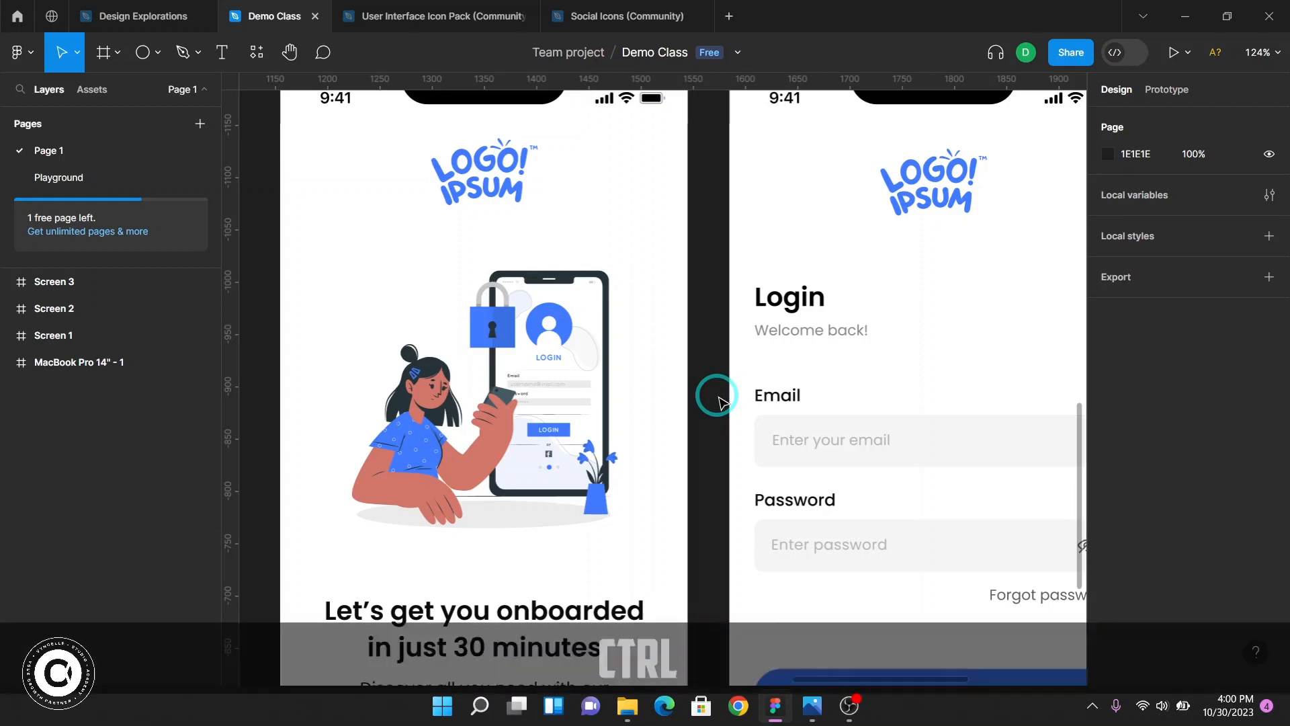
Survey the three existing app screens on the canvas, zooming and panning across the onboarding, login and create-account designs
{"action": "scroll", "coordinate": [718, 401], "scroll_direction": "down", "scroll_amount": 2}
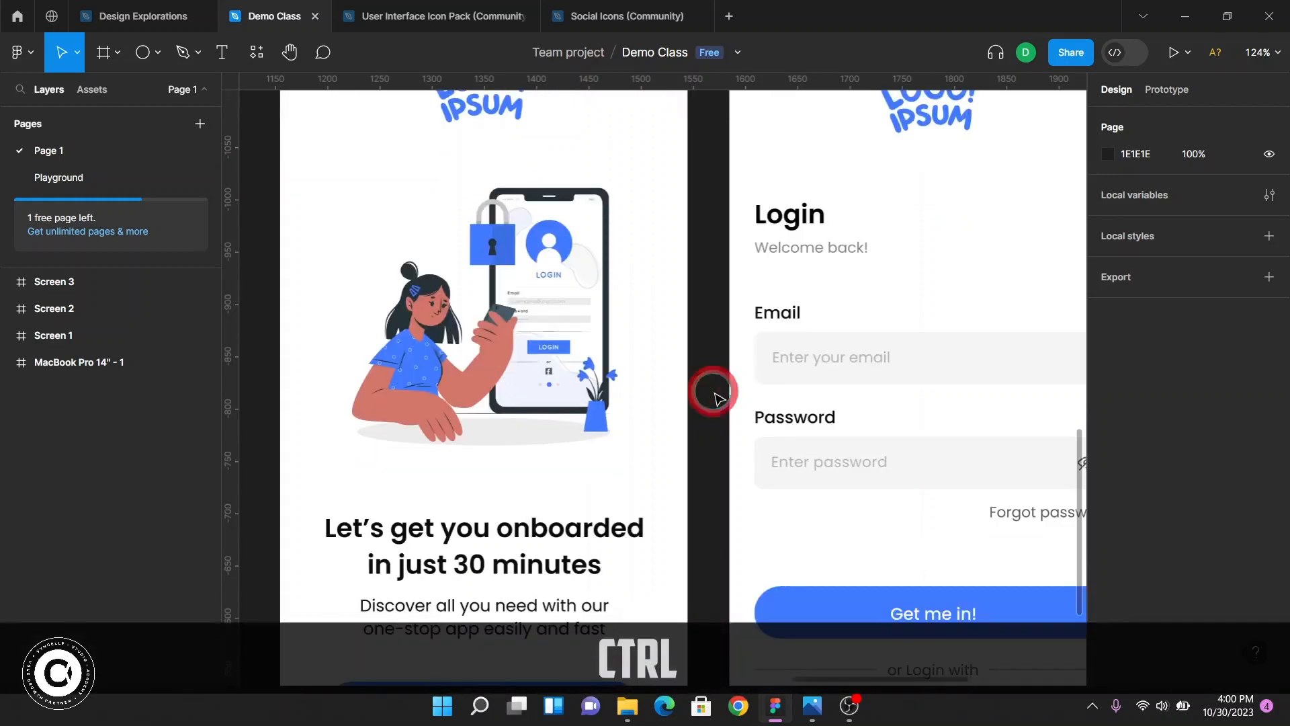
{"action": "scroll", "coordinate": [717, 400], "scroll_direction": "down", "scroll_amount": 3}
{"action": "scroll", "coordinate": [713, 393], "scroll_direction": "down", "scroll_amount": 1}
{"action": "scroll", "coordinate": [690, 374], "scroll_direction": "right", "scroll_amount": 4}
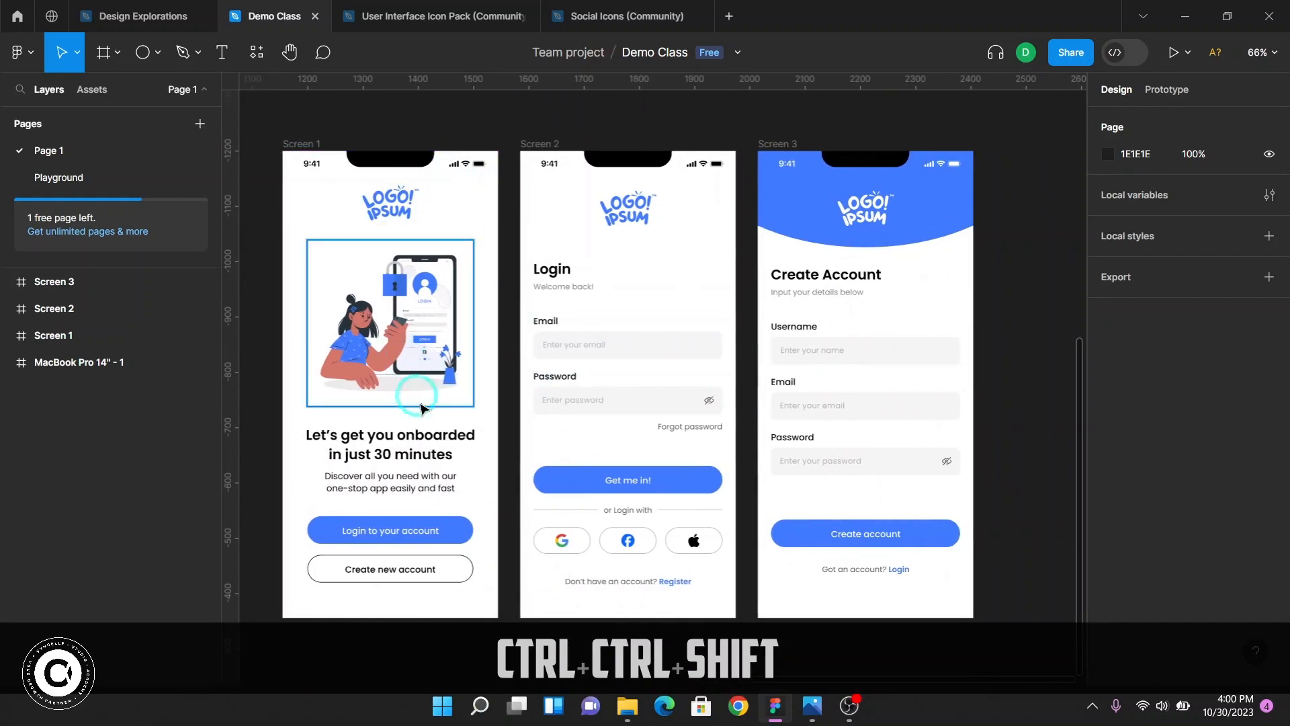
{"action": "scroll", "coordinate": [393, 240], "scroll_direction": "up", "scroll_amount": 3}
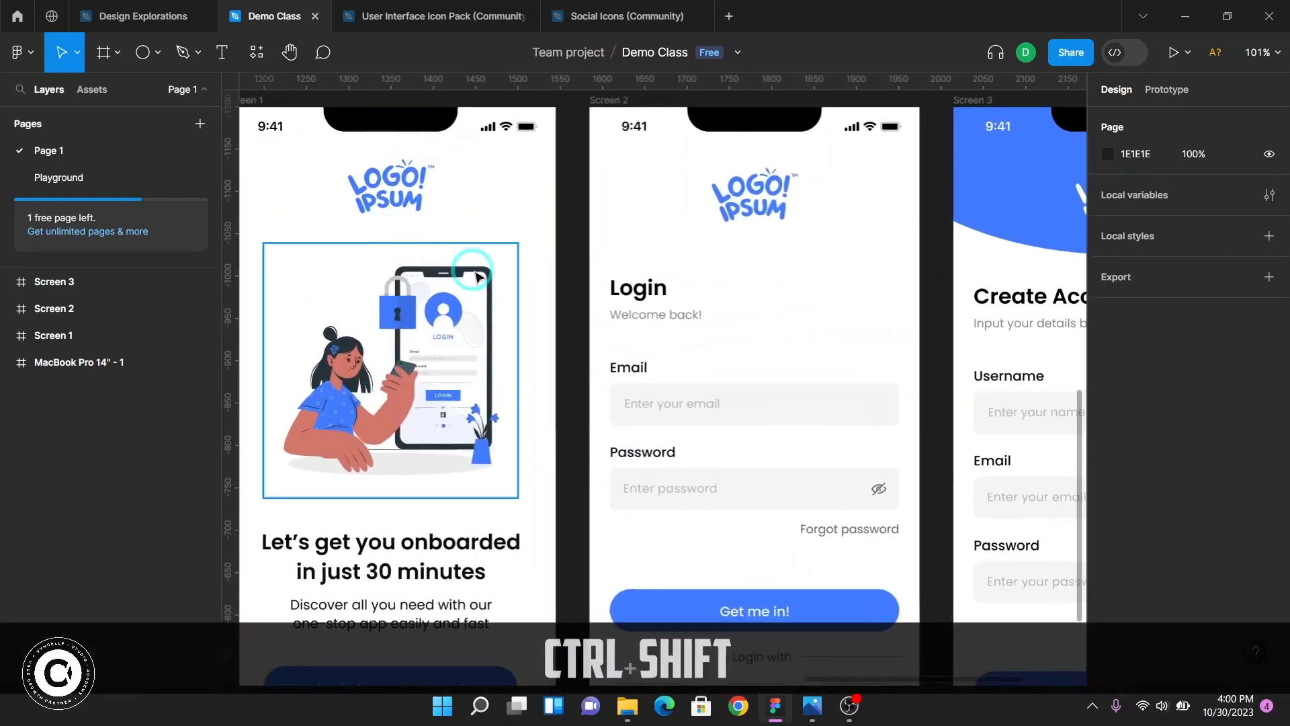
{"action": "scroll", "coordinate": [507, 280], "scroll_direction": "left", "scroll_amount": 3}
{"action": "scroll", "coordinate": [582, 289], "scroll_direction": "up", "scroll_amount": 1}
{"action": "scroll", "coordinate": [582, 289], "scroll_direction": "up", "scroll_amount": 2}
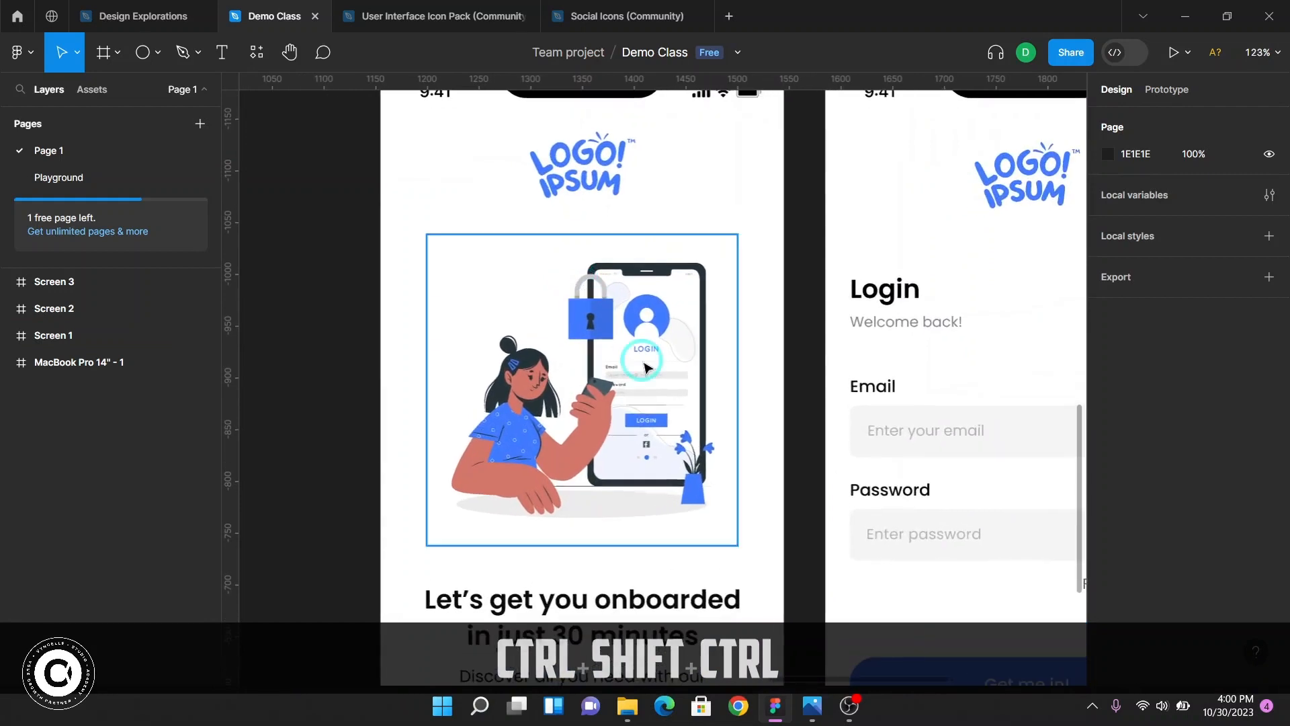
{"action": "scroll", "coordinate": [646, 368], "scroll_direction": "down", "scroll_amount": 5}
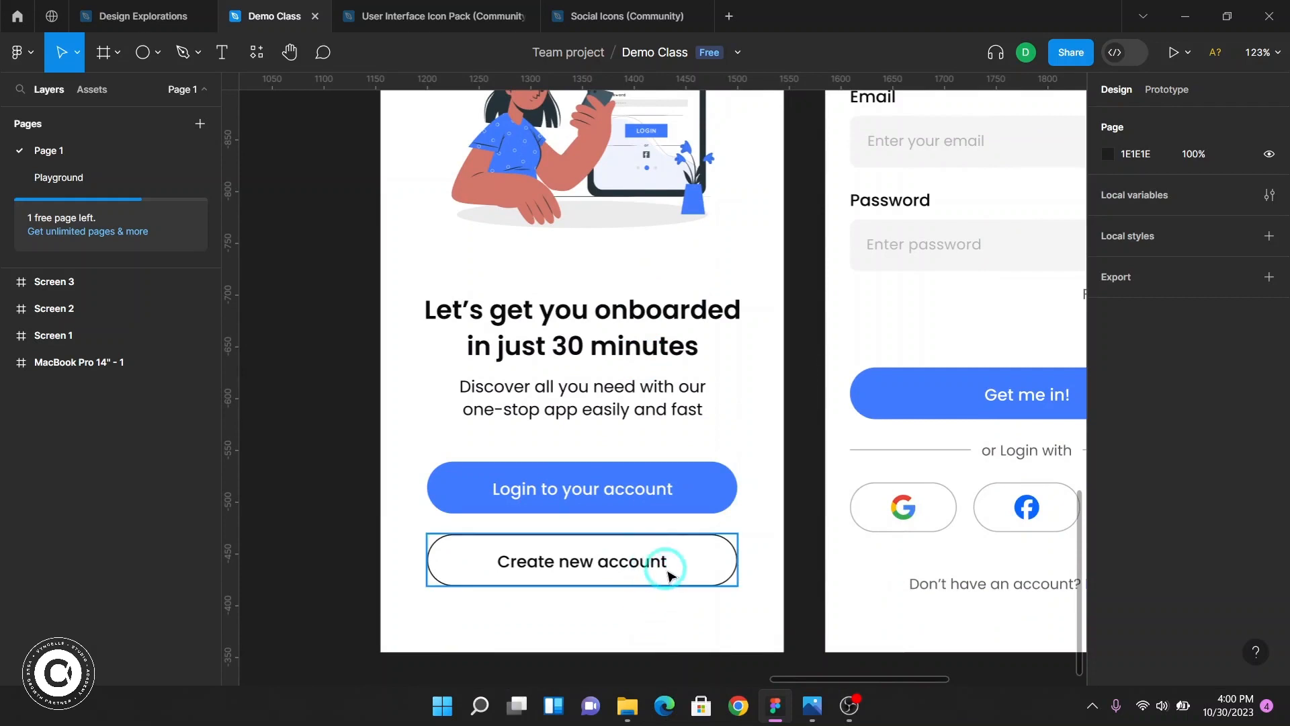
{"action": "scroll", "coordinate": [527, 553], "scroll_direction": "right", "scroll_amount": 5}
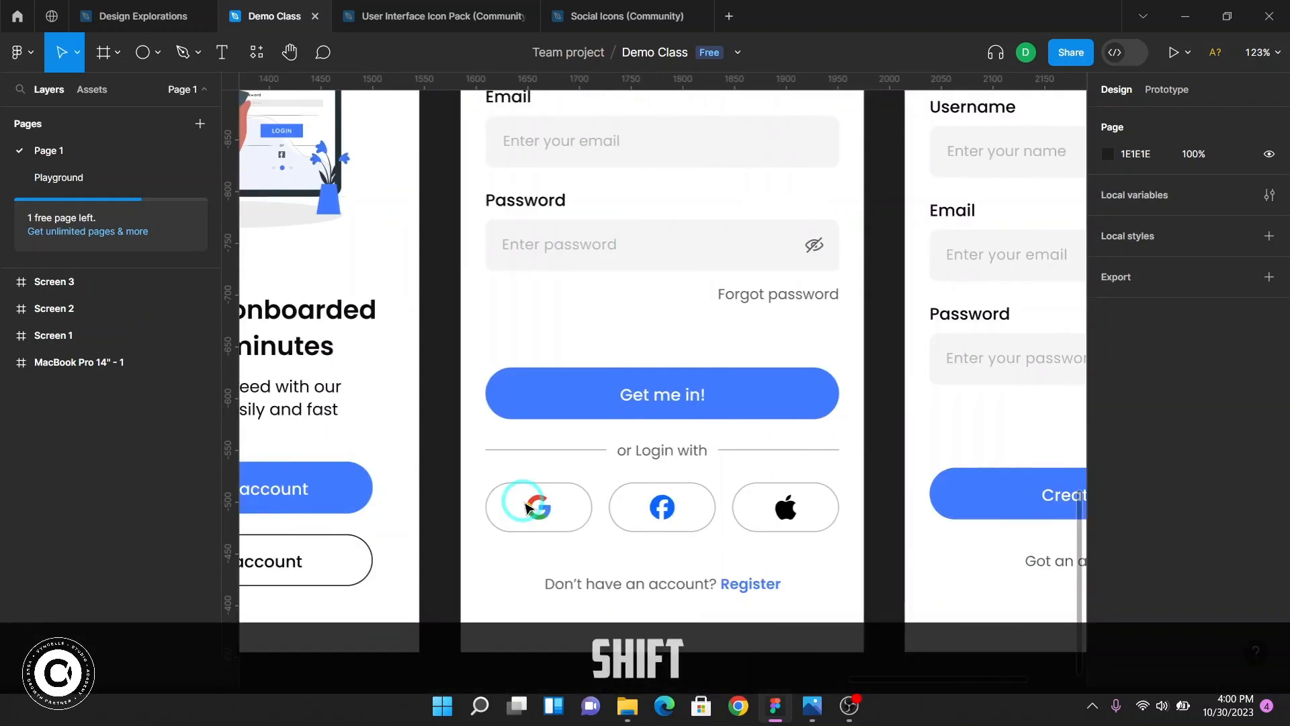
{"action": "scroll", "coordinate": [526, 507], "scroll_direction": "down", "scroll_amount": 4, "text": "ctrl"}
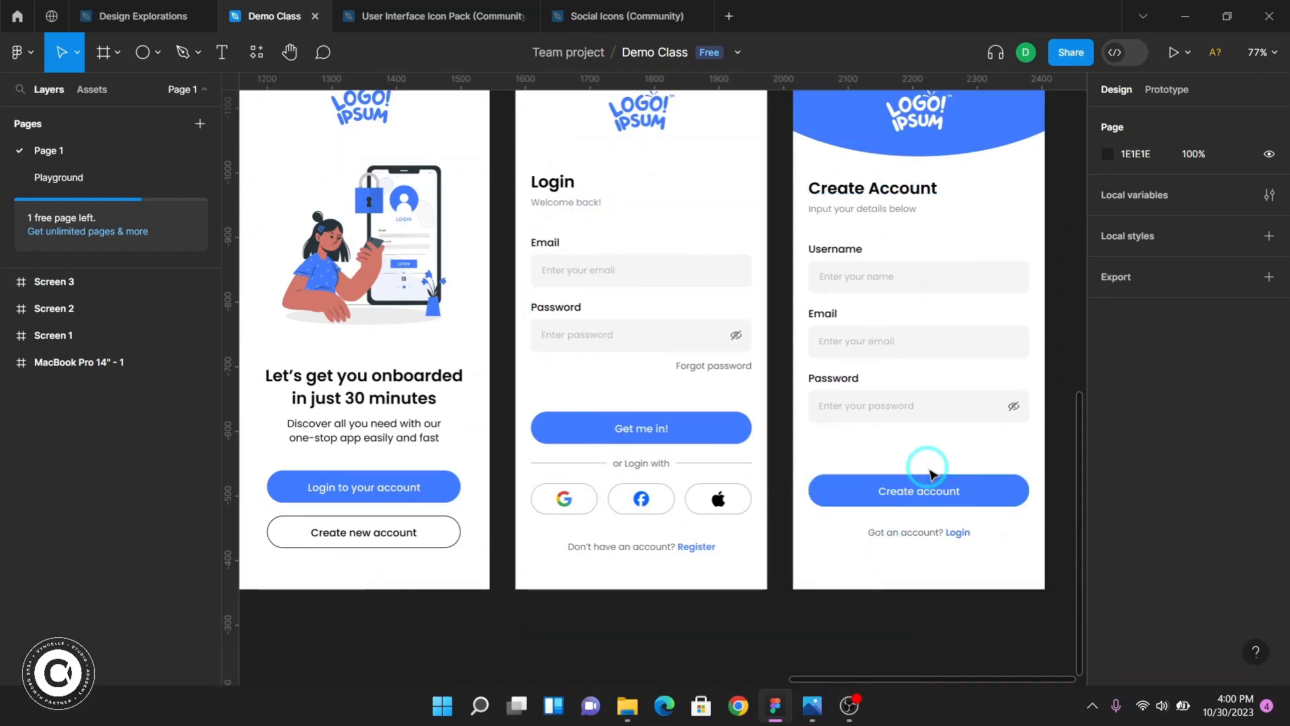
{"action": "scroll", "coordinate": [930, 470], "scroll_direction": "up", "scroll_amount": 2}
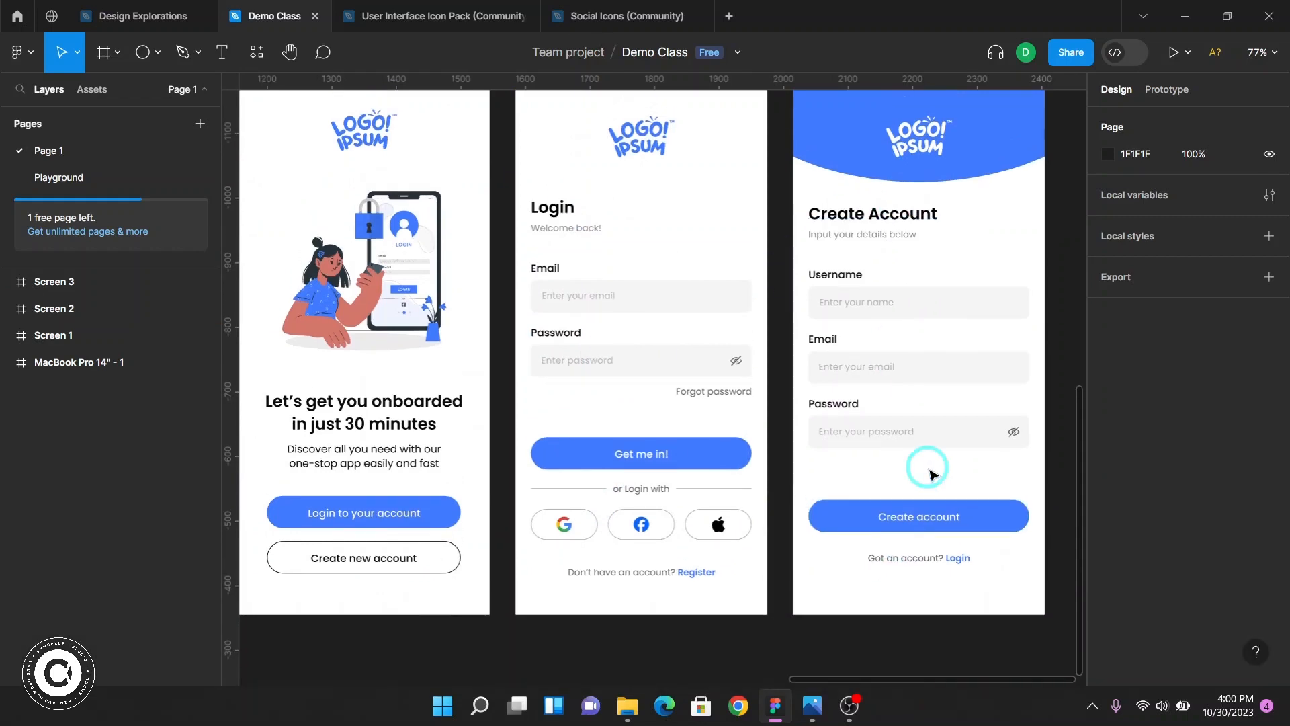
{"action": "scroll", "coordinate": [444, 452], "scroll_direction": "left", "scroll_amount": 1}
{"action": "scroll", "coordinate": [444, 451], "scroll_direction": "left", "scroll_amount": 5}
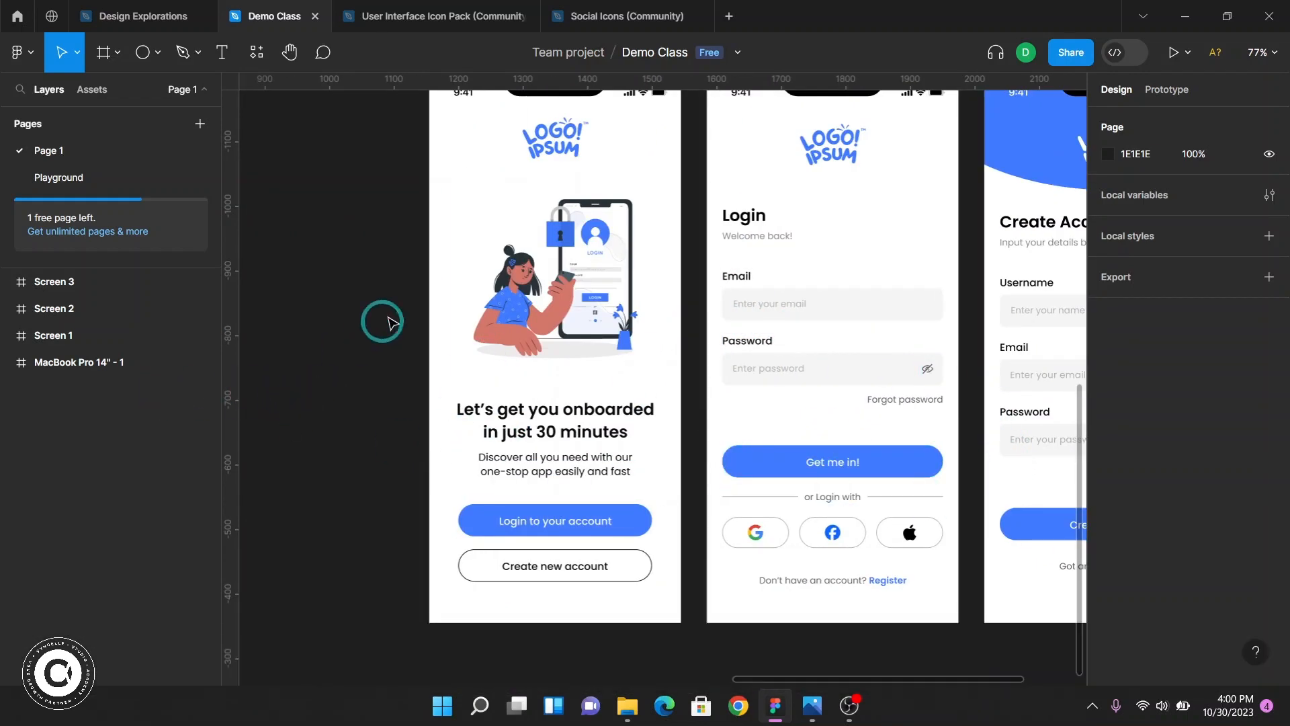
{"action": "key", "text": "ctrl"}
{"action": "scroll", "coordinate": [519, 376], "scroll_direction": "down", "scroll_amount": 1}
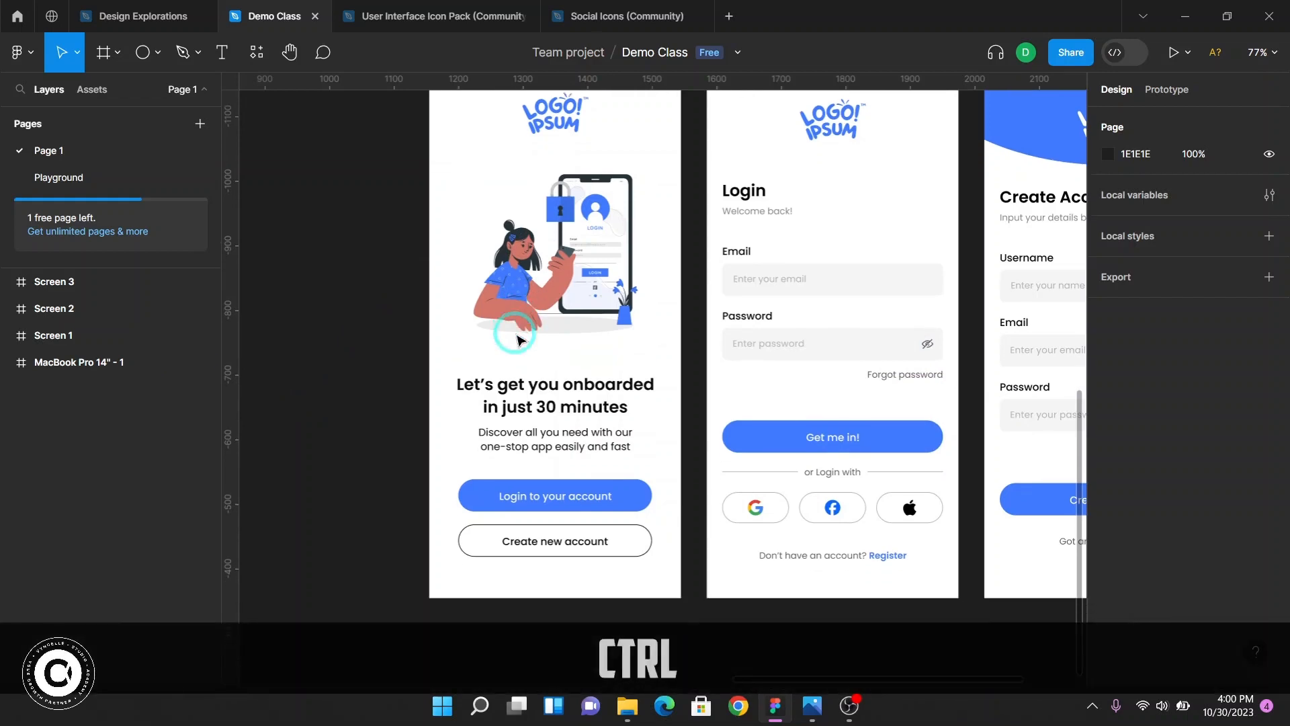
{"action": "scroll", "coordinate": [516, 461], "scroll_direction": "down", "scroll_amount": 2}
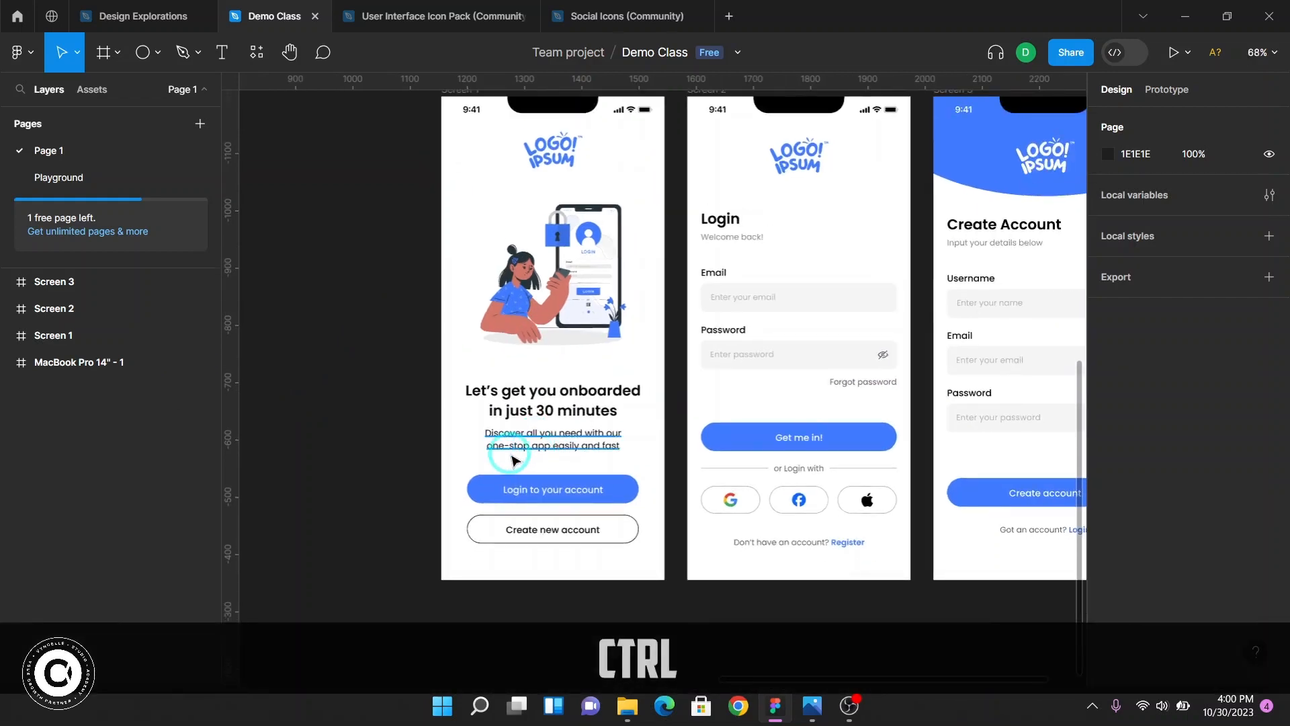
{"action": "scroll", "coordinate": [516, 461], "scroll_direction": "down", "scroll_amount": 5}
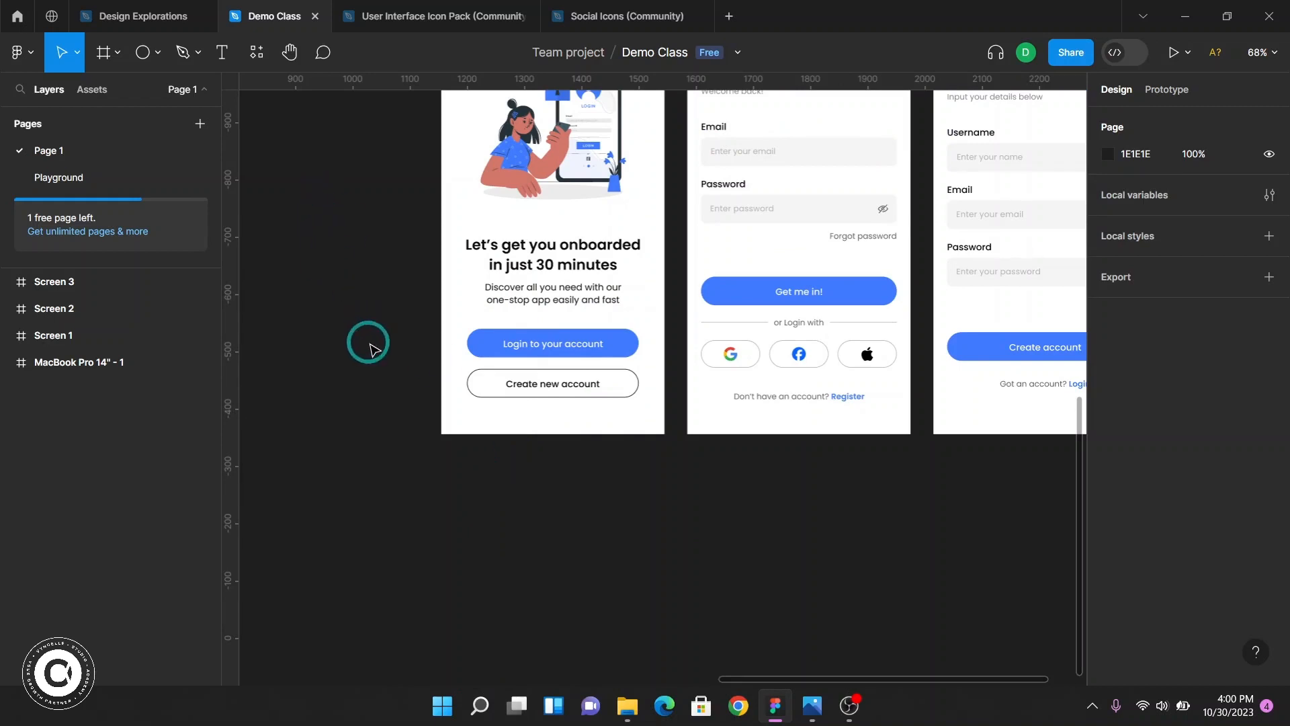
Create a new iPhone 13 & 14 frame (390 × 844) and move it below Screen 1
{"action": "key", "text": "f"}
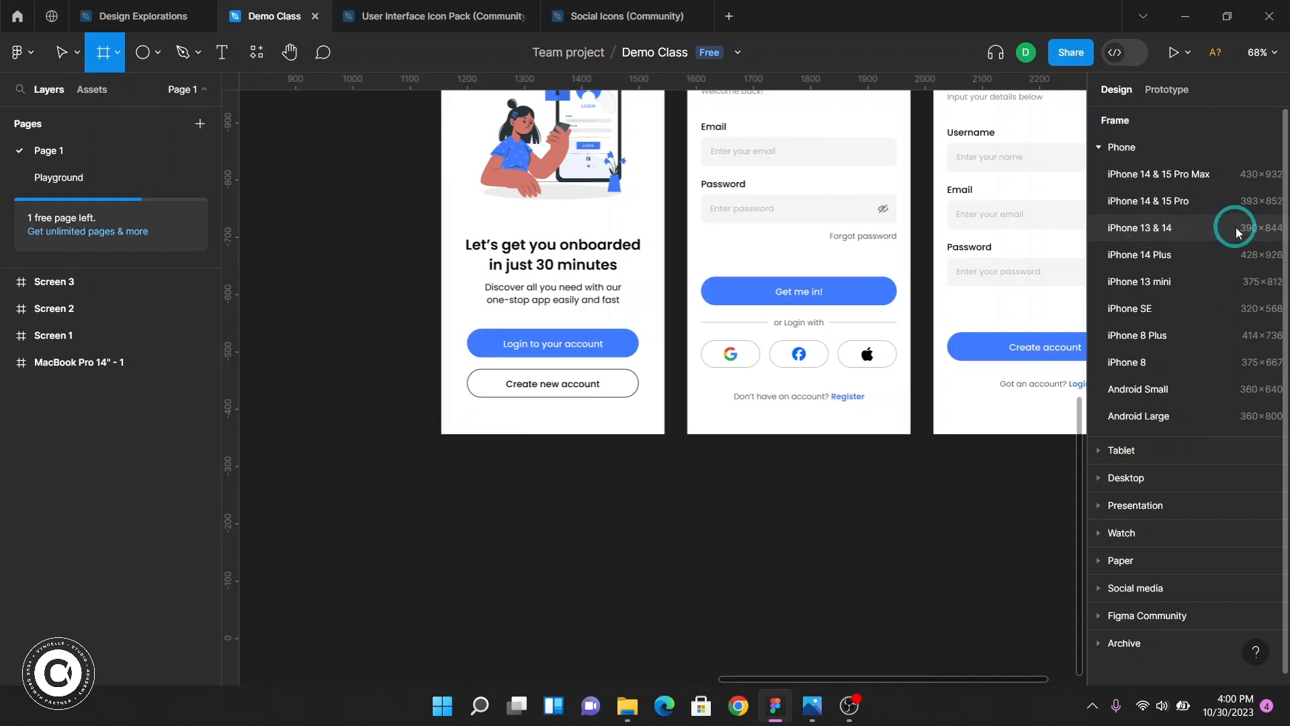
{"action": "key", "text": "F2"}
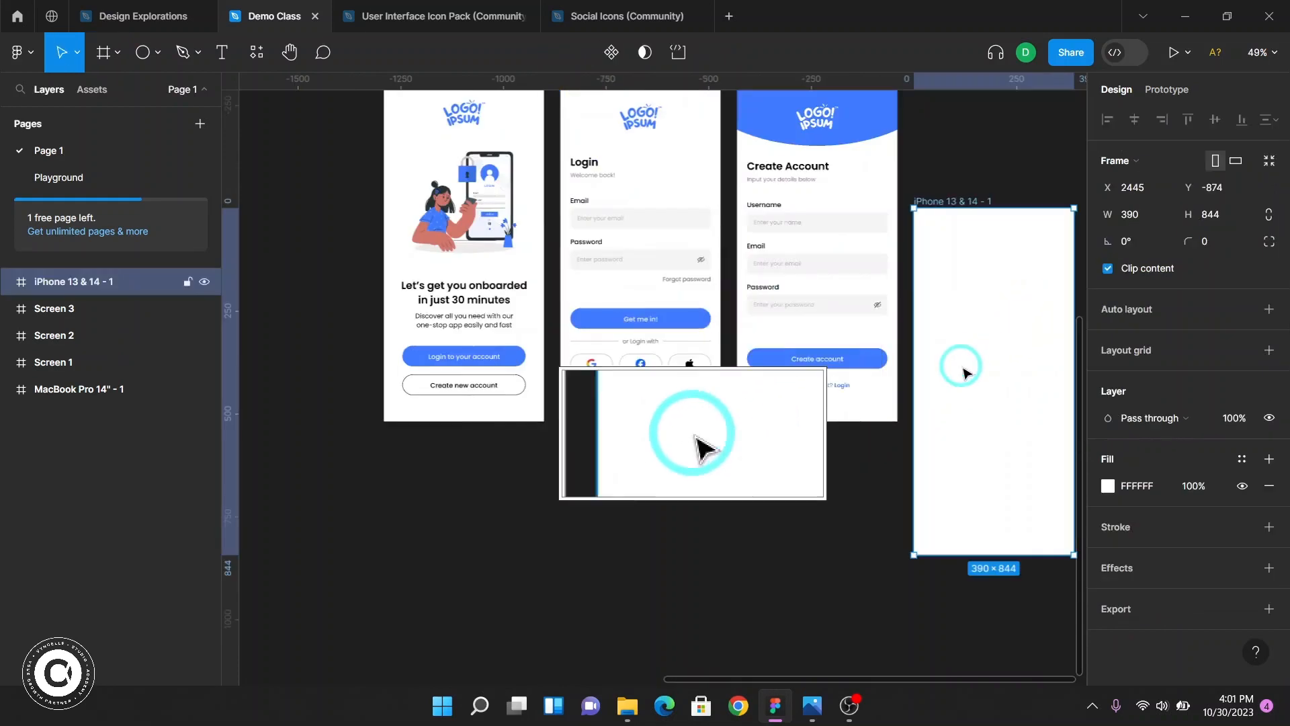
{"action": "scroll", "coordinate": [1004, 307], "scroll_direction": "down", "scroll_amount": 2}
{"action": "left_click_drag", "start_coordinate": [988, 201], "coordinate": [458, 464]}
{"action": "scroll", "coordinate": [585, 398], "scroll_direction": "left", "scroll_amount": 3}
{"action": "scroll", "coordinate": [645, 380], "scroll_direction": "left", "scroll_amount": 2}
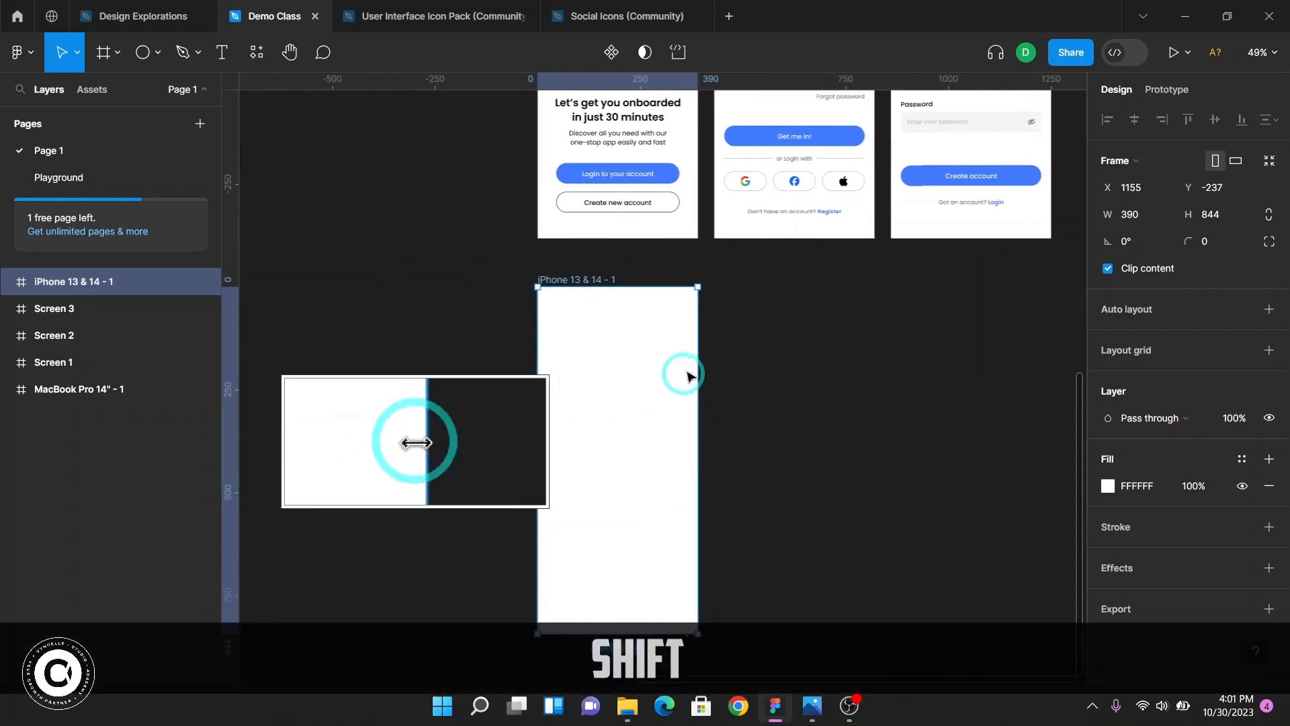
Rename the new frame to Onboarding Screen 1
{"action": "scroll", "coordinate": [583, 281], "scroll_direction": "up", "scroll_amount": 5}
{"action": "scroll", "coordinate": [582, 282], "scroll_direction": "up", "scroll_amount": 2}
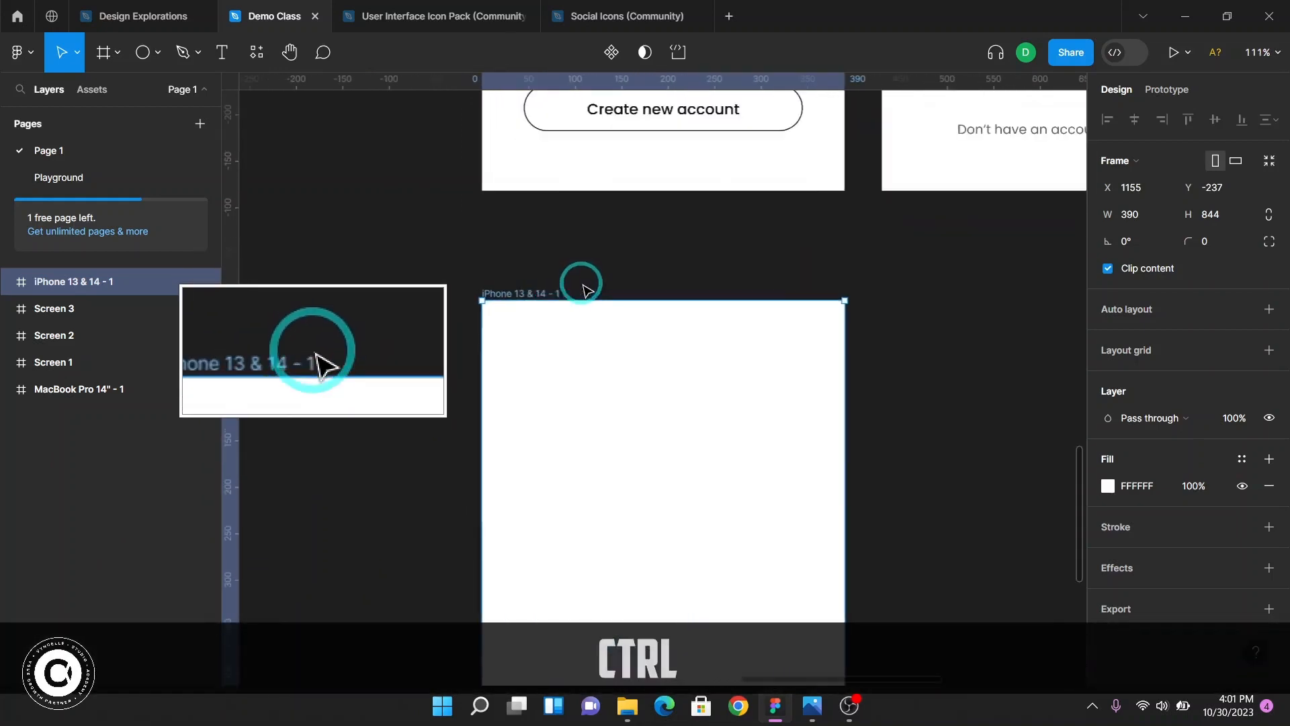
{"action": "double_click", "coordinate": [528, 293]}
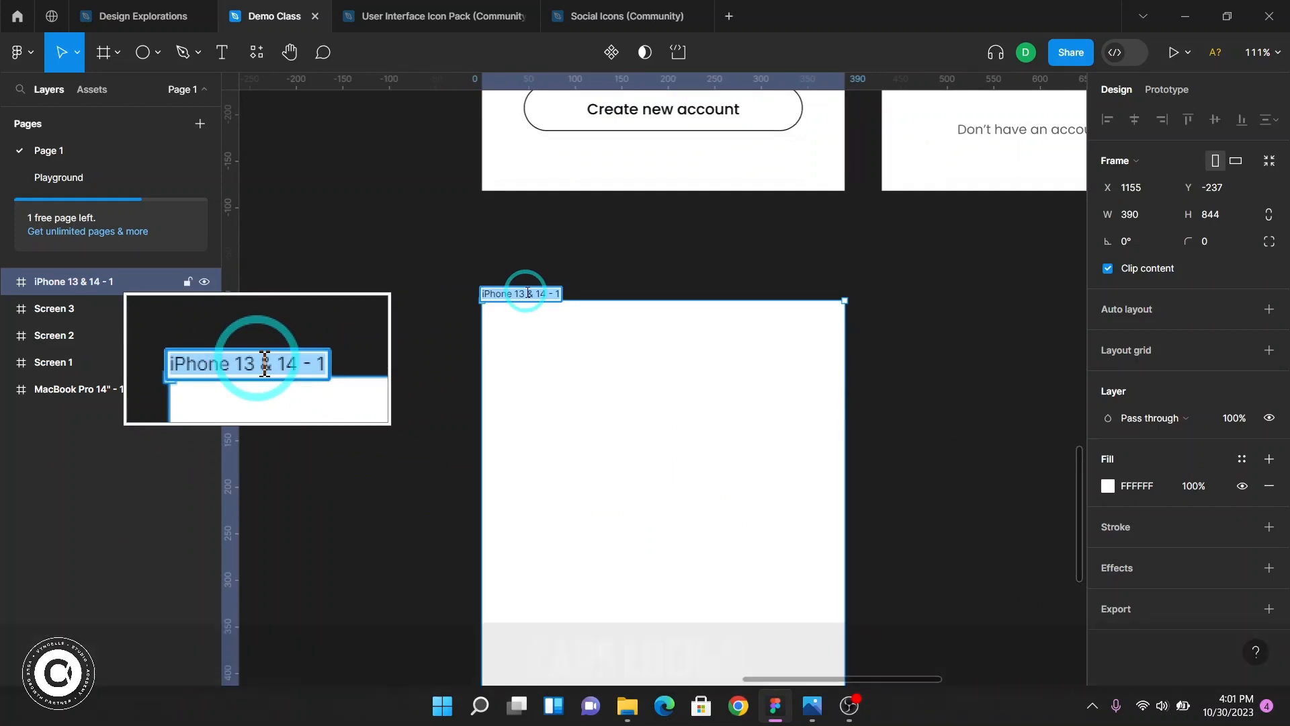
{"action": "type", "text": "Onbo"}
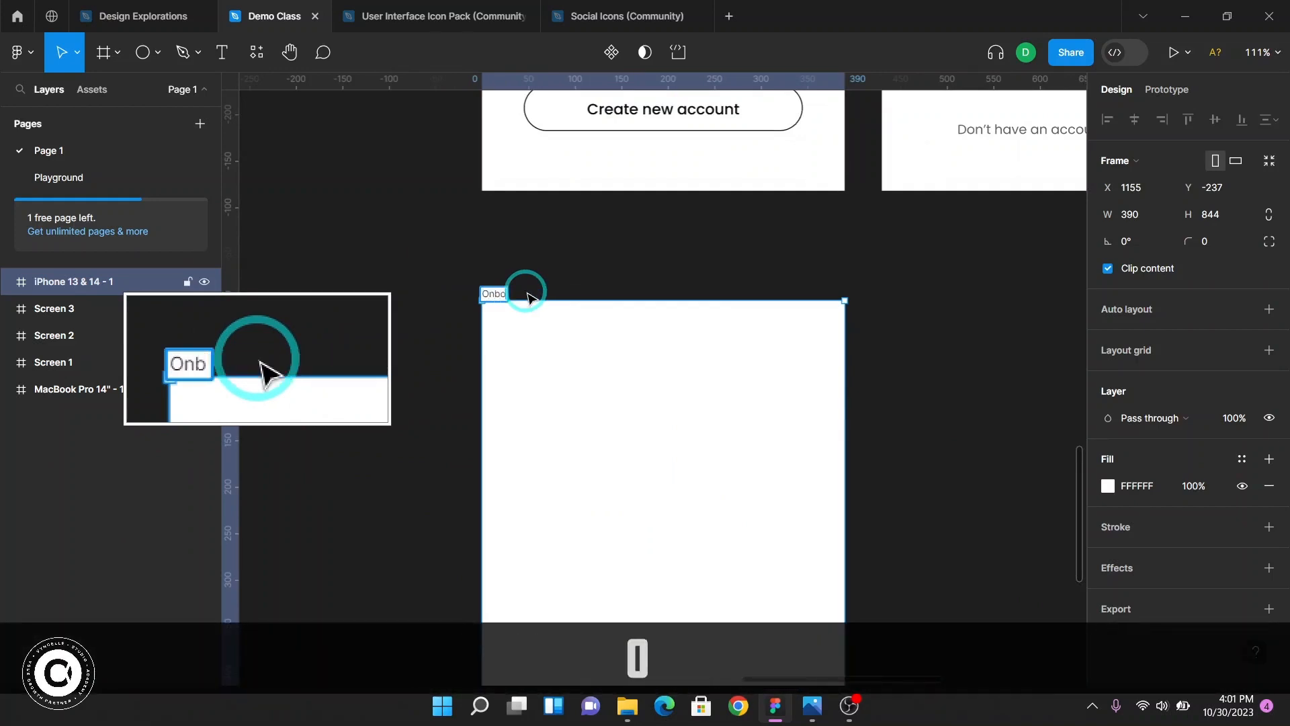
{"action": "type", "text": "arding Screen 1"}
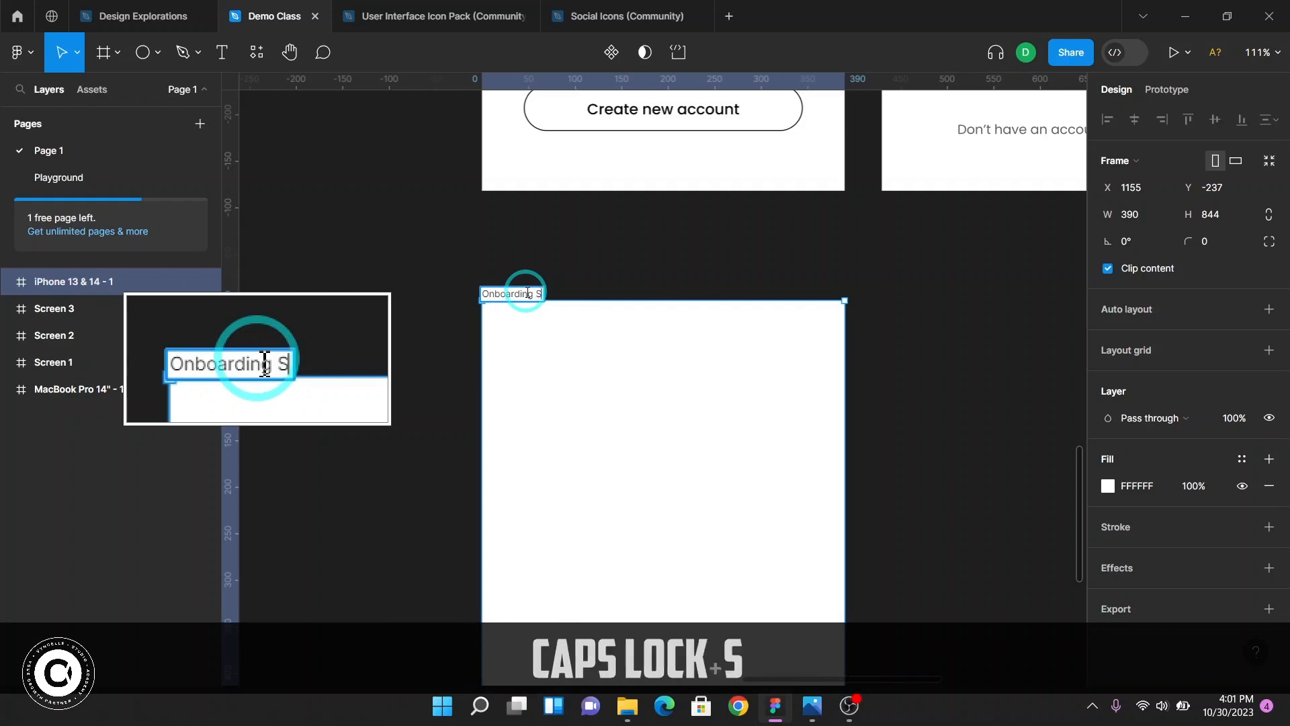
{"action": "key", "text": "Return"}
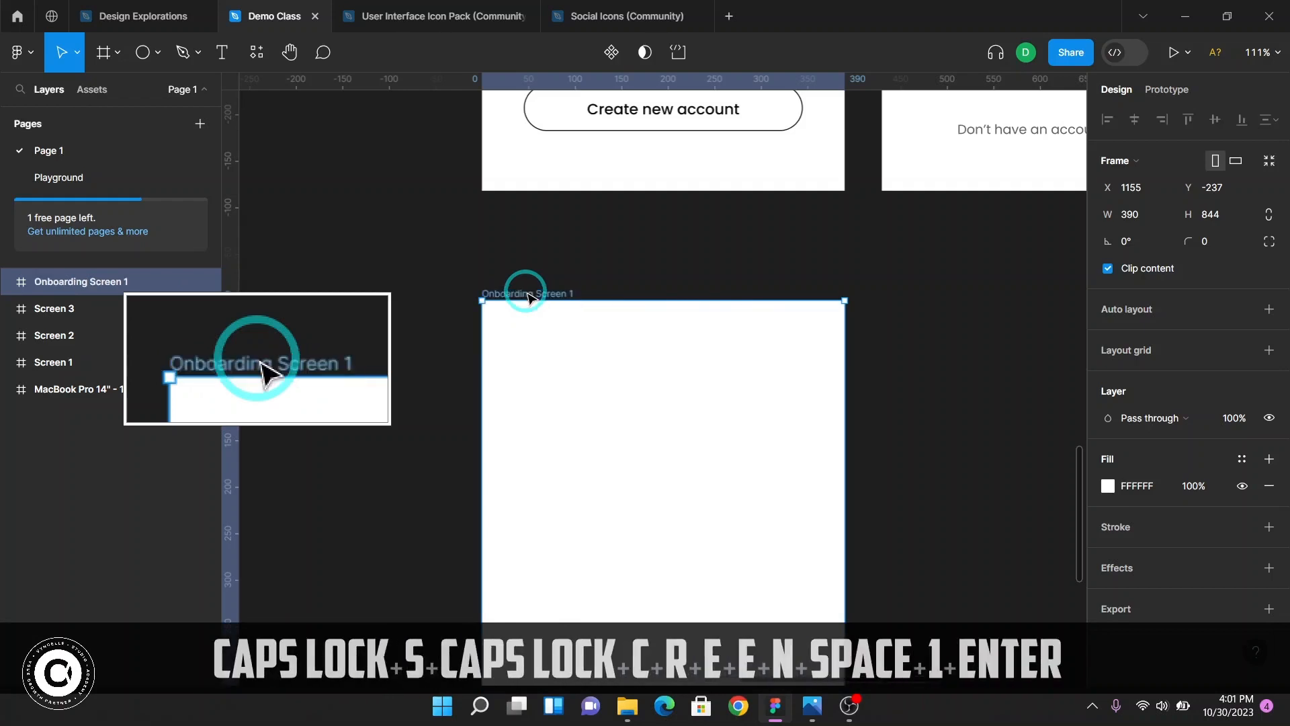
{"action": "left_click", "coordinate": [927, 359]}
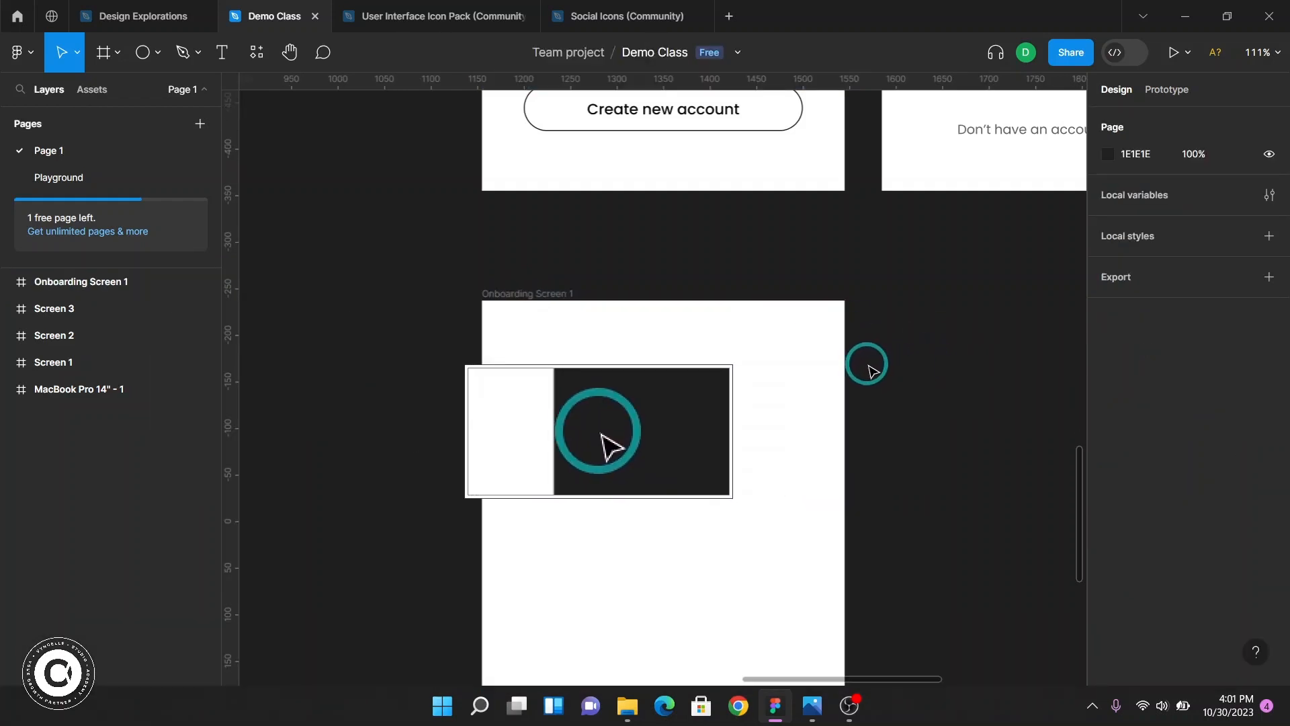
Select Screen 1's status bar to inspect its size and properties
{"action": "scroll", "coordinate": [867, 366], "scroll_direction": "down", "scroll_amount": 3}
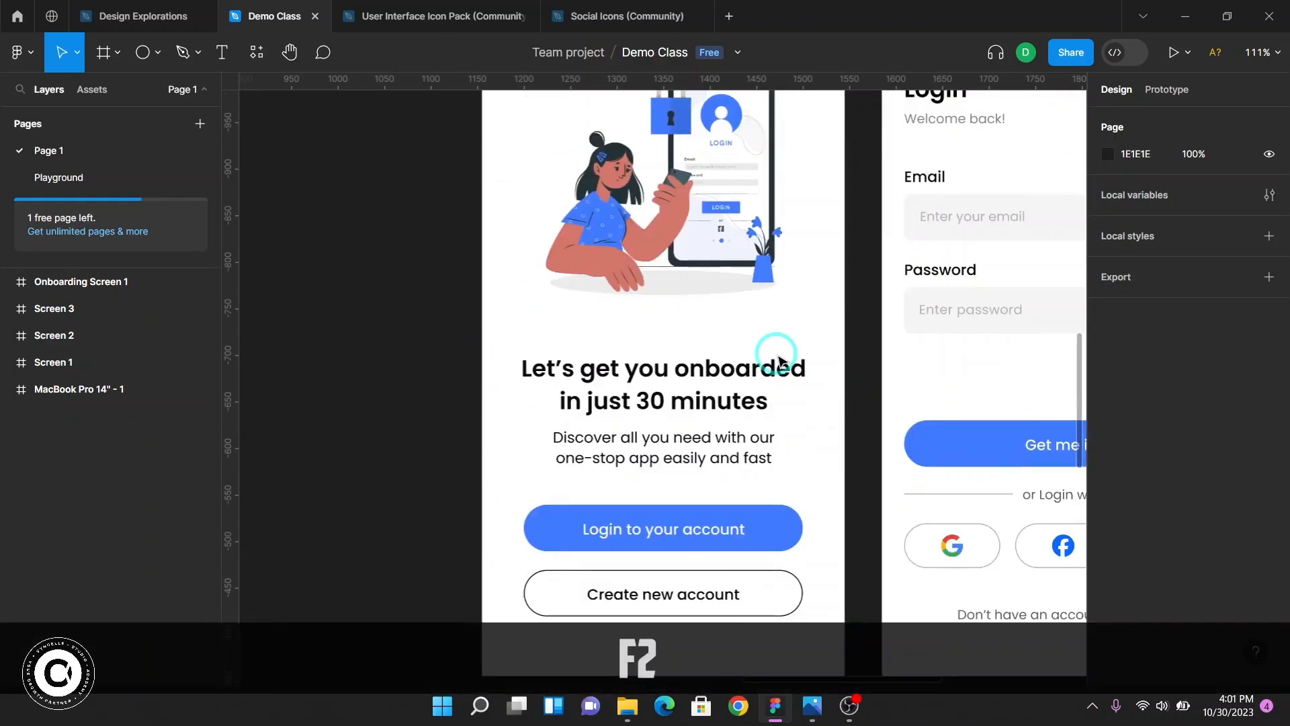
{"action": "scroll", "coordinate": [777, 326], "scroll_direction": "up", "scroll_amount": 1}
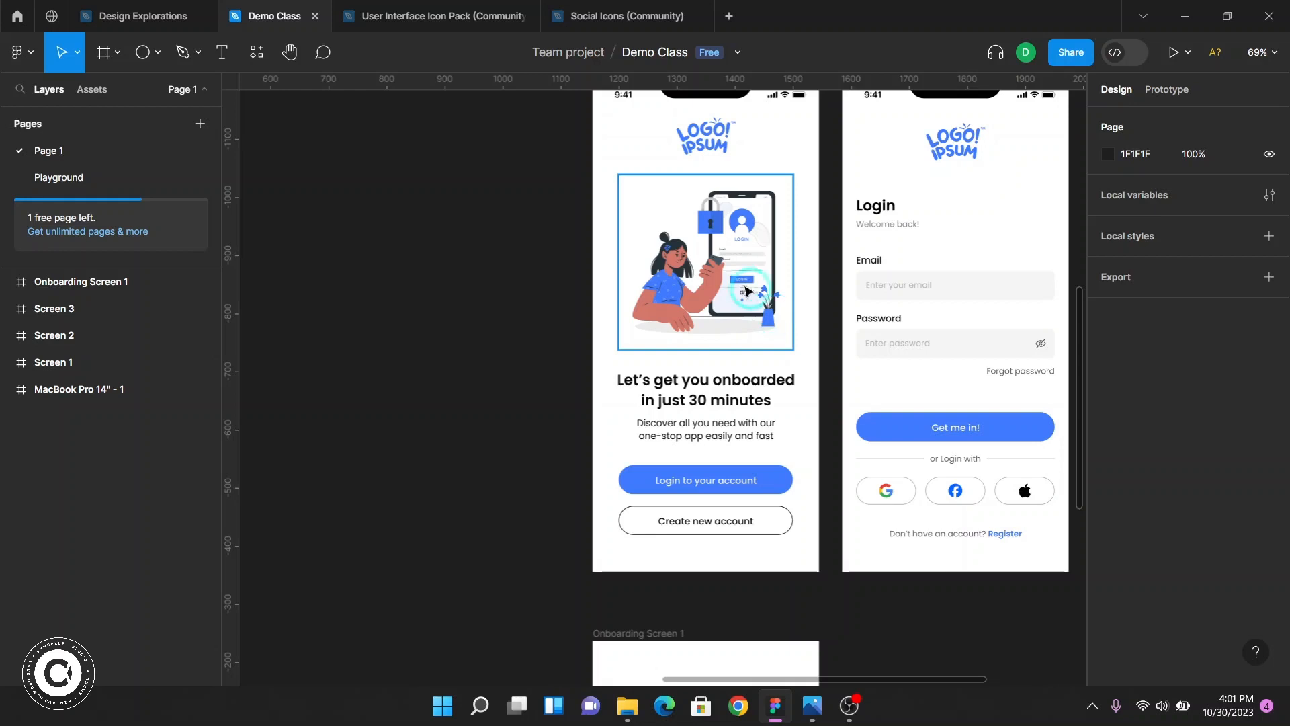
{"action": "scroll", "coordinate": [758, 286], "scroll_direction": "left", "scroll_amount": 1}
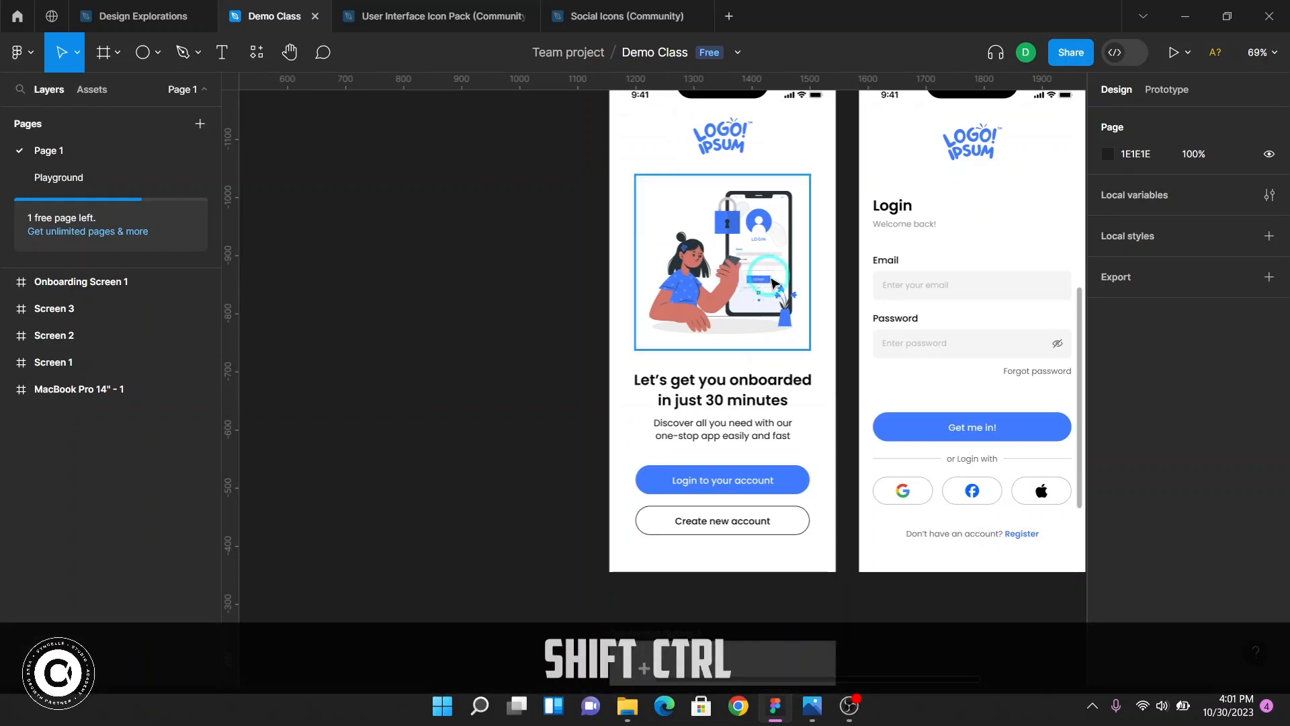
{"action": "scroll", "coordinate": [766, 284], "scroll_direction": "up", "scroll_amount": 1}
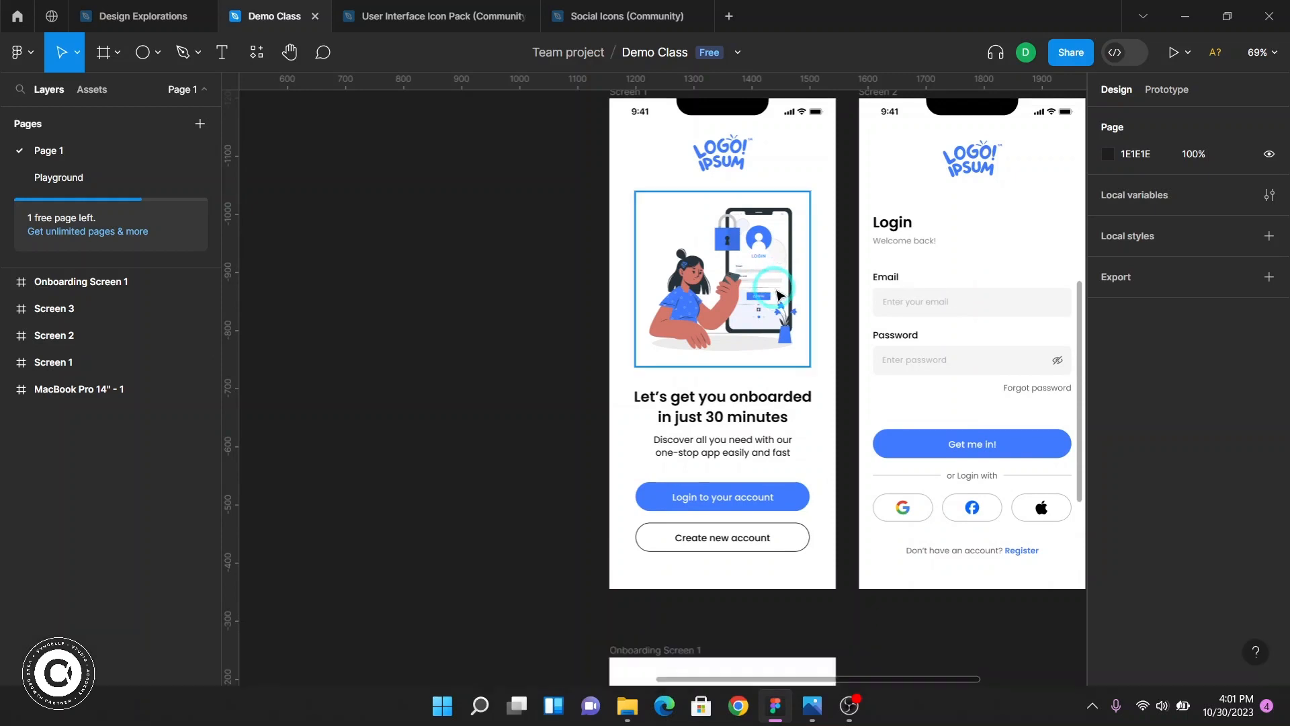
{"action": "scroll", "coordinate": [699, 97], "scroll_direction": "up", "scroll_amount": 1}
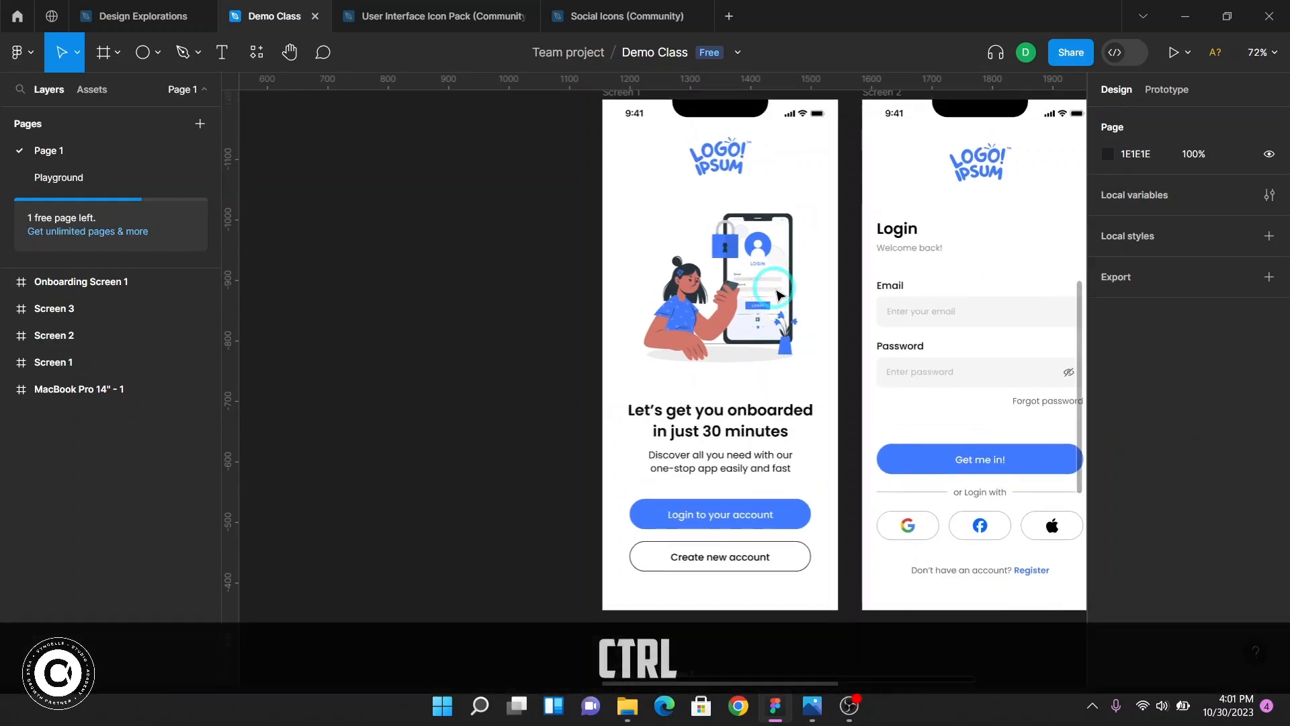
{"action": "scroll", "coordinate": [786, 152], "scroll_direction": "up", "scroll_amount": 3}
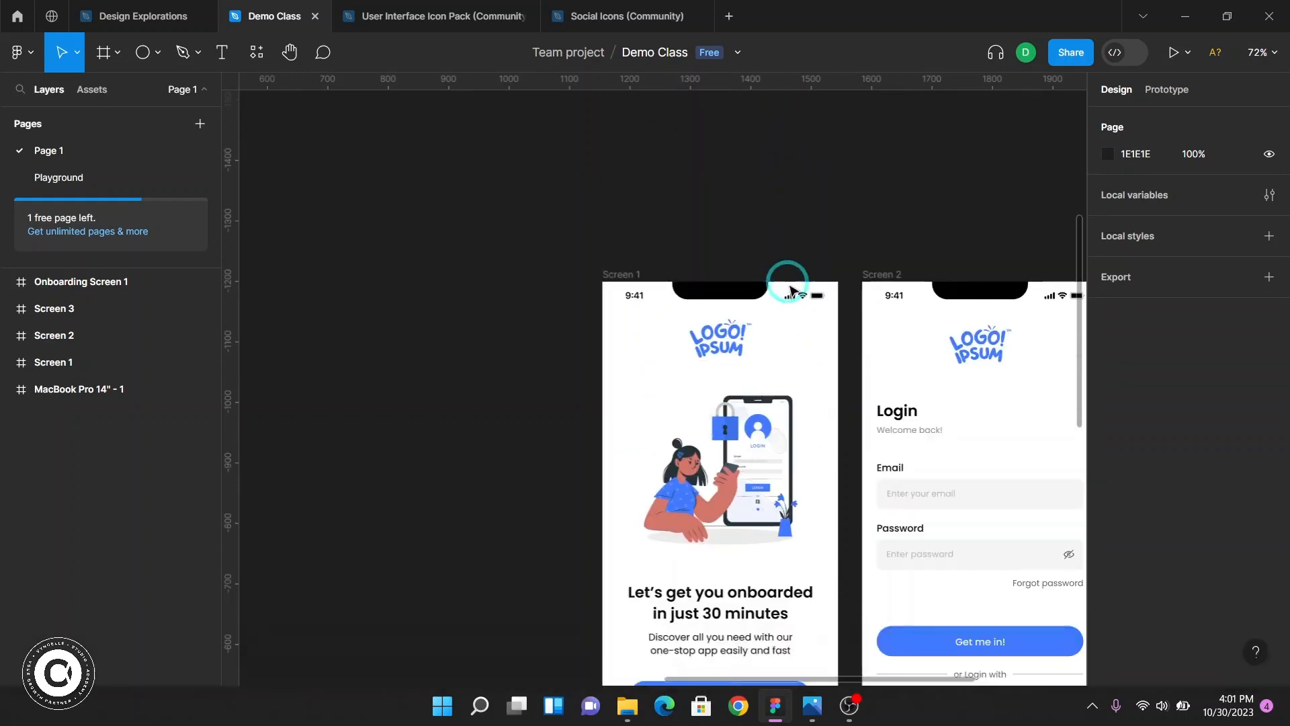
{"action": "scroll", "coordinate": [788, 282], "scroll_direction": "up", "scroll_amount": 3}
{"action": "scroll", "coordinate": [790, 291], "scroll_direction": "up", "scroll_amount": 2}
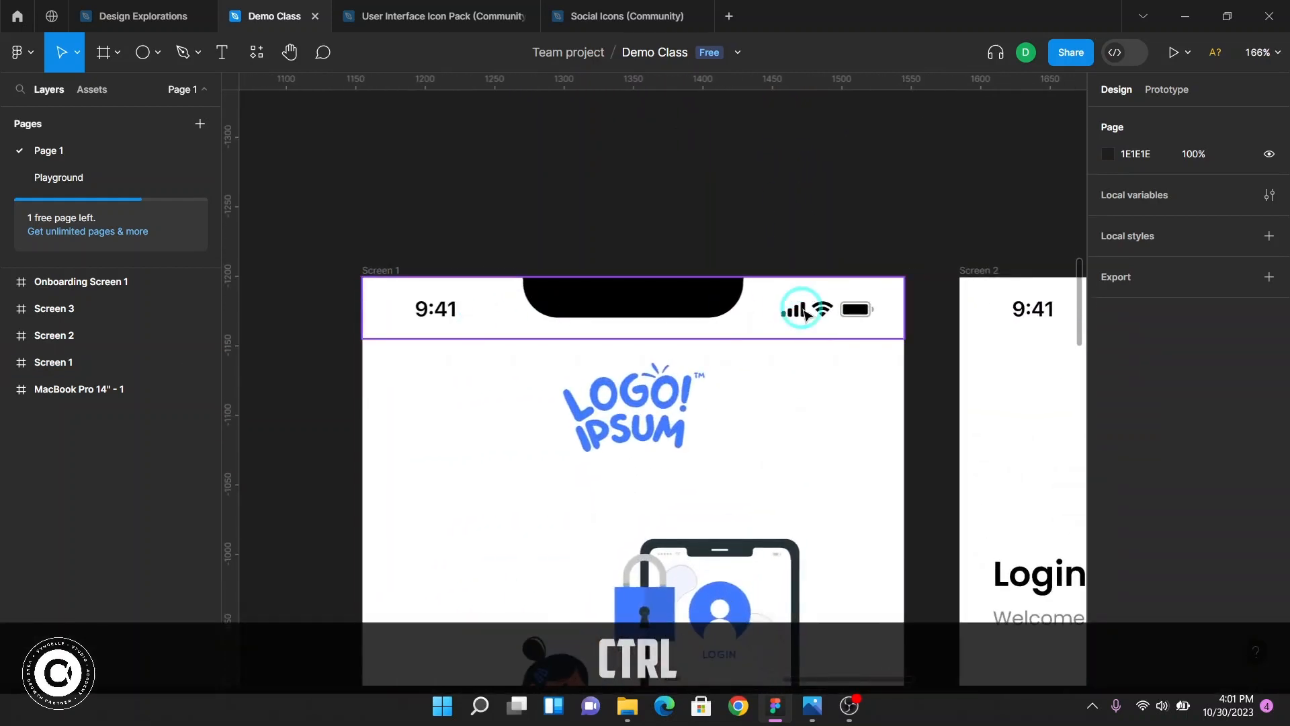
{"action": "left_click", "coordinate": [803, 310]}
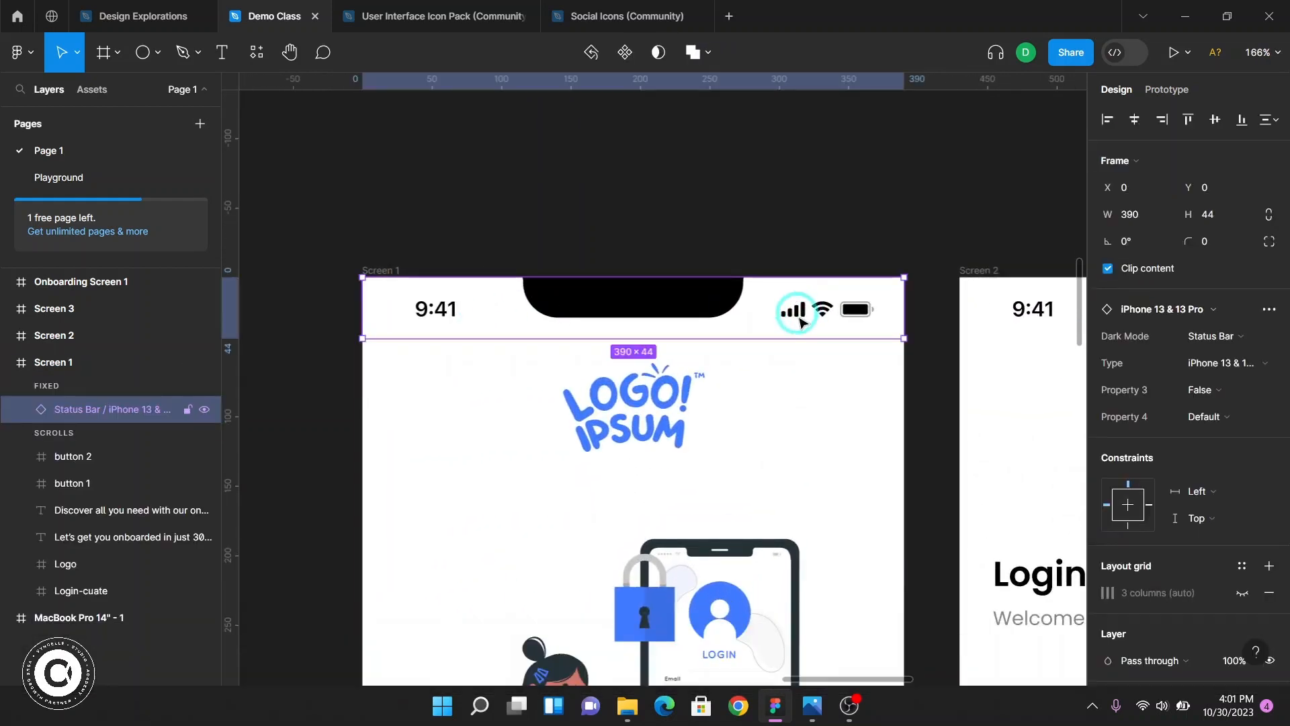
{"action": "scroll", "coordinate": [819, 311], "scroll_direction": "down", "scroll_amount": 5}
{"action": "scroll", "coordinate": [816, 309], "scroll_direction": "down", "scroll_amount": 3}
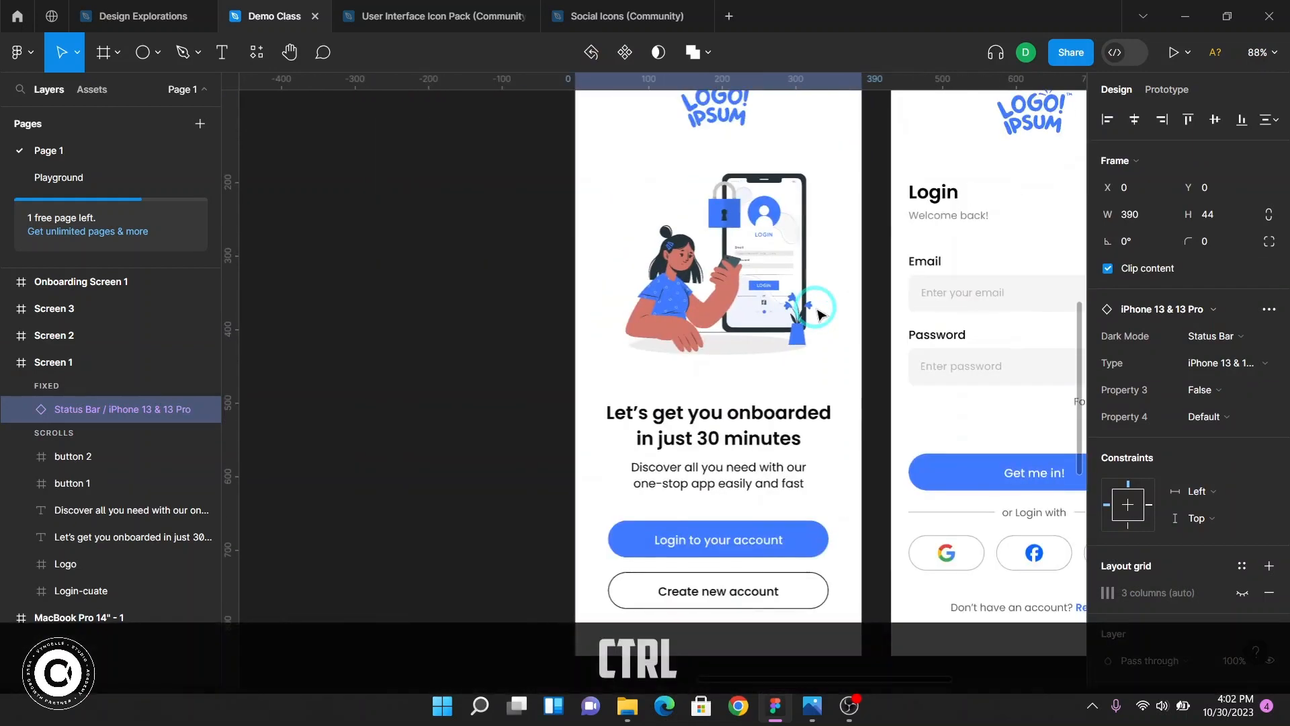
{"action": "scroll", "coordinate": [719, 171], "scroll_direction": "up", "scroll_amount": 2}
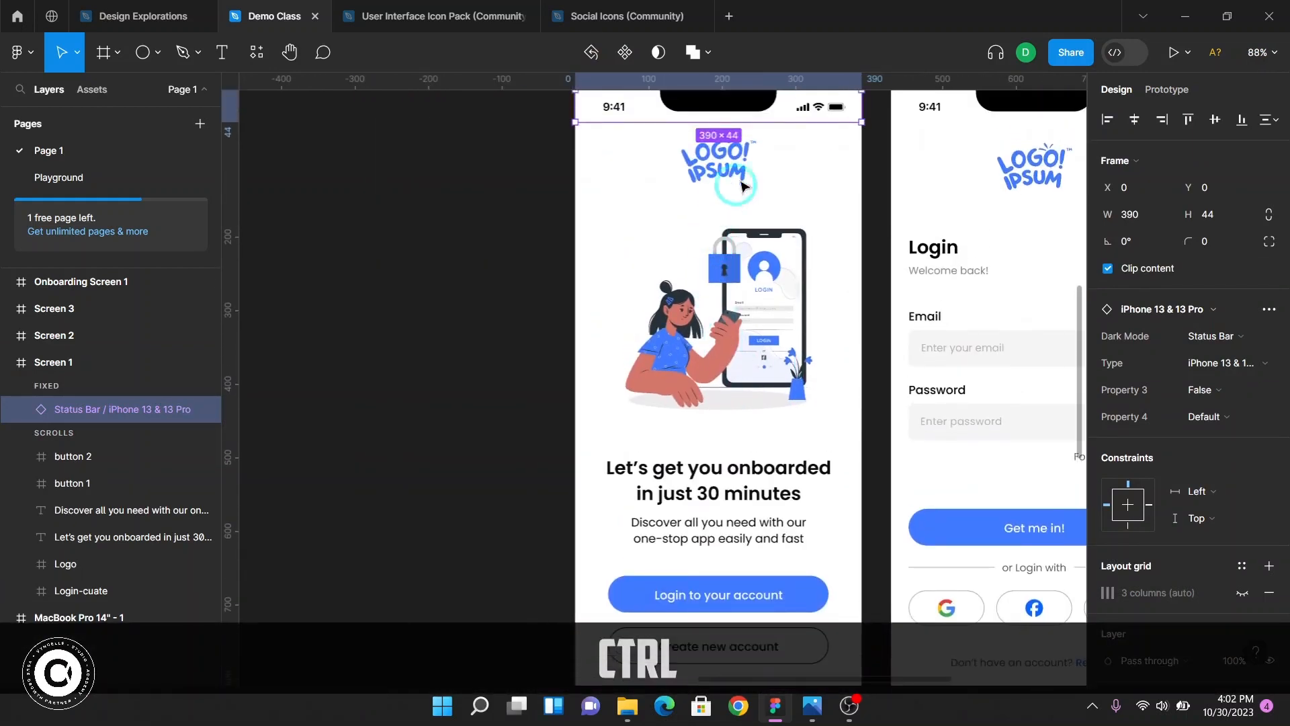
Select Screen 1's logo, illustration, headline and both buttons in turn to inspect their sizes and positions
{"action": "left_click", "coordinate": [718, 161]}
{"action": "scroll", "coordinate": [716, 295], "scroll_direction": "down", "scroll_amount": 1}
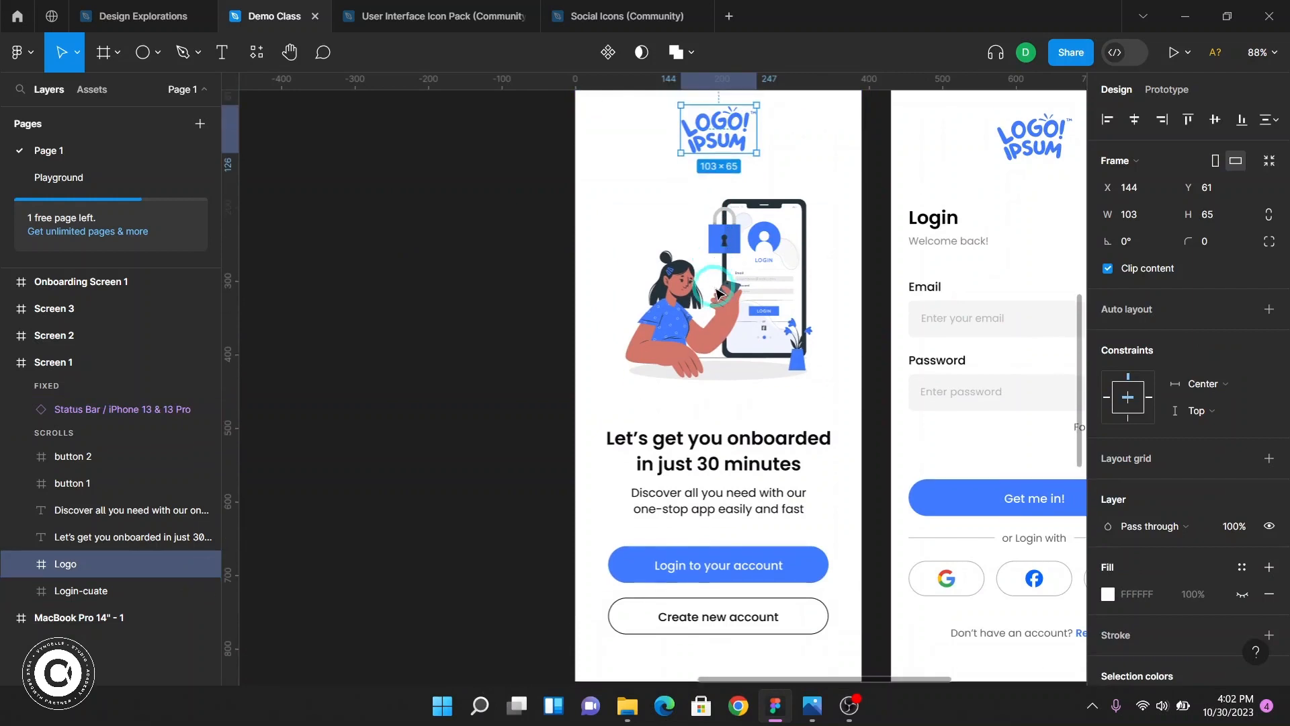
{"action": "left_click", "coordinate": [718, 293]}
{"action": "scroll", "coordinate": [717, 293], "scroll_direction": "down", "scroll_amount": 5}
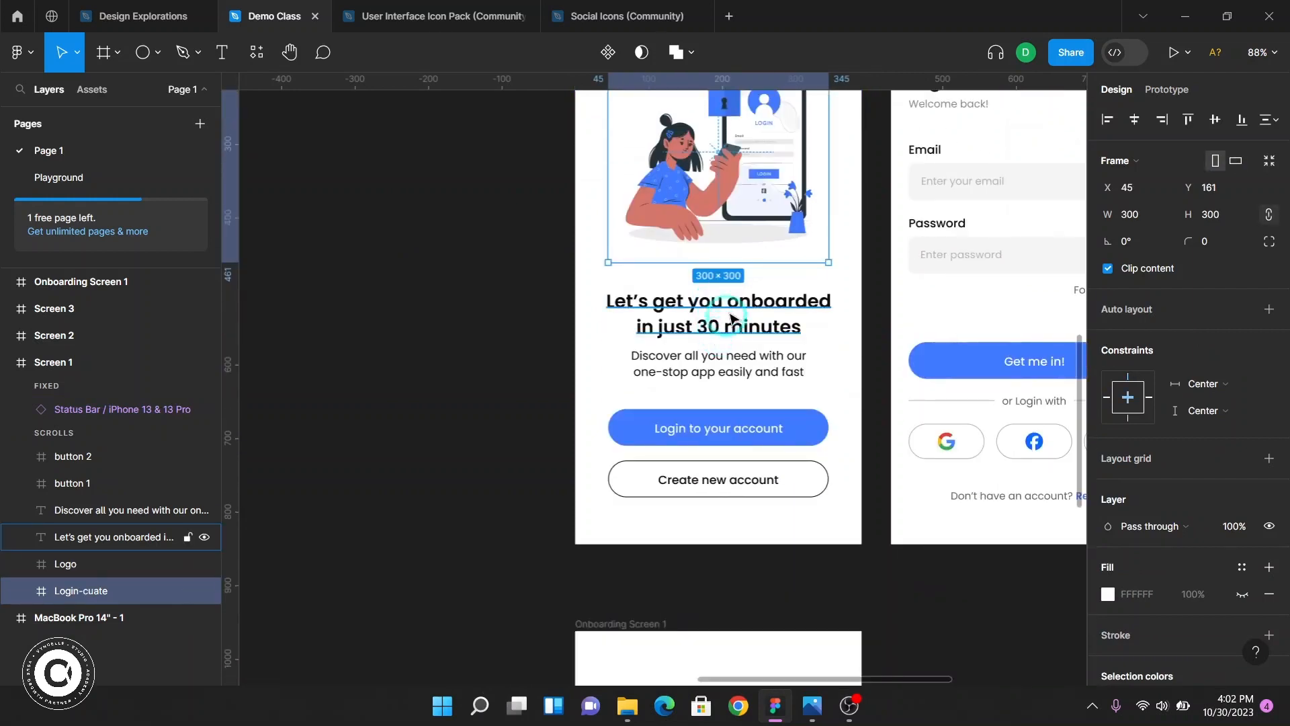
{"action": "left_click", "coordinate": [734, 313]}
{"action": "scroll", "coordinate": [734, 313], "scroll_direction": "down", "scroll_amount": 4}
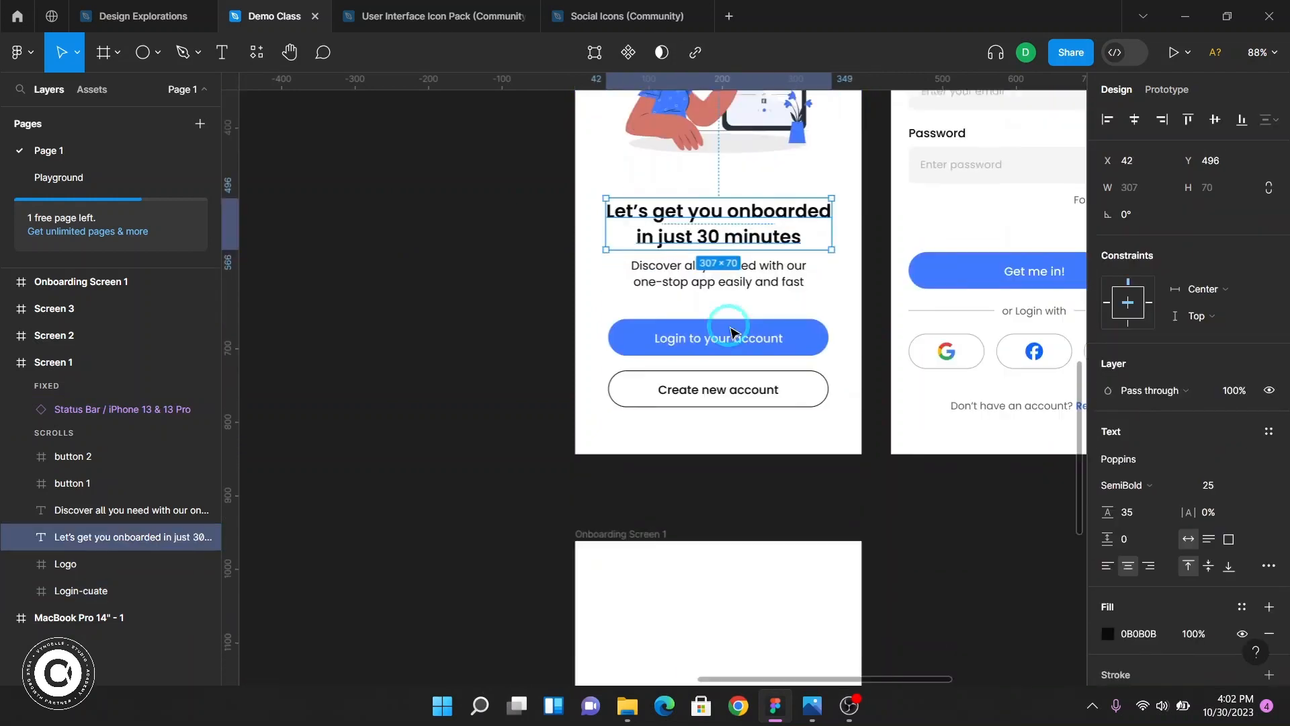
{"action": "left_click", "coordinate": [804, 327]}
{"action": "left_click", "coordinate": [807, 370]}
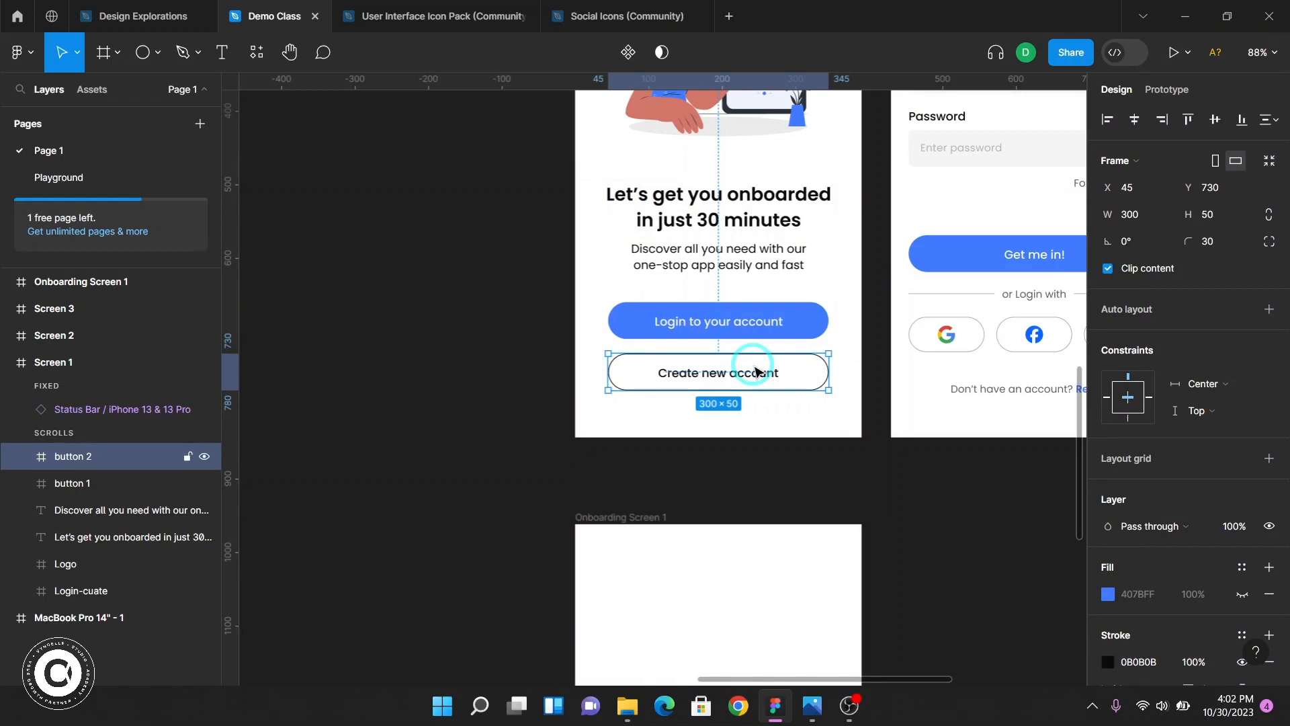
Review Screen 1's status bar, illustration, headline and both buttons again to compare their dimensions and positions
{"action": "scroll", "coordinate": [755, 372], "scroll_direction": "up", "scroll_amount": 5}
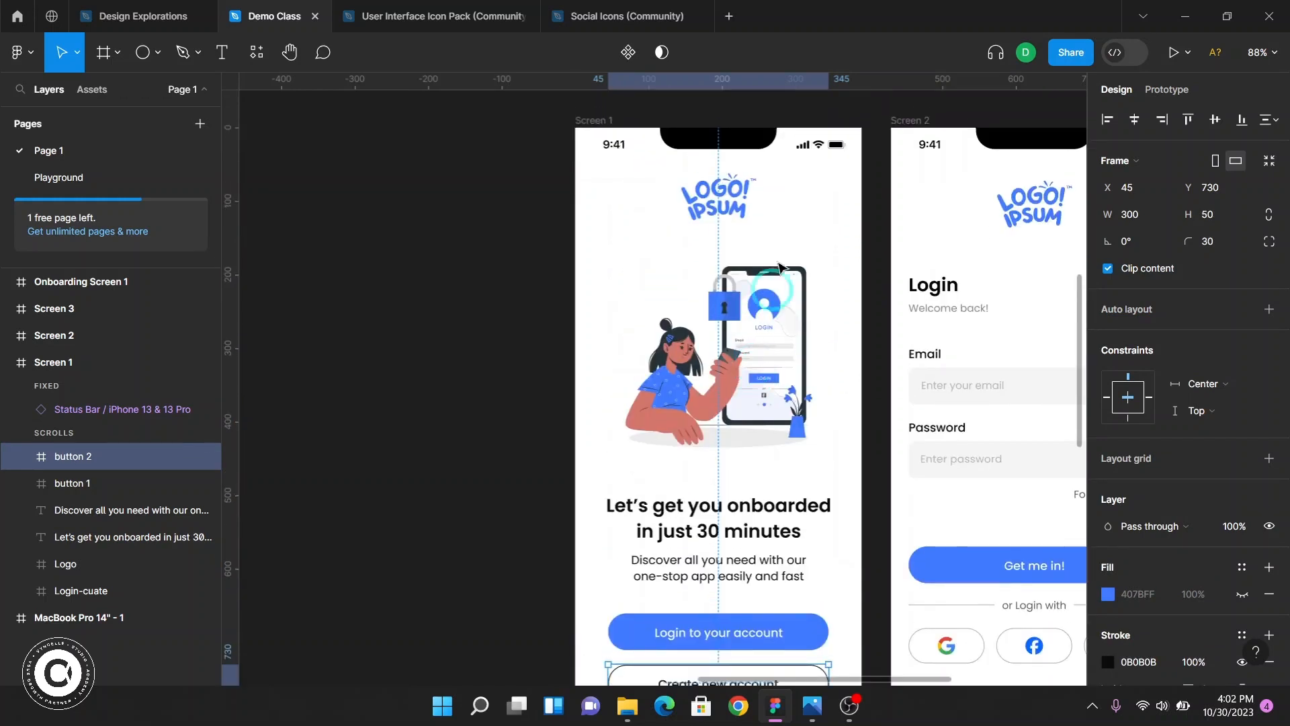
{"action": "left_click", "coordinate": [800, 154]}
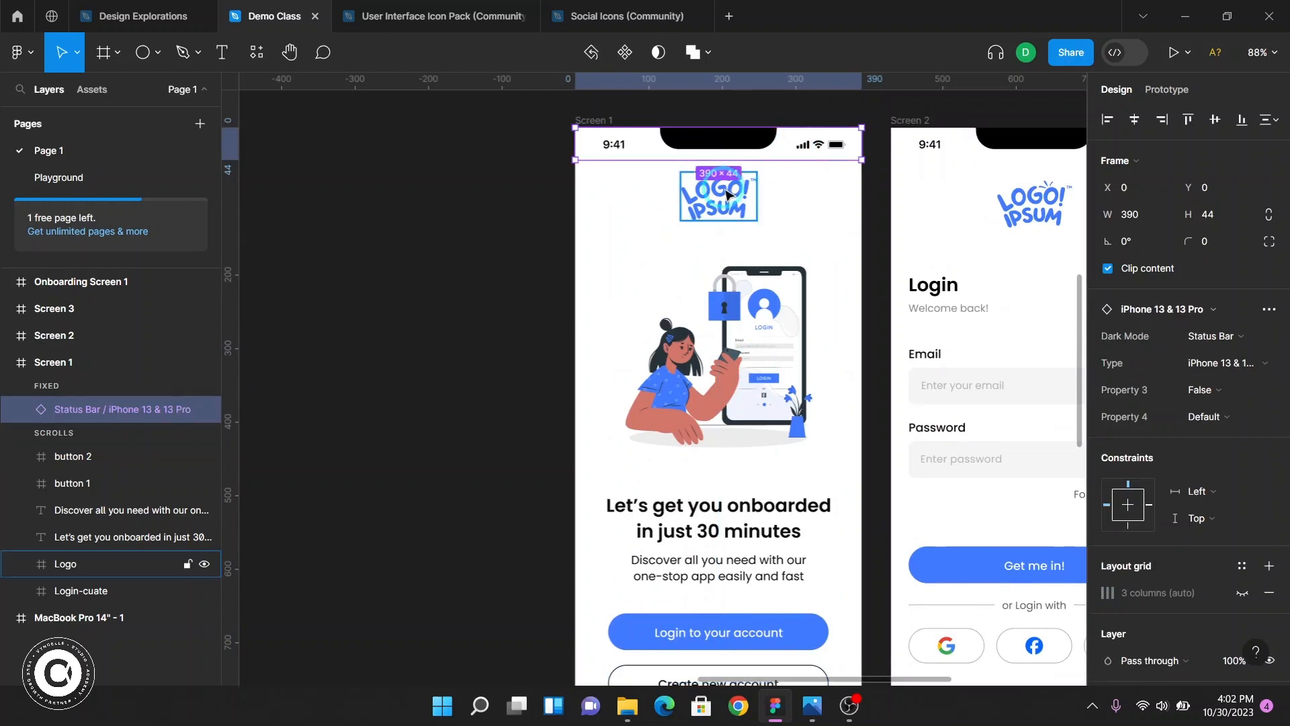
{"action": "left_click", "coordinate": [748, 379]}
{"action": "scroll", "coordinate": [747, 379], "scroll_direction": "down", "scroll_amount": 5}
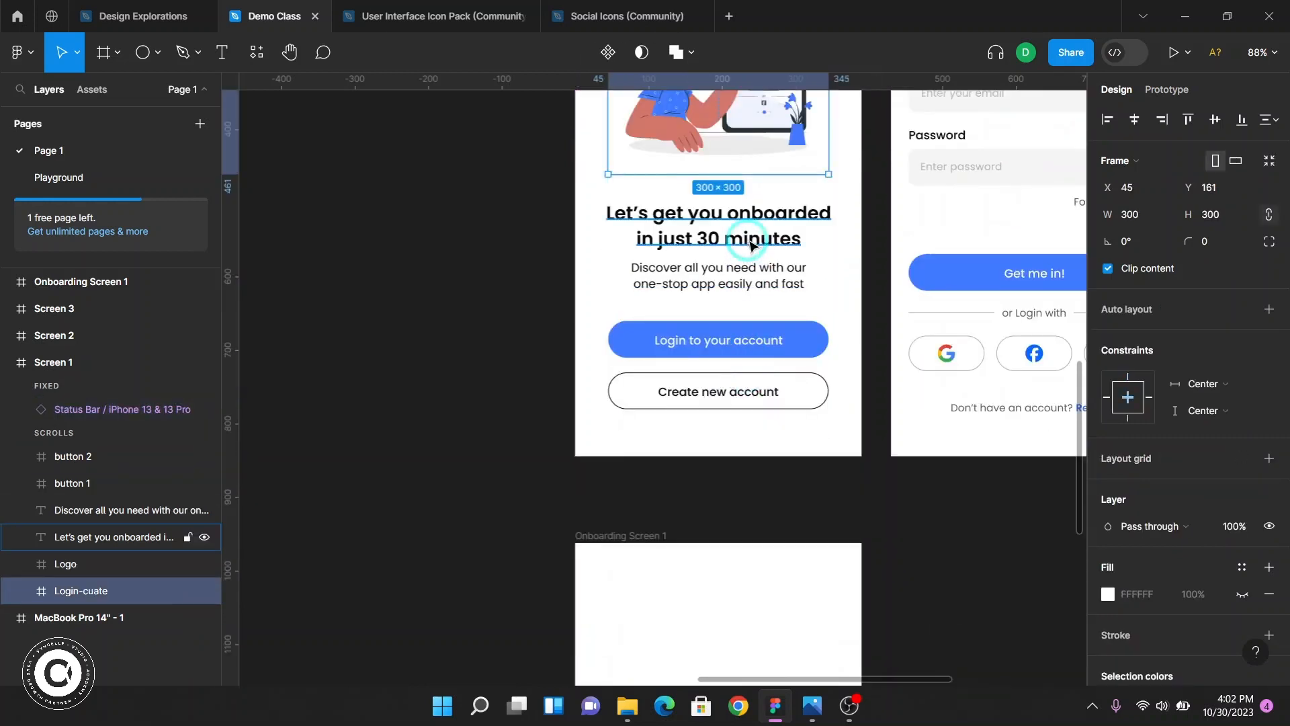
{"action": "left_click", "coordinate": [745, 283]}
{"action": "left_click", "coordinate": [746, 338]}
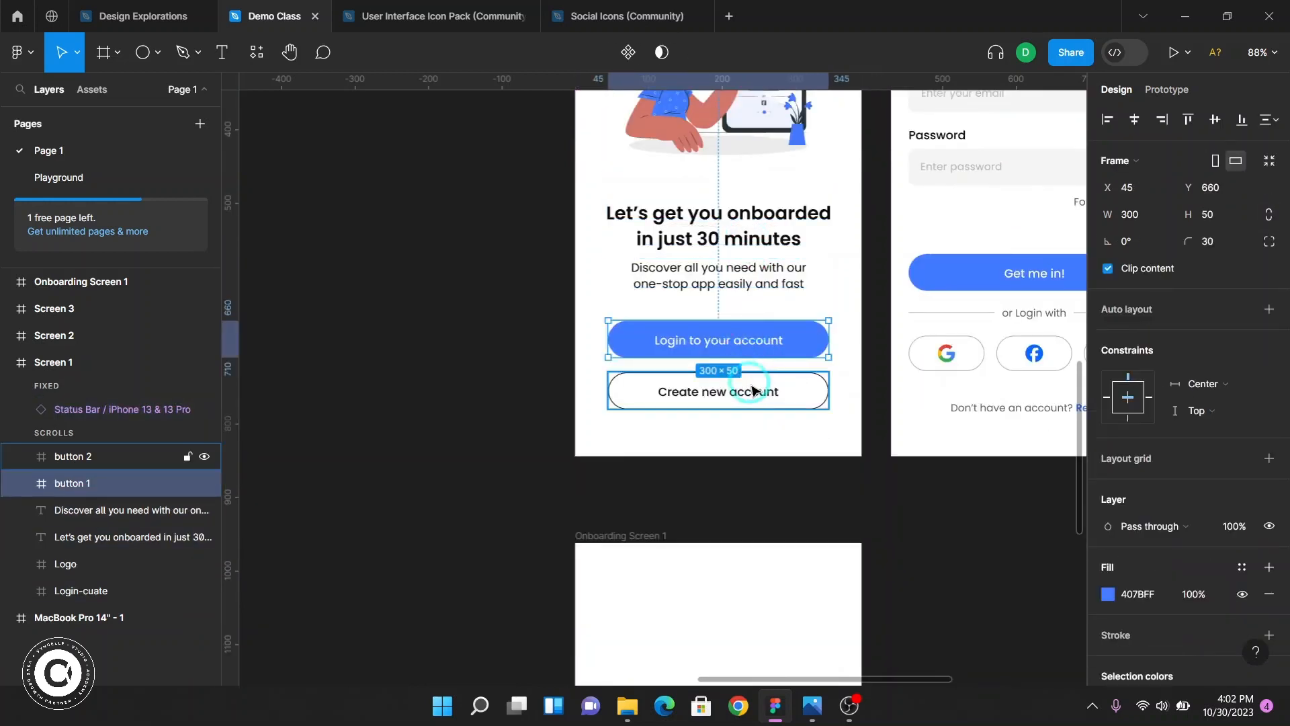
{"action": "left_click", "coordinate": [752, 391]}
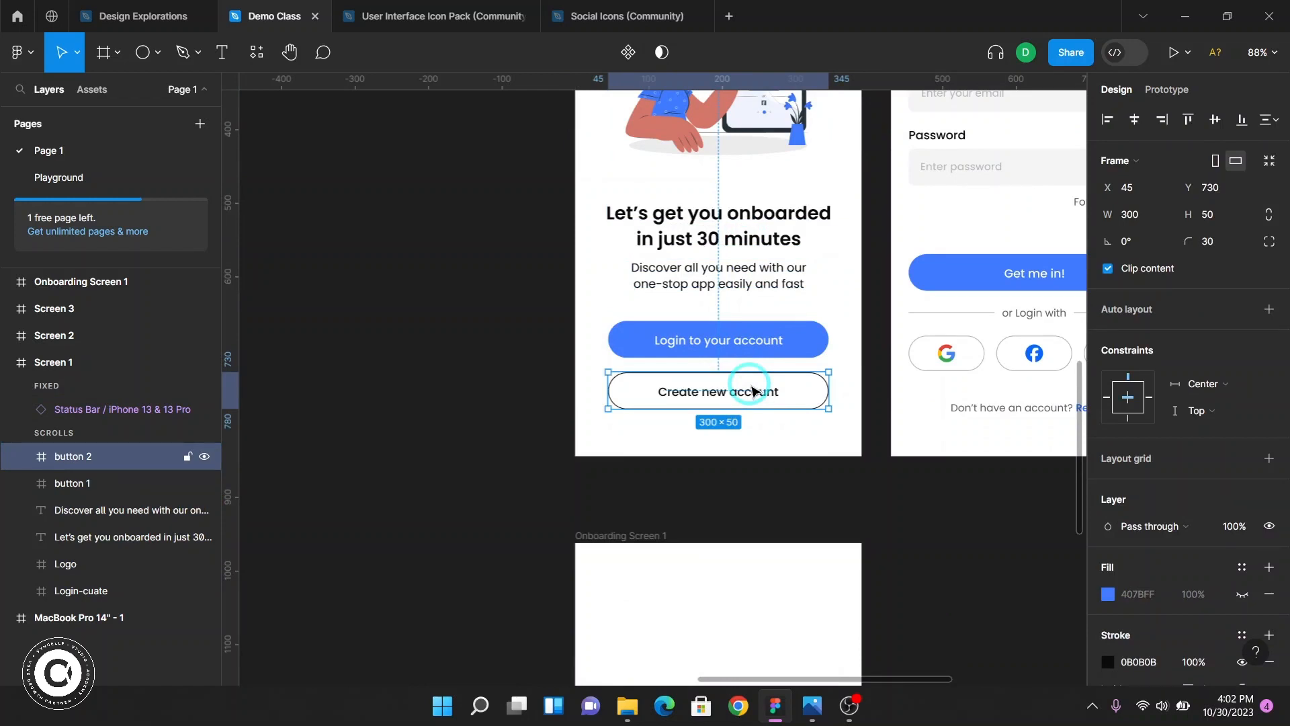
{"action": "scroll", "coordinate": [753, 391], "scroll_direction": "up", "scroll_amount": 1}
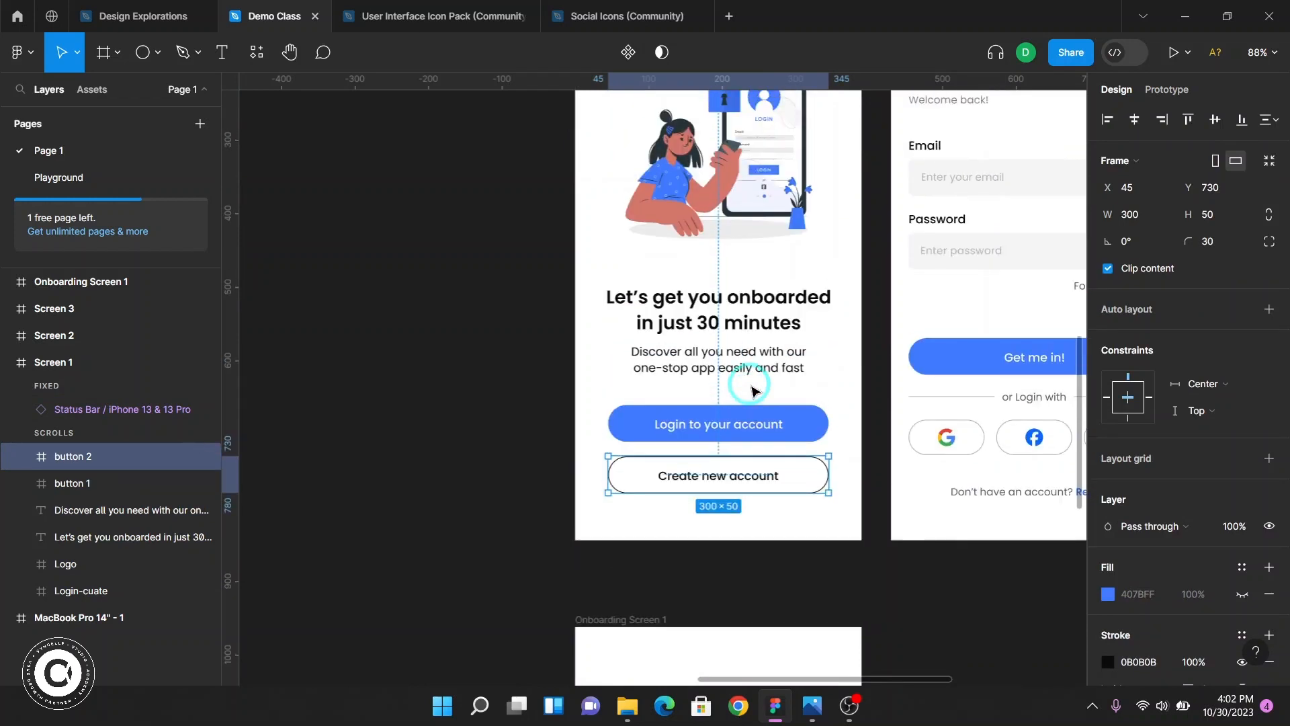
{"action": "scroll", "coordinate": [595, 336], "scroll_direction": "up", "scroll_amount": 5}
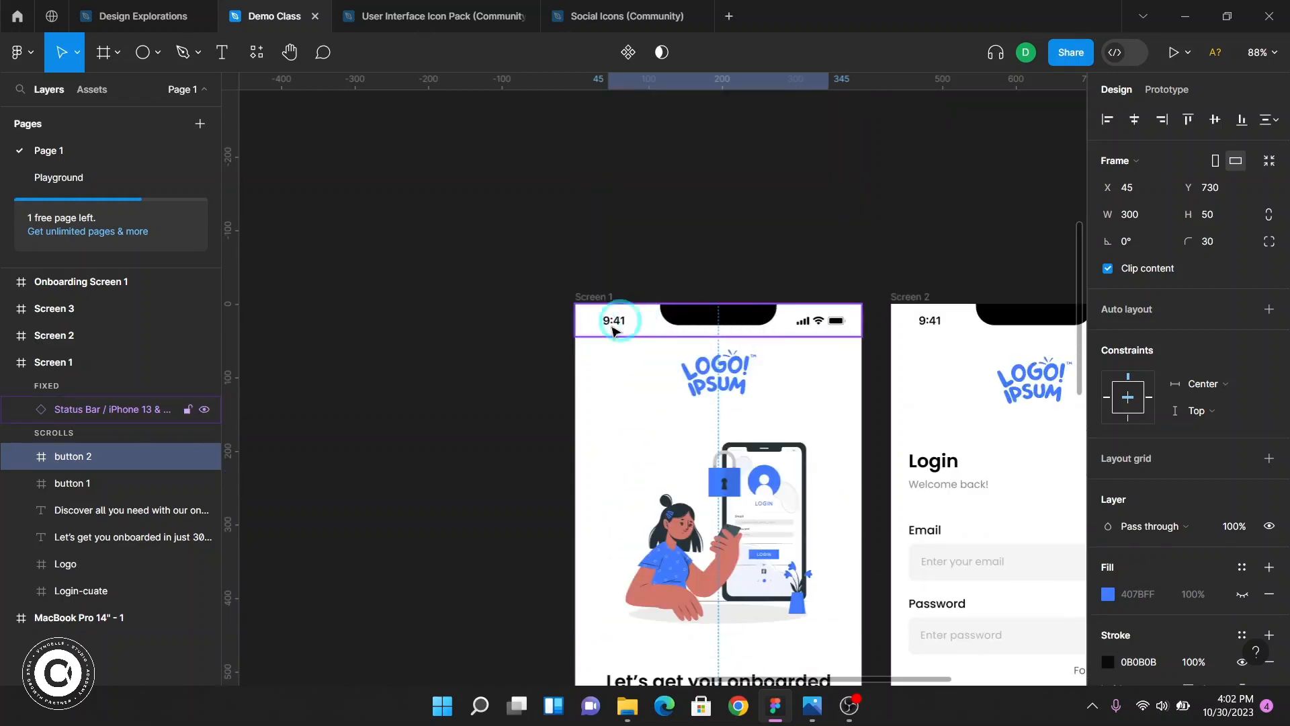
{"action": "left_click", "coordinate": [621, 328]}
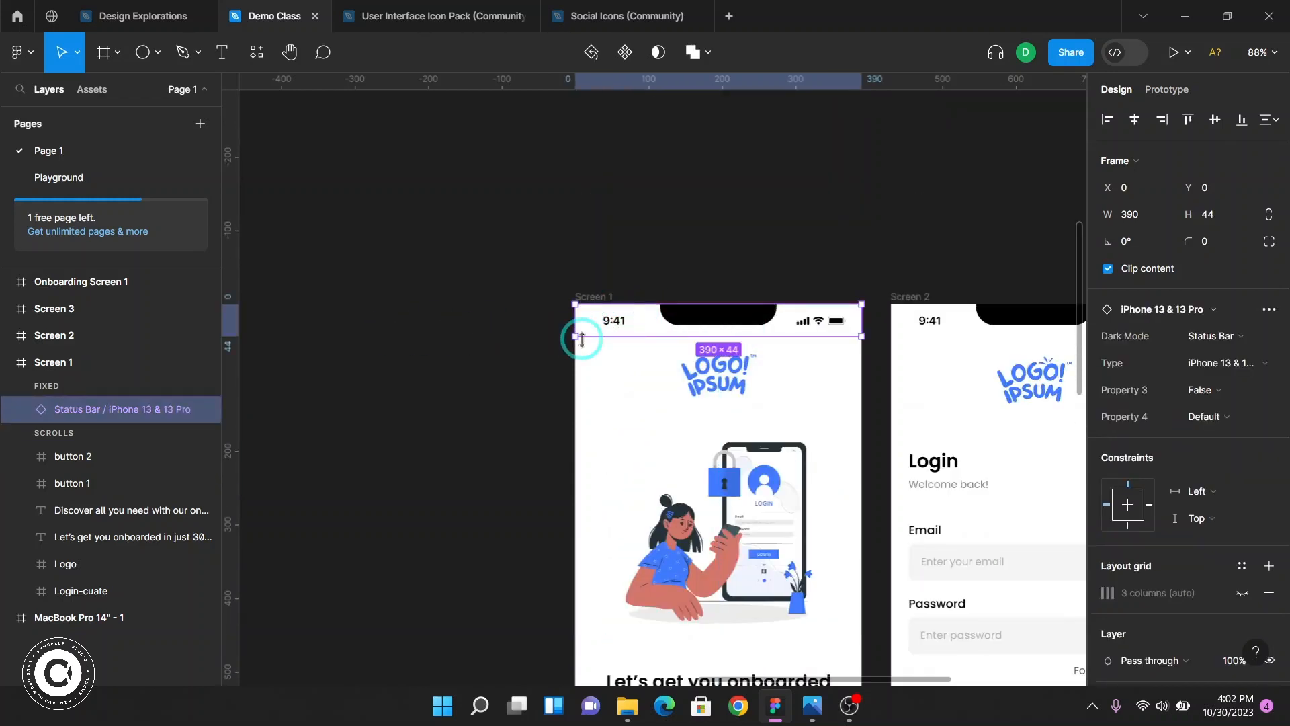
Examine Screen 1's status bar up close, then select the Onboarding Screen 1 frame
{"action": "scroll", "coordinate": [706, 316], "scroll_direction": "up", "scroll_amount": 5}
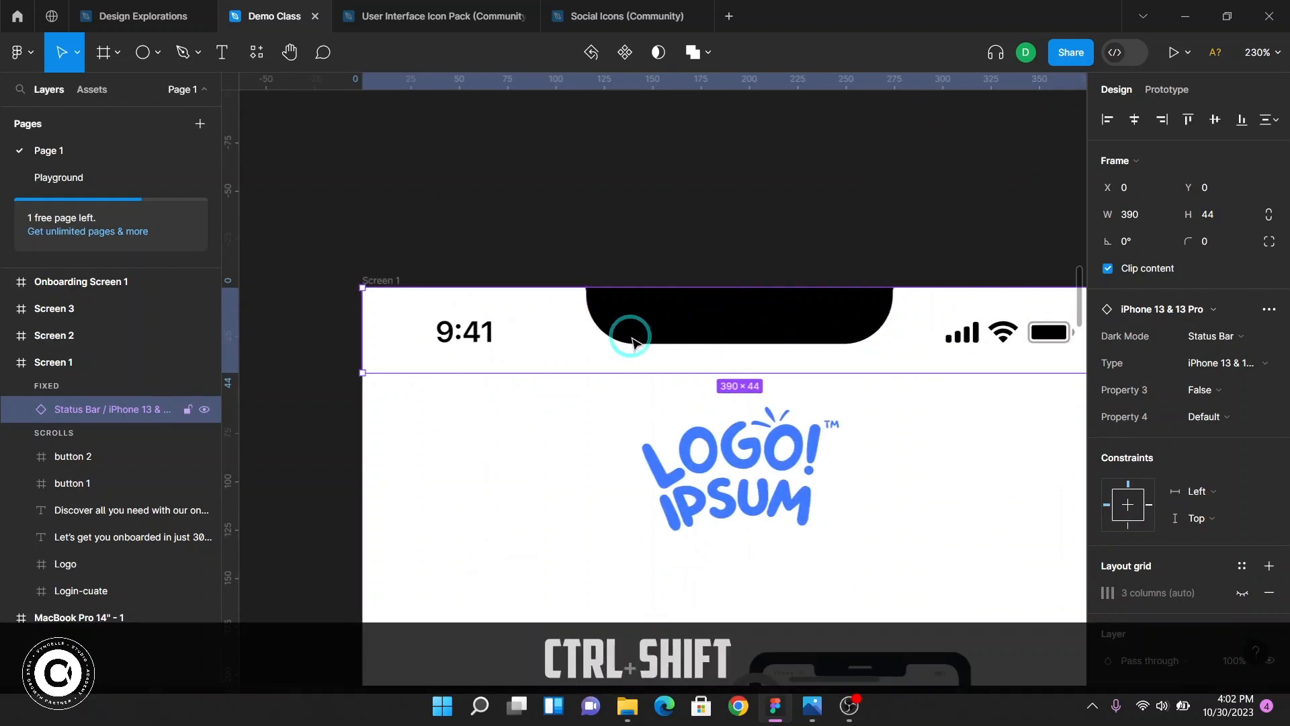
{"action": "scroll", "coordinate": [523, 344], "scroll_direction": "down", "scroll_amount": 2}
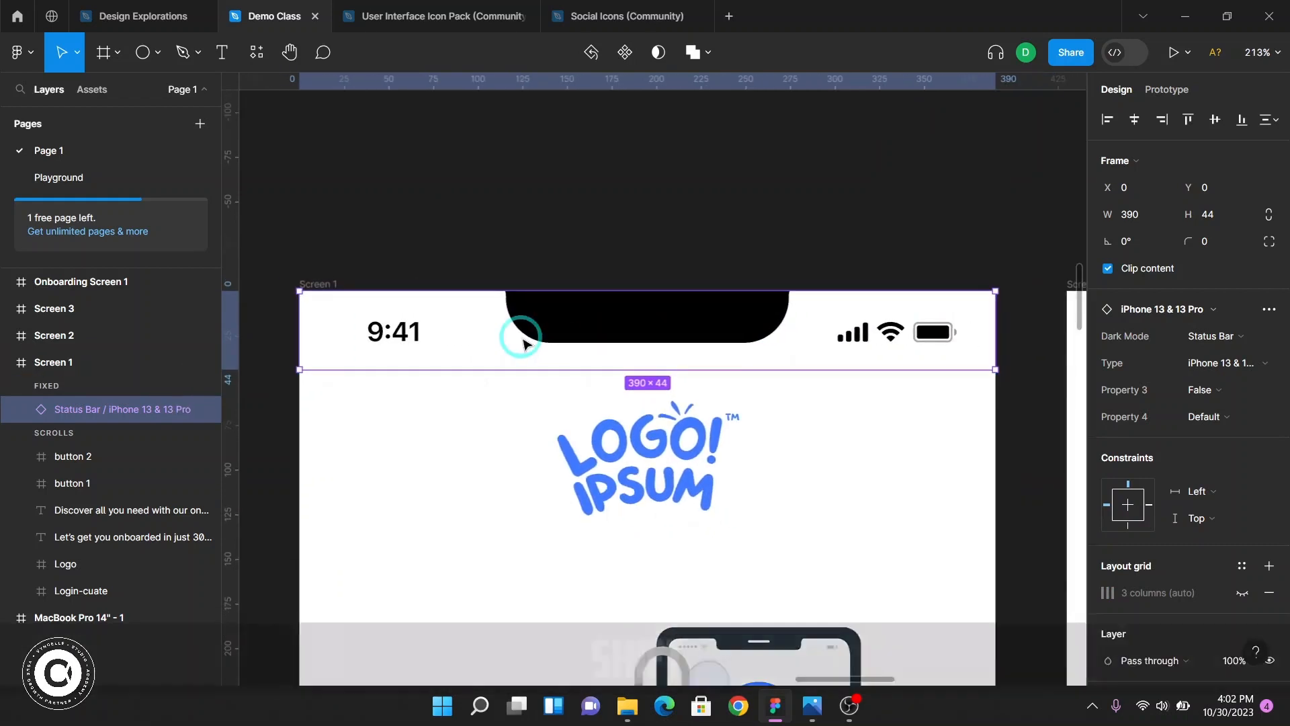
{"action": "scroll", "coordinate": [523, 344], "scroll_direction": "left", "scroll_amount": 2}
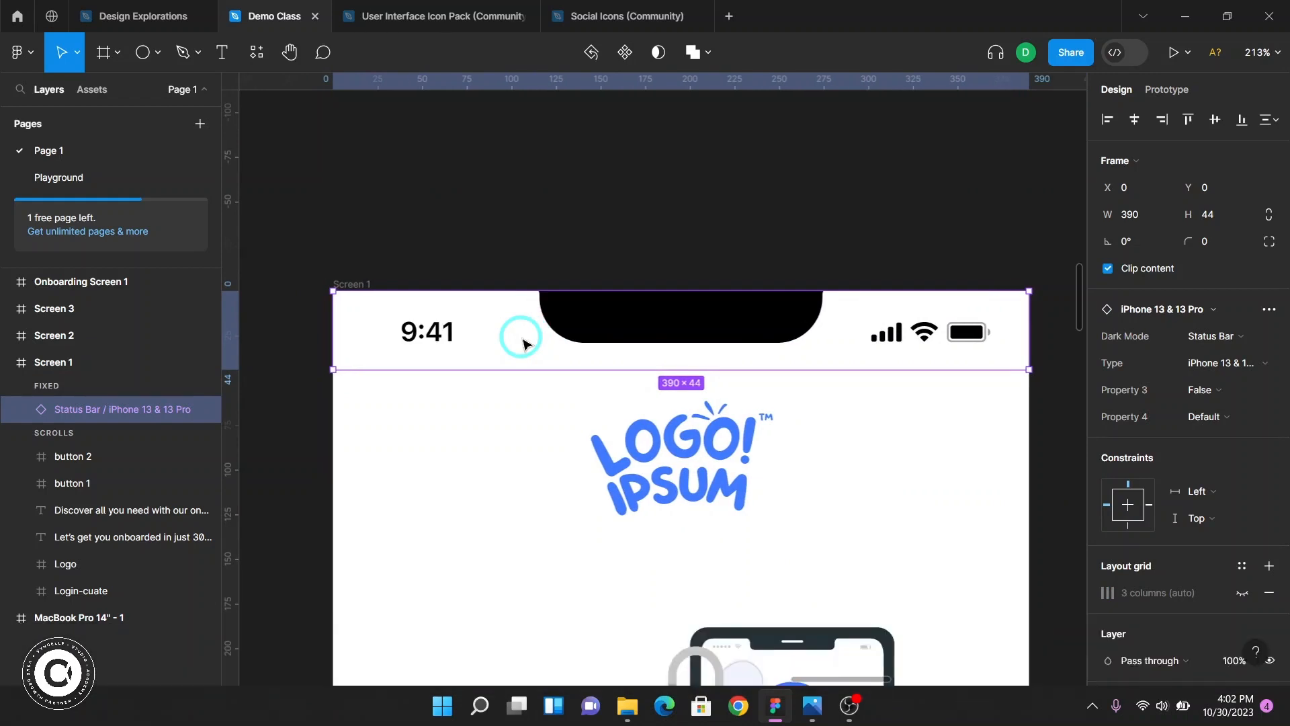
{"action": "scroll", "coordinate": [523, 355], "scroll_direction": "down", "scroll_amount": 6}
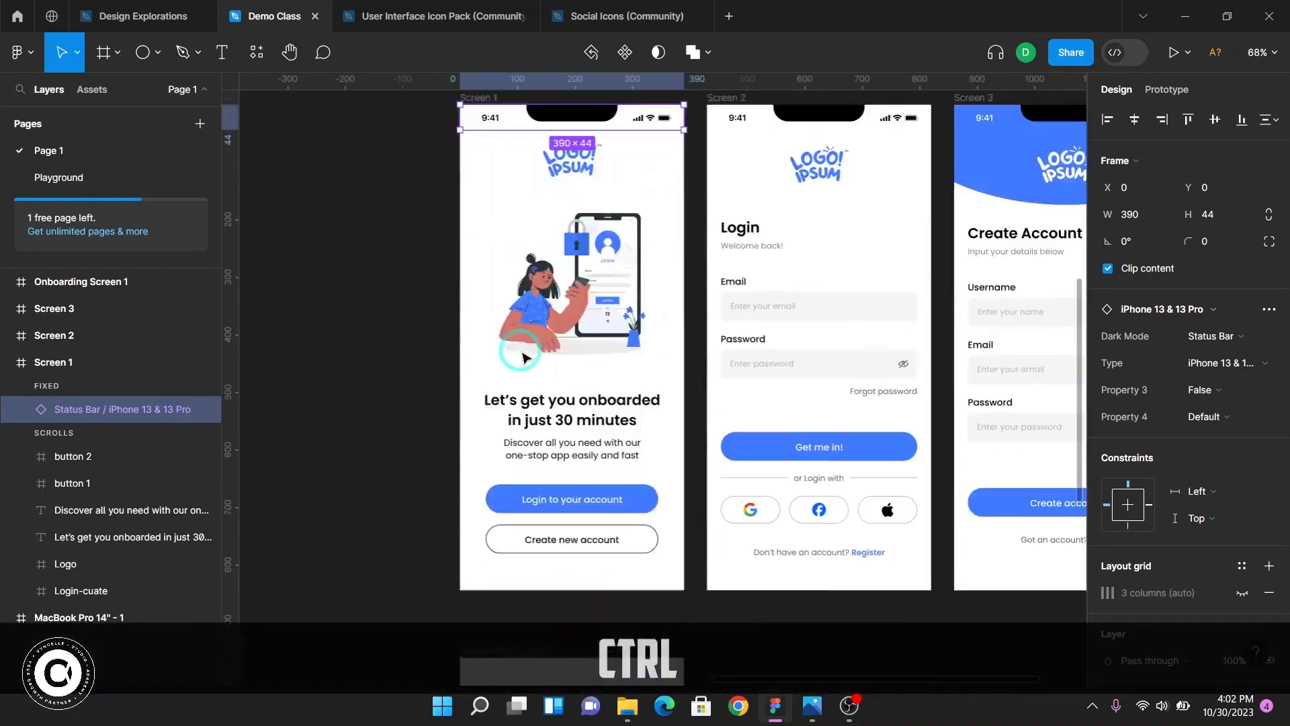
{"action": "scroll", "coordinate": [522, 343], "scroll_direction": "down", "scroll_amount": 5}
{"action": "left_click", "coordinate": [523, 335]}
{"action": "scroll", "coordinate": [528, 350], "scroll_direction": "up", "scroll_amount": 5}
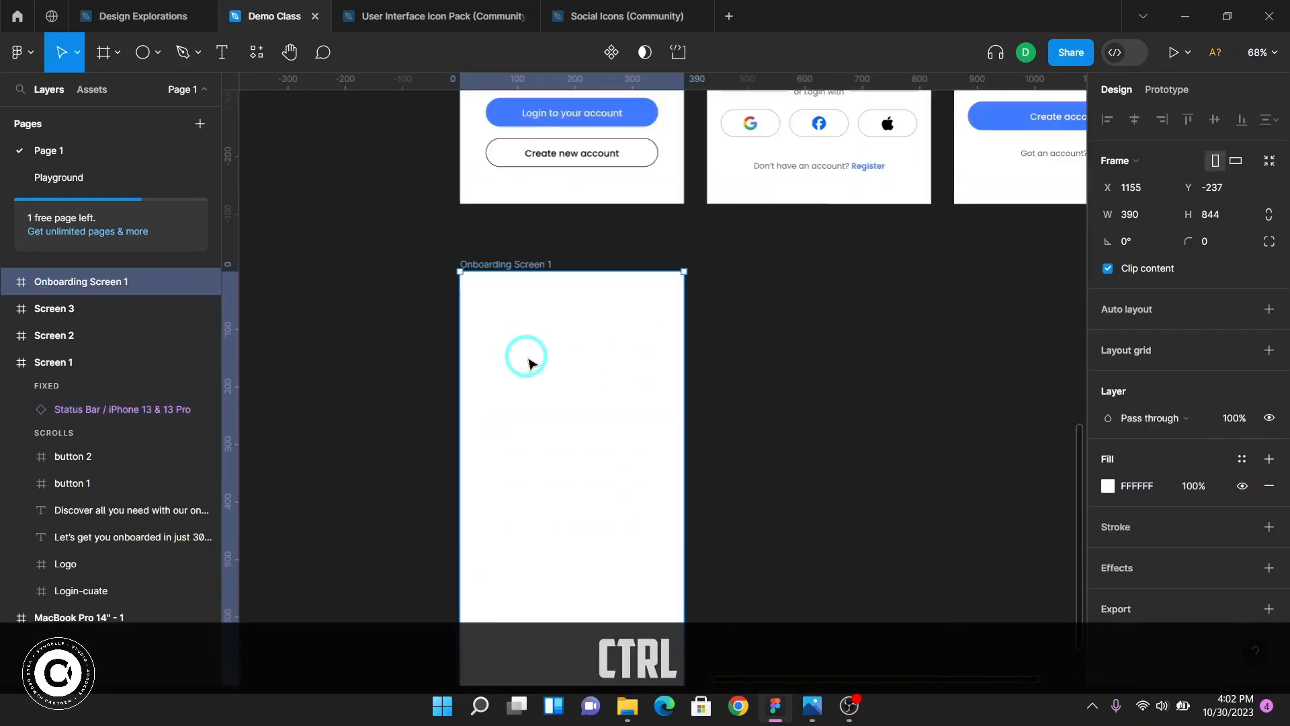
{"action": "scroll", "coordinate": [529, 358], "scroll_direction": "up", "scroll_amount": 1}
{"action": "scroll", "coordinate": [528, 357], "scroll_direction": "up", "scroll_amount": 5}
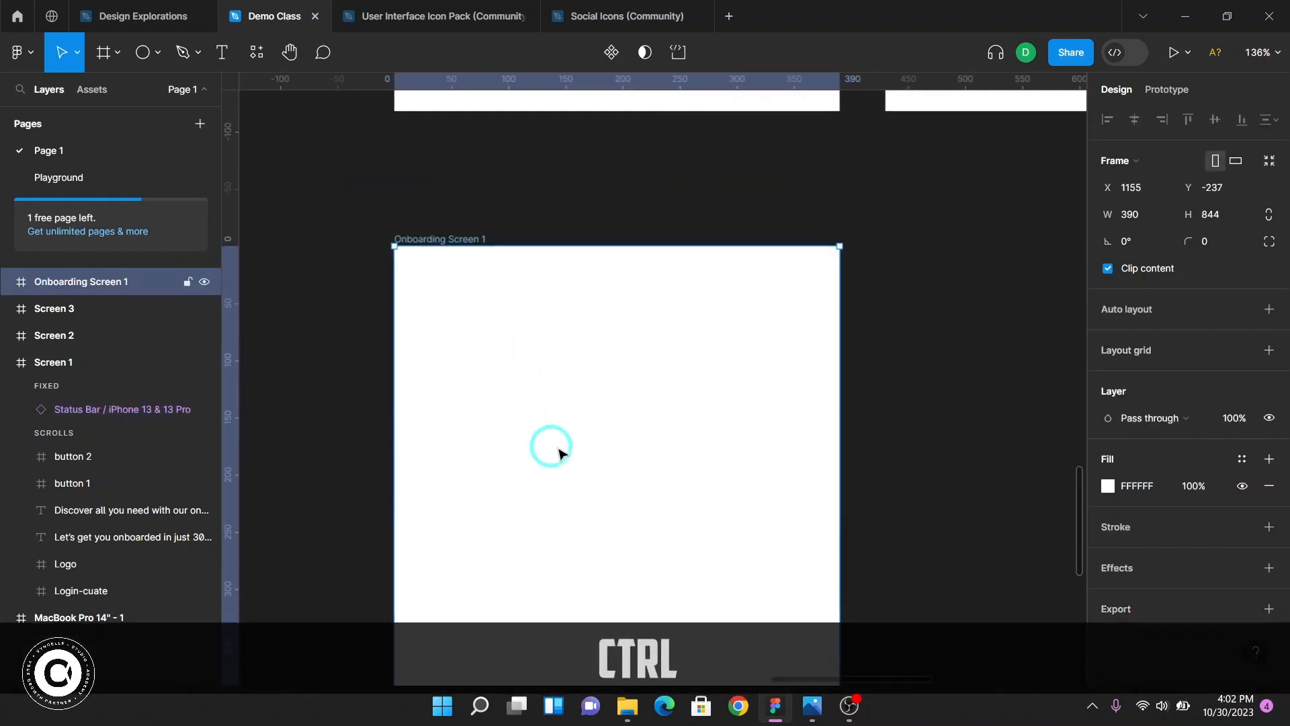
Try dropping the black iPhone 13 & 13 Pro status bar file from the DWM Series folder onto the canvas, then delete it
{"action": "left_click", "coordinate": [627, 705]}
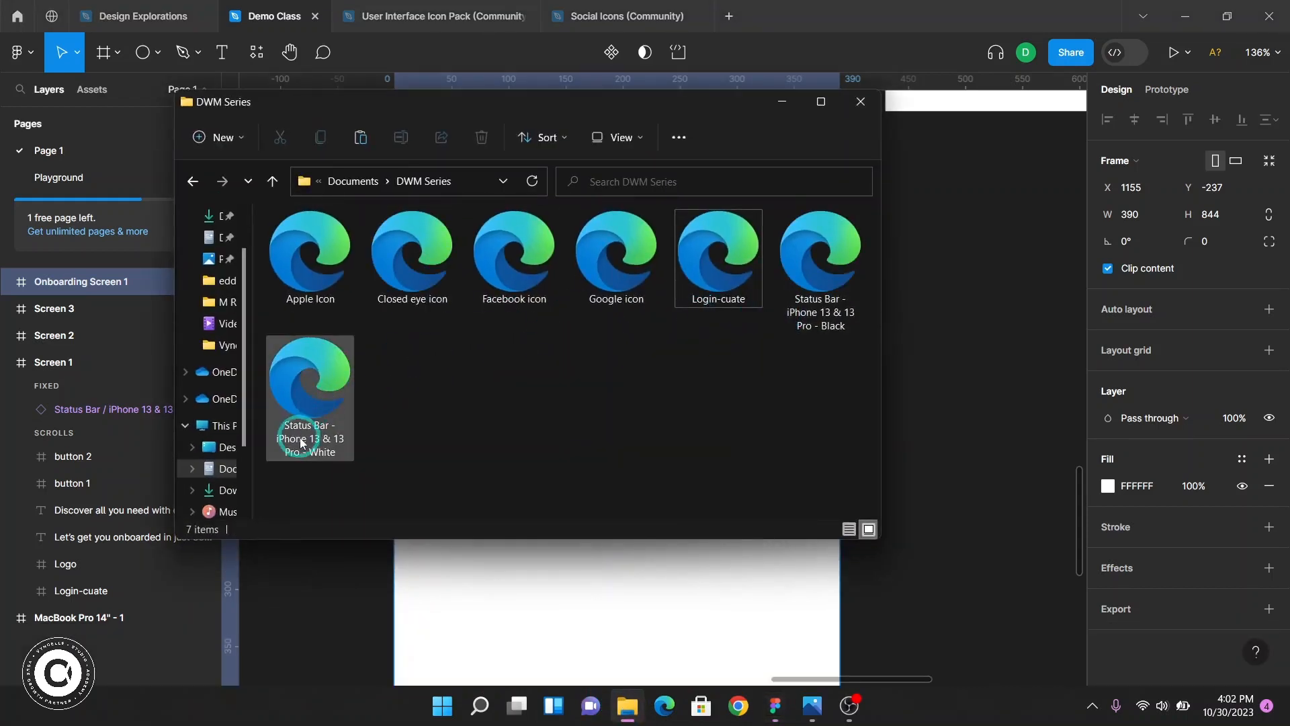
{"action": "left_click", "coordinate": [833, 323]}
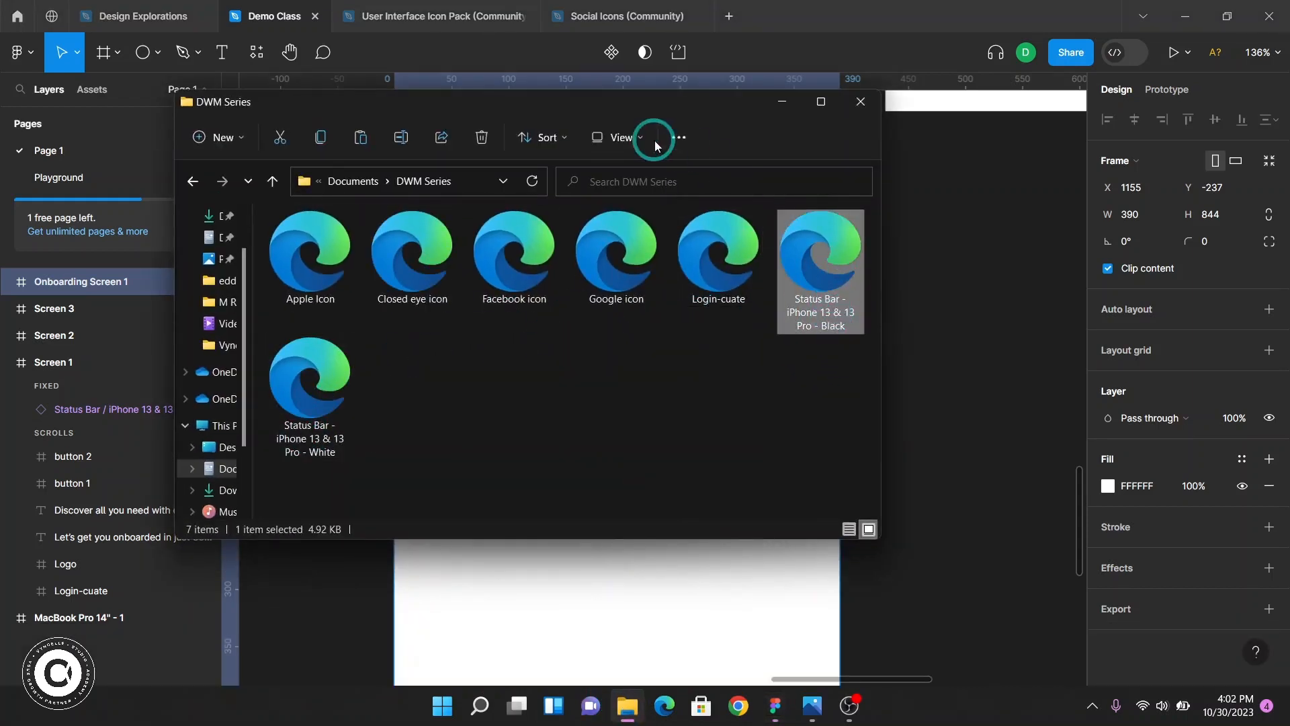
{"action": "left_click_drag", "start_coordinate": [826, 278], "coordinate": [757, 582]}
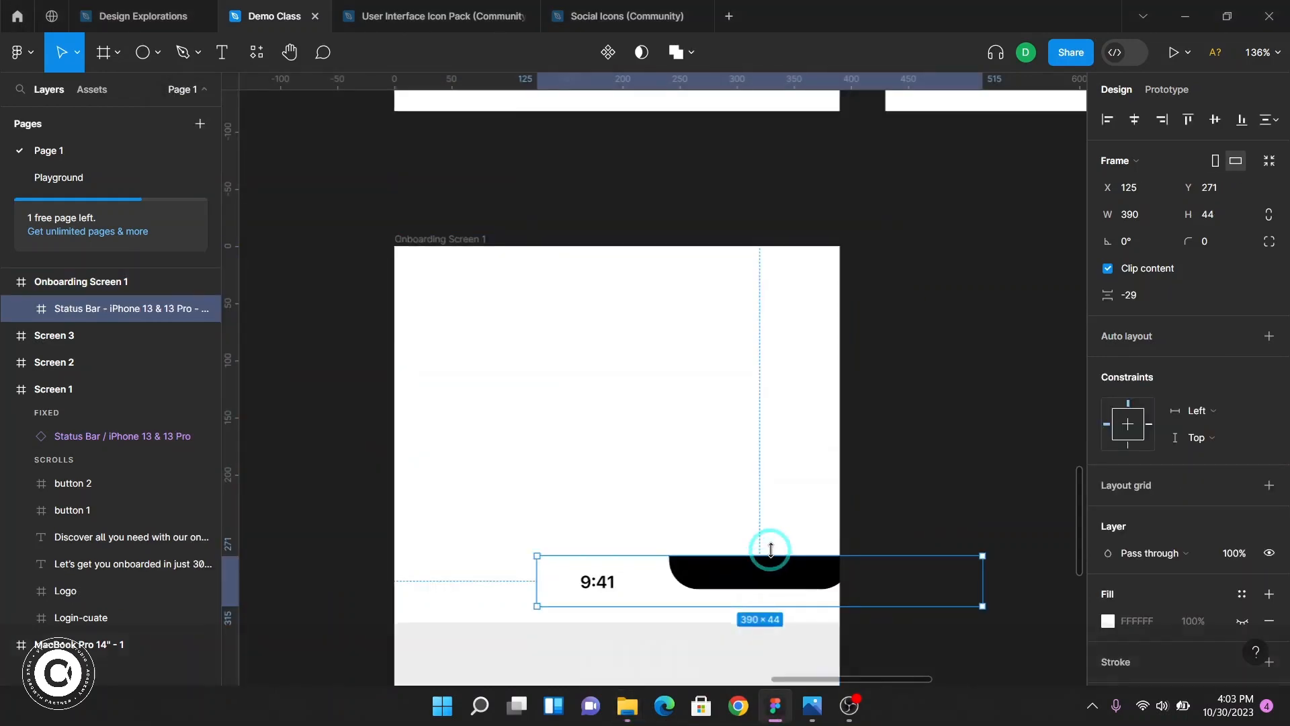
{"action": "key", "text": "Delete"}
Import the black iPhone 13 & 13 Pro status bar into Onboarding Screen 1 and align it to the frame's top centre
{"action": "left_click", "coordinate": [628, 704]}
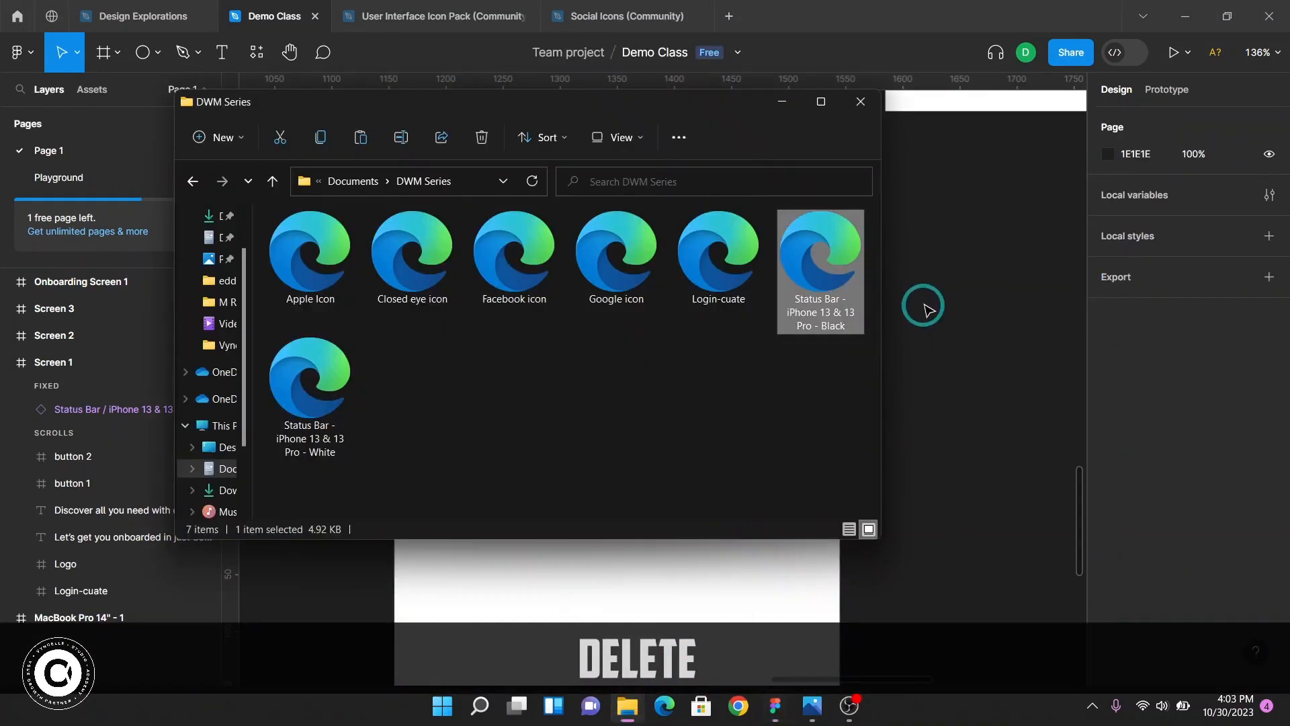
{"action": "left_click_drag", "start_coordinate": [829, 256], "coordinate": [579, 376]}
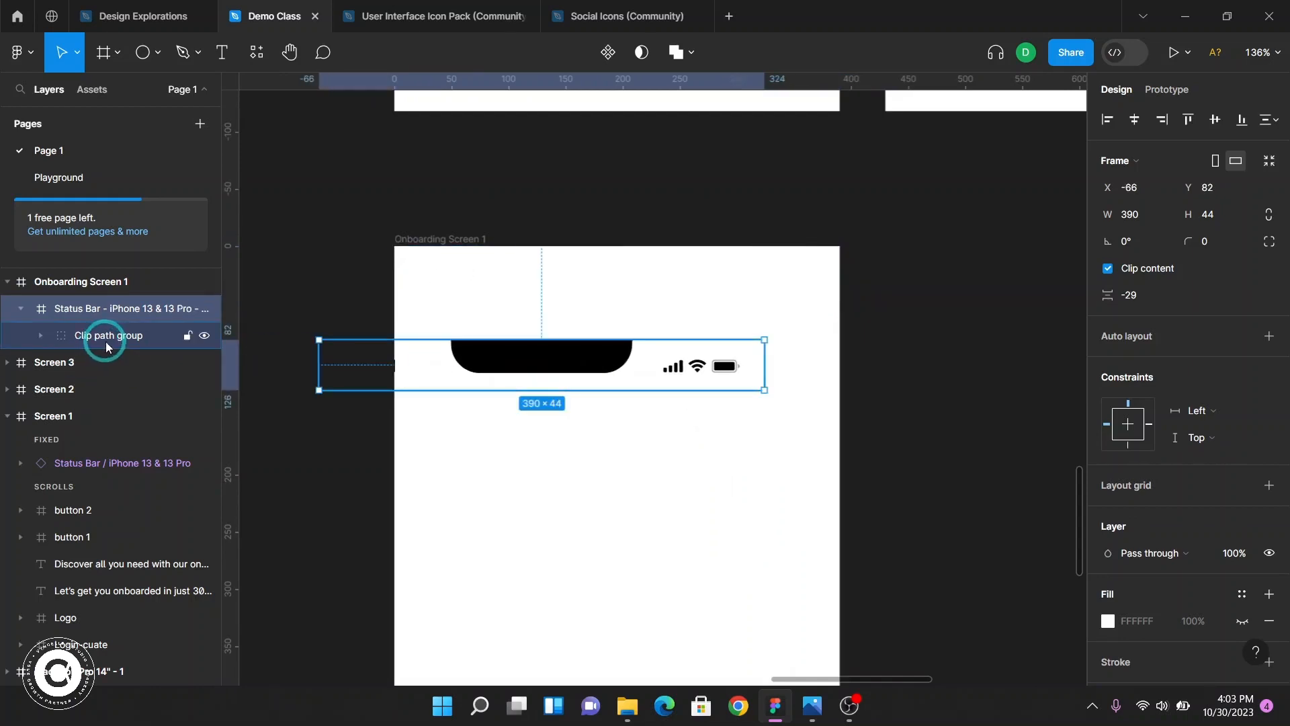
{"action": "key", "text": "F2"}
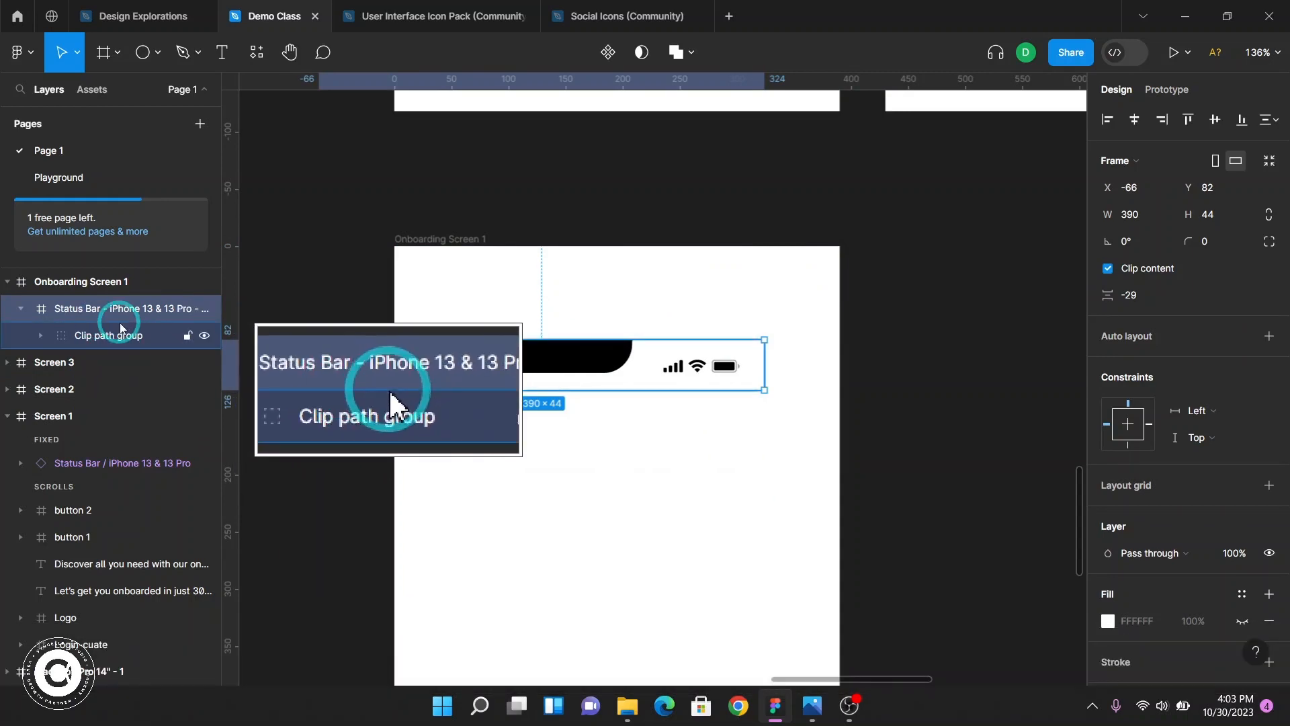
{"action": "left_click", "coordinate": [20, 308]}
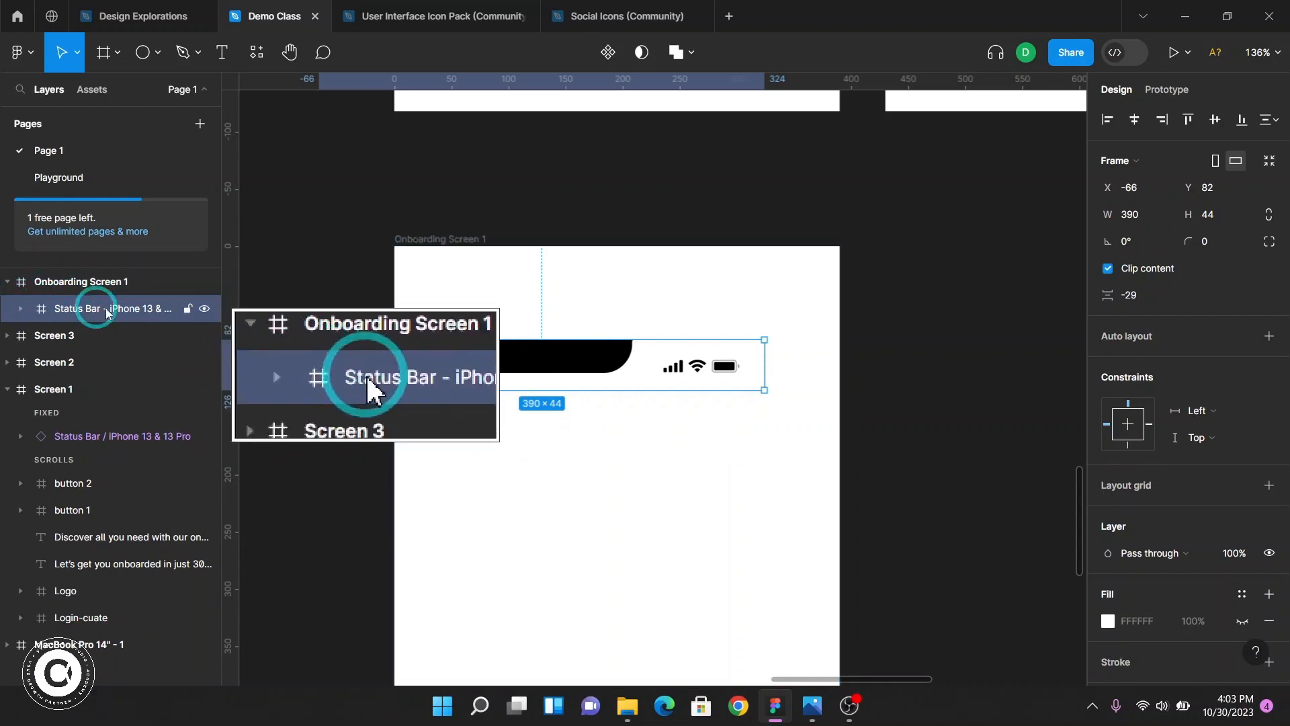
{"action": "left_click", "coordinate": [1141, 123]}
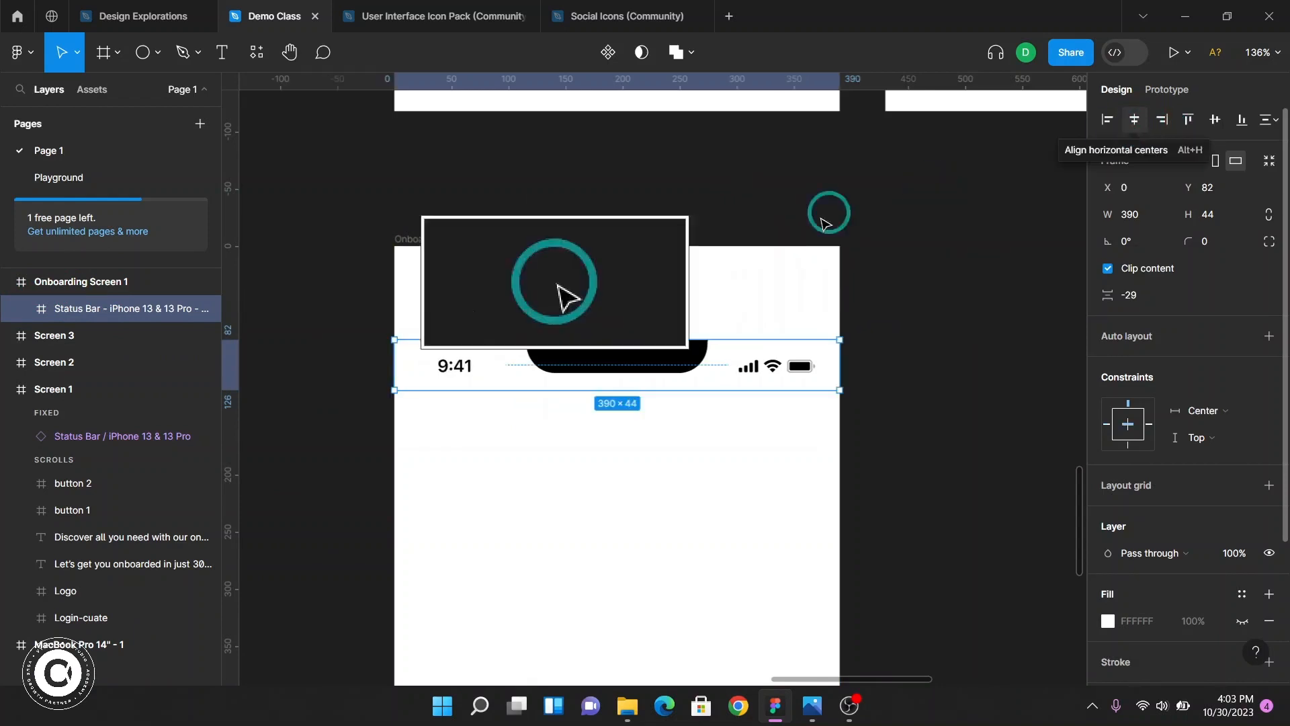
{"action": "left_click", "coordinate": [1188, 121]}
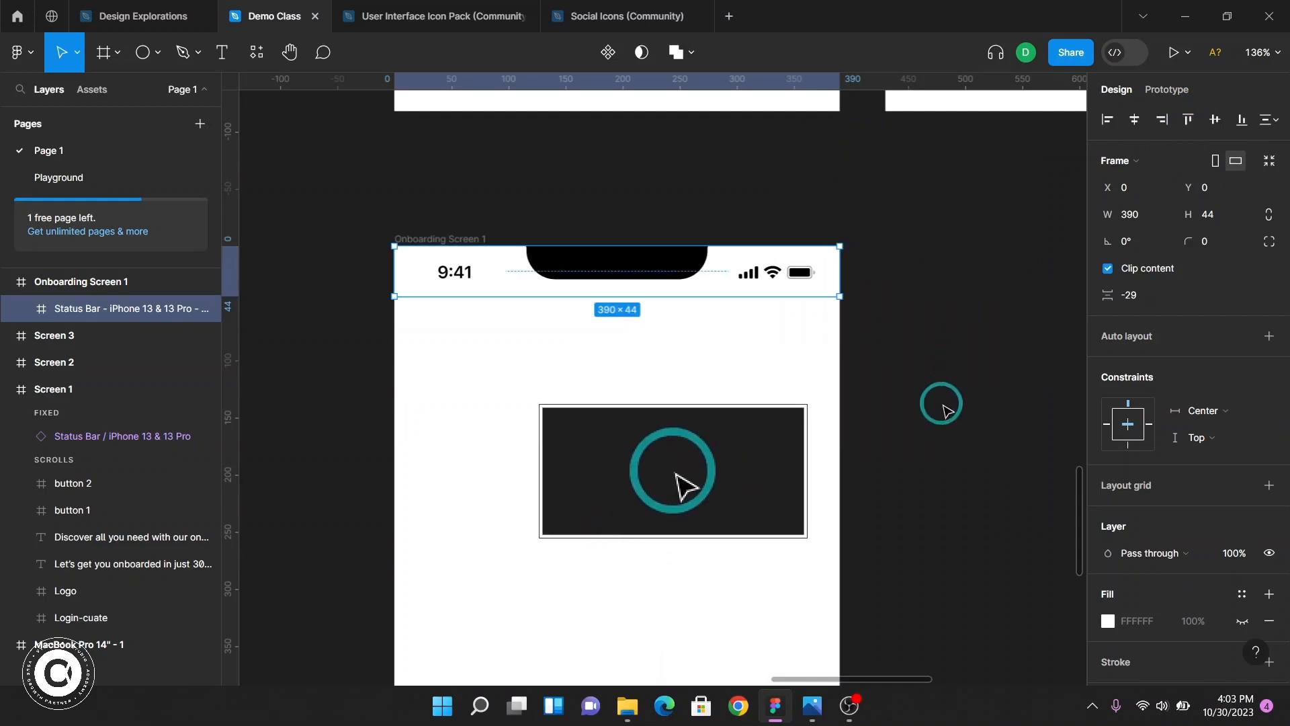
{"action": "left_click", "coordinate": [943, 410]}
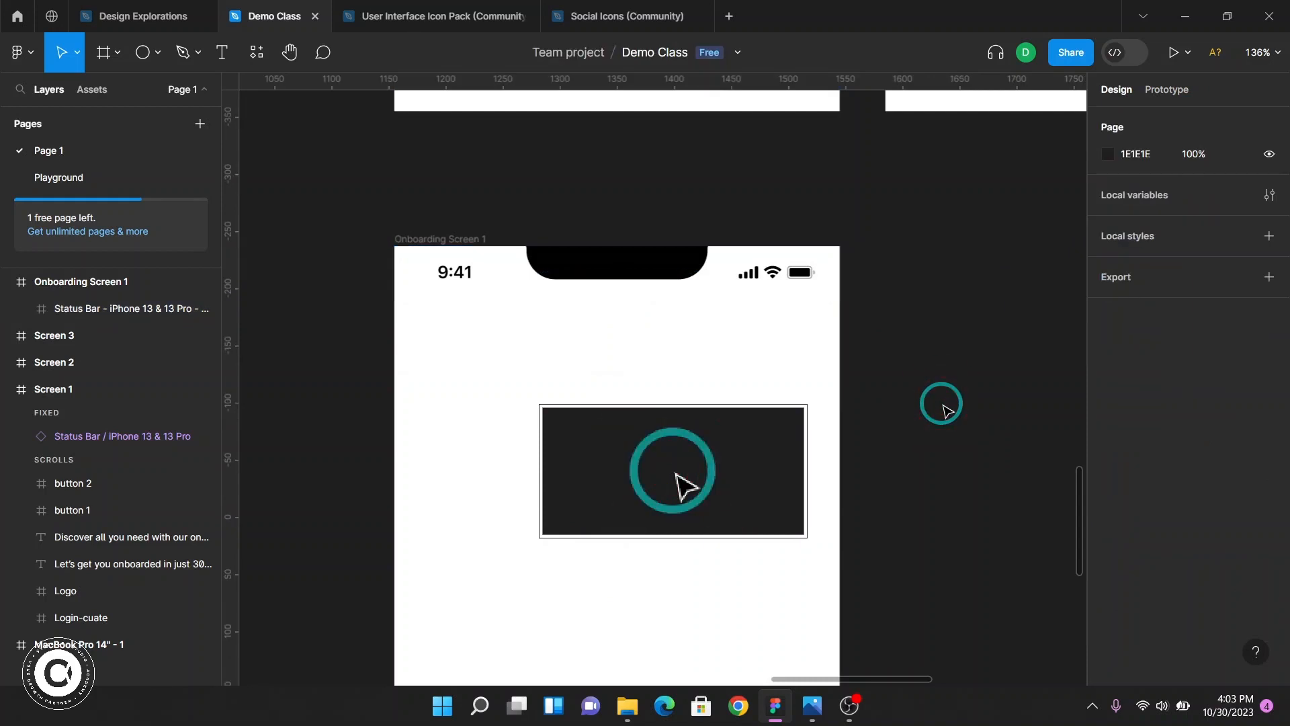
{"action": "key", "text": "F2"}
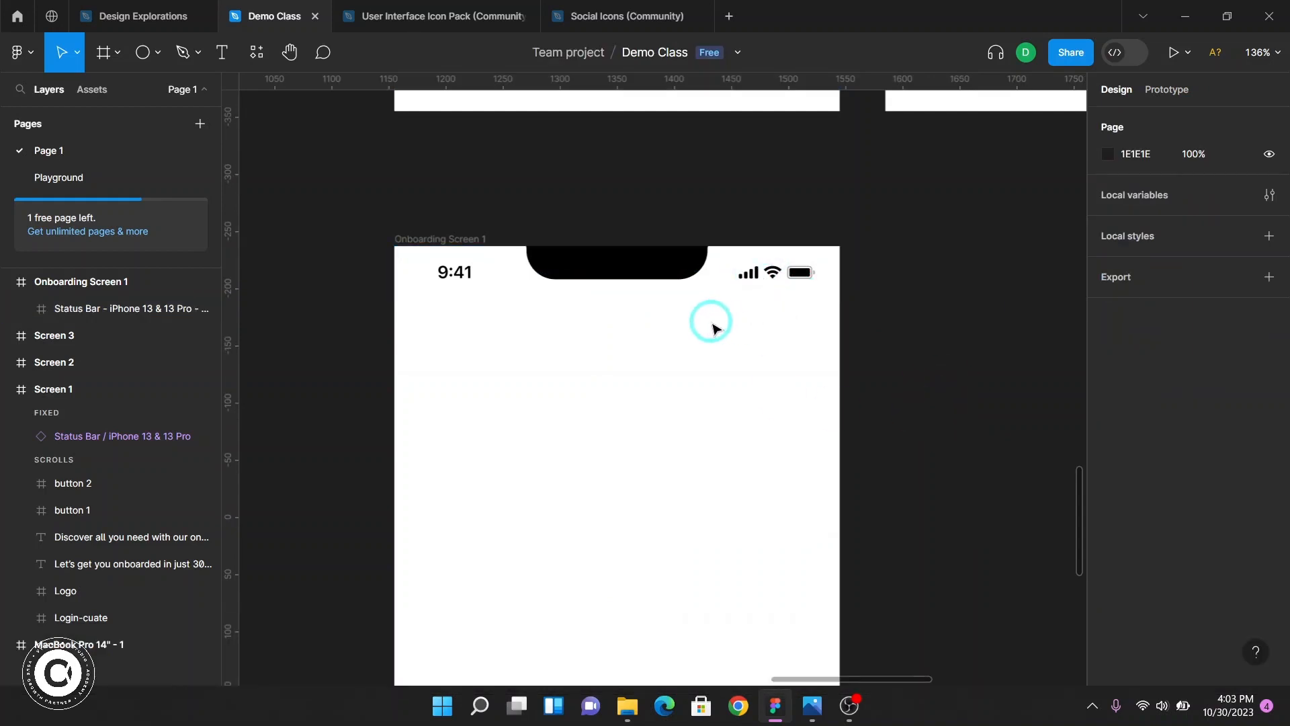
Inspect Screen 1's logo size and position and compare it with the new Onboarding Screen 1 frame
{"action": "scroll", "coordinate": [714, 329], "scroll_direction": "up", "scroll_amount": 10}
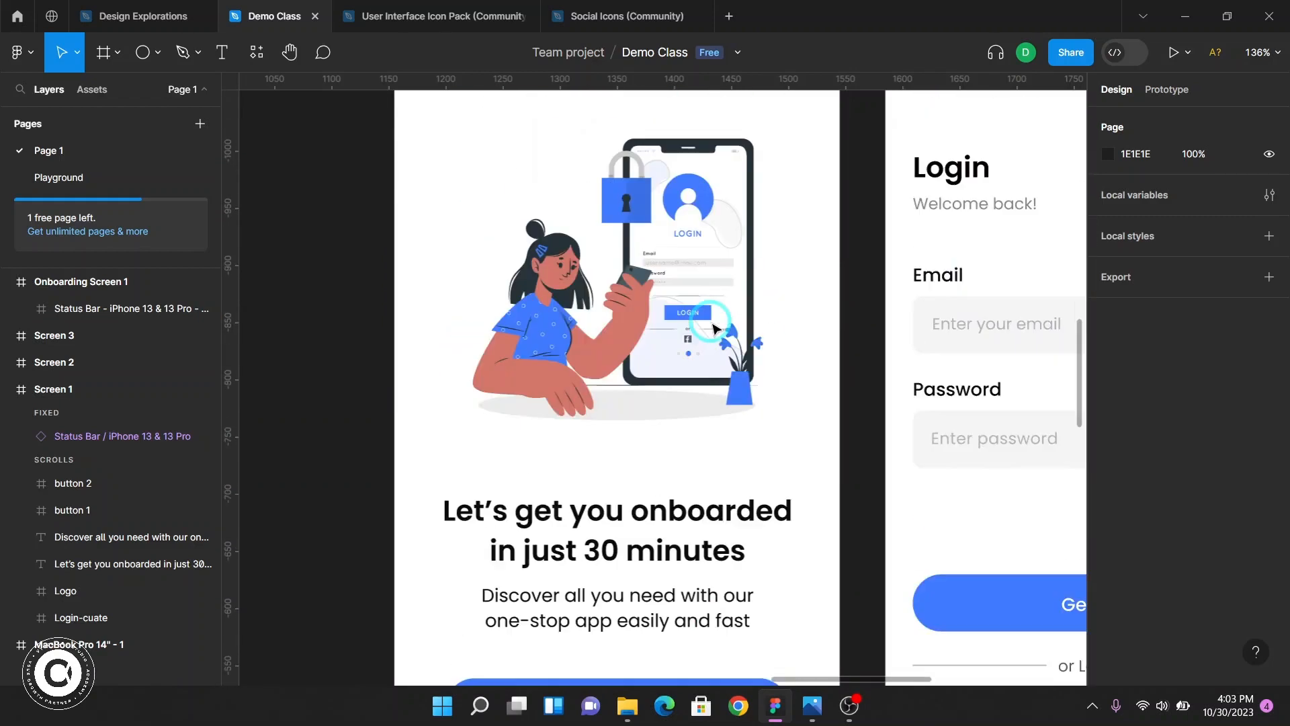
{"action": "scroll", "coordinate": [712, 326], "scroll_direction": "up", "scroll_amount": 3}
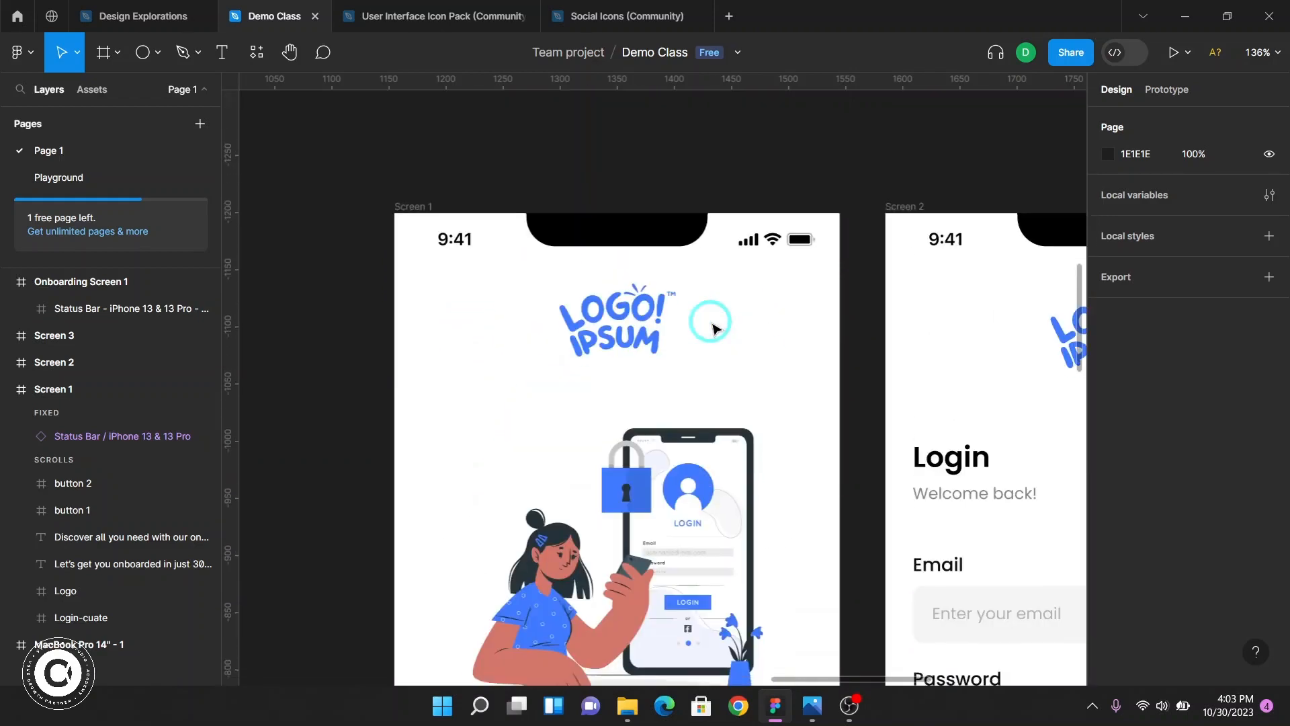
{"action": "left_click", "coordinate": [639, 342]}
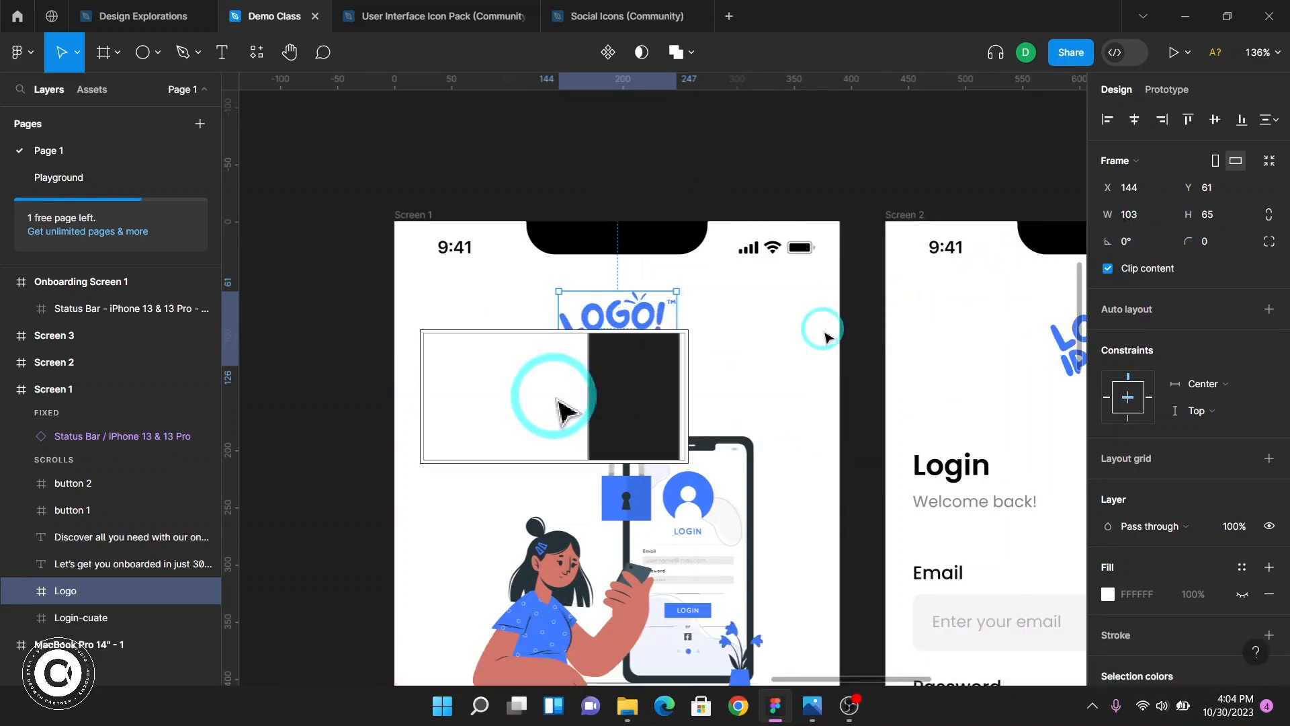
{"action": "scroll", "coordinate": [775, 374], "scroll_direction": "down", "scroll_amount": 20}
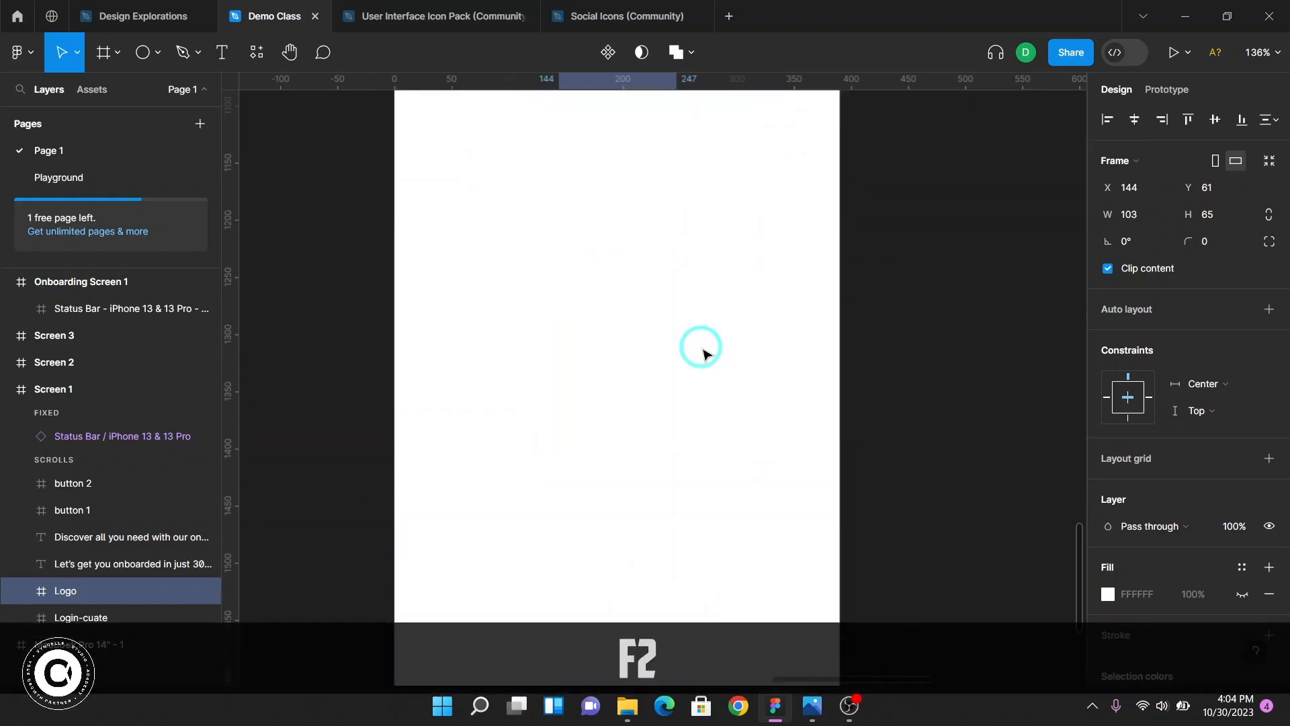
{"action": "scroll", "coordinate": [702, 353], "scroll_direction": "up", "scroll_amount": 4}
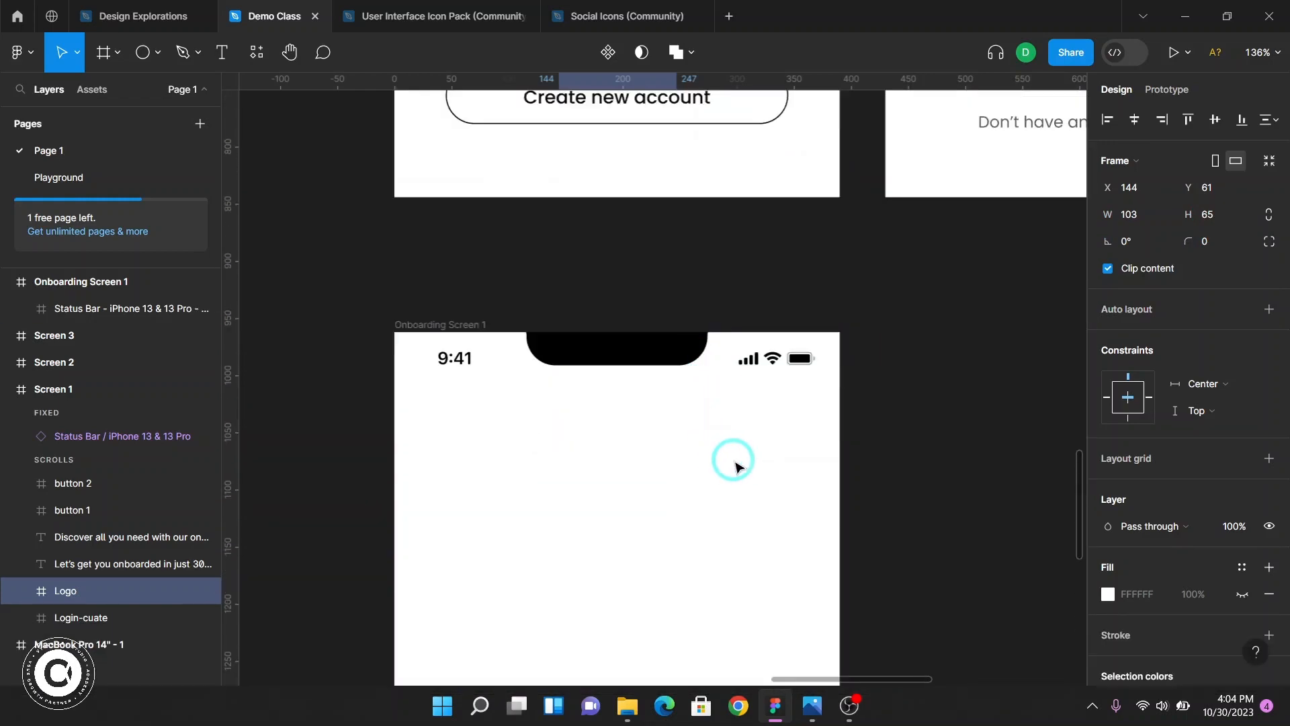
{"action": "left_click", "coordinate": [433, 324]}
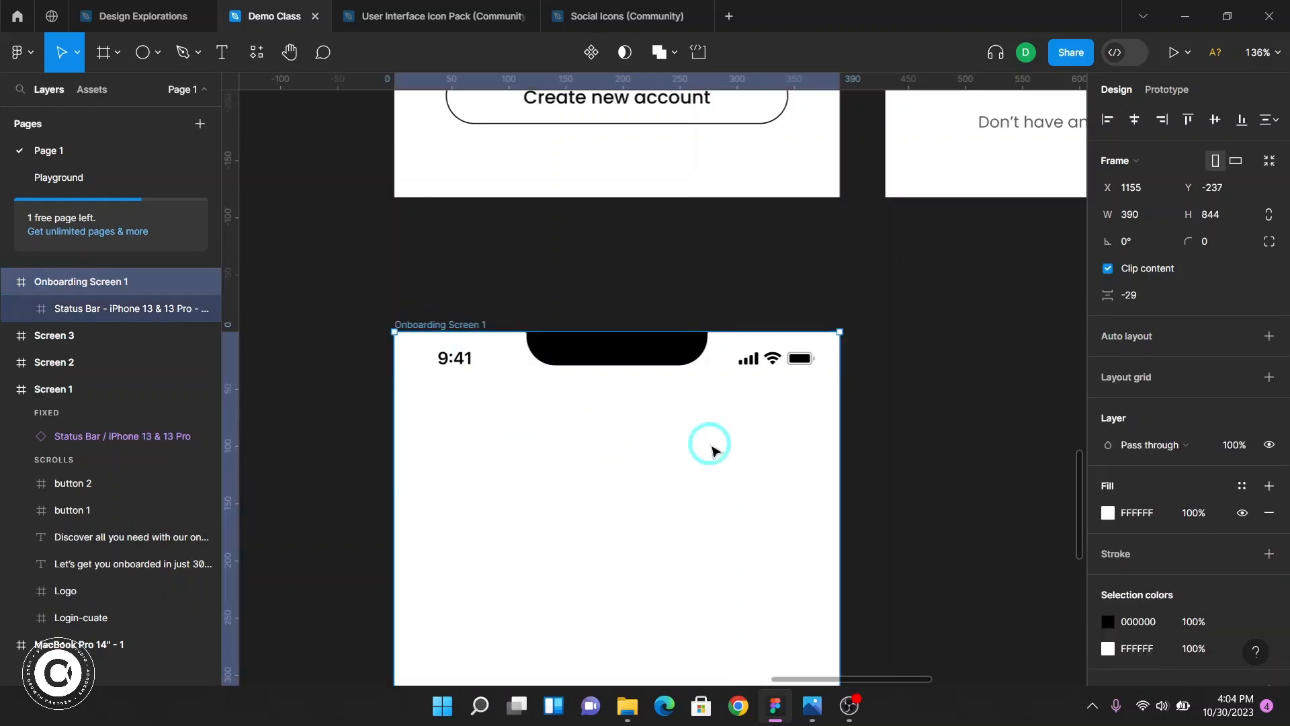
{"action": "left_click", "coordinate": [628, 711]}
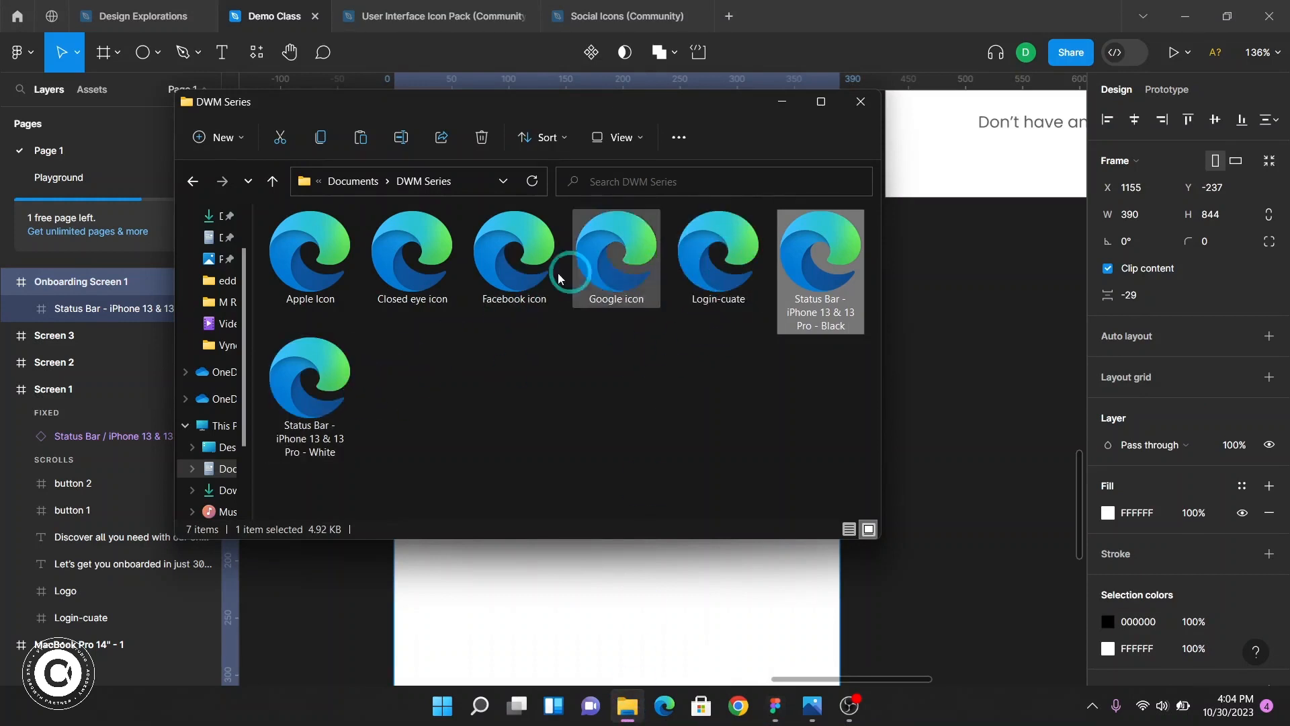
{"action": "left_click", "coordinate": [947, 430]}
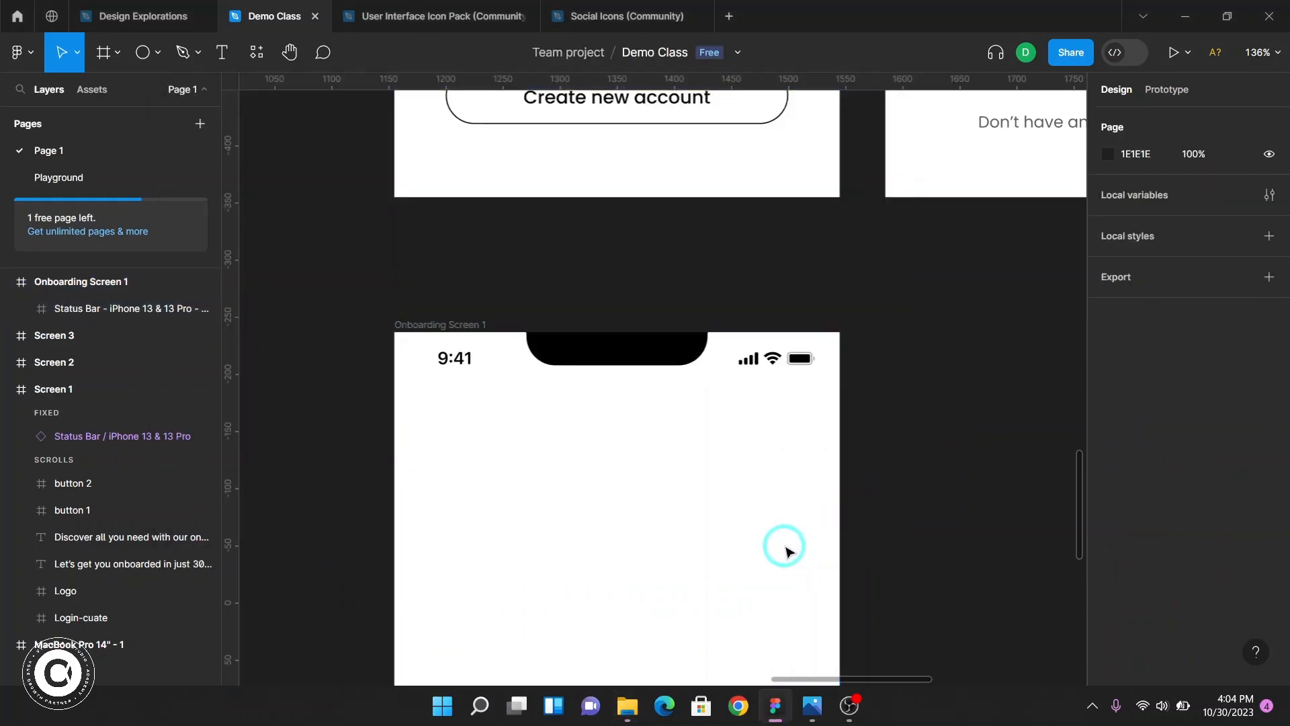
{"action": "scroll", "coordinate": [675, 430], "scroll_direction": "up", "scroll_amount": 10}
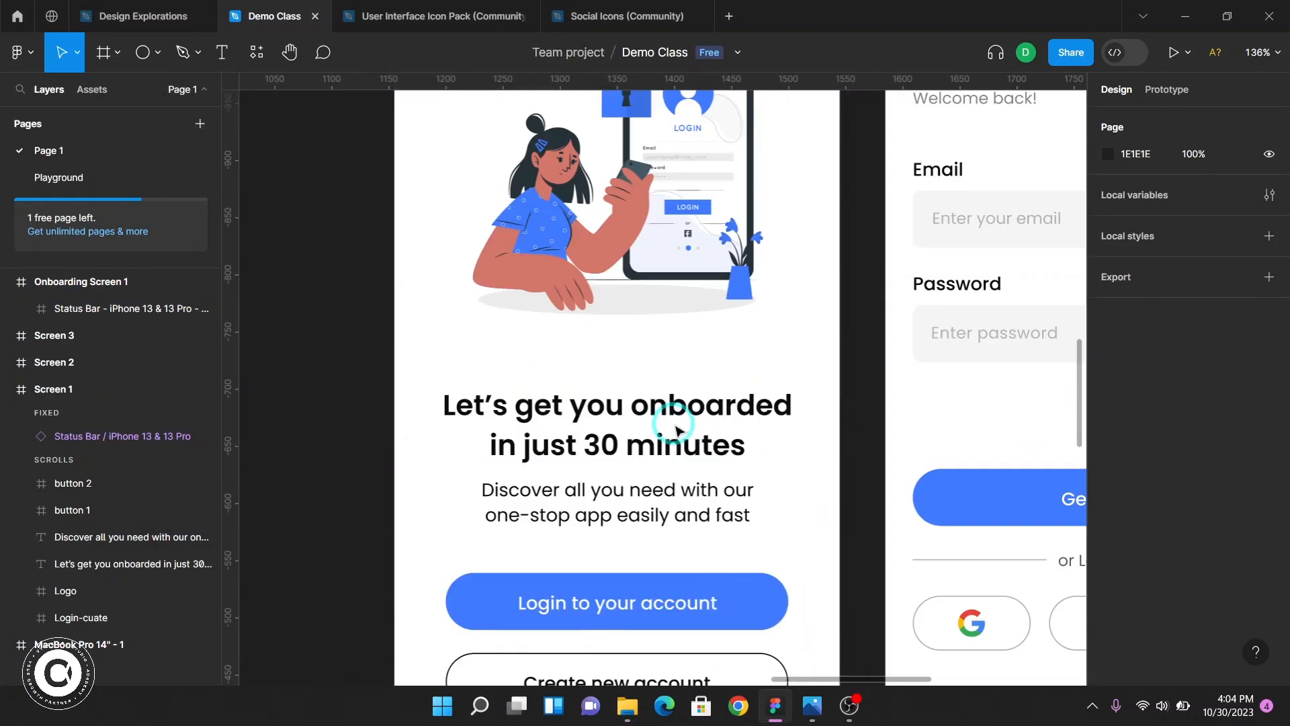
{"action": "left_click", "coordinate": [622, 210]}
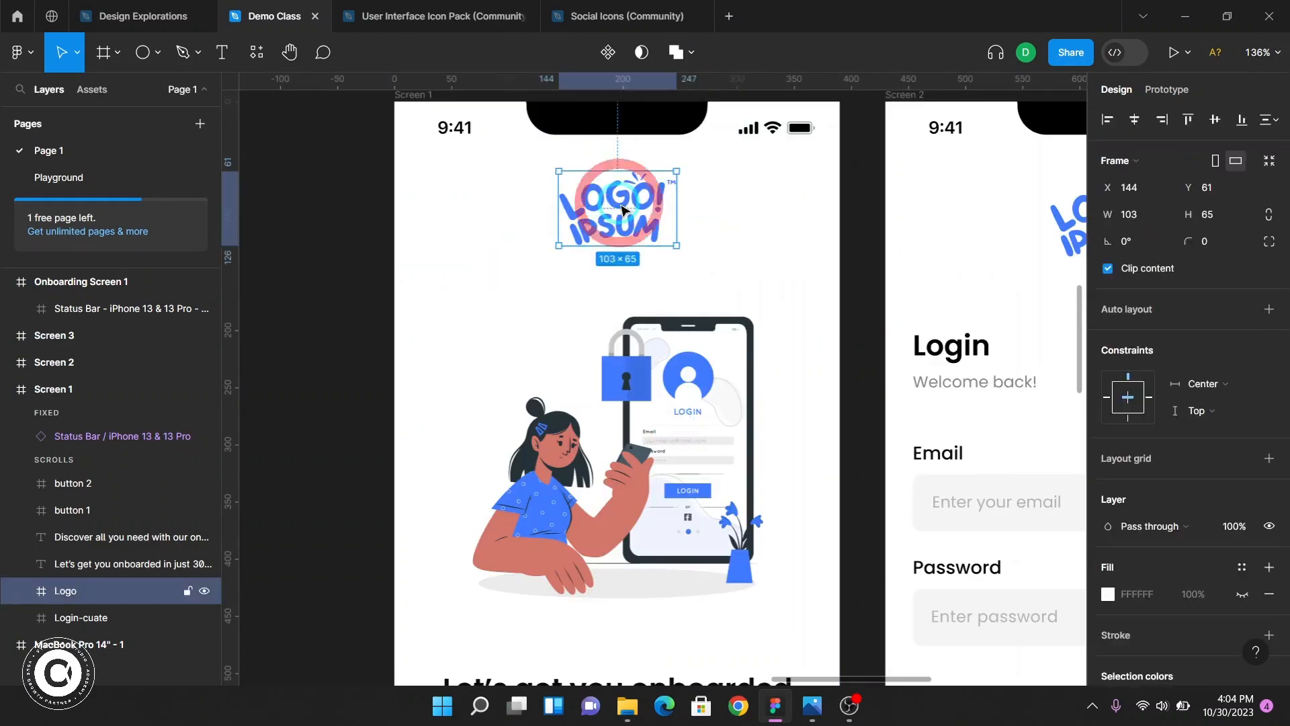
Duplicate Screen 1's logo and place the copy inside the Onboarding Screen 1 frame below the status bar
{"action": "left_click_drag", "start_coordinate": [622, 211], "coordinate": [304, 362]}
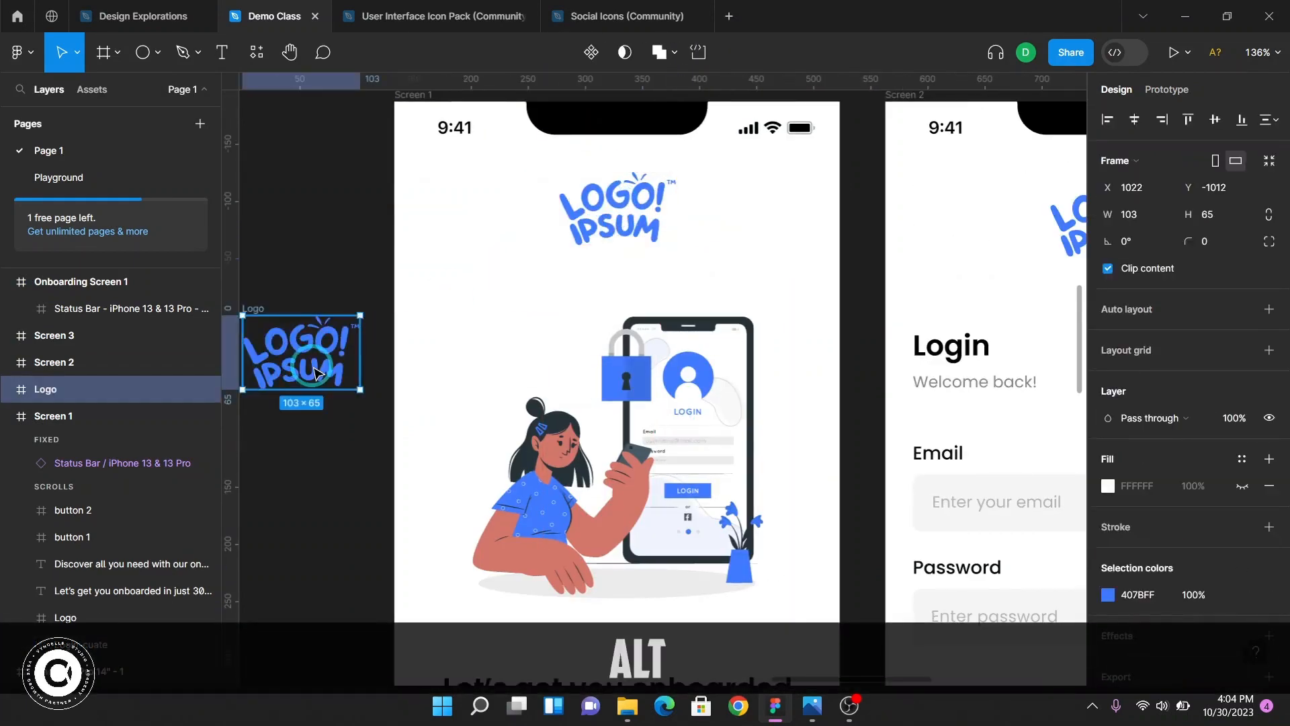
{"action": "scroll", "coordinate": [317, 288], "scroll_direction": "down", "scroll_amount": 6}
{"action": "scroll", "coordinate": [313, 201], "scroll_direction": "down", "scroll_amount": 4, "text": "ctrl"}
{"action": "left_click_drag", "start_coordinate": [307, 176], "coordinate": [489, 417]}
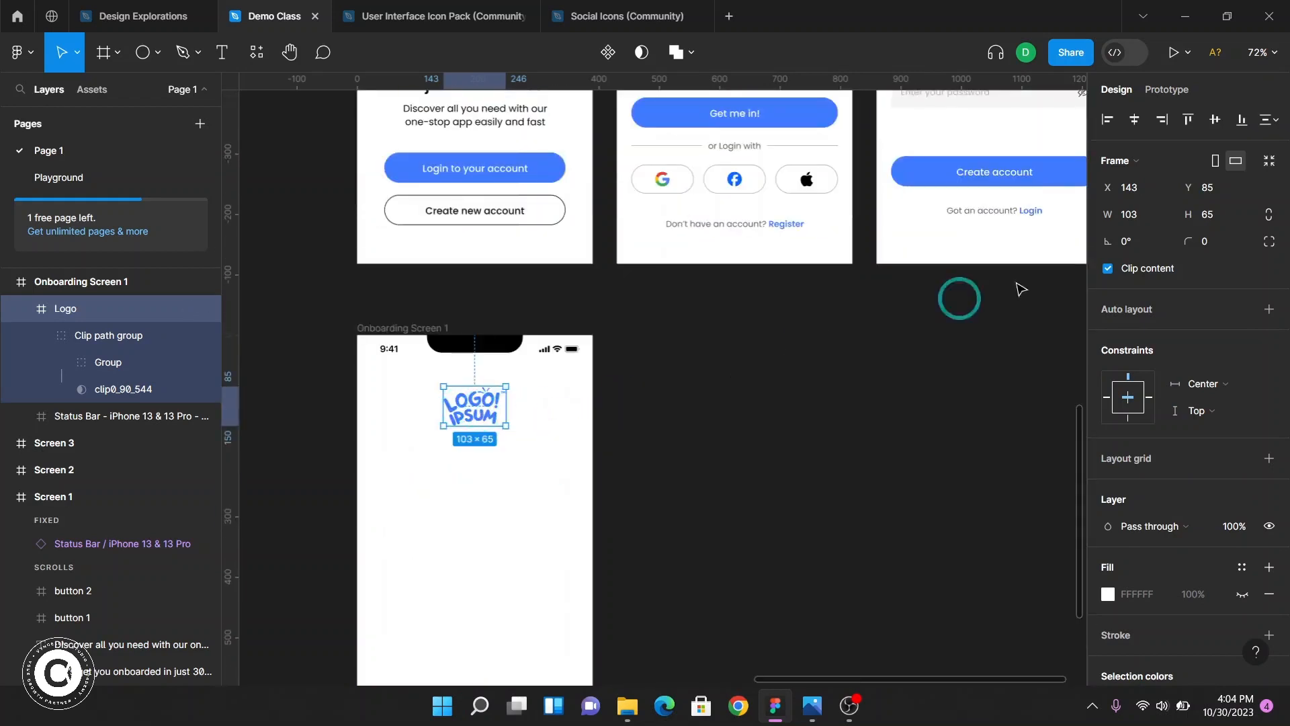
Measure Screen 1's logo position and its distance from the status bar
{"action": "key", "text": "F2"}
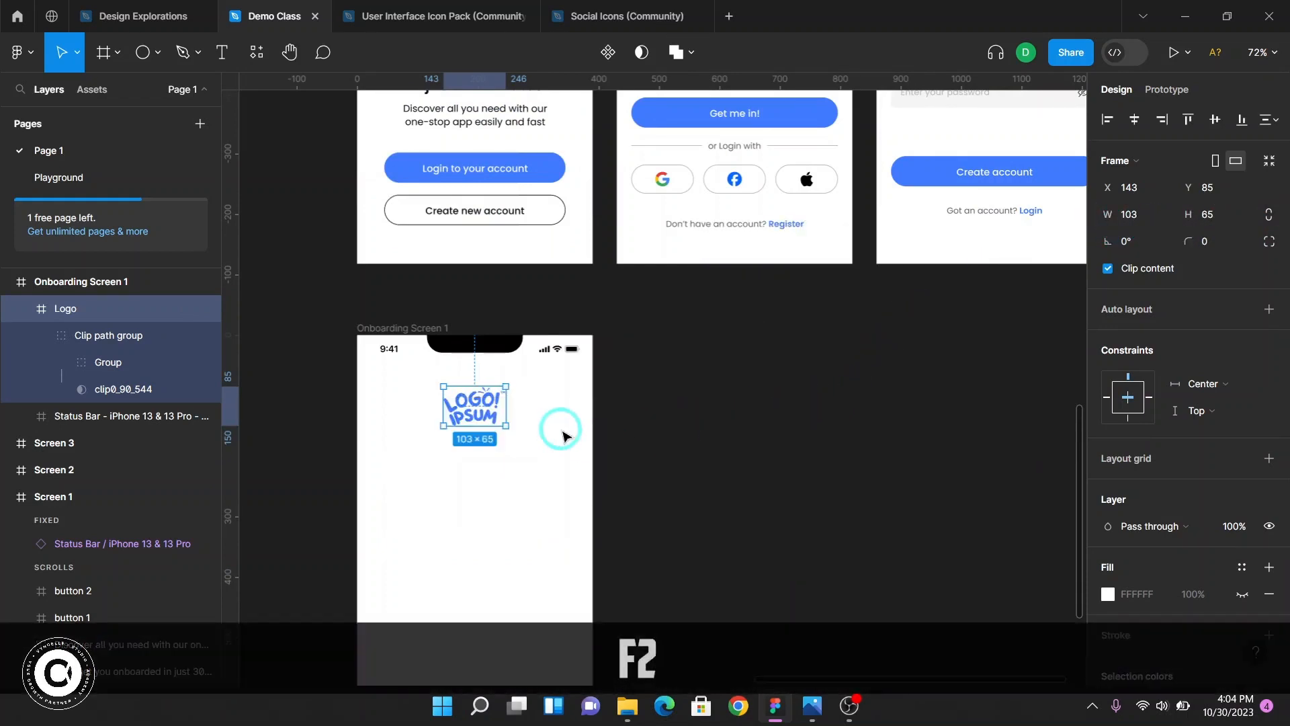
{"action": "scroll", "coordinate": [538, 420], "scroll_direction": "down", "scroll_amount": 1}
{"action": "scroll", "coordinate": [511, 403], "scroll_direction": "up", "scroll_amount": 8}
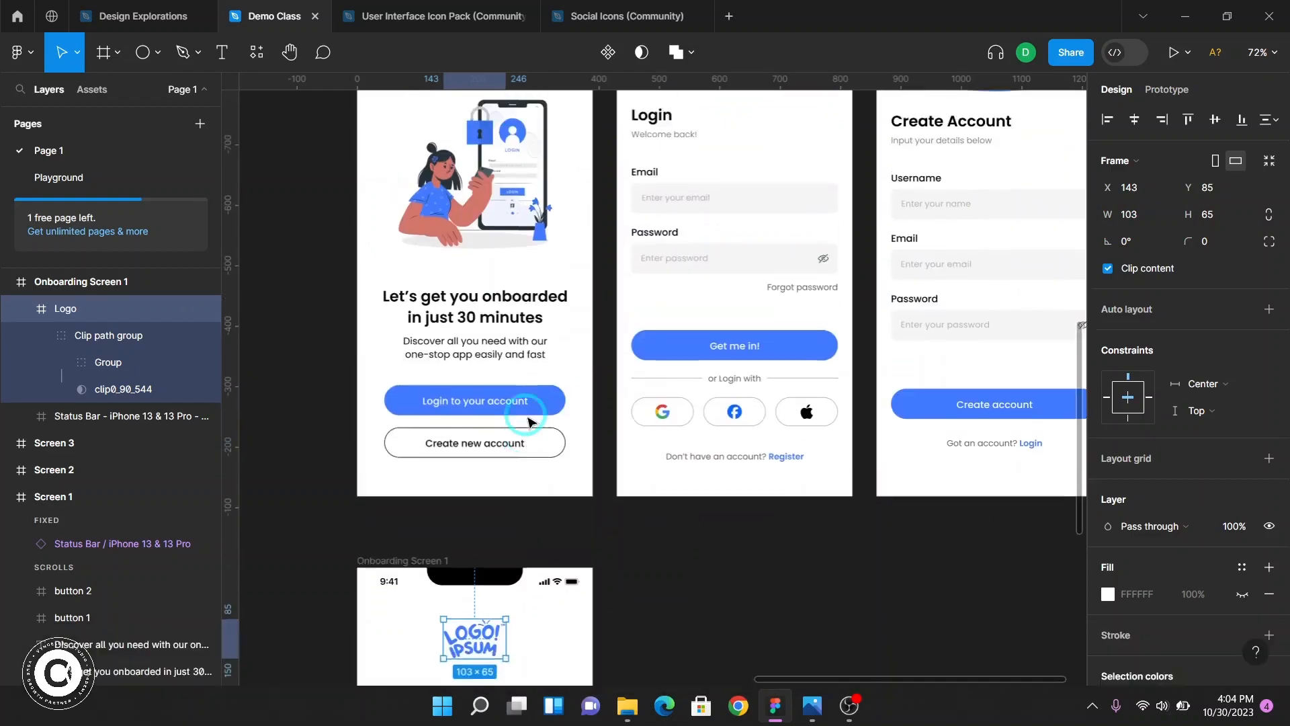
{"action": "scroll", "coordinate": [600, 440], "scroll_direction": "left", "scroll_amount": 3}
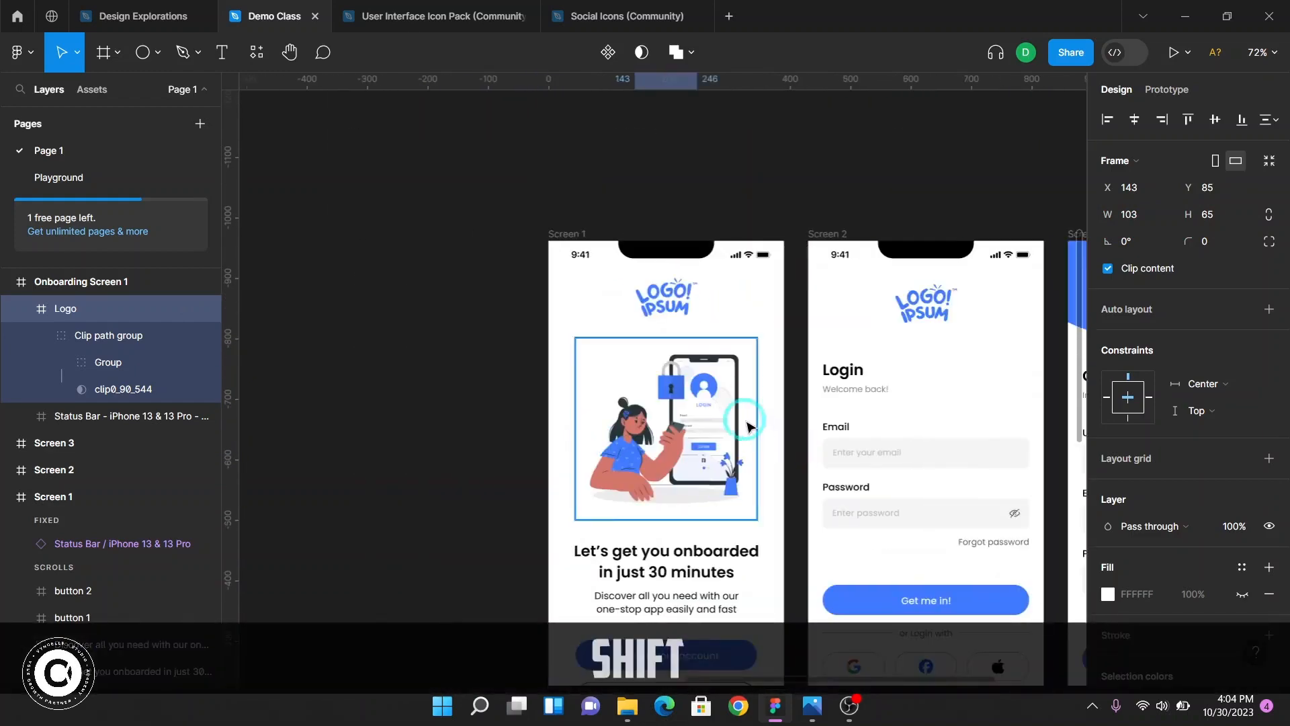
{"action": "scroll", "coordinate": [749, 420], "scroll_direction": "down", "scroll_amount": 10}
{"action": "scroll", "coordinate": [714, 422], "scroll_direction": "up", "scroll_amount": 8}
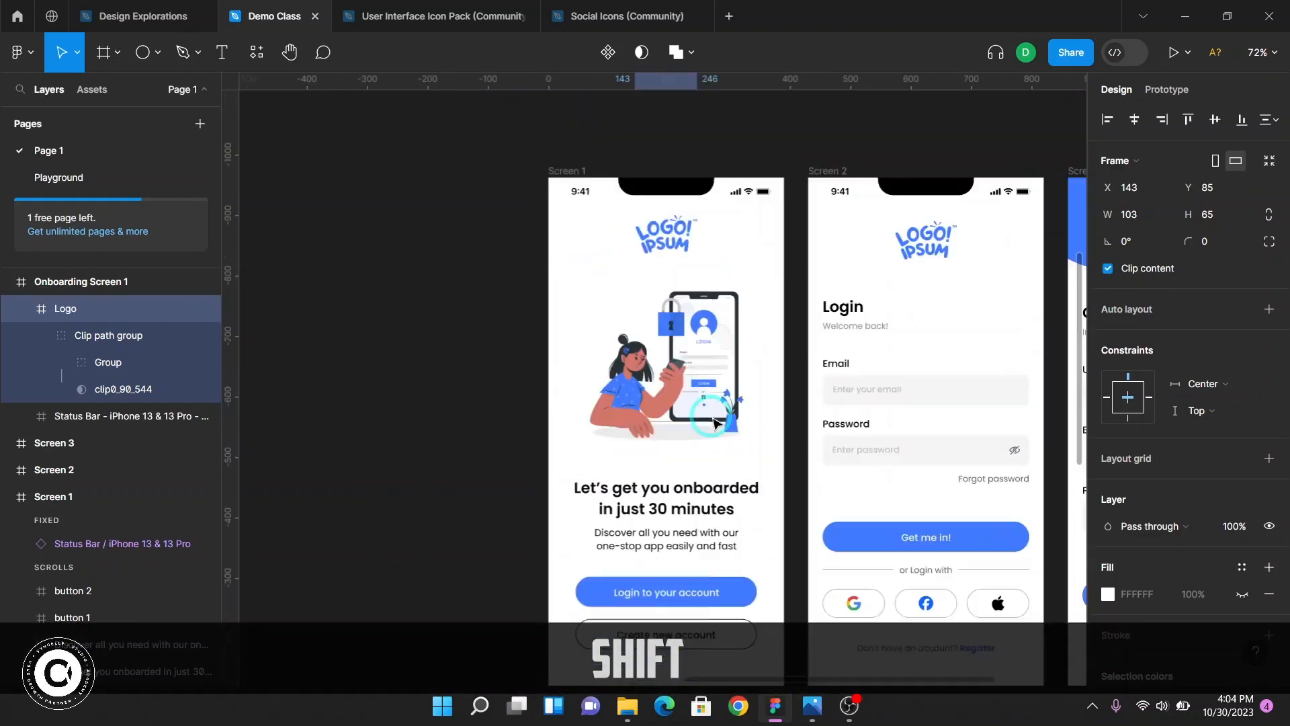
{"action": "left_click", "coordinate": [678, 232]}
{"action": "key", "text": "alt"}
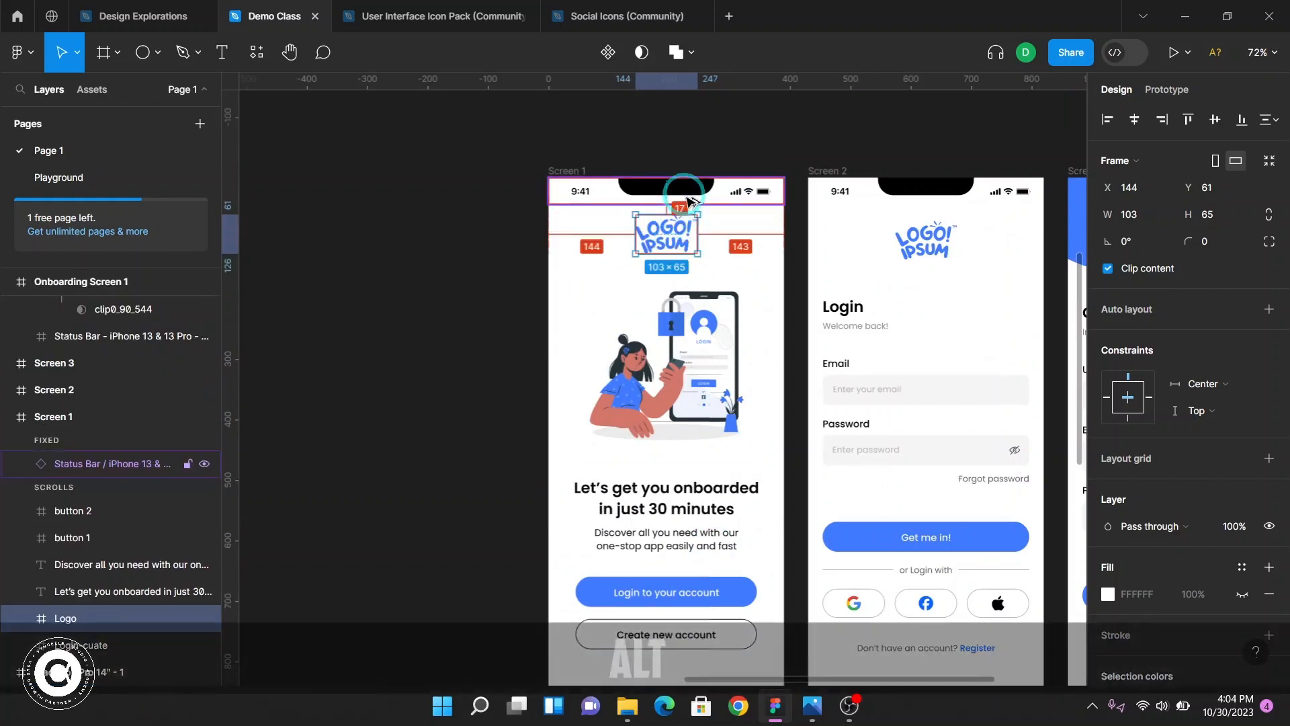
Nudge the copied logo upward in Onboarding Screen 1 to match Screen 1's logo spacing below the status bar
{"action": "scroll", "coordinate": [709, 485], "scroll_direction": "down", "scroll_amount": 8}
{"action": "left_click", "coordinate": [666, 315]}
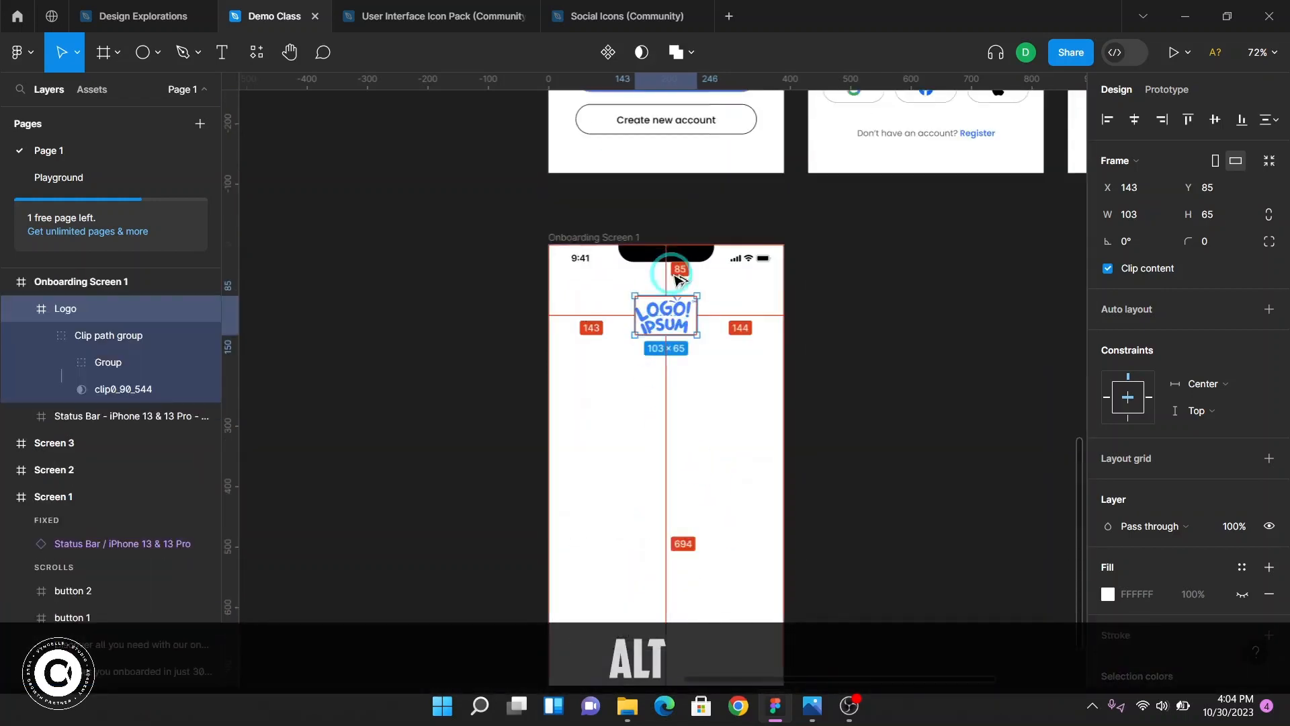
{"action": "key", "text": "shift+Up"}
{"action": "key", "text": "shift+Up"}
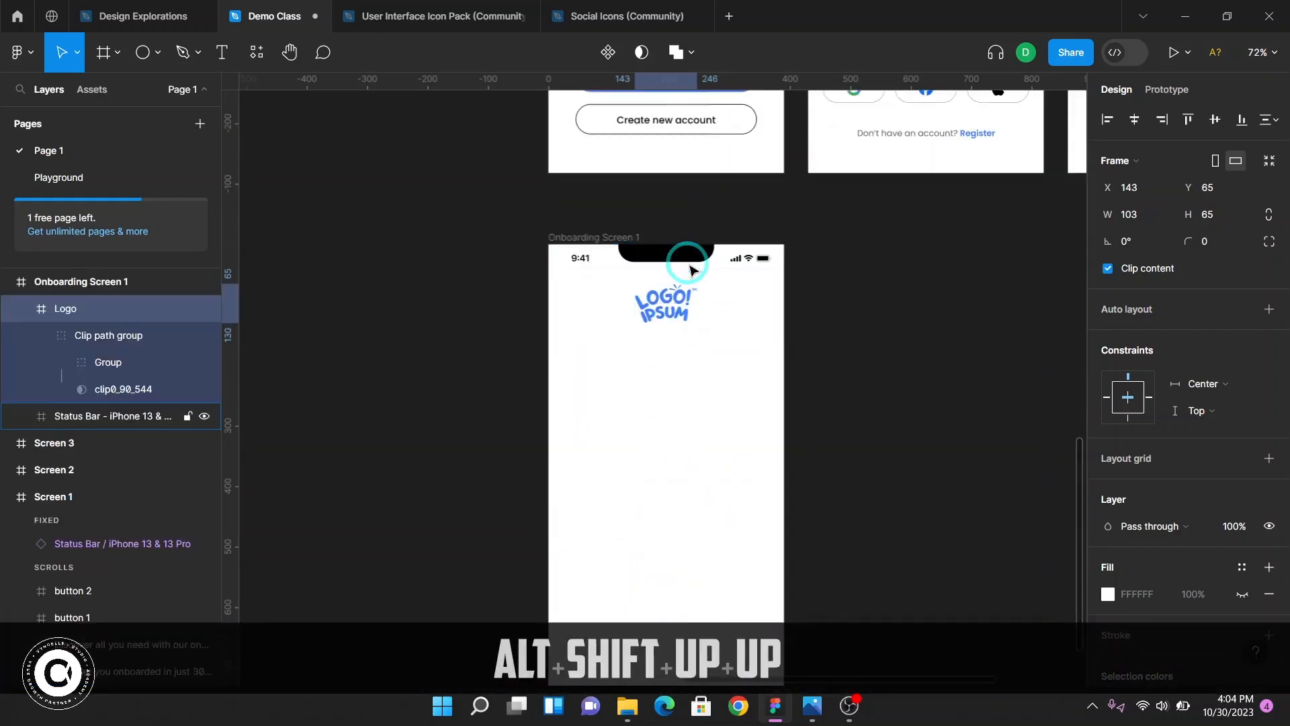
{"action": "key", "text": "alt"}
{"action": "key", "text": "alt+Up"}
{"action": "key", "text": "Up"}
{"action": "key", "text": "Up"}
{"action": "key", "text": "Up"}
{"action": "key", "text": "Up"}
{"action": "key", "text": "alt"}
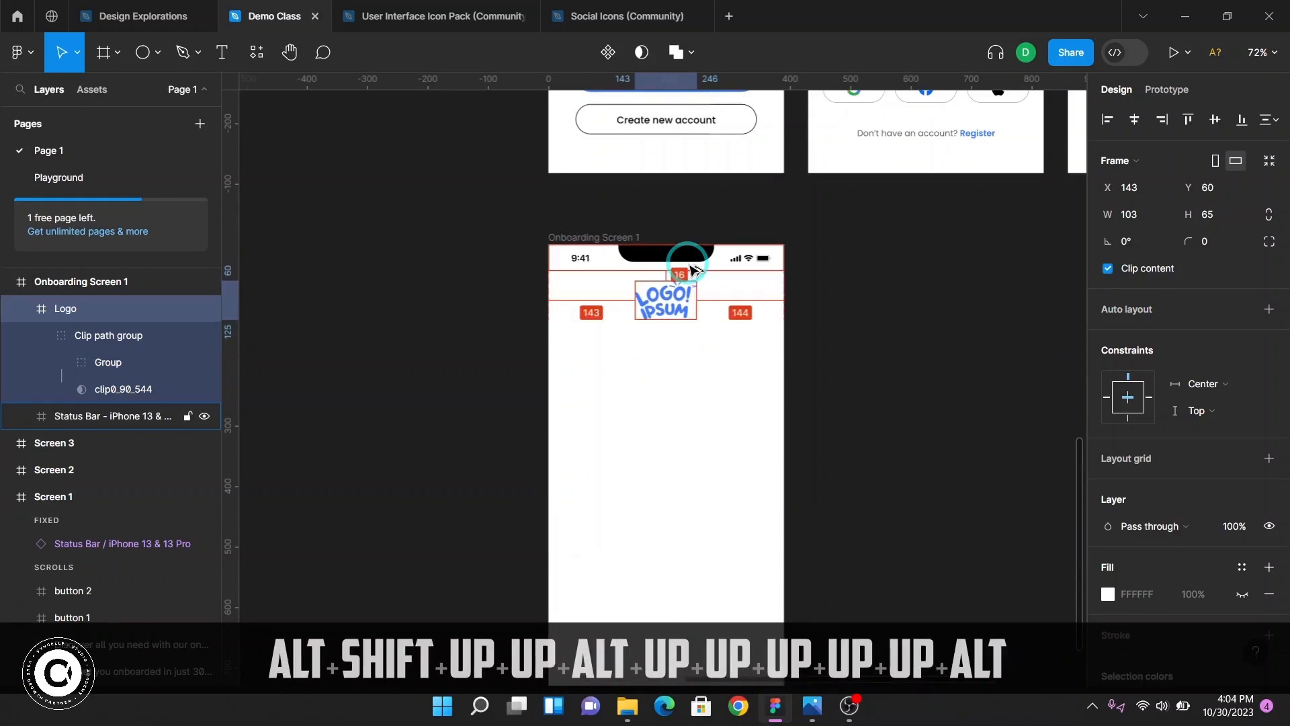
{"action": "key", "text": "alt+Down"}
{"action": "left_click", "coordinate": [829, 356]}
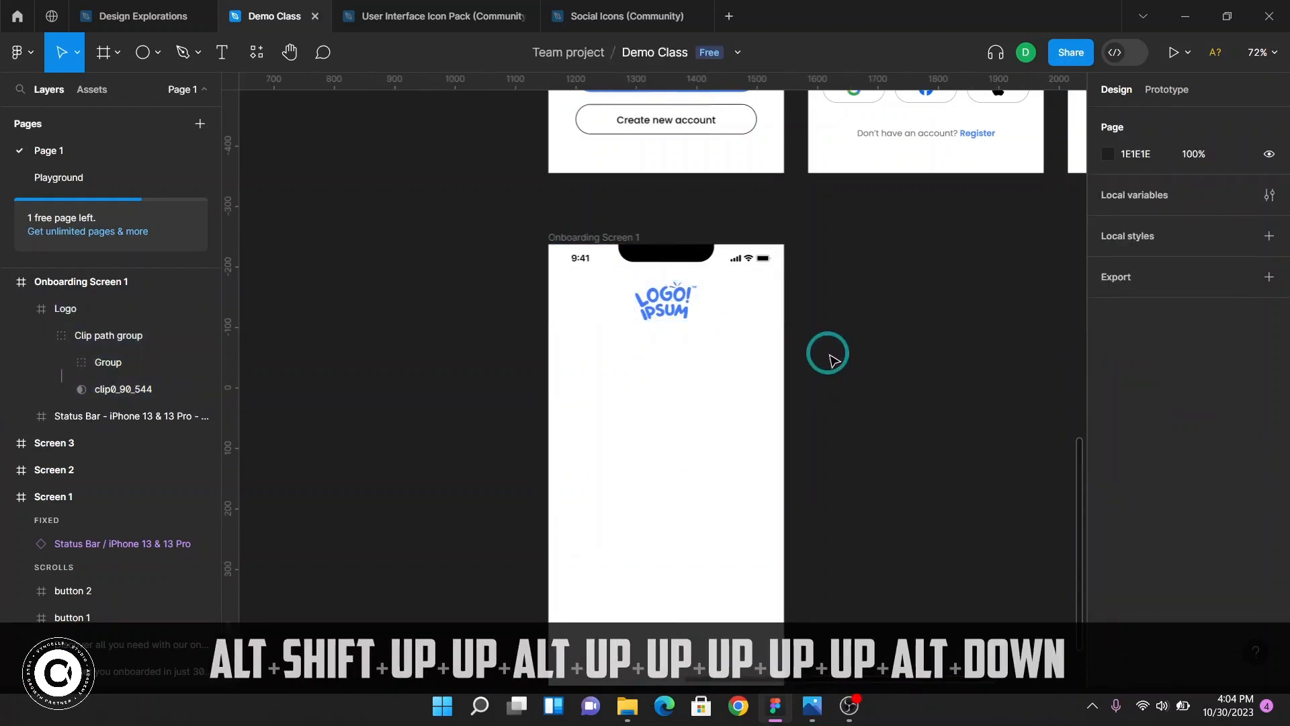
Import the Login-cuate illustration from the DWM Series folder into the Onboarding Screen 1 frame
{"action": "scroll", "coordinate": [827, 352], "scroll_direction": "up", "scroll_amount": 8}
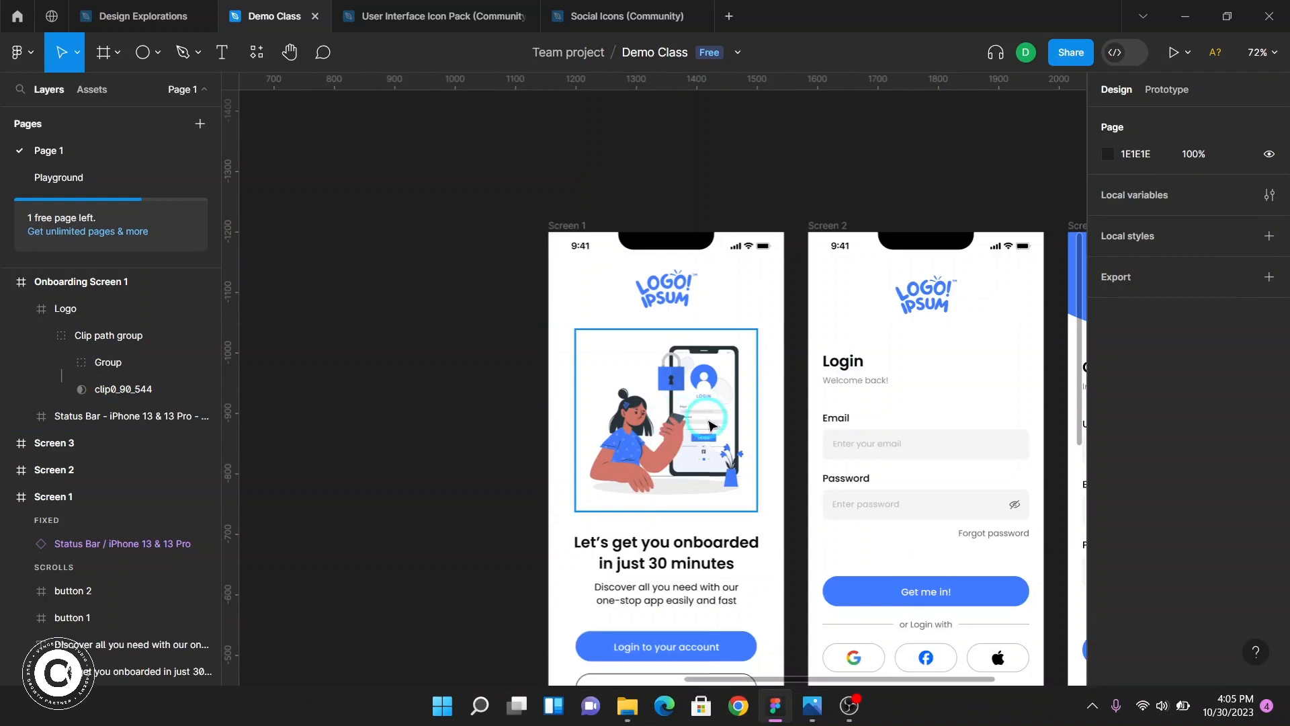
{"action": "left_click", "coordinate": [710, 424]}
{"action": "scroll", "coordinate": [692, 444], "scroll_direction": "down", "scroll_amount": 5}
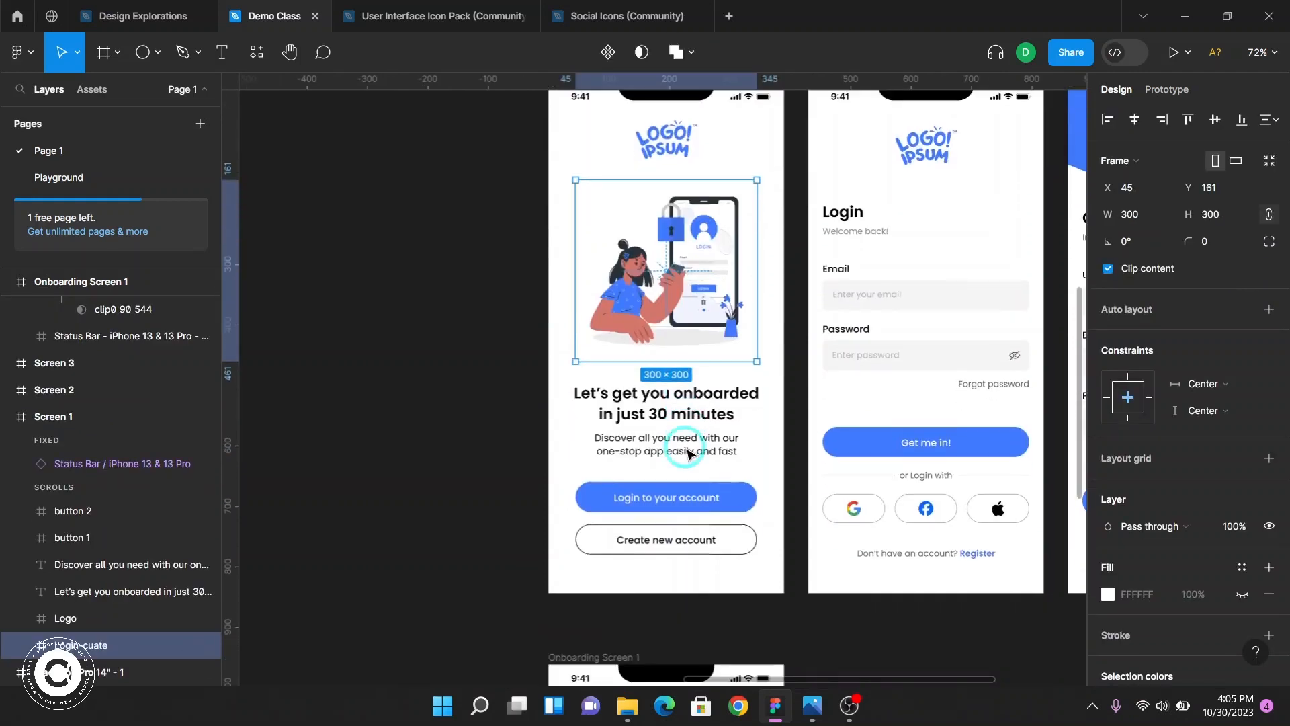
{"action": "scroll", "coordinate": [691, 450], "scroll_direction": "down", "scroll_amount": 15}
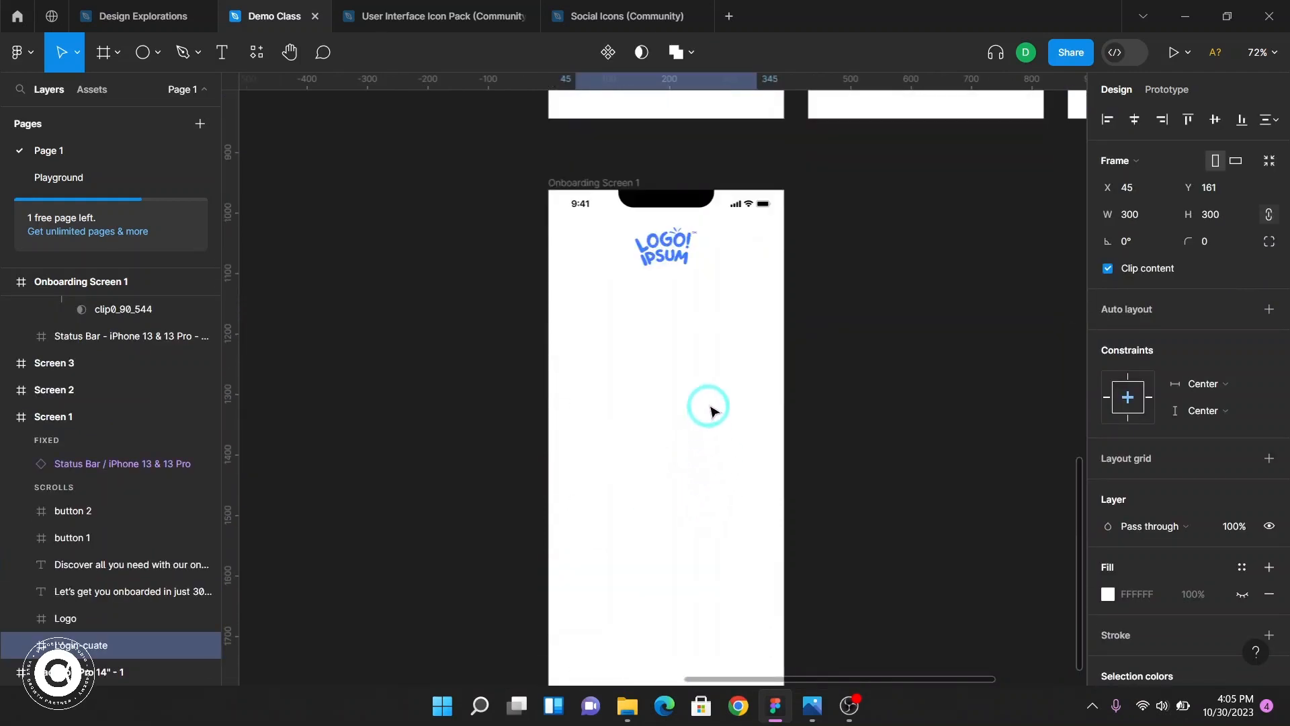
{"action": "left_click", "coordinate": [588, 183]}
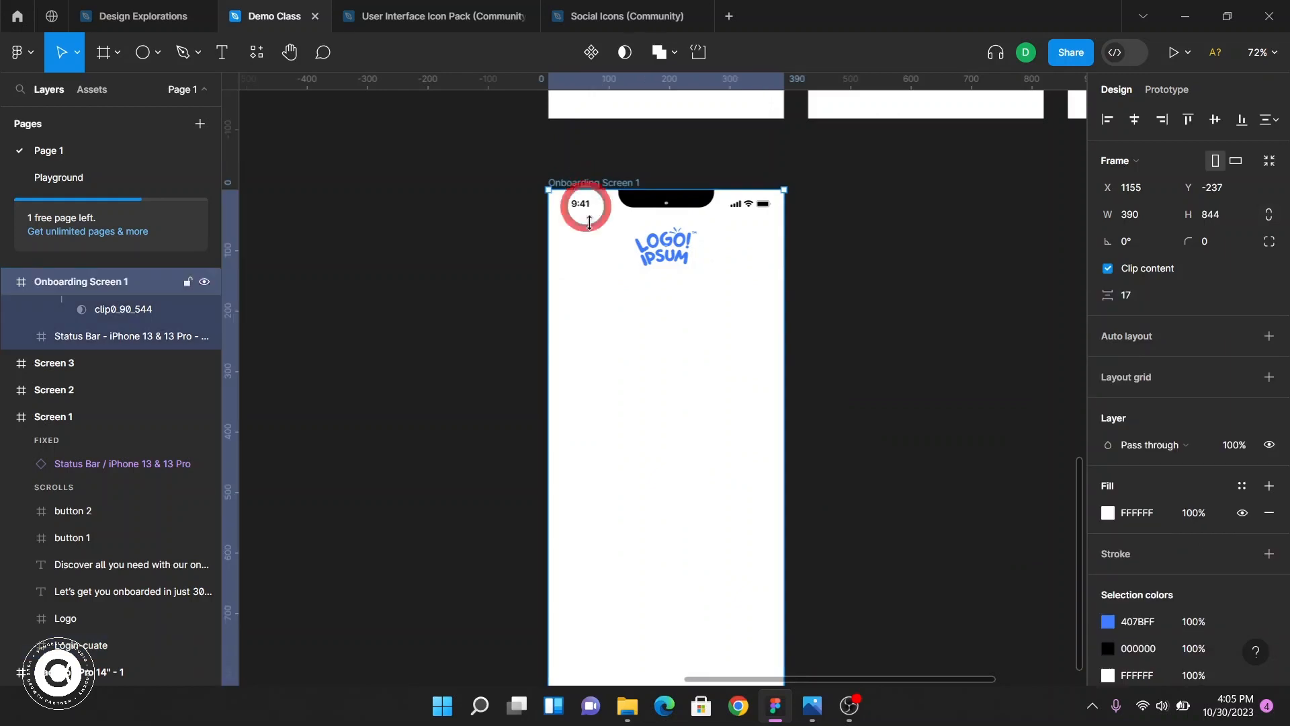
{"action": "left_click", "coordinate": [628, 705]}
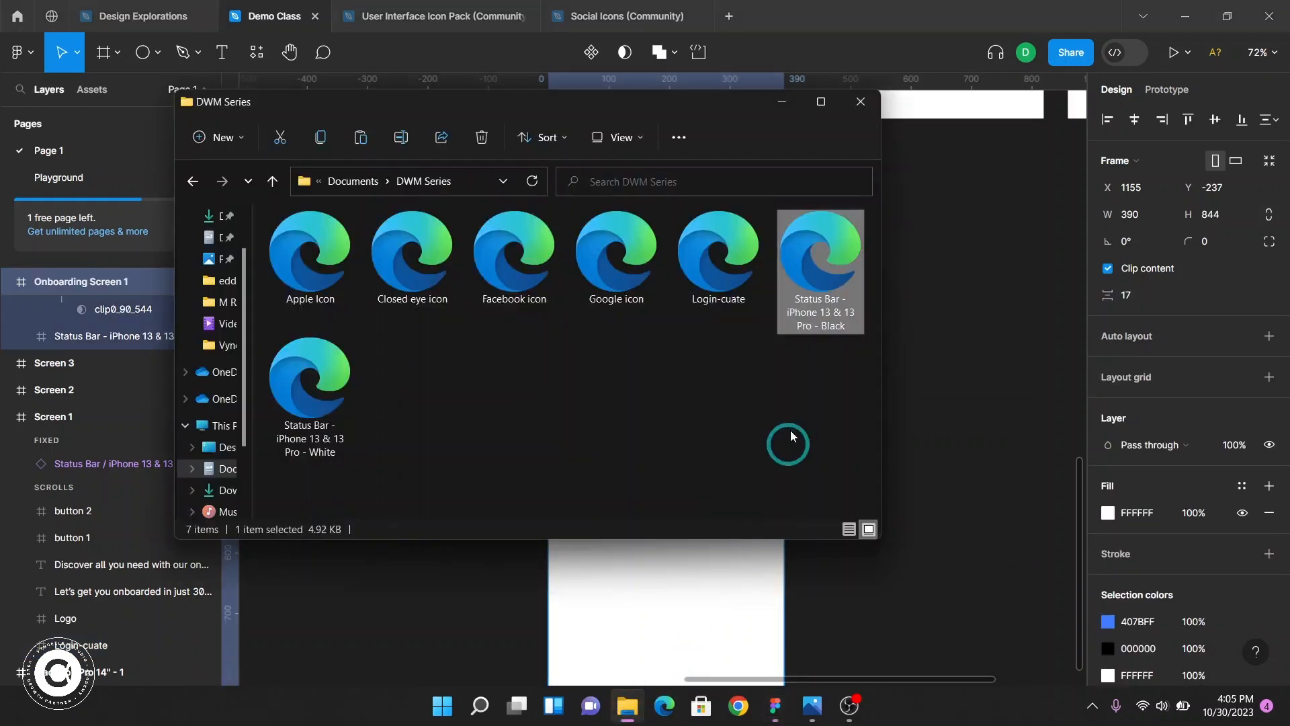
{"action": "left_click", "coordinate": [737, 259]}
{"action": "left_click_drag", "start_coordinate": [725, 259], "coordinate": [683, 591]}
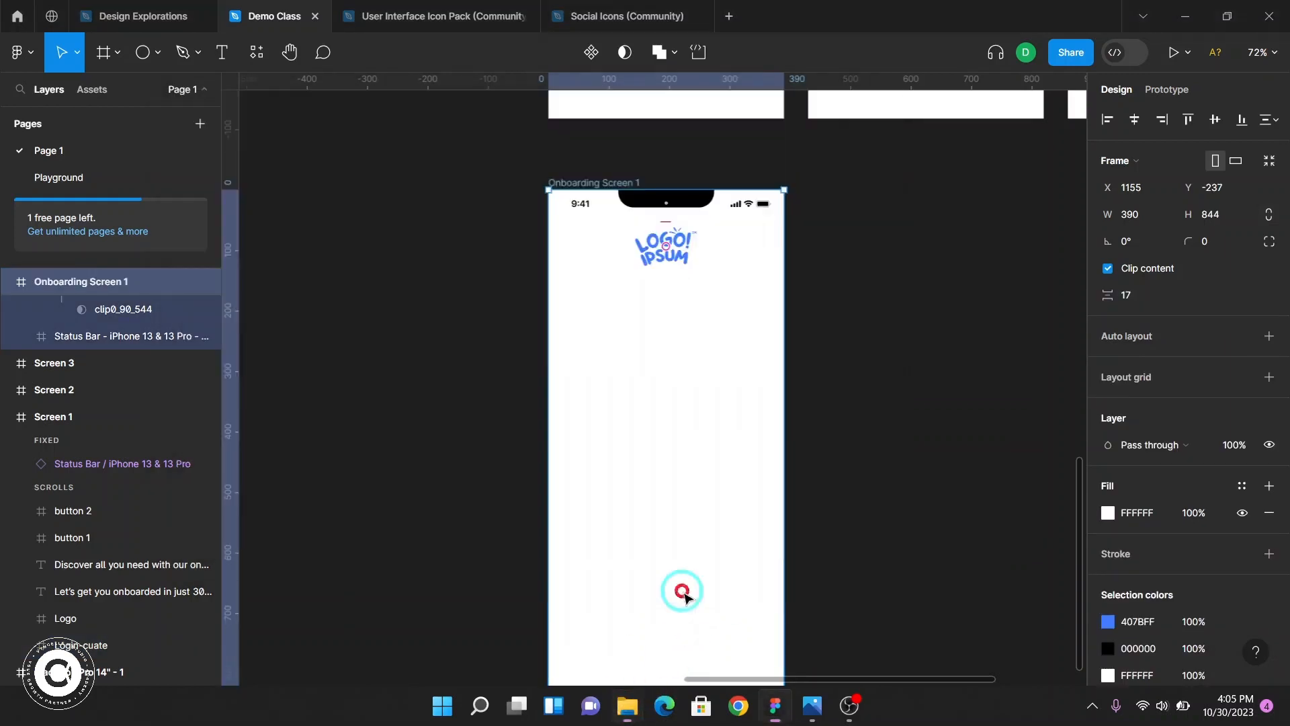
Resize the imported Login-cuate illustration proportionally to 300 × 300, matching Screen 1's illustration
{"action": "scroll", "coordinate": [716, 413], "scroll_direction": "up", "scroll_amount": 8}
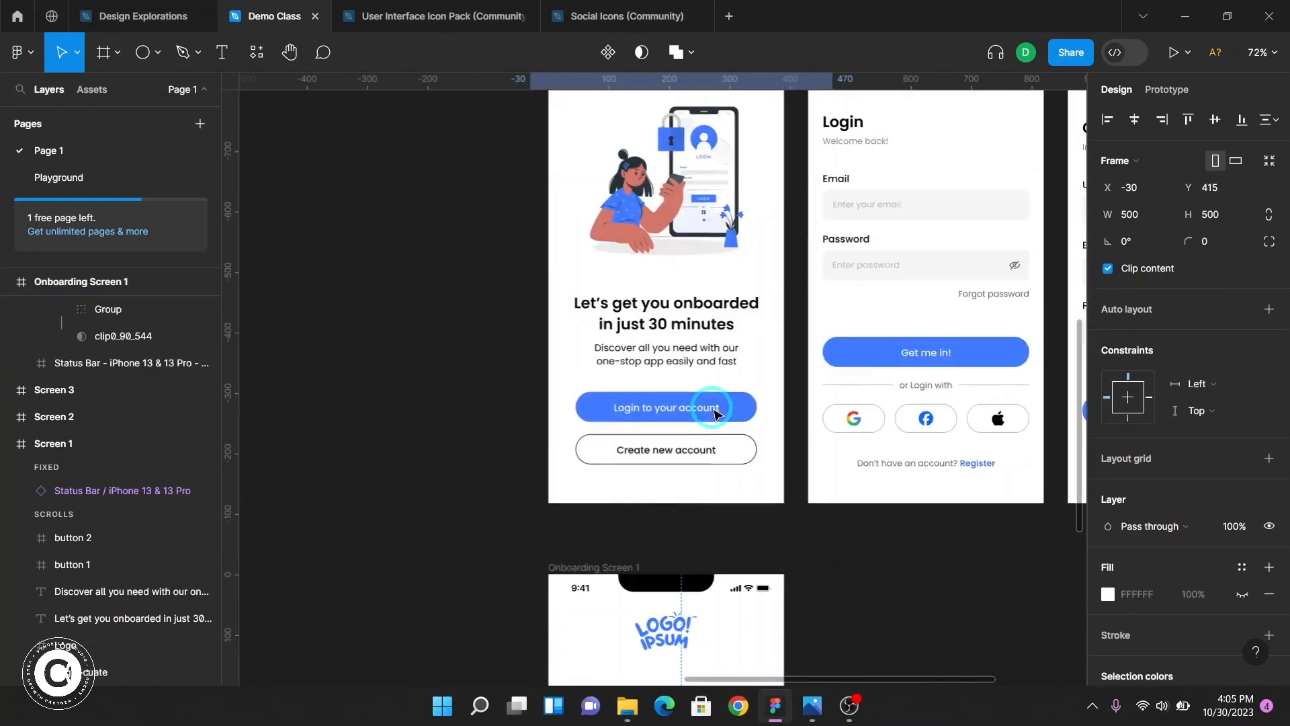
{"action": "left_click", "coordinate": [709, 350]}
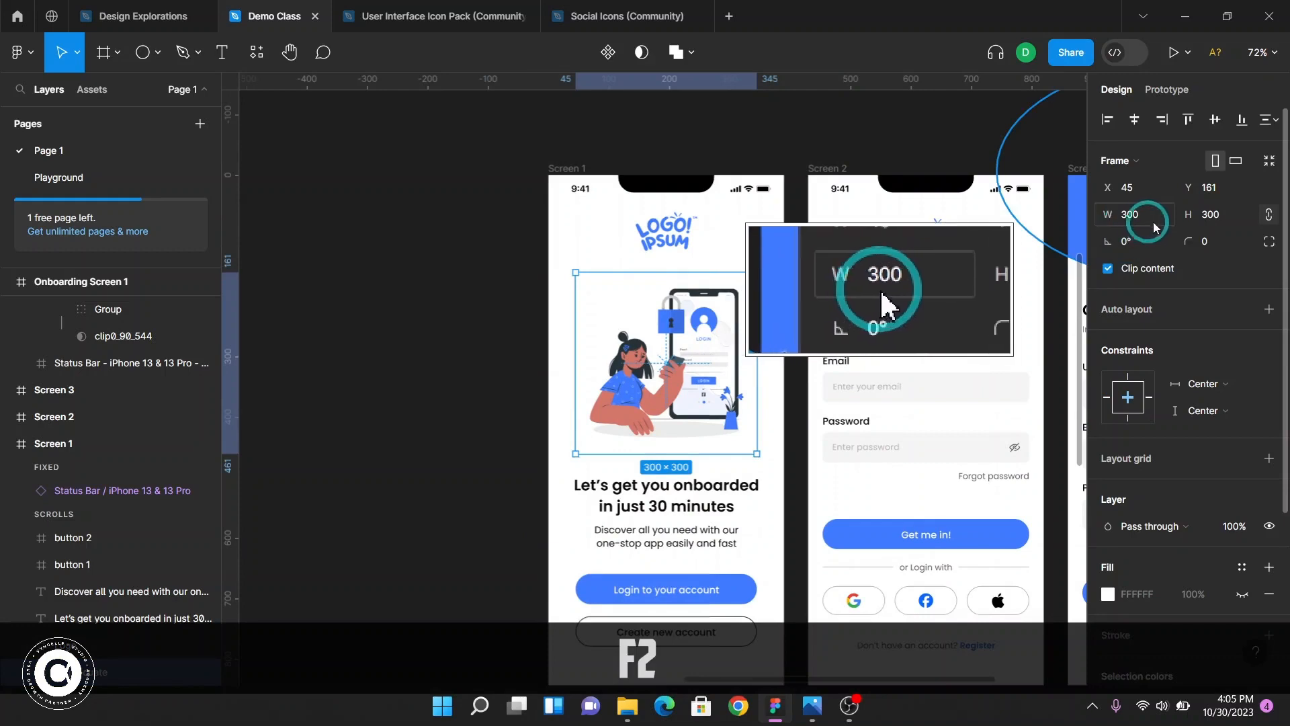
{"action": "scroll", "coordinate": [692, 443], "scroll_direction": "down", "scroll_amount": 10}
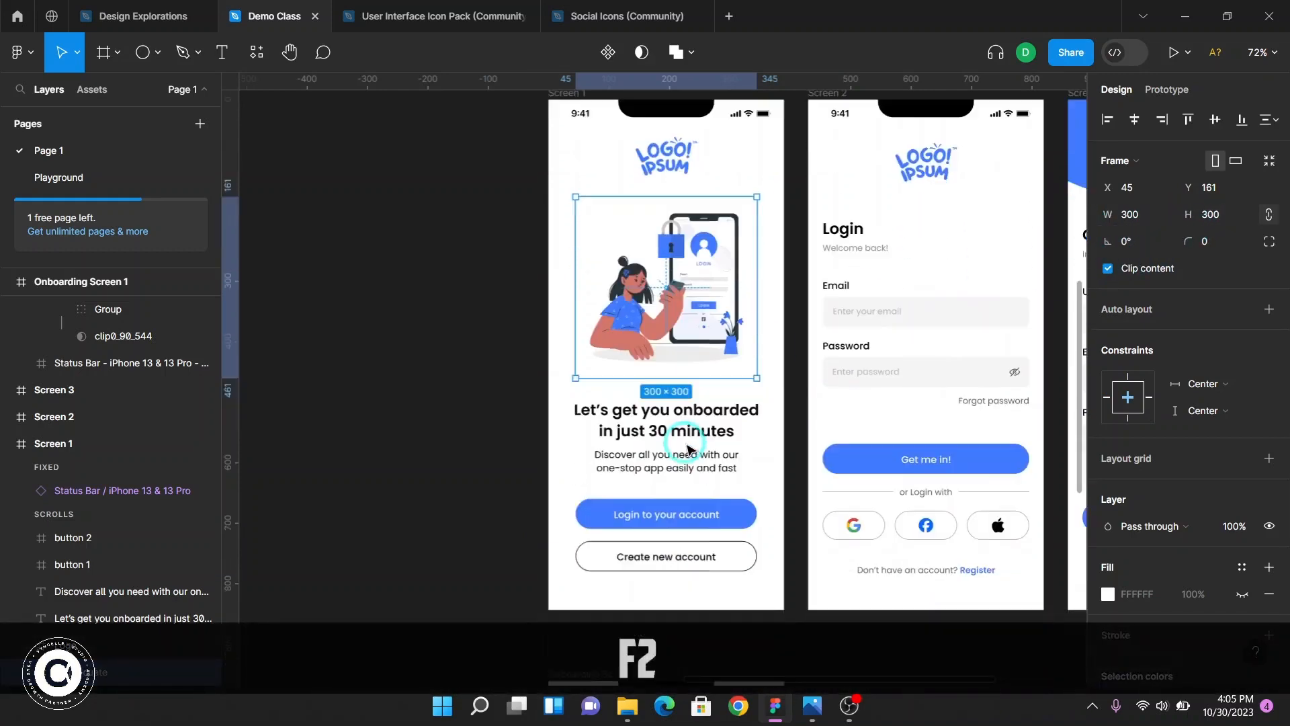
{"action": "left_click", "coordinate": [711, 390]}
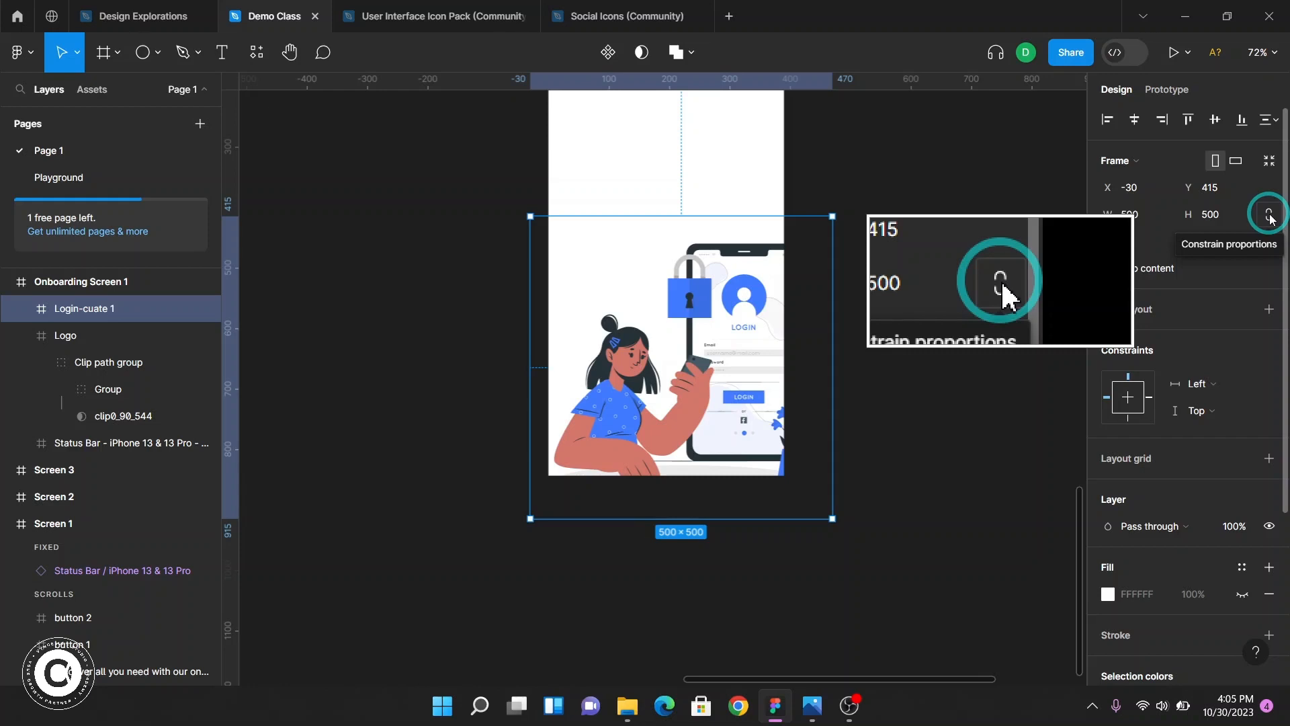
{"action": "left_click", "coordinate": [1209, 215]}
{"action": "double_click", "coordinate": [1219, 219]}
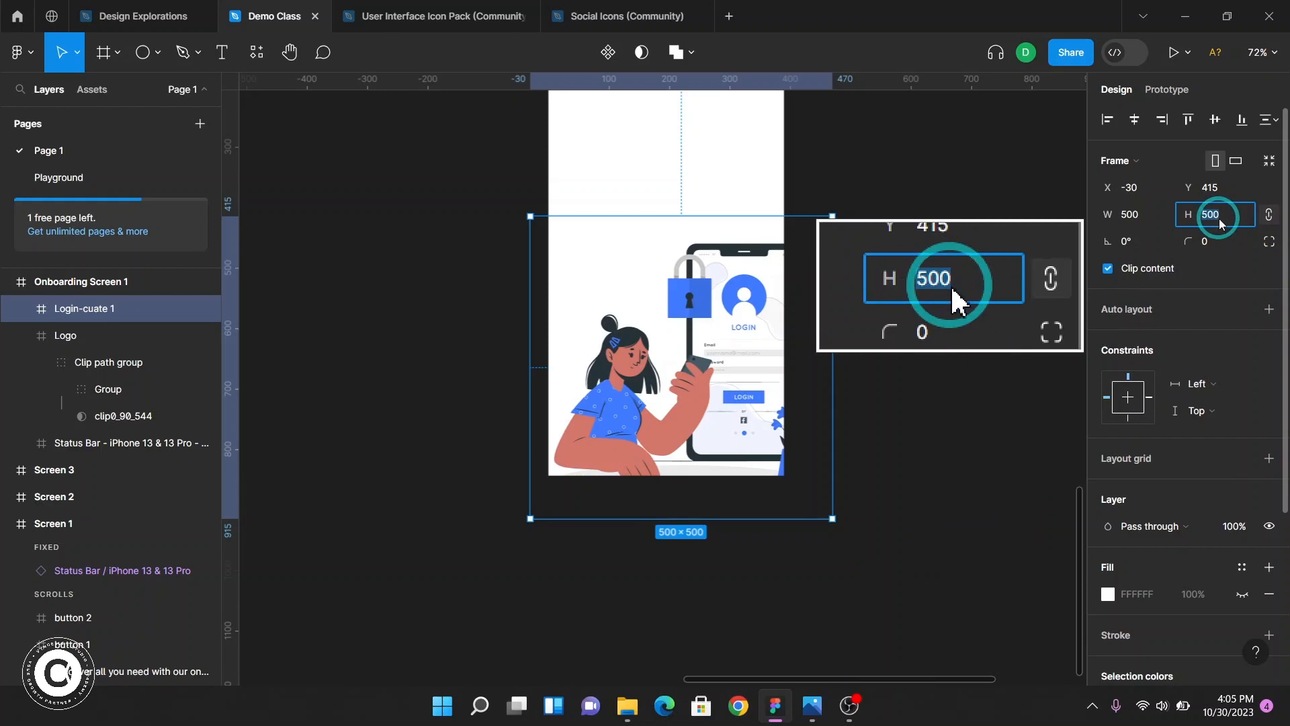
{"action": "type", "text": "300"}
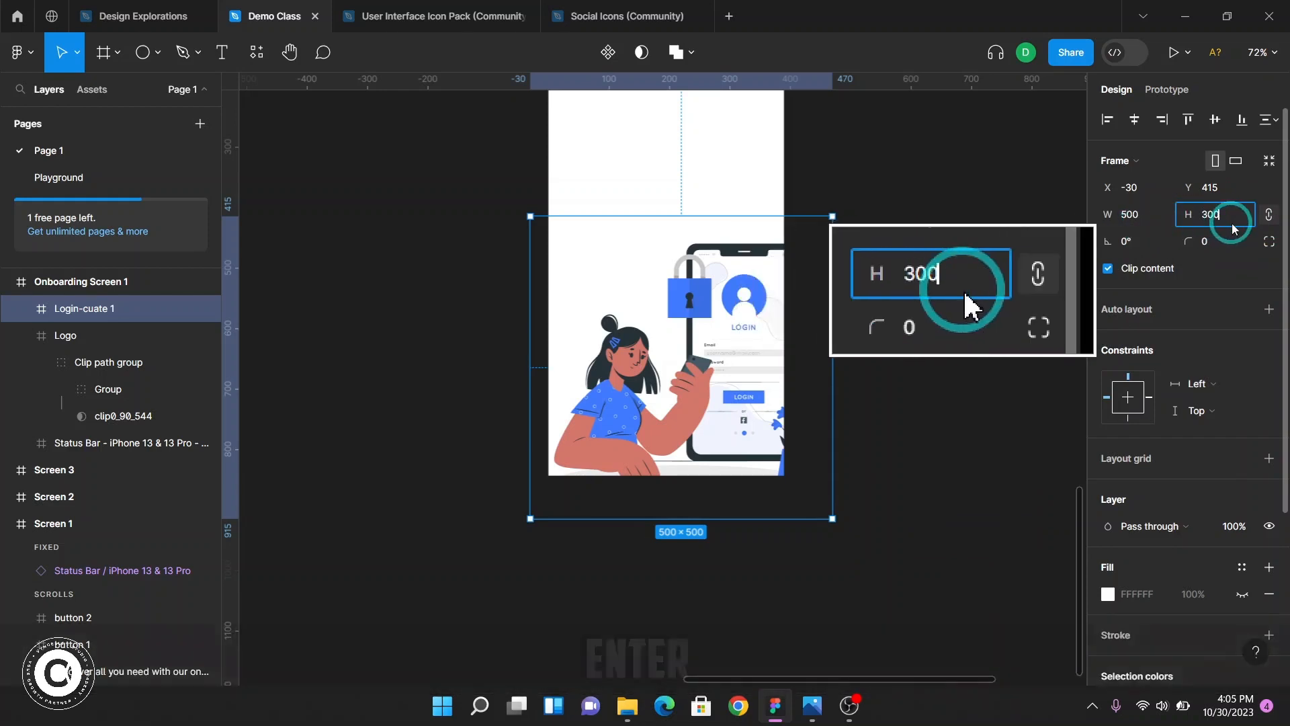
{"action": "key", "text": "Return"}
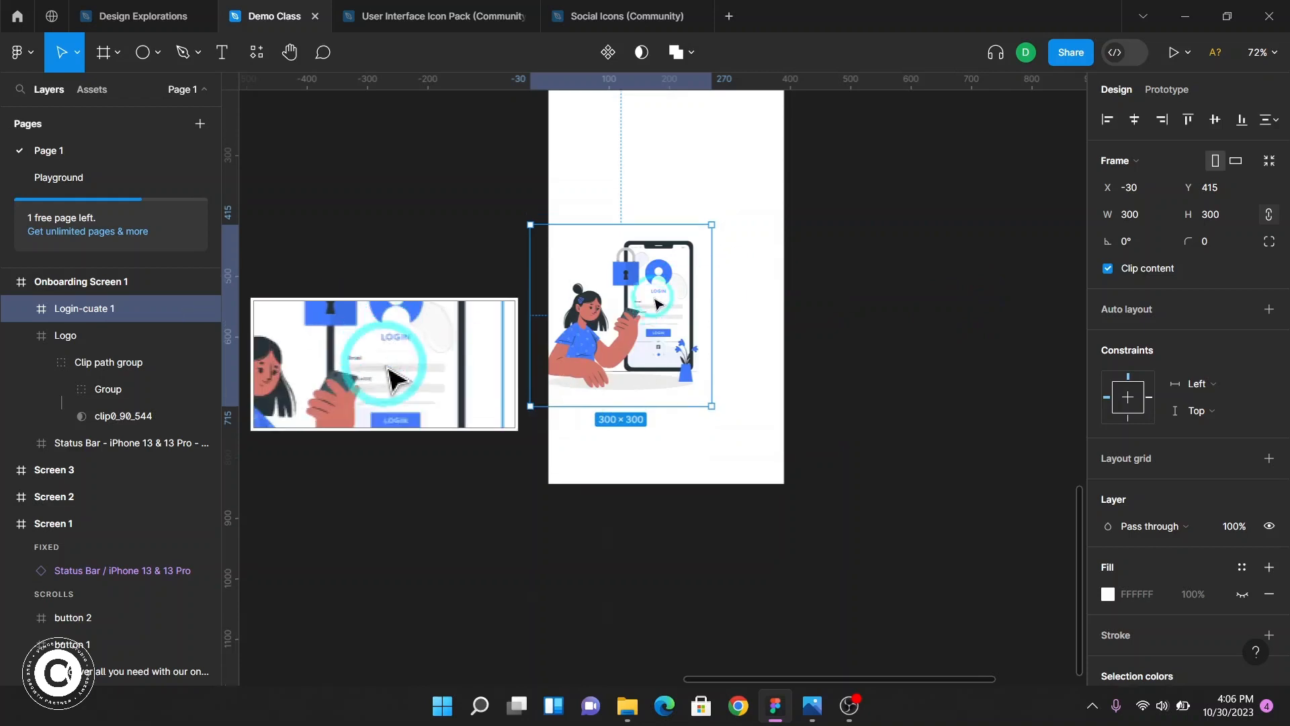
Move the illustration below the logo, centred horizontally in Onboarding Screen 1
{"action": "scroll", "coordinate": [647, 470], "scroll_direction": "up", "scroll_amount": 3}
{"action": "left_click_drag", "start_coordinate": [649, 500], "coordinate": [694, 351]}
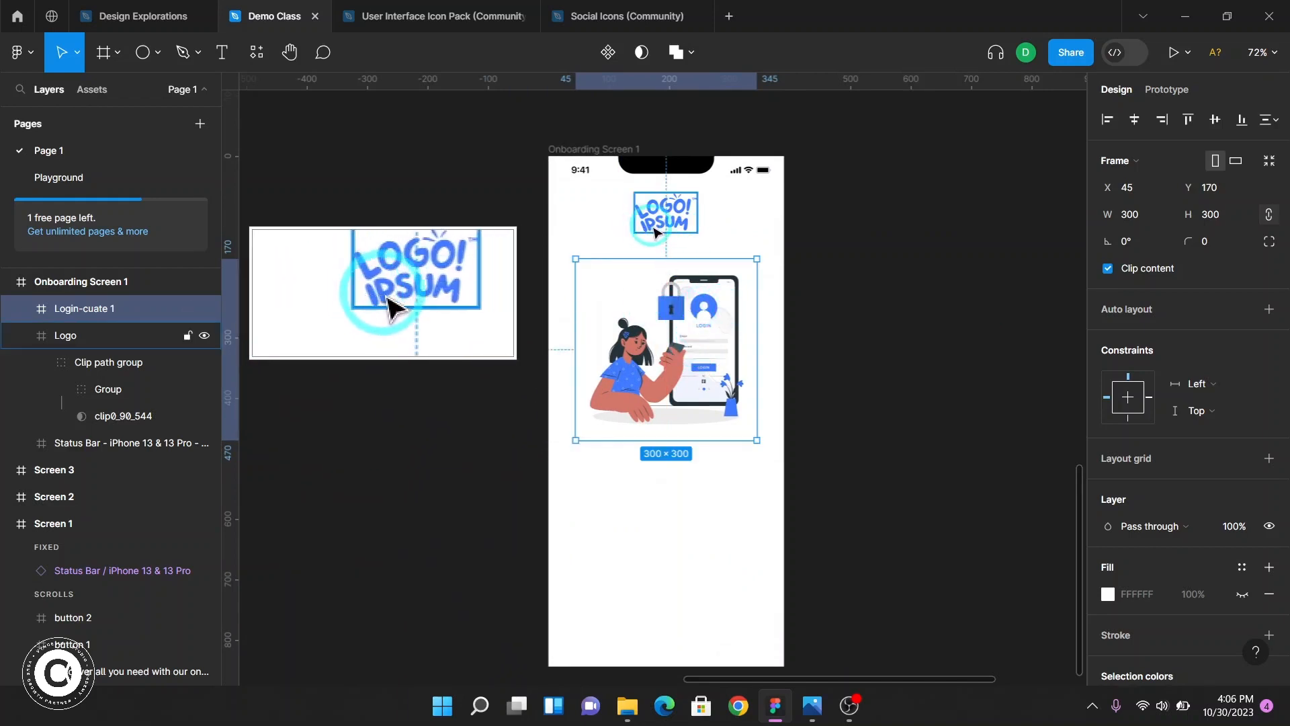
{"action": "key", "text": "alt"}
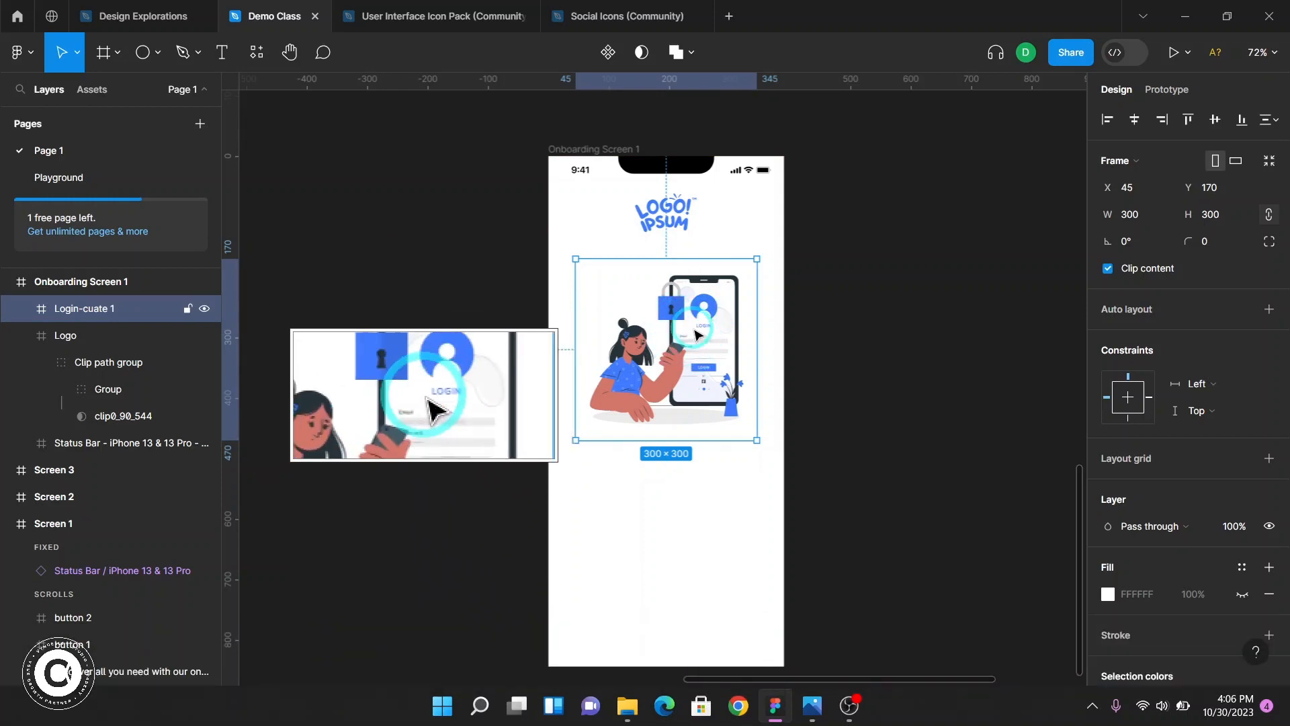
{"action": "key", "text": "alt"}
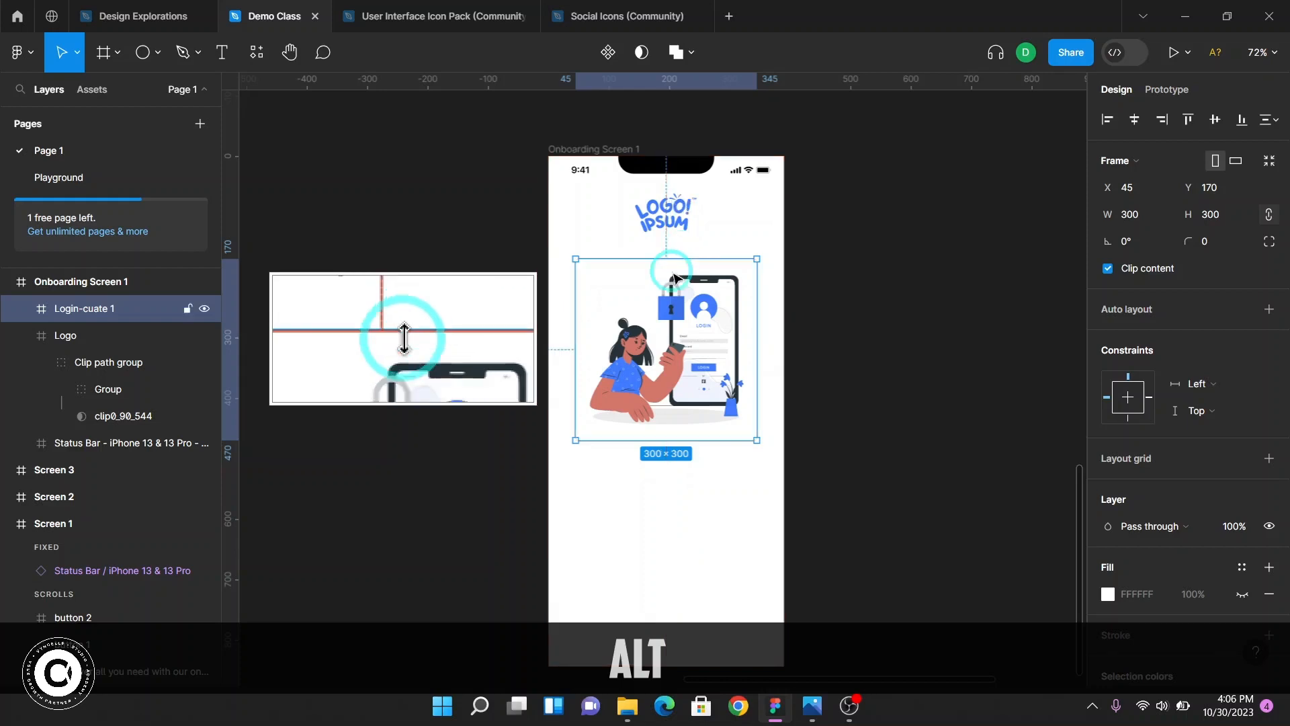
Compare the gap between logo and illustration in Onboarding Screen 1 with that in Screen 1
{"action": "scroll", "coordinate": [679, 243], "scroll_direction": "up", "scroll_amount": 5}
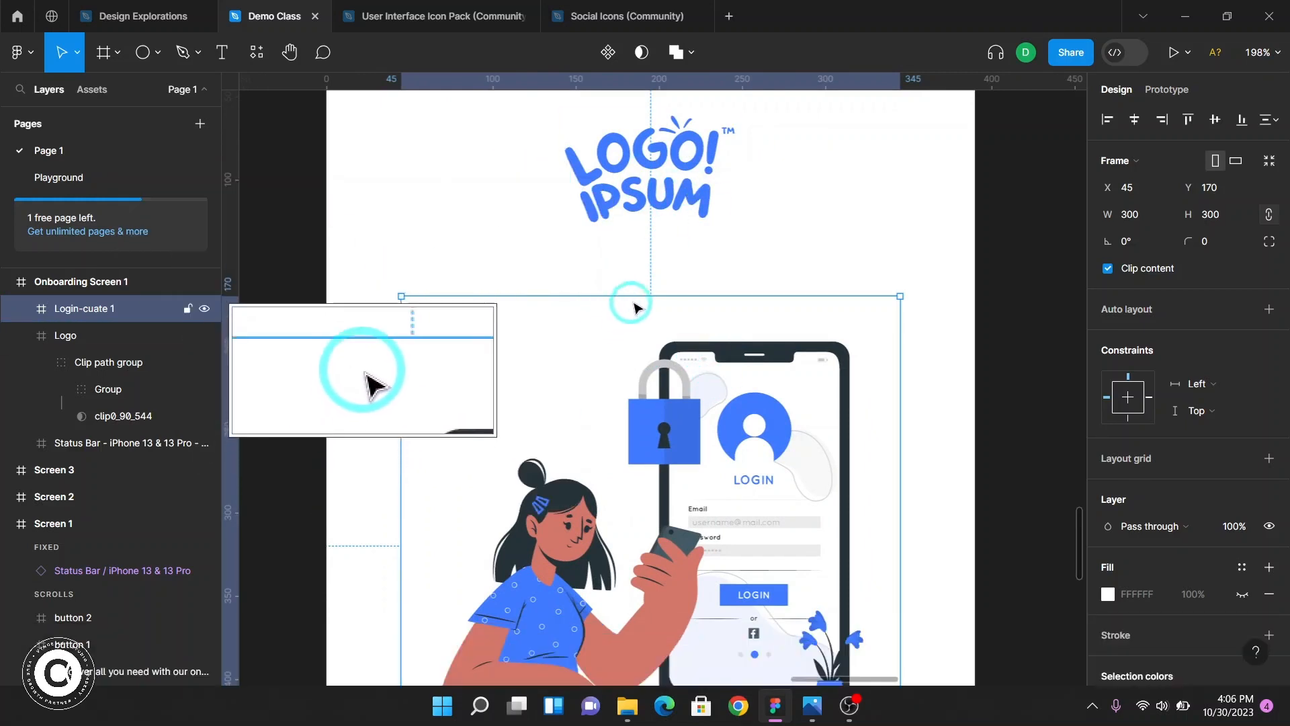
{"action": "key", "text": "alt"}
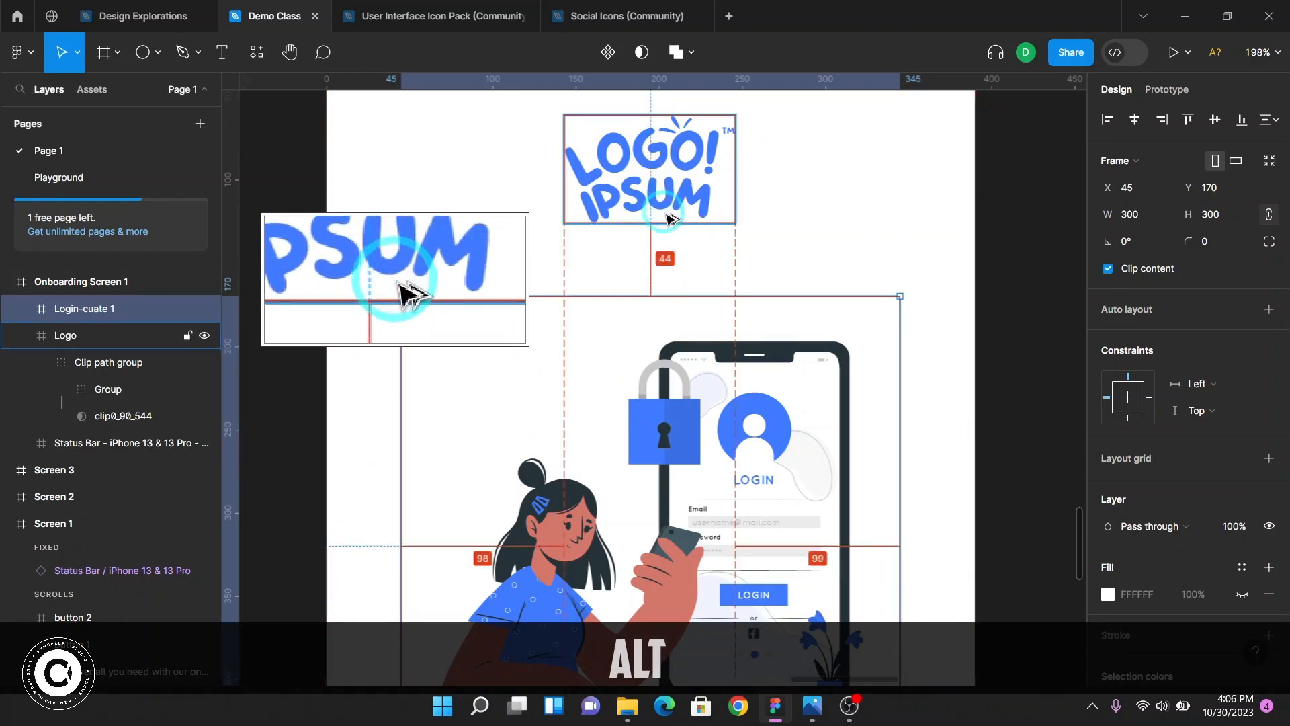
{"action": "key", "text": "alt"}
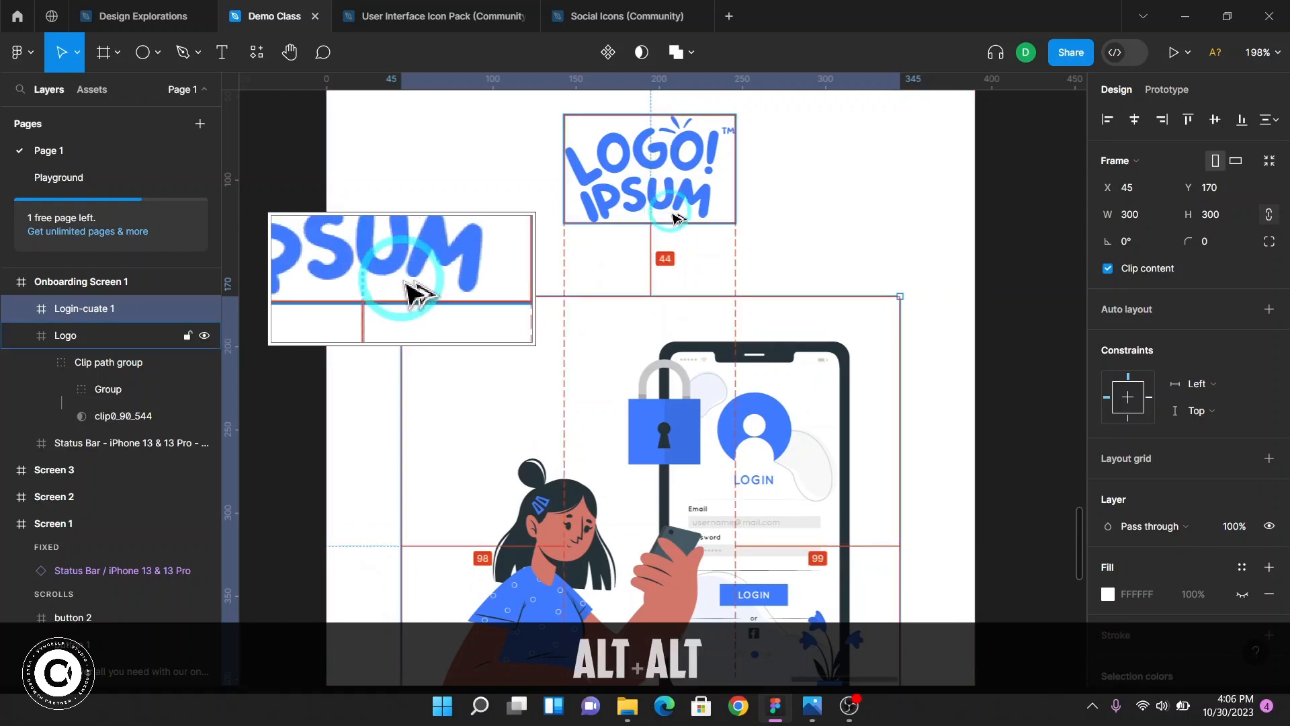
{"action": "scroll", "coordinate": [672, 296], "scroll_direction": "up", "scroll_amount": 10}
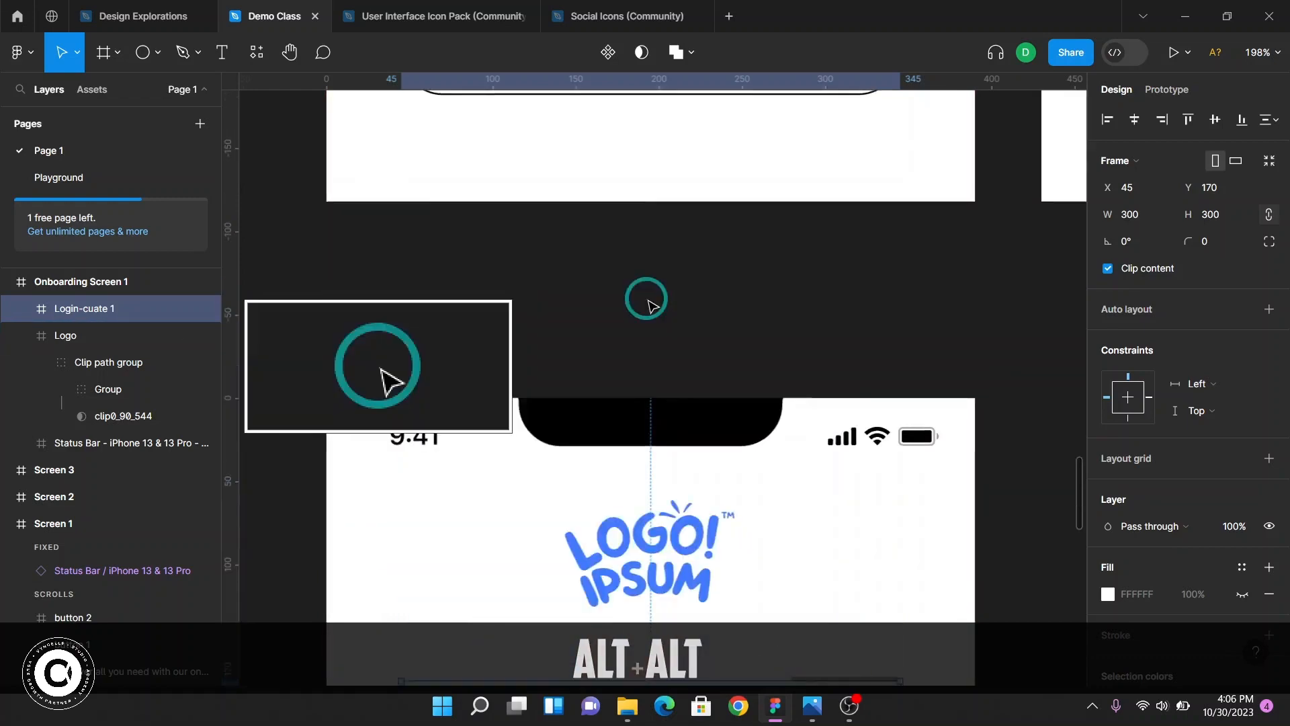
{"action": "scroll", "coordinate": [646, 297], "scroll_direction": "down", "scroll_amount": 3, "text": "ctrl"}
{"action": "scroll", "coordinate": [722, 316], "scroll_direction": "up", "scroll_amount": 7}
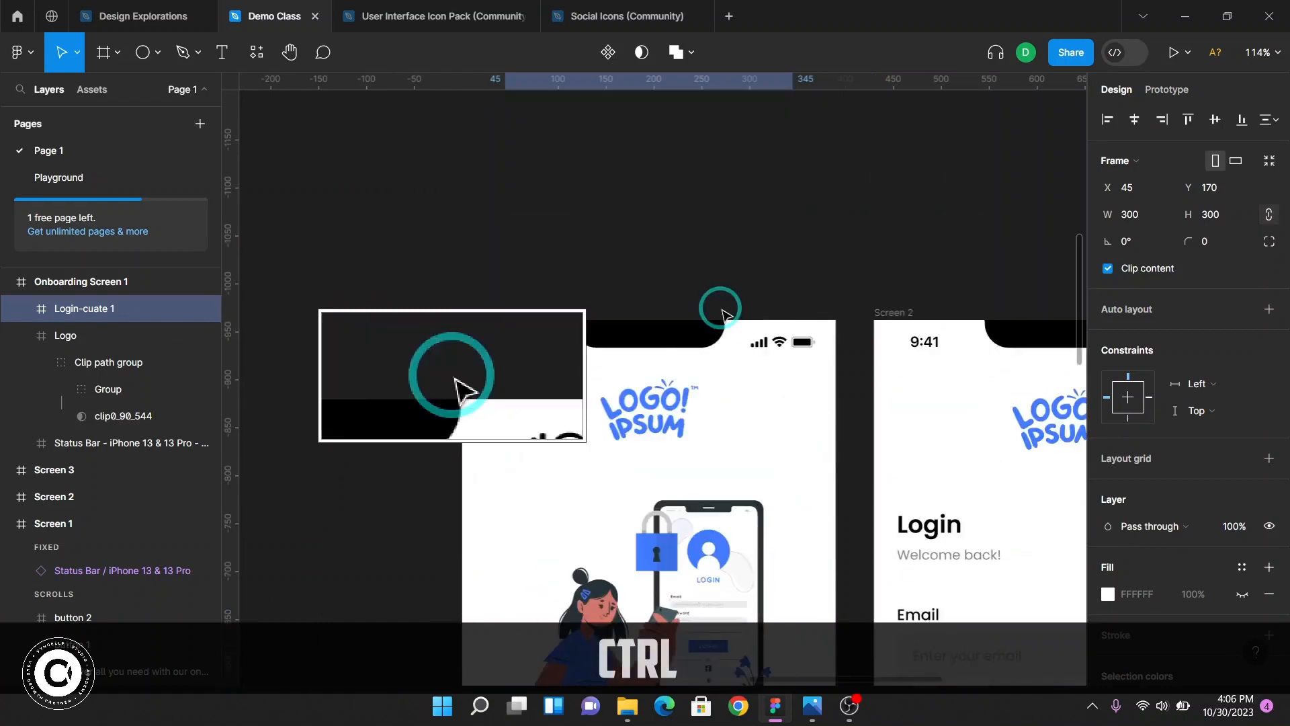
{"action": "left_click", "coordinate": [679, 430]}
{"action": "key", "text": "alt"}
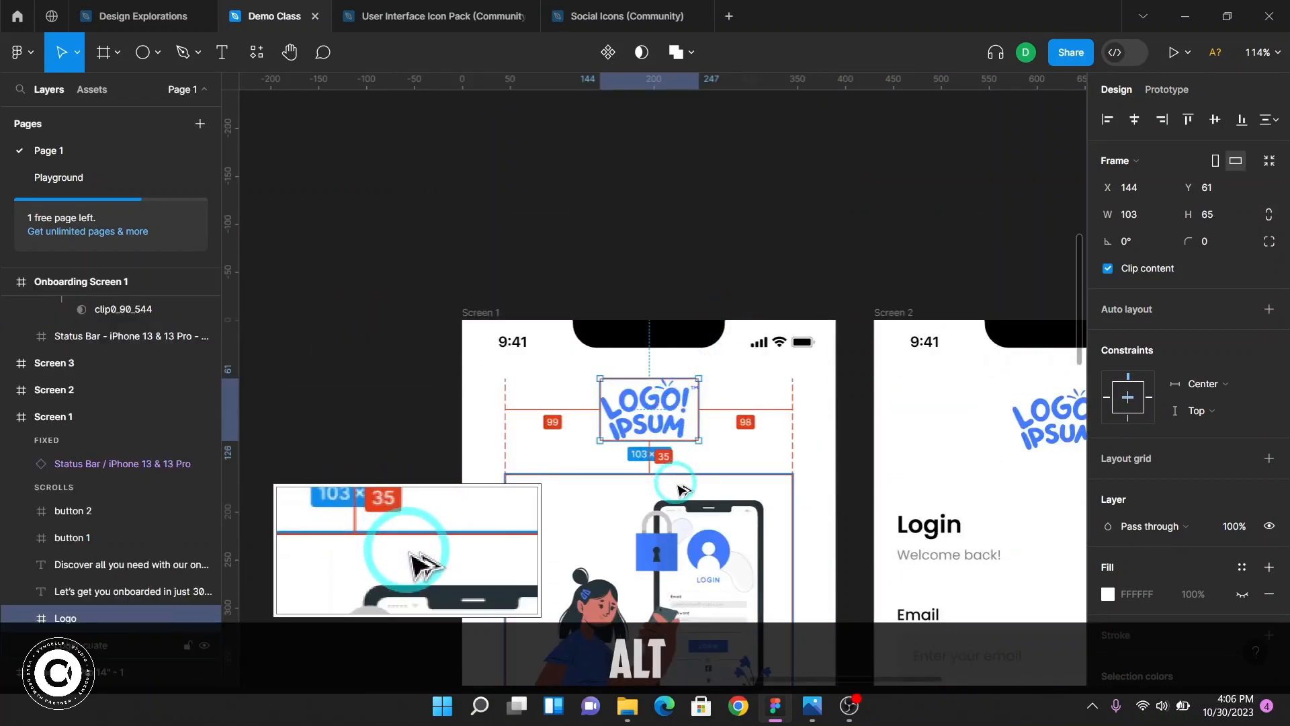
{"action": "scroll", "coordinate": [681, 485], "scroll_direction": "down", "scroll_amount": 15}
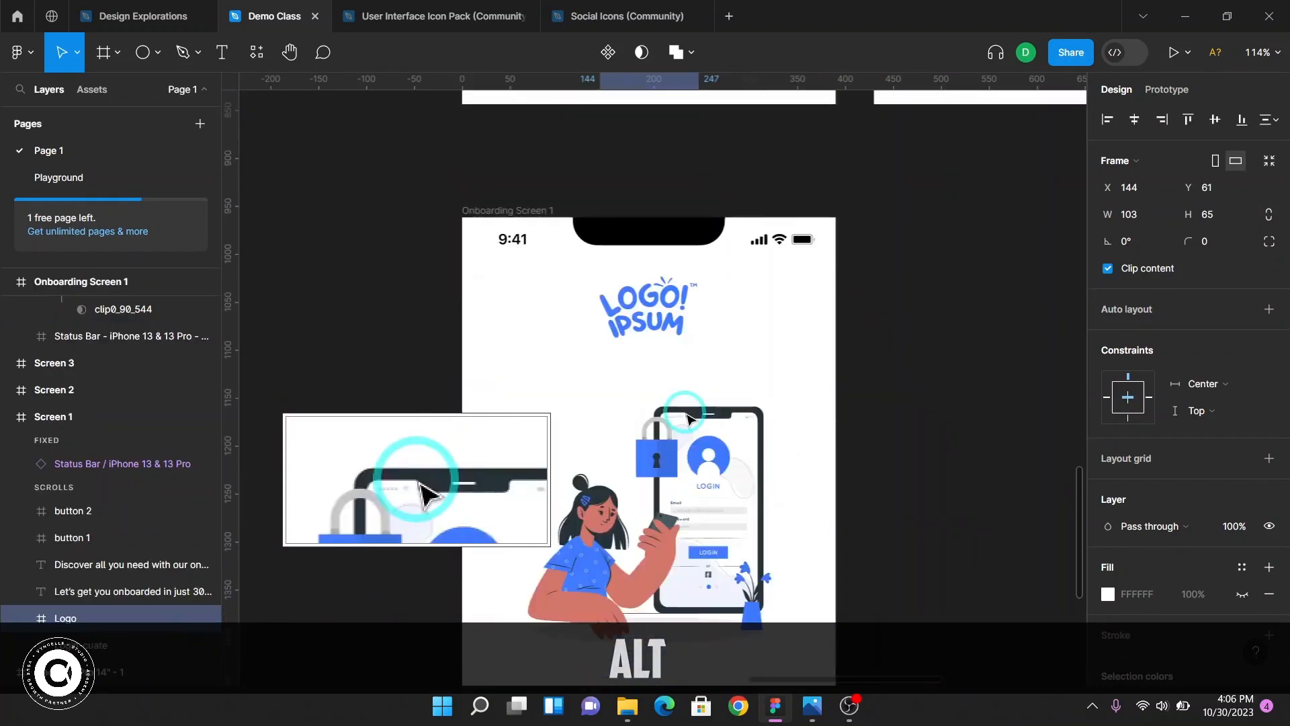
{"action": "scroll", "coordinate": [687, 418], "scroll_direction": "down", "scroll_amount": 3}
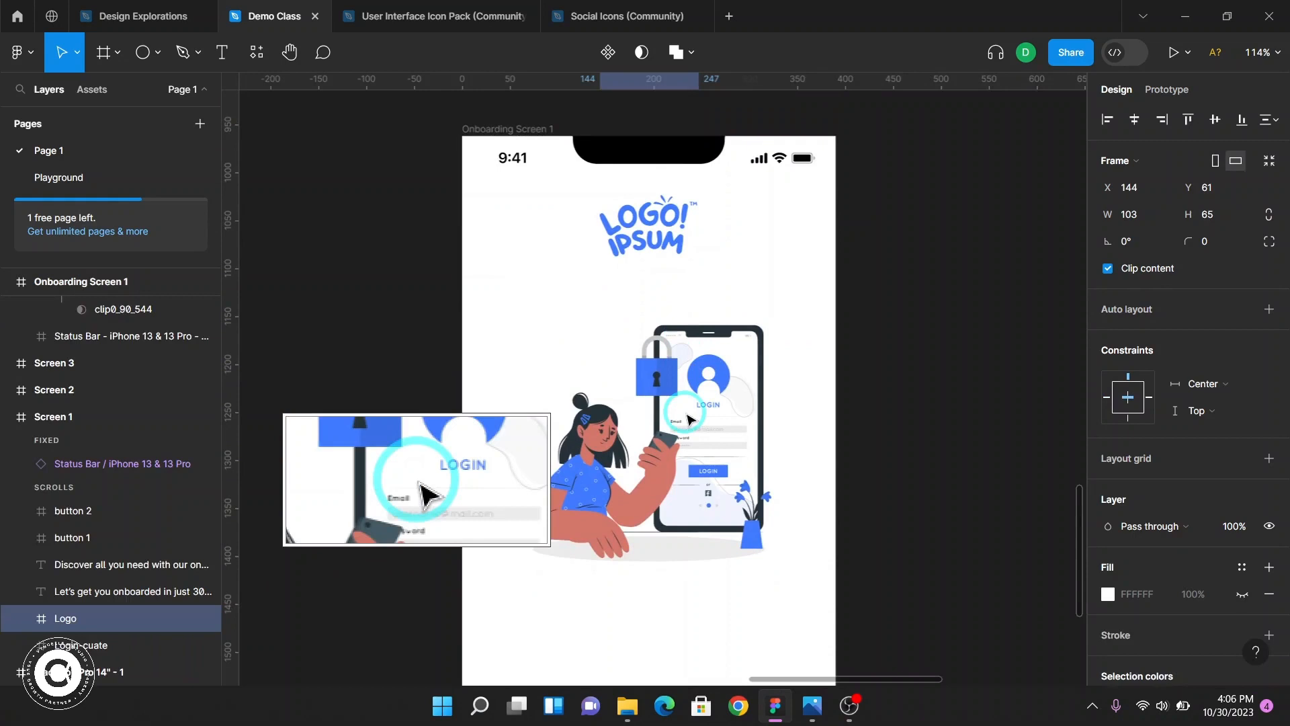
Nudge the Login-cuate illustration upward toward the logo, to Y 161
{"action": "left_click", "coordinate": [687, 420]}
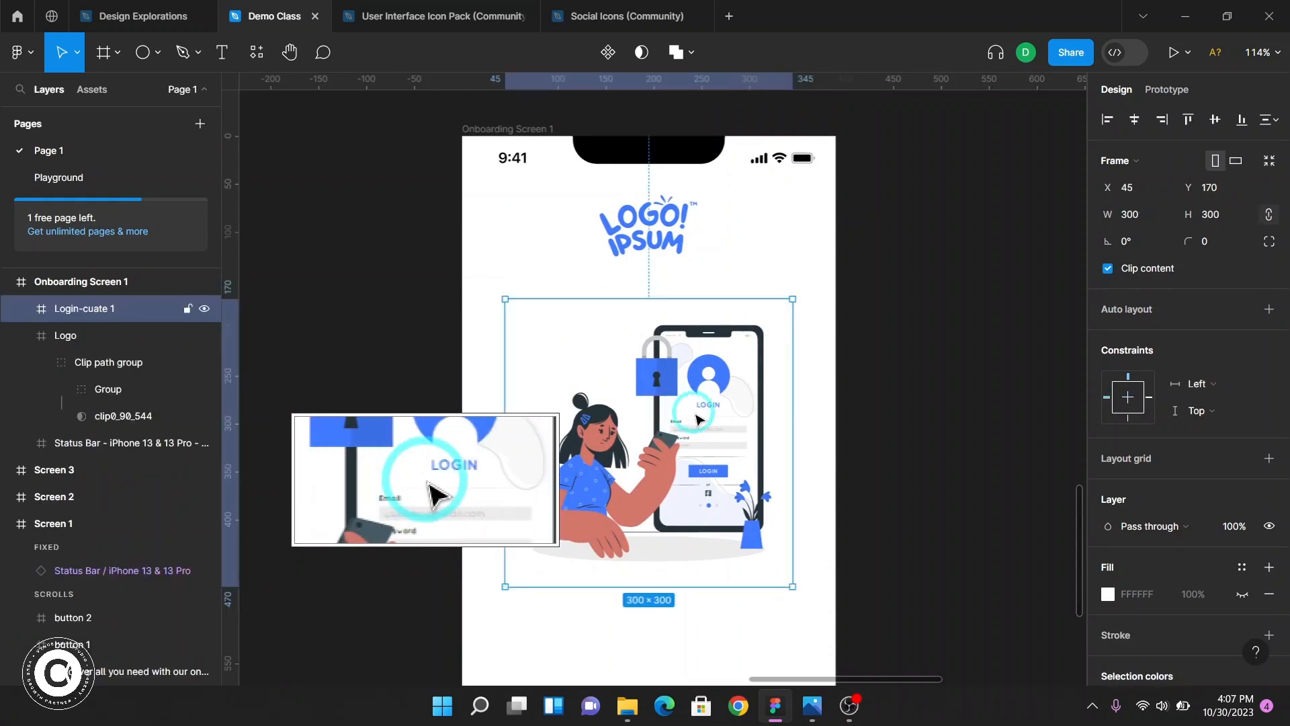
{"action": "key", "text": "alt"}
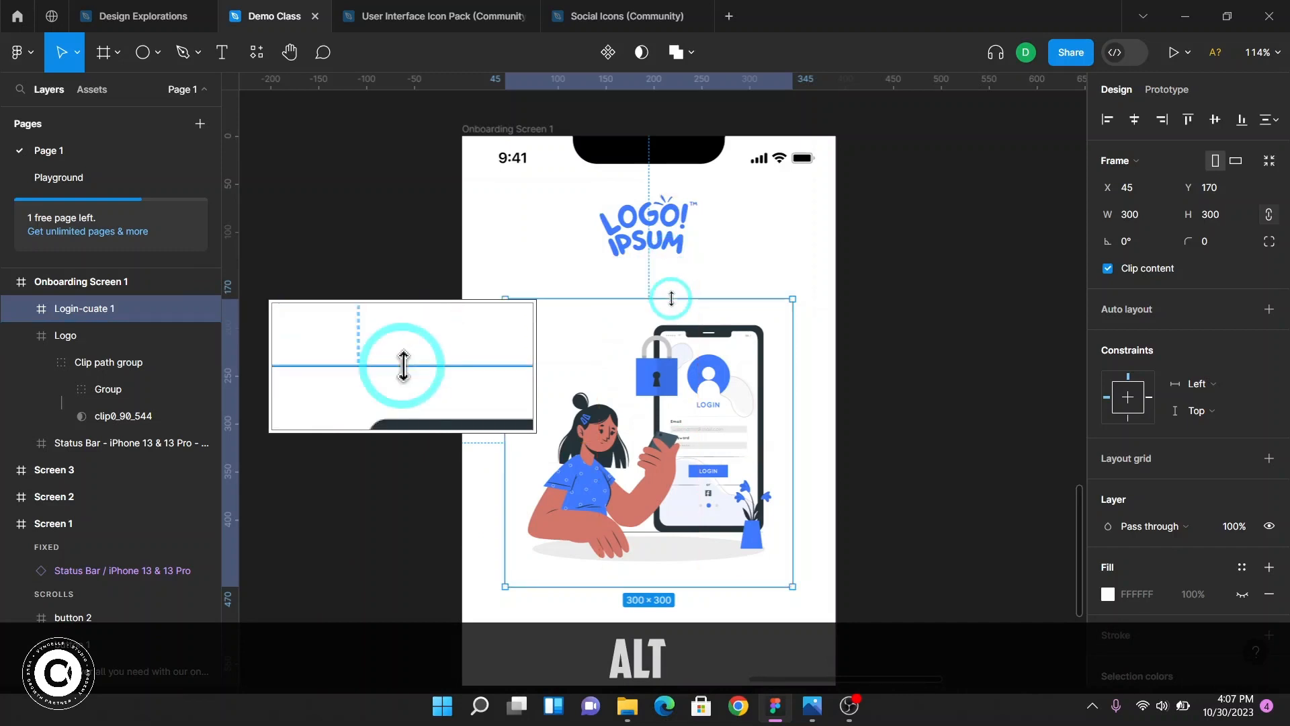
{"action": "key", "text": "Up"}
{"action": "key", "text": "Up"}
{"action": "key", "text": "Up"}
{"action": "key", "text": "Up"}
{"action": "key", "text": "Up"}
{"action": "key", "text": "Up"}
{"action": "key", "text": "alt"}
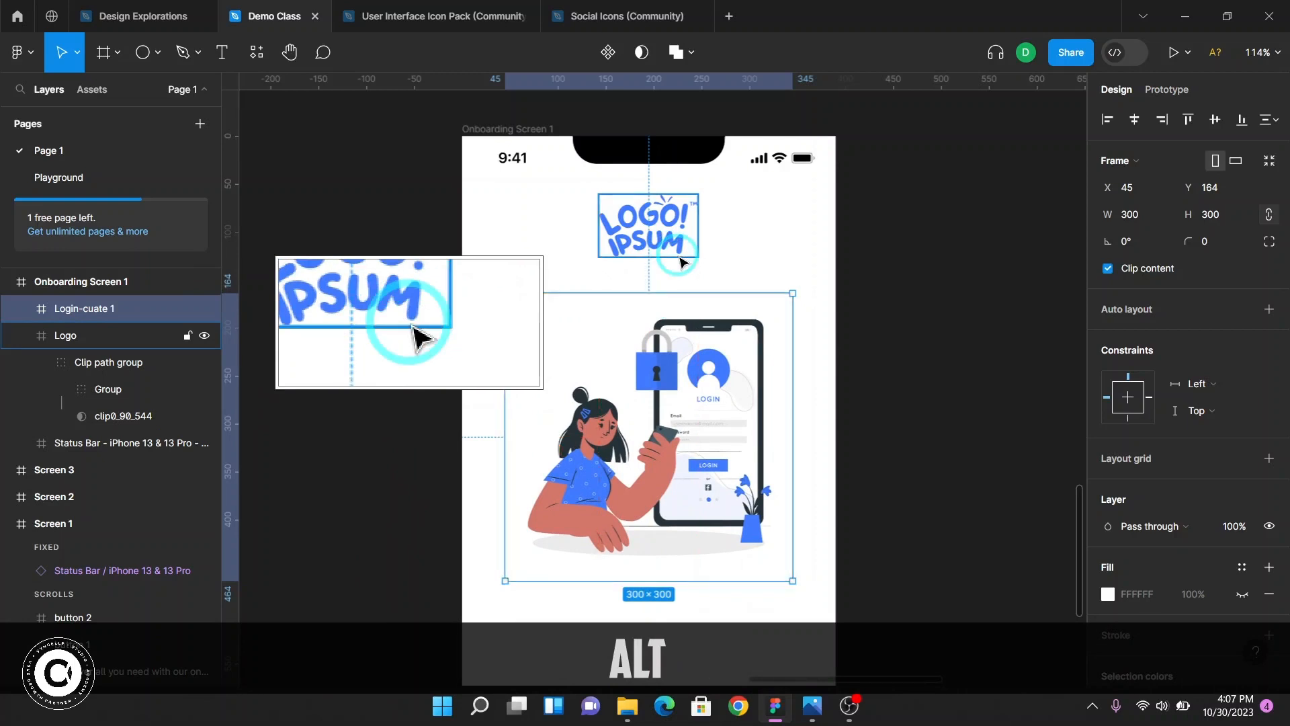
{"action": "key", "text": "Up"}
{"action": "key", "text": "Up"}
{"action": "key", "text": "Up"}
{"action": "key", "text": "alt"}
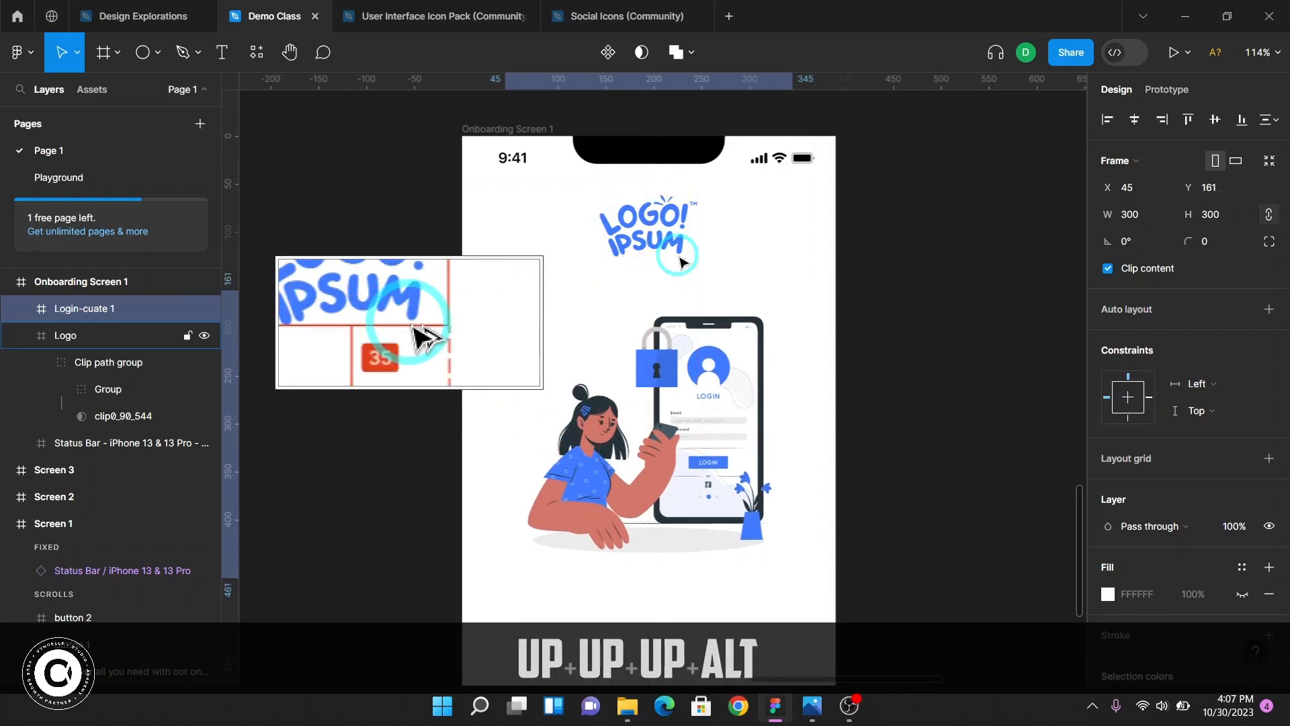
Go to Screen 1 and select its headline to examine its text style
{"action": "left_click", "coordinate": [841, 392]}
{"action": "key", "text": "ctrl"}
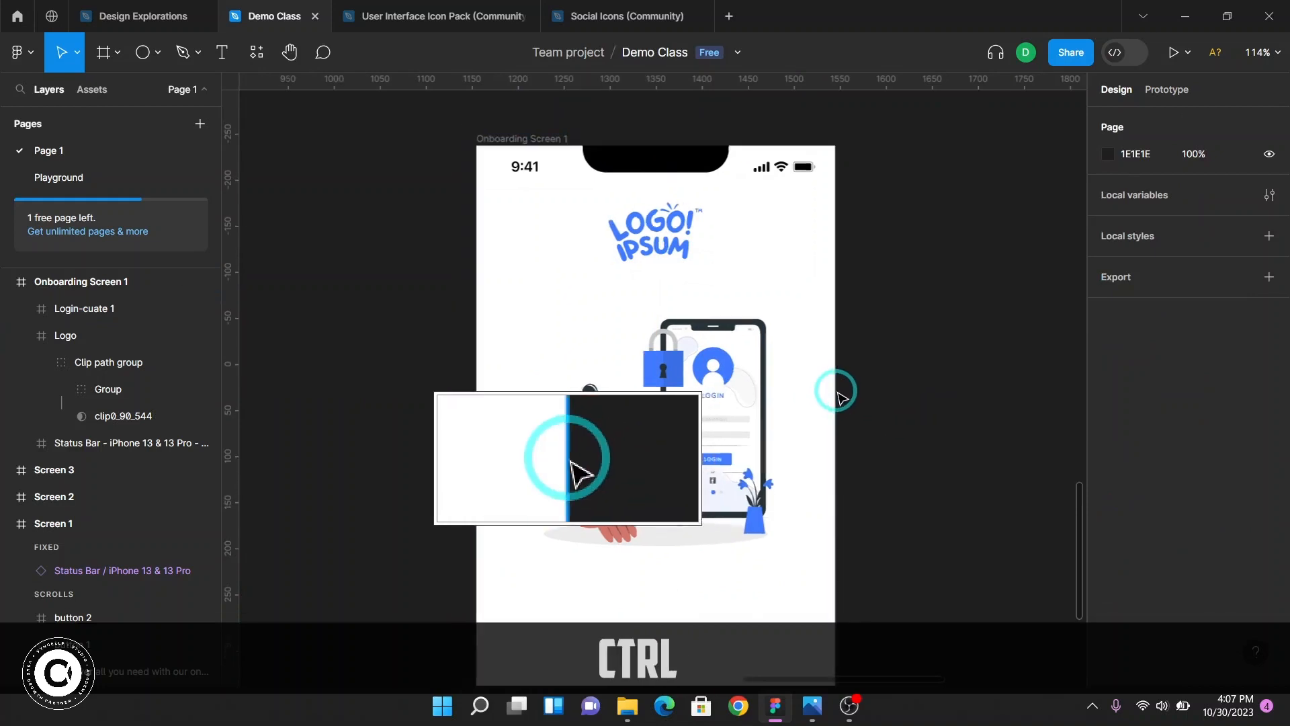
{"action": "scroll", "coordinate": [839, 396], "scroll_direction": "down", "scroll_amount": 3}
{"action": "key", "text": "F2"}
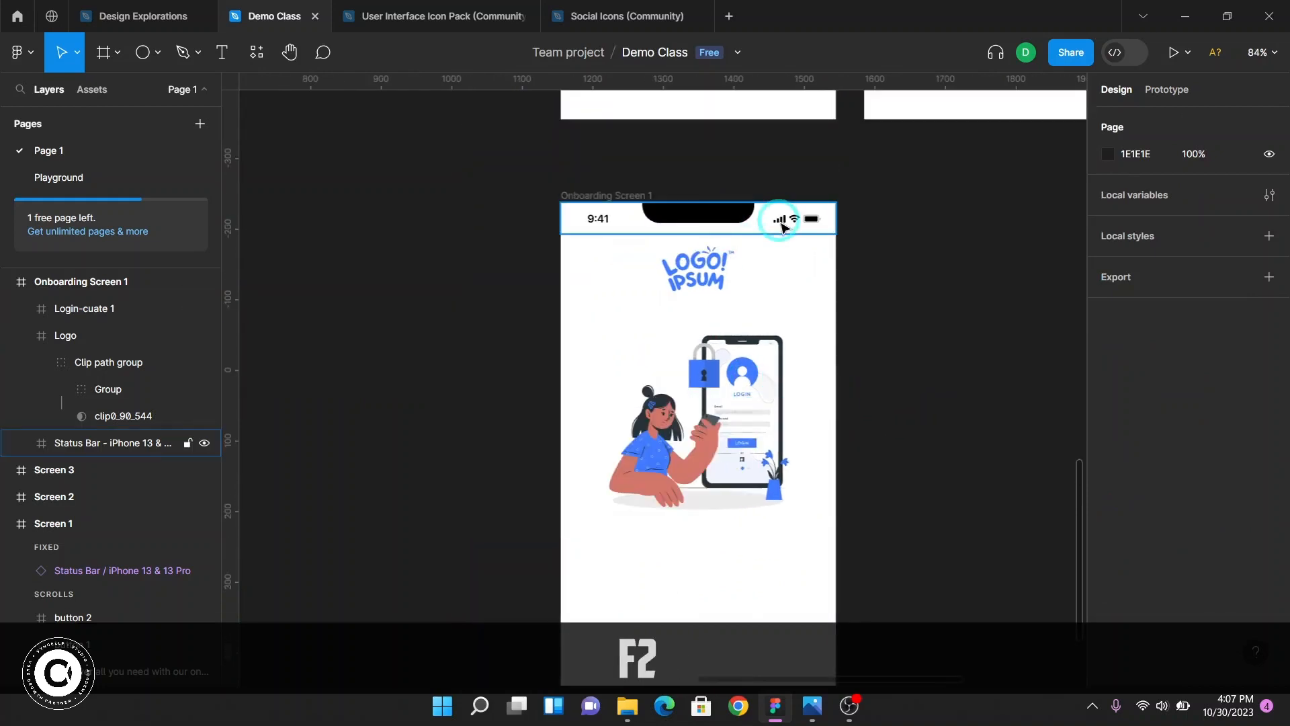
{"action": "scroll", "coordinate": [769, 401], "scroll_direction": "up", "scroll_amount": 6}
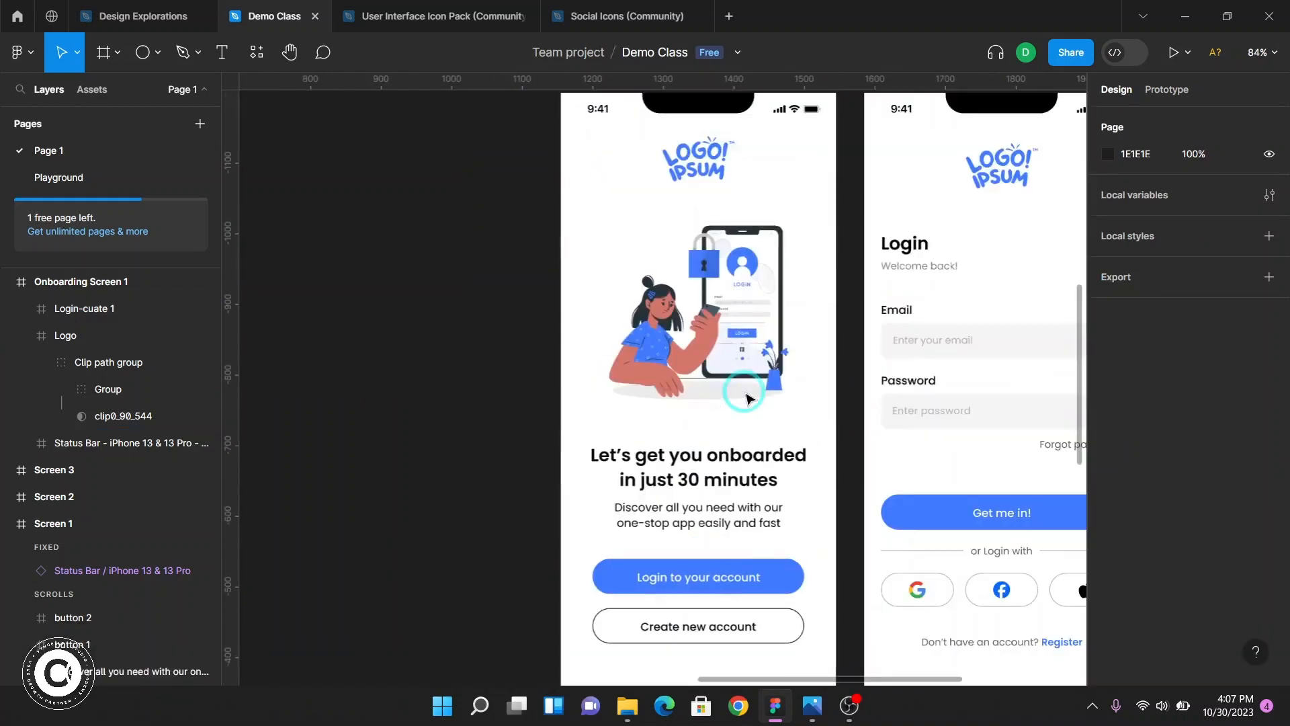
{"action": "scroll", "coordinate": [748, 398], "scroll_direction": "down", "scroll_amount": 1}
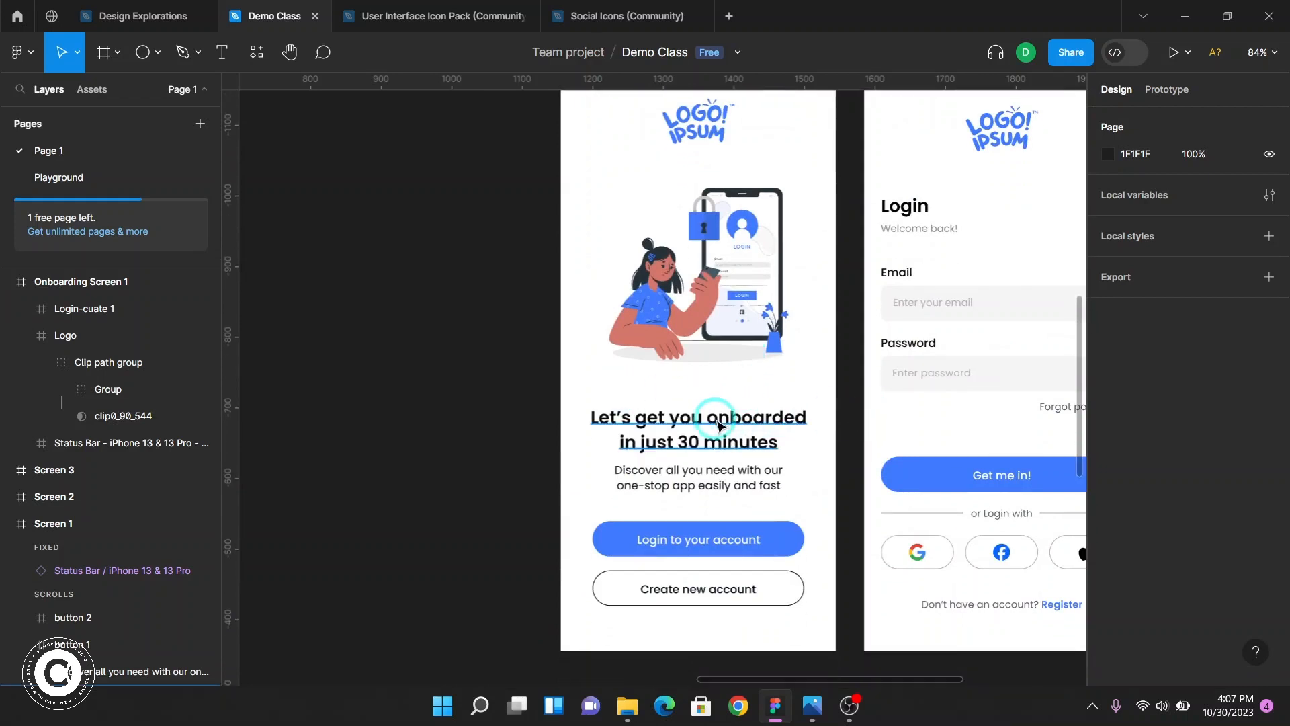
{"action": "scroll", "coordinate": [717, 423], "scroll_direction": "down", "scroll_amount": 5}
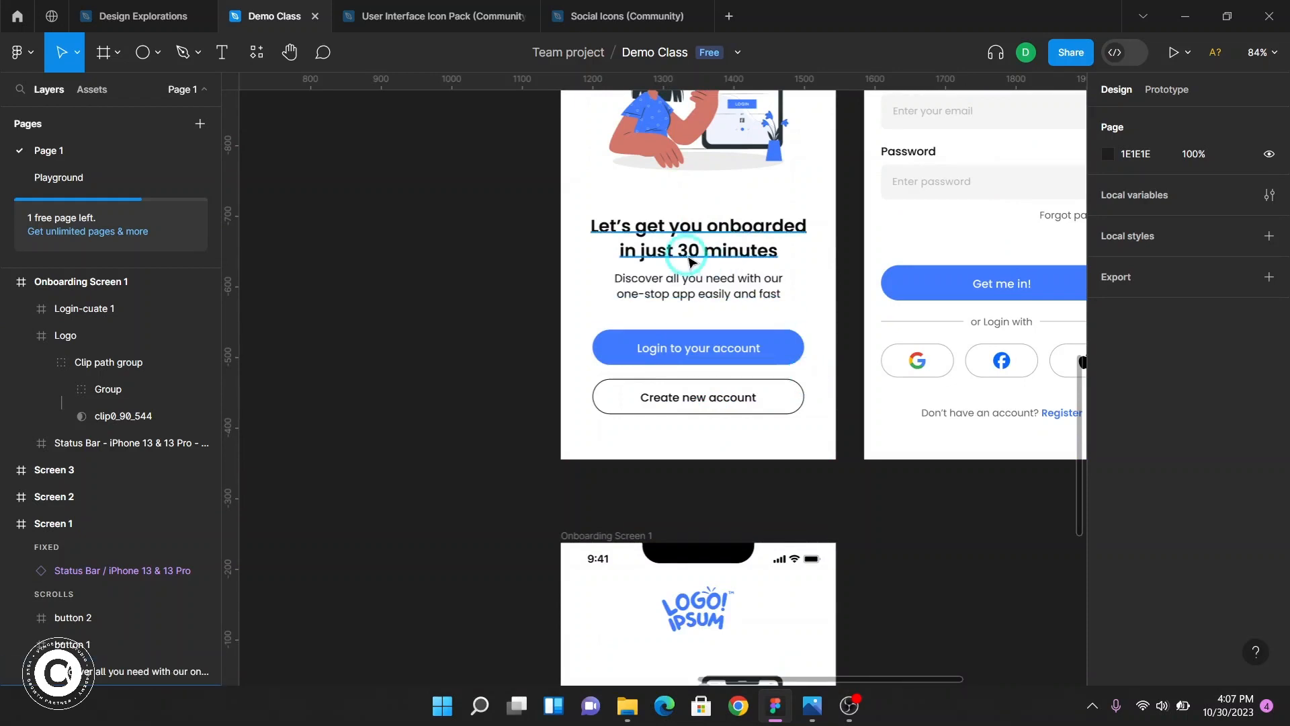
{"action": "left_click", "coordinate": [702, 237]}
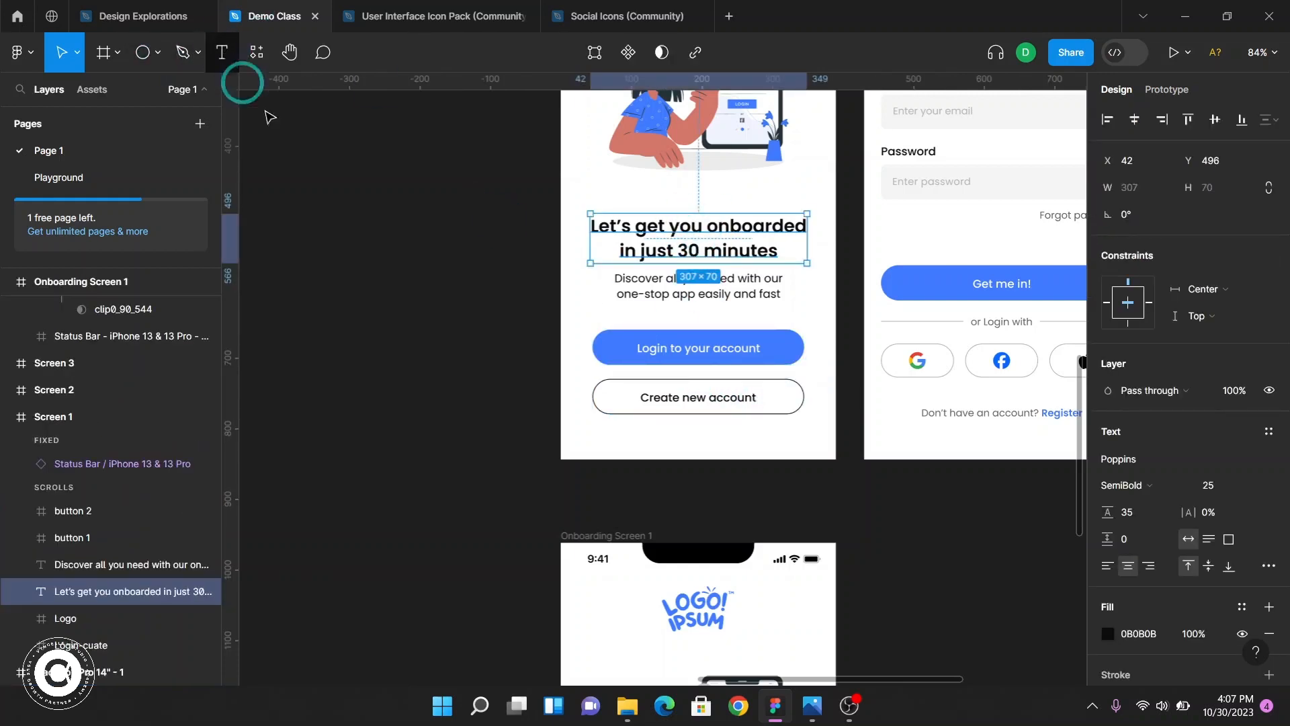
{"action": "key", "text": "F2"}
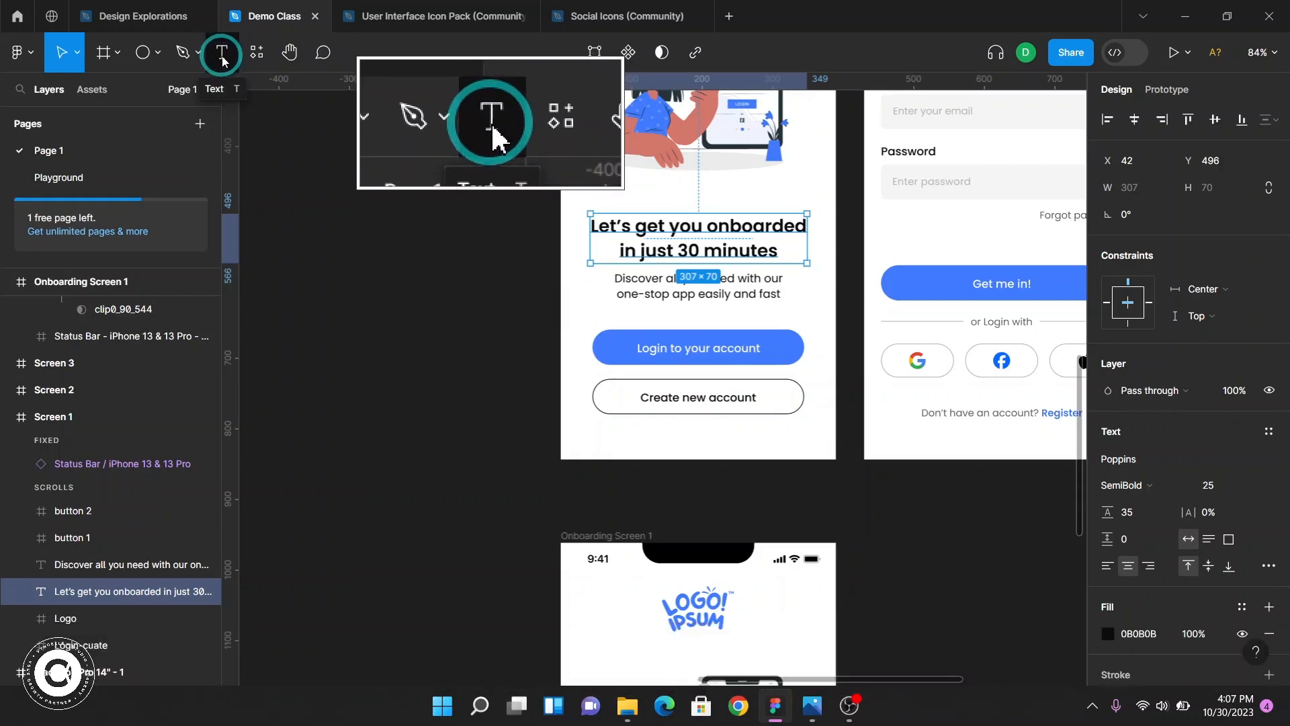
{"action": "left_click", "coordinate": [223, 61]}
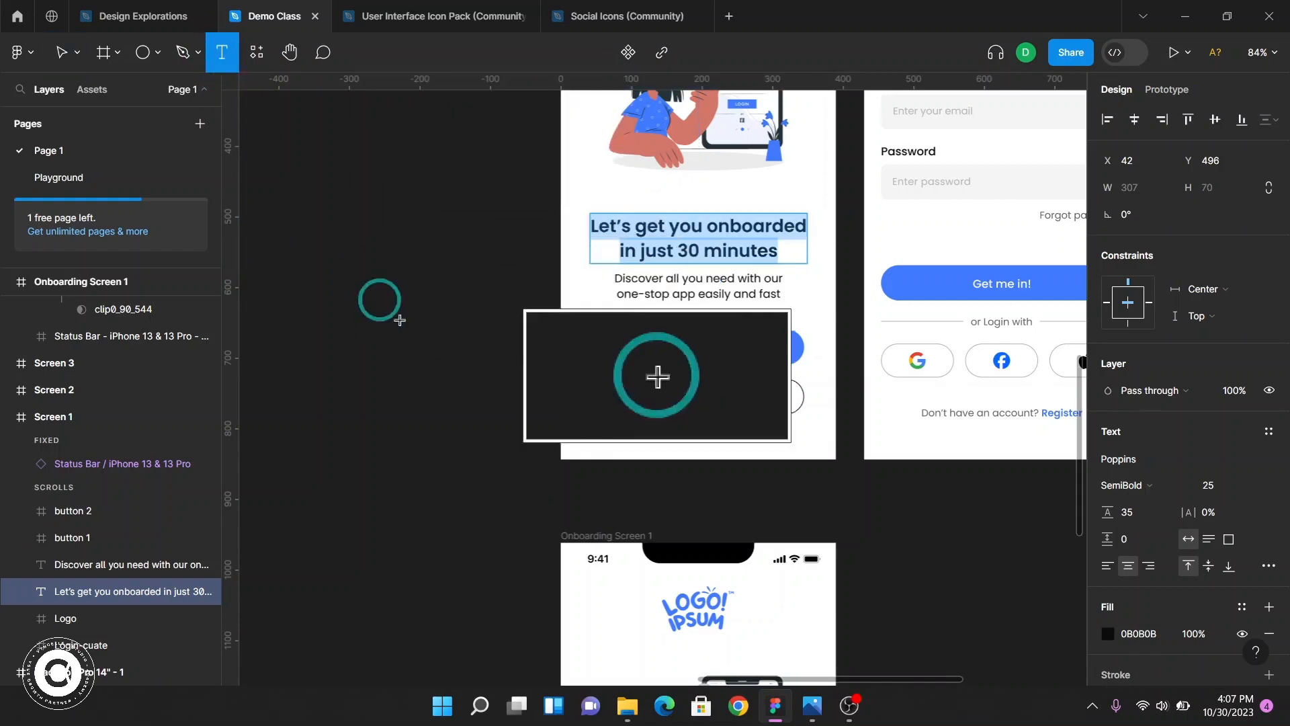
{"action": "key", "text": "t"}
{"action": "scroll", "coordinate": [744, 532], "scroll_direction": "down", "scroll_amount": 10}
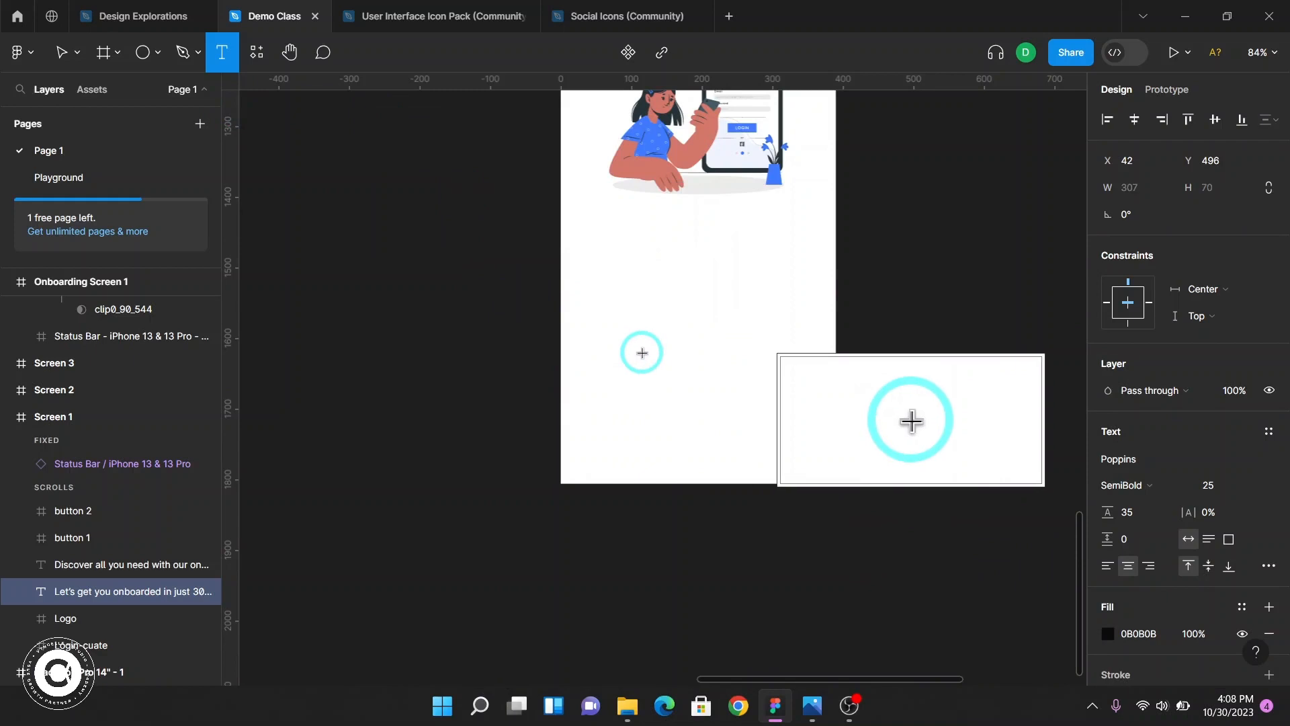
{"action": "type", "text": "t"}
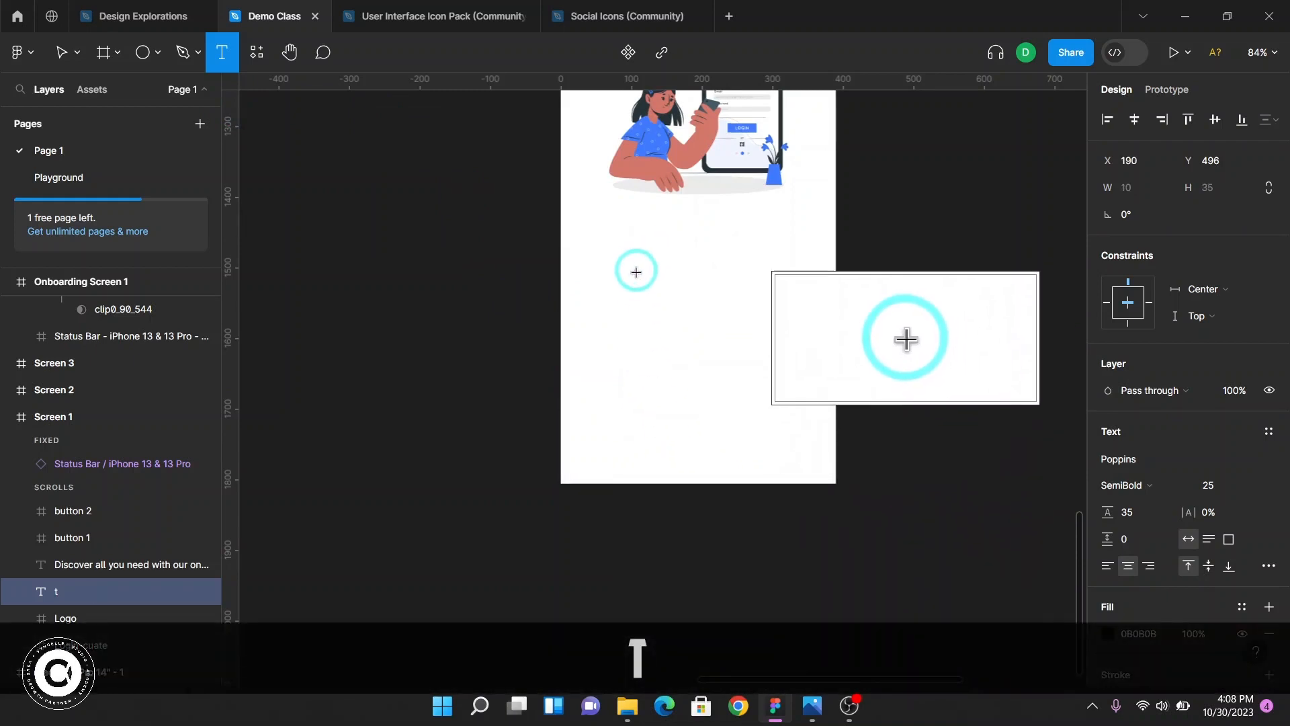
{"action": "scroll", "coordinate": [617, 345], "scroll_direction": "up", "scroll_amount": 3}
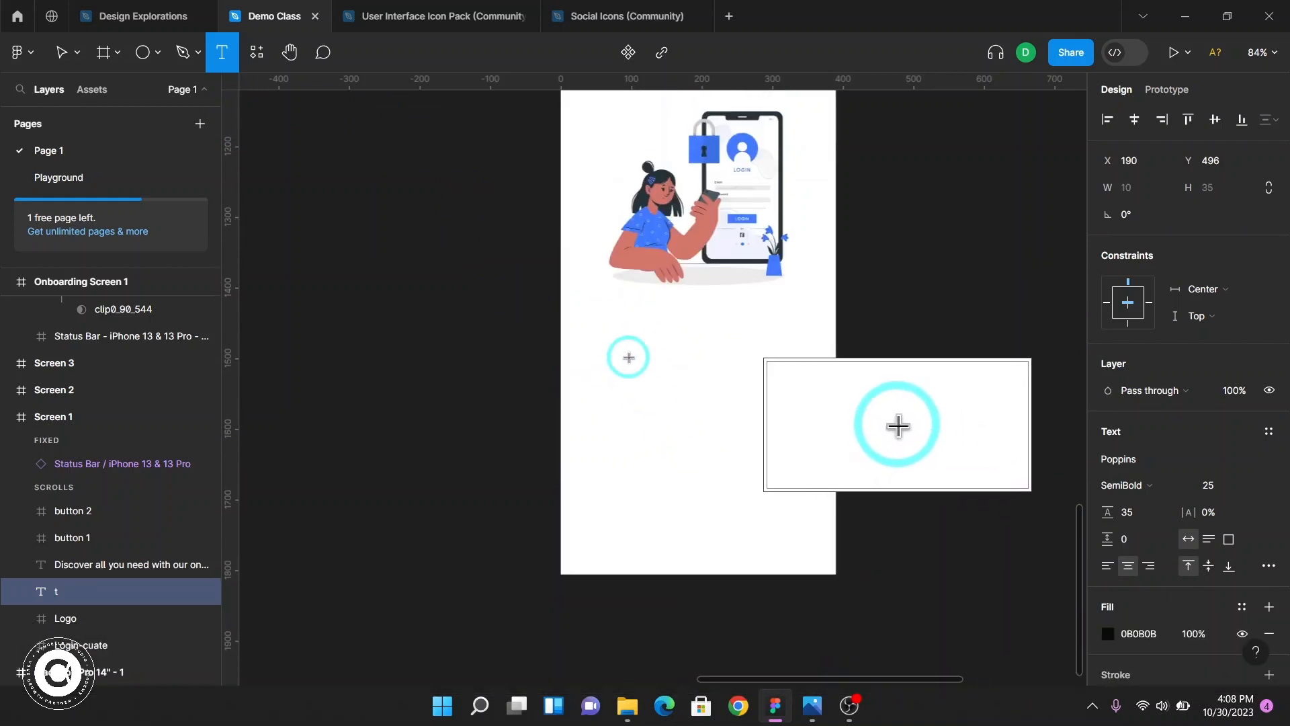
{"action": "scroll", "coordinate": [628, 356], "scroll_direction": "down", "scroll_amount": 3}
{"action": "scroll", "coordinate": [614, 325], "scroll_direction": "up", "scroll_amount": 1}
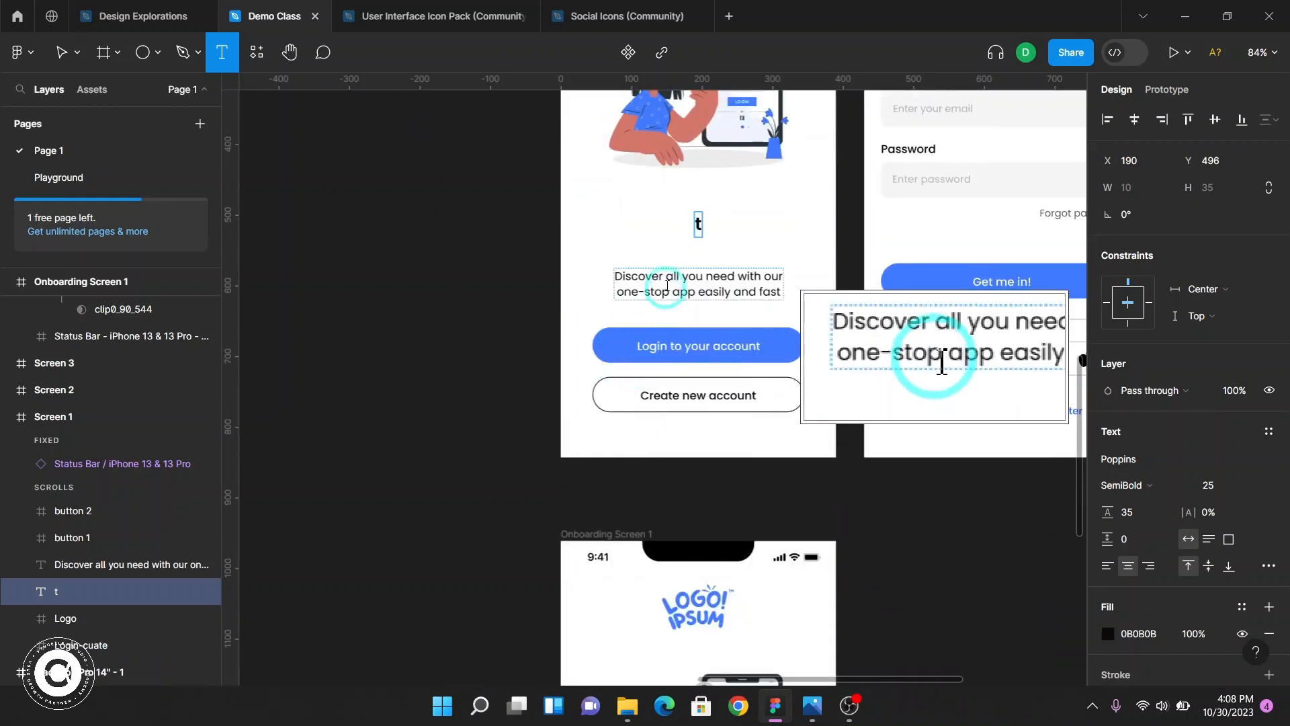
{"action": "key", "text": "ctrl+z"}
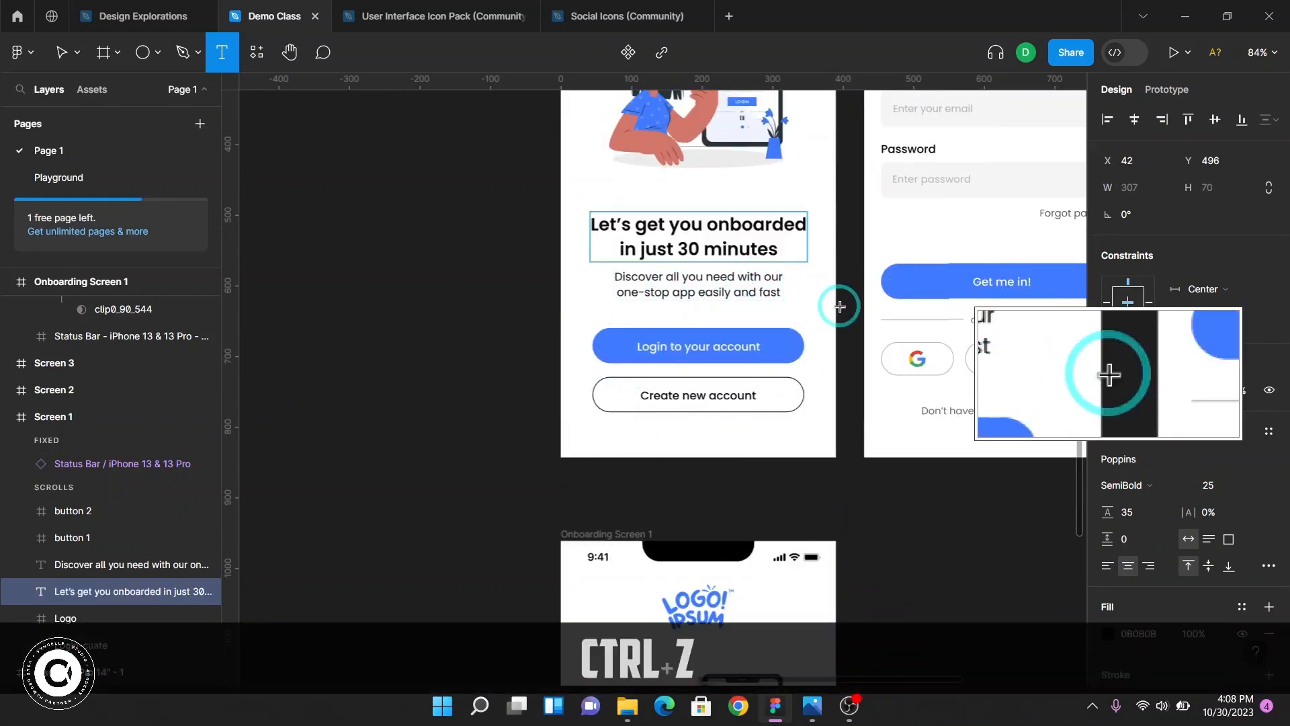
{"action": "key", "text": "ctrl+Return"}
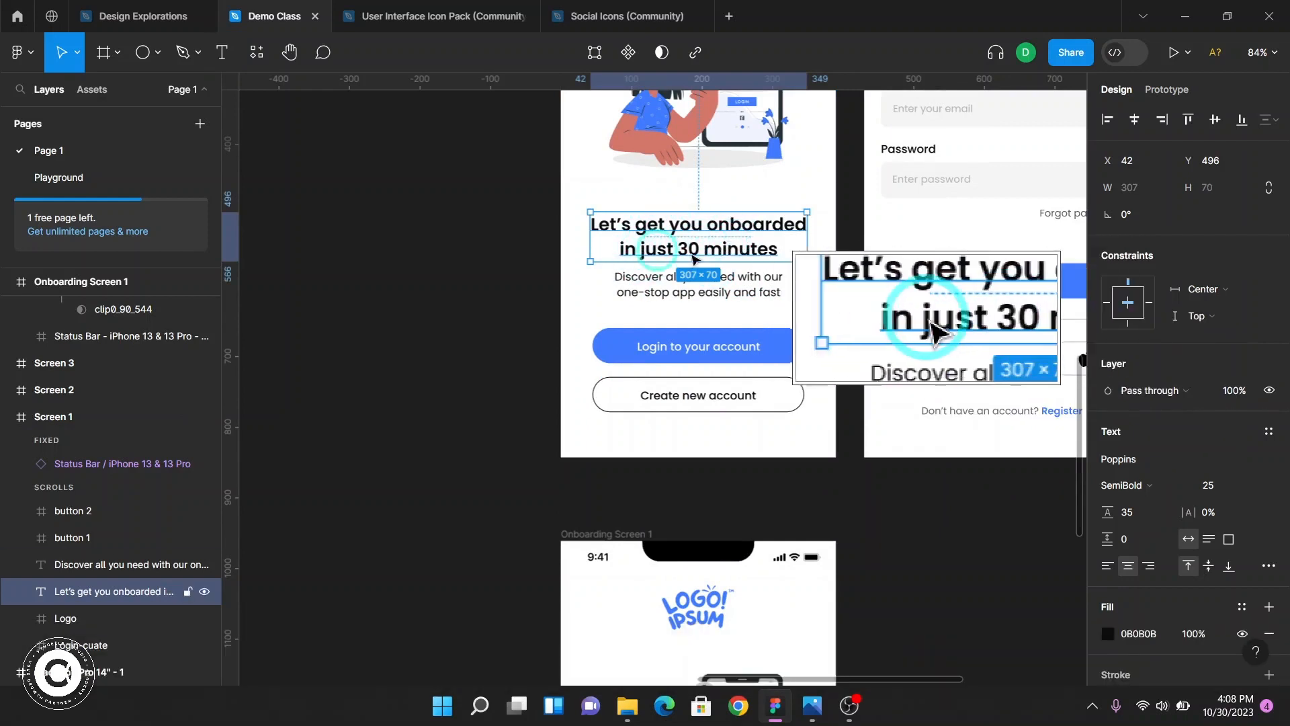
Add a text layer below the illustration reading "Let's get you onboarded in" with "just 30 minutes" on a second line
{"action": "scroll", "coordinate": [645, 403], "scroll_direction": "down", "scroll_amount": 10}
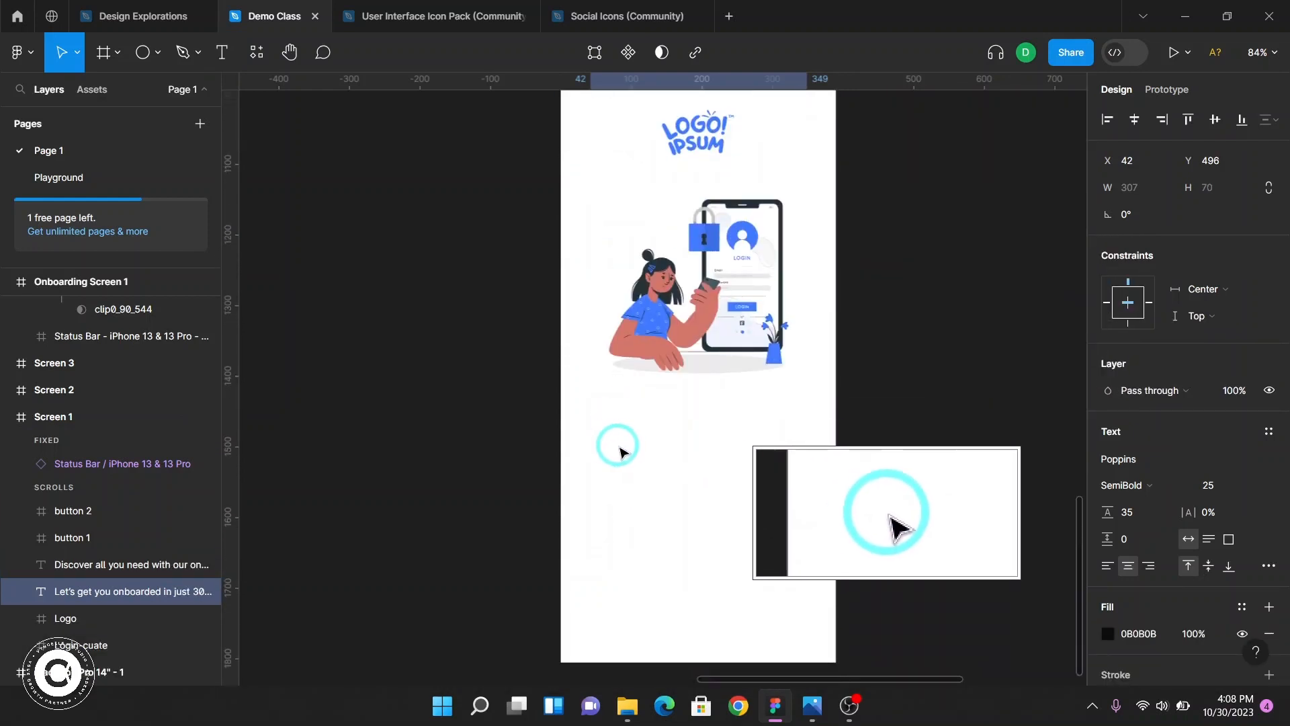
{"action": "key", "text": "t"}
{"action": "left_click", "coordinate": [617, 452]}
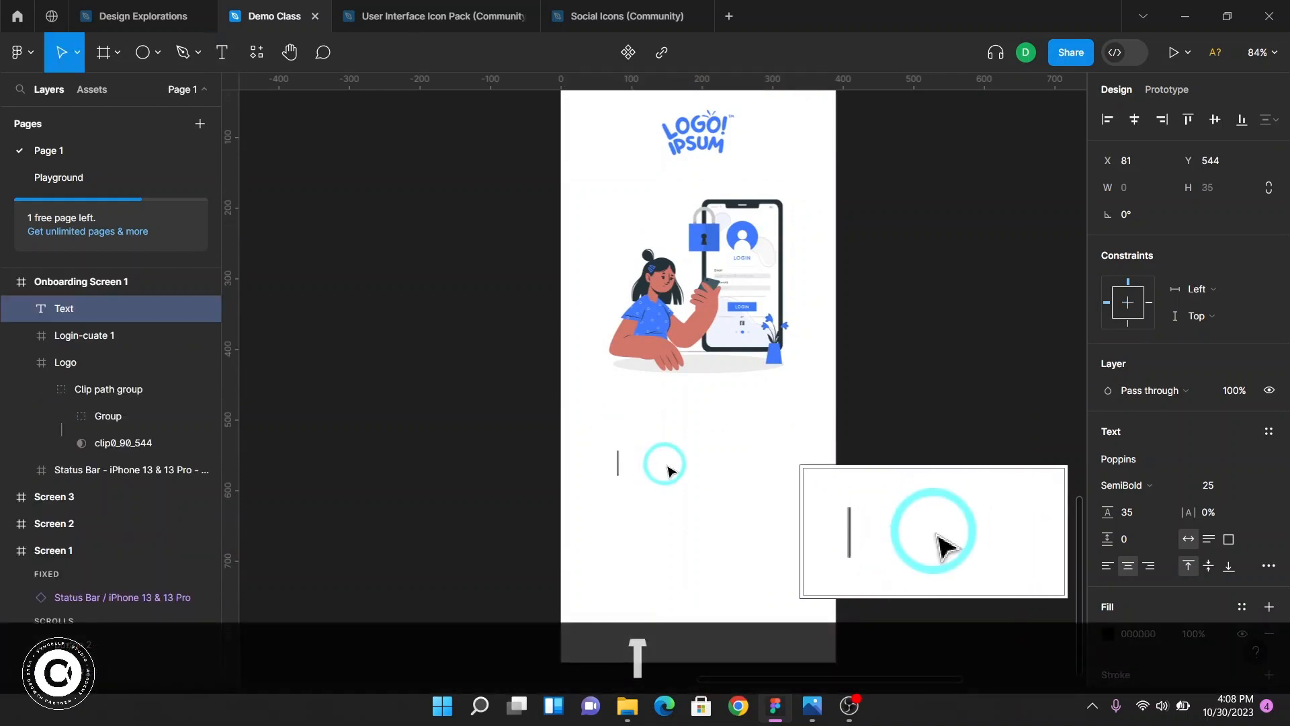
{"action": "type", "text": "Let"}
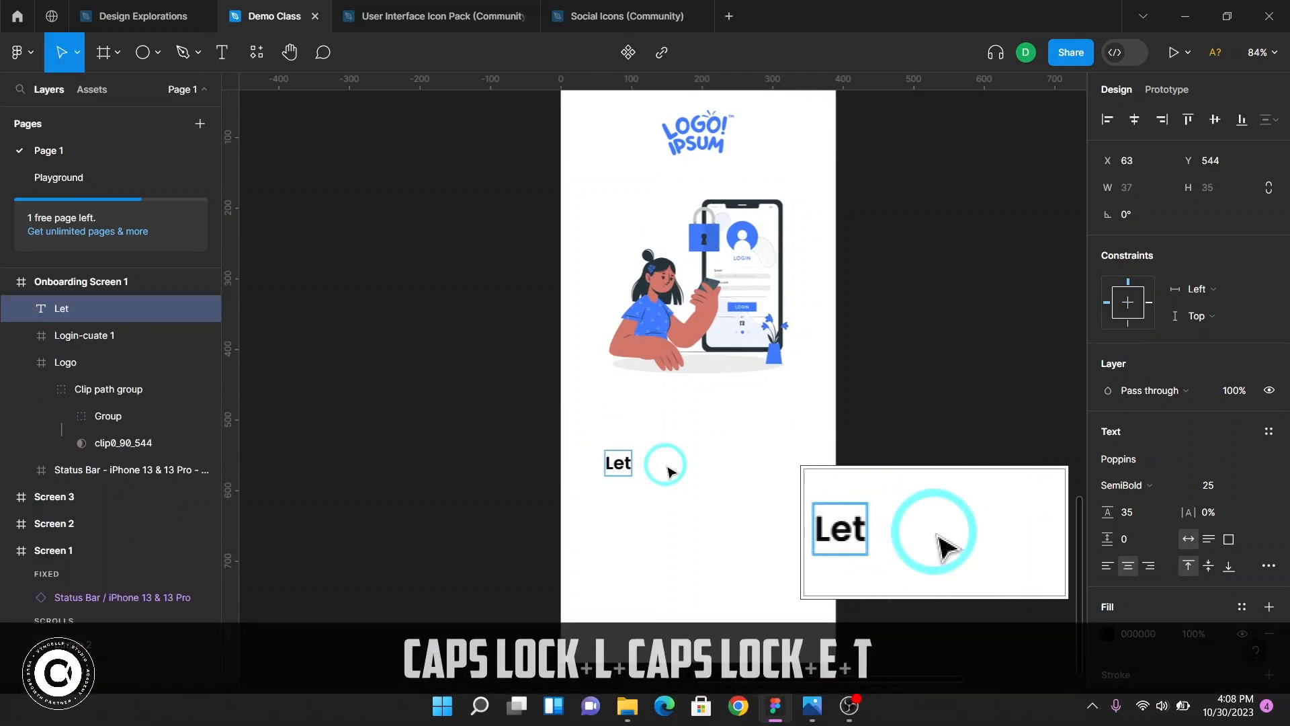
{"action": "type", "text": "'s get you"}
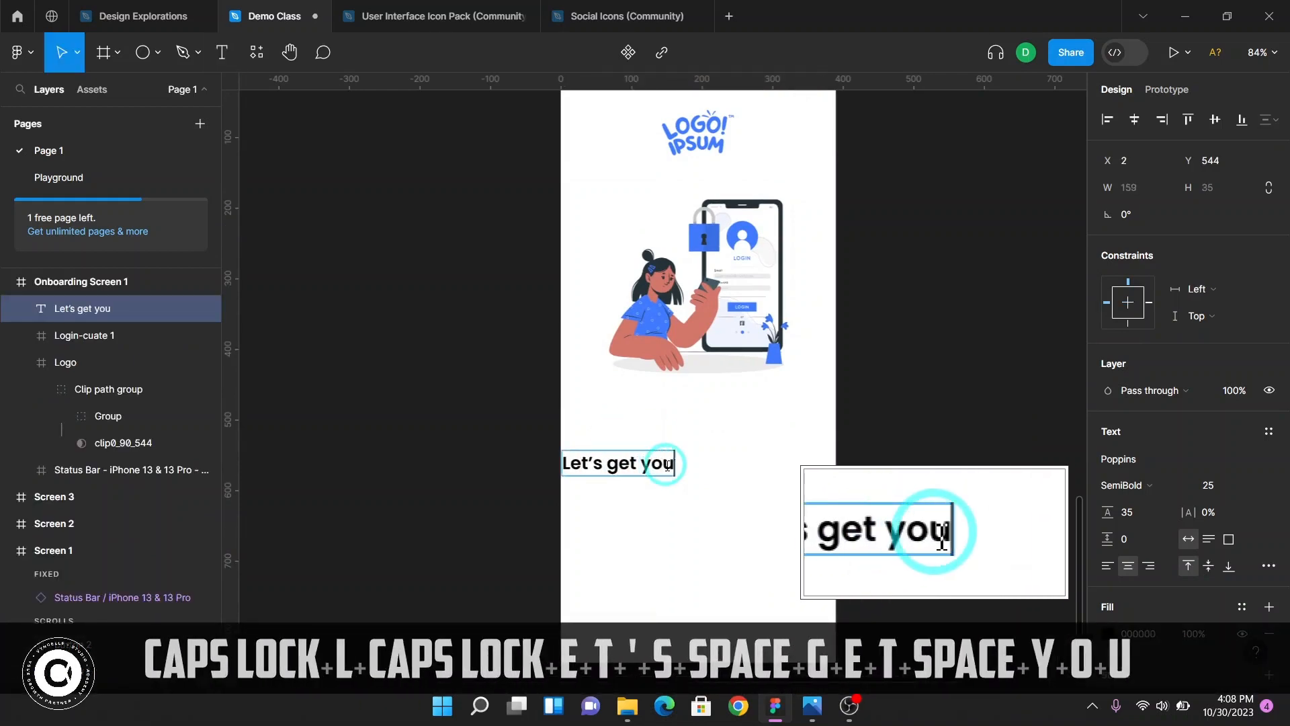
{"action": "type", "text": " ono"}
{"action": "key", "text": "BackSpace"}
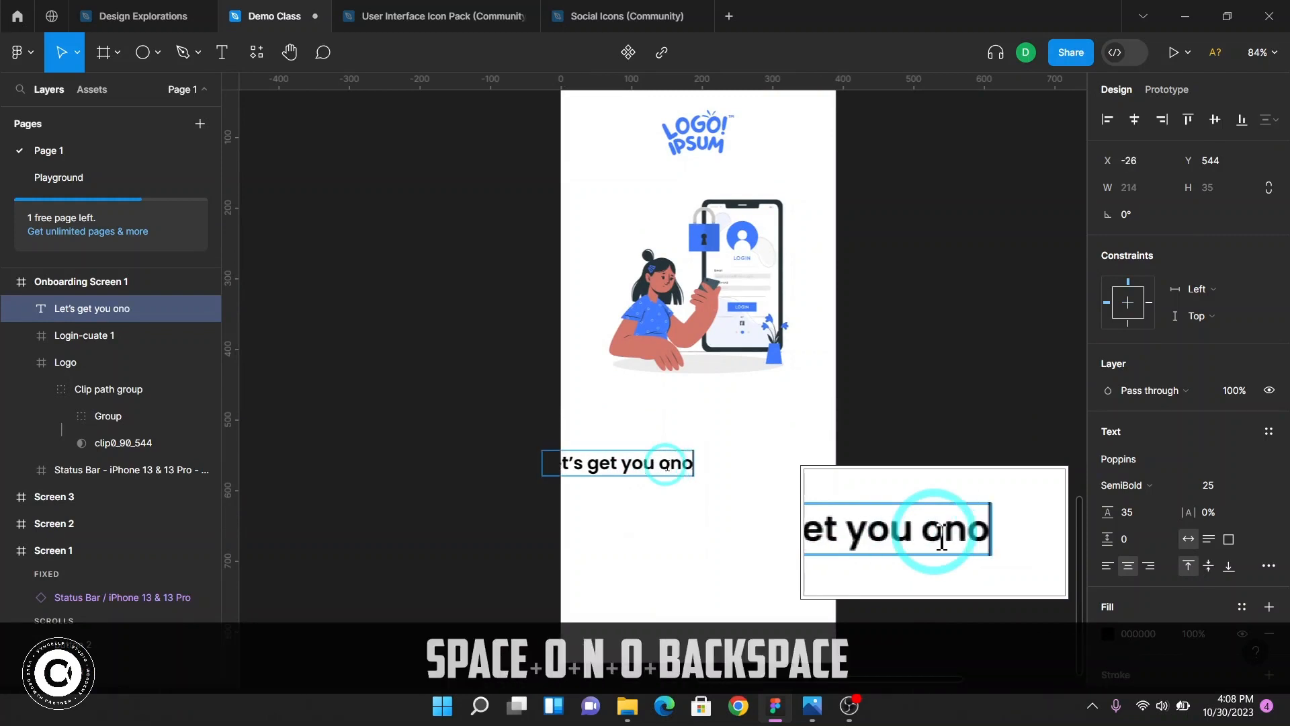
{"action": "type", "text": "boadrd"}
{"action": "key", "text": "BackSpace"}
{"action": "key", "text": "BackSpace"}
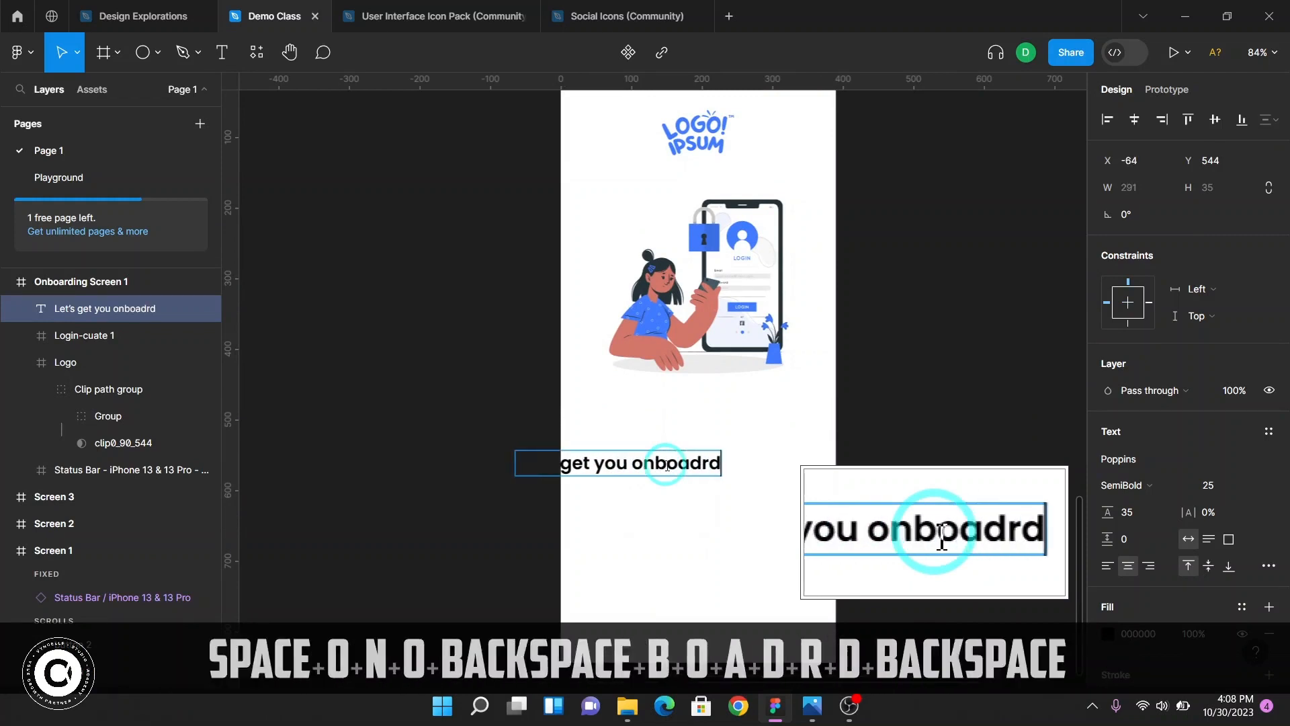
{"action": "key", "text": "BackSpace"}
{"action": "type", "text": "re"}
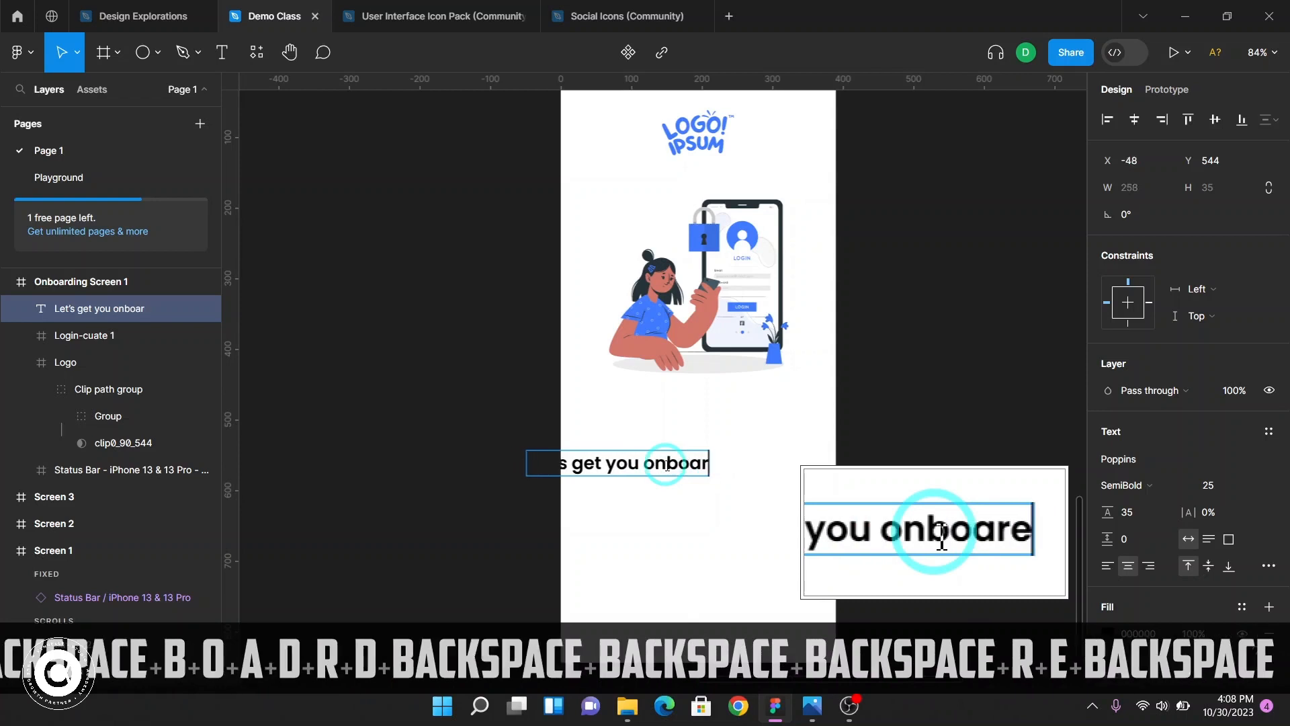
{"action": "key", "text": "BackSpace"}
{"action": "type", "text": "ded o"}
{"action": "key", "text": "BackSpace"}
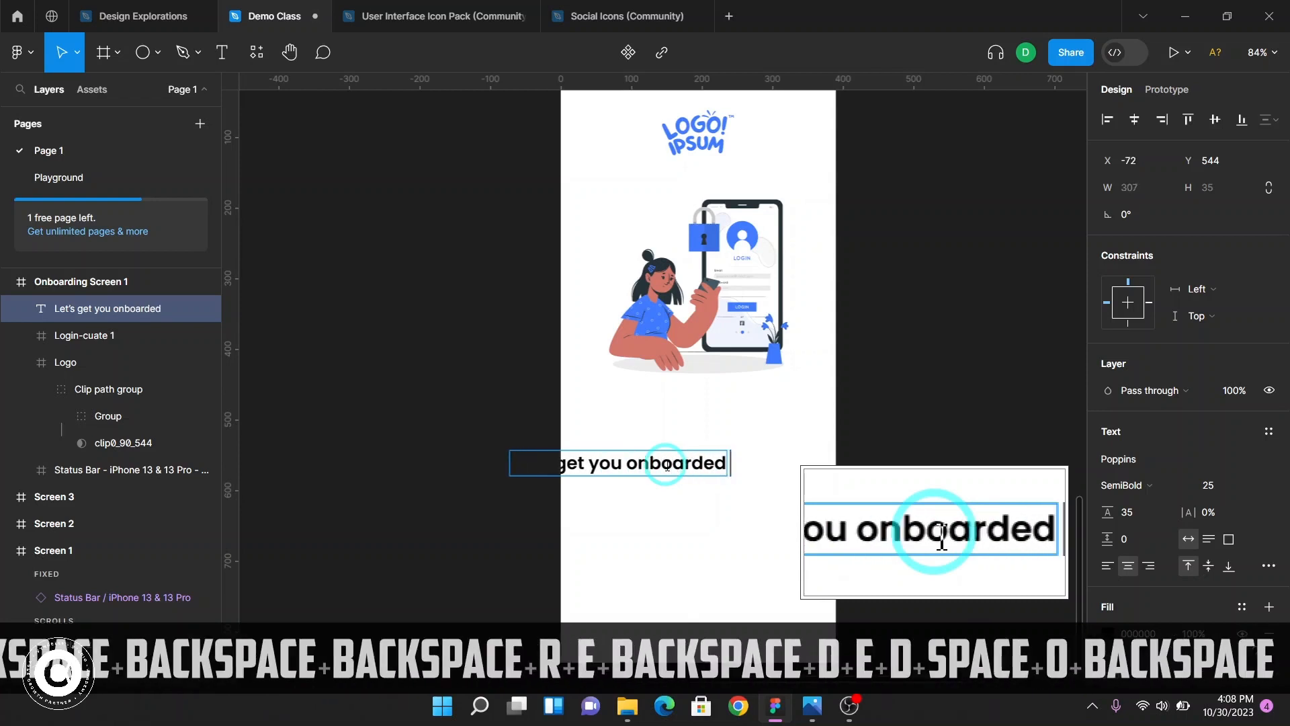
{"action": "type", "text": "in"}
{"action": "key", "text": "Return"}
{"action": "type", "text": "just "}
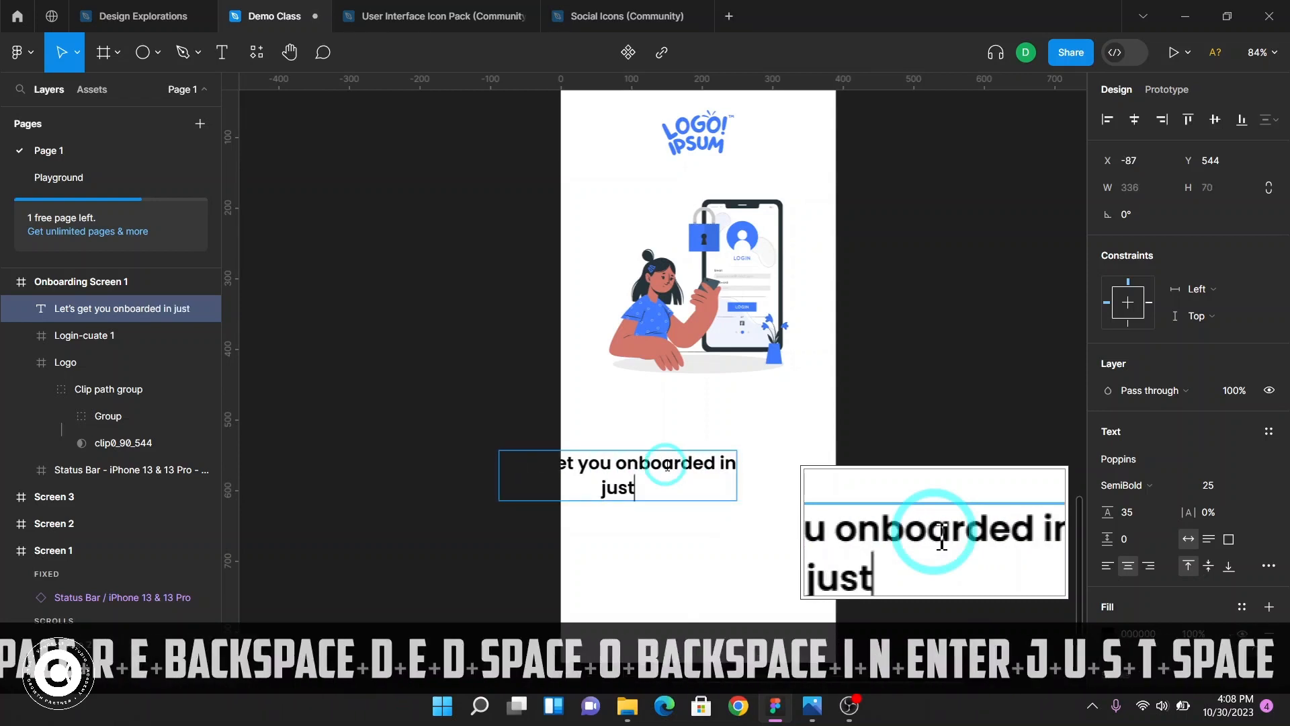
{"action": "type", "text": "30 minu"}
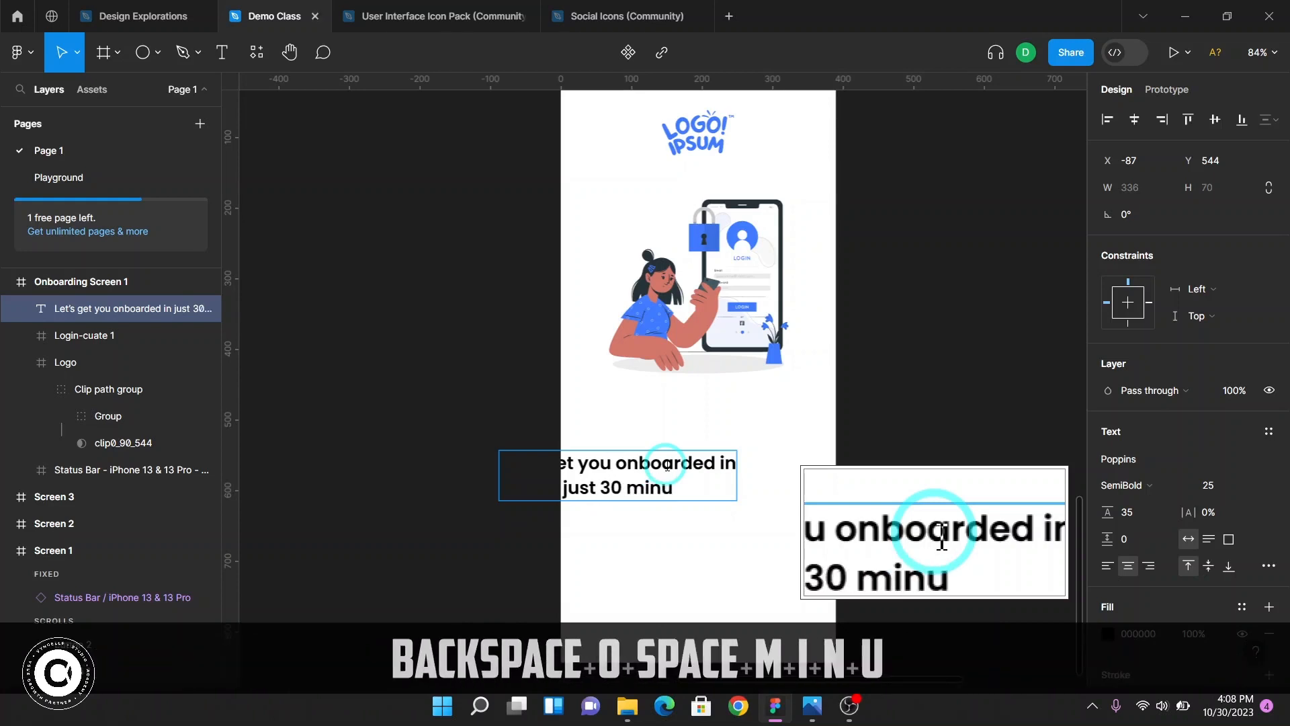
{"action": "type", "text": "tes"}
{"action": "key", "text": "ctrl+Return"}
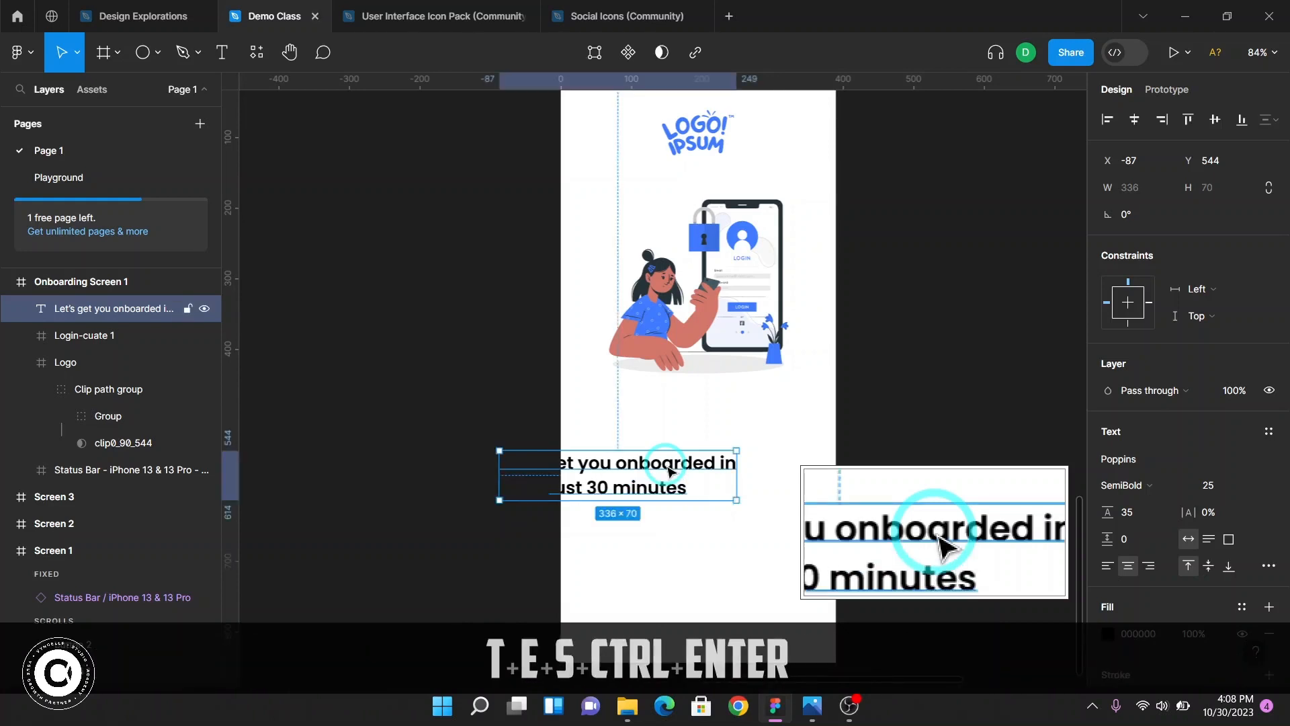
Move the headline below the illustration to about Y 531 and centre it horizontally in the frame
{"action": "key", "text": "v"}
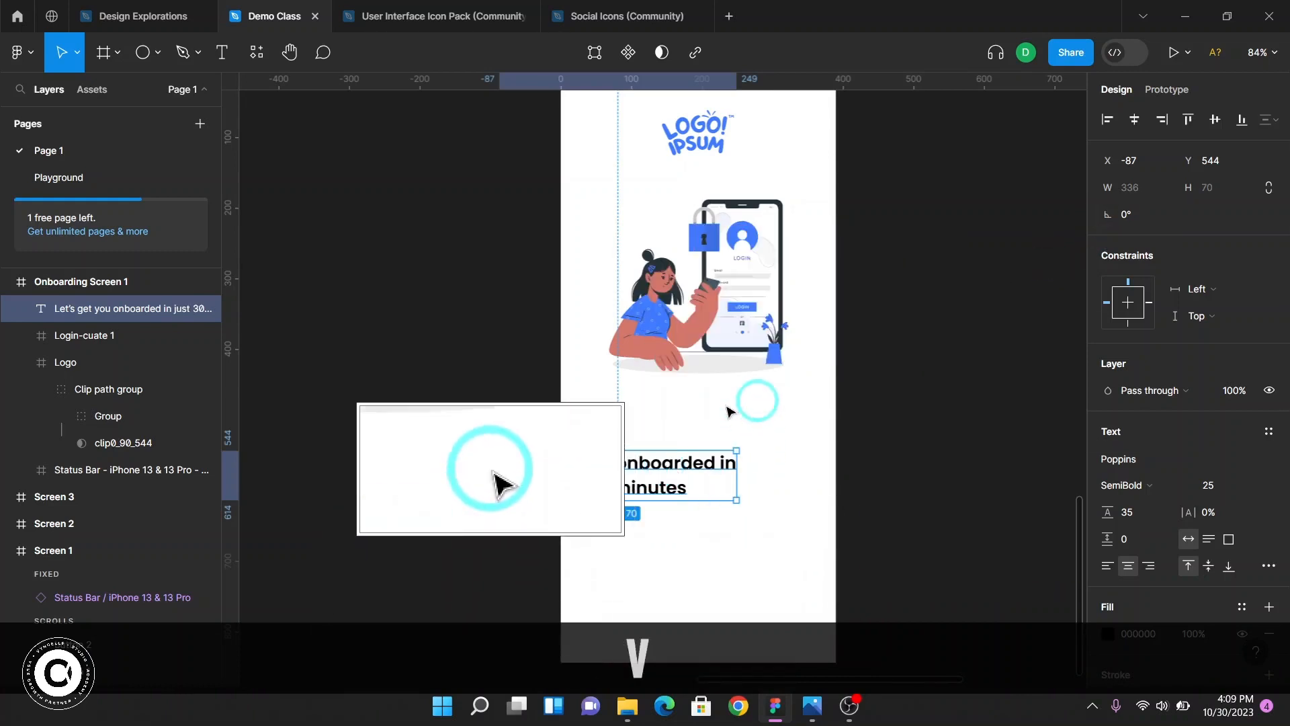
{"action": "left_click_drag", "start_coordinate": [619, 488], "coordinate": [702, 478]}
{"action": "left_click", "coordinate": [1134, 119]}
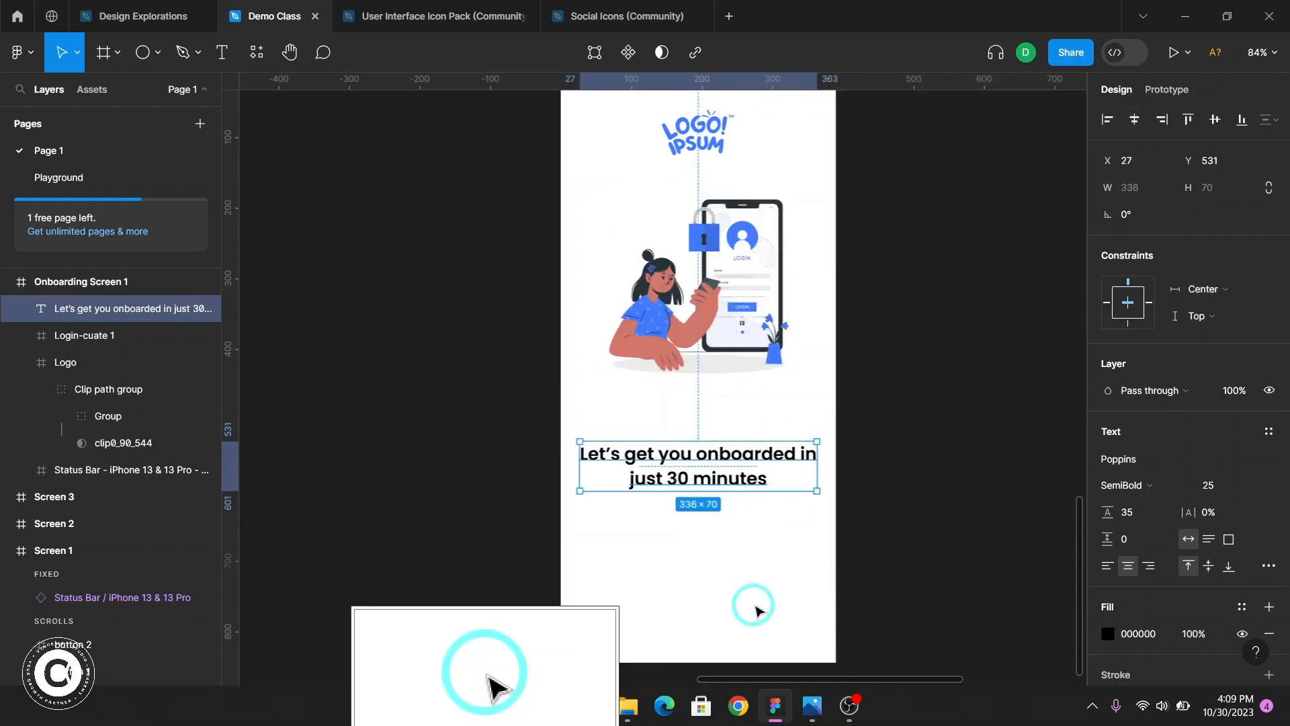
Compare the headline position in Onboarding Screen 1 with Screen 1's headline
{"action": "scroll", "coordinate": [756, 538], "scroll_direction": "up", "scroll_amount": 3}
{"action": "scroll", "coordinate": [758, 536], "scroll_direction": "up", "scroll_amount": 4}
{"action": "left_click", "coordinate": [656, 243]}
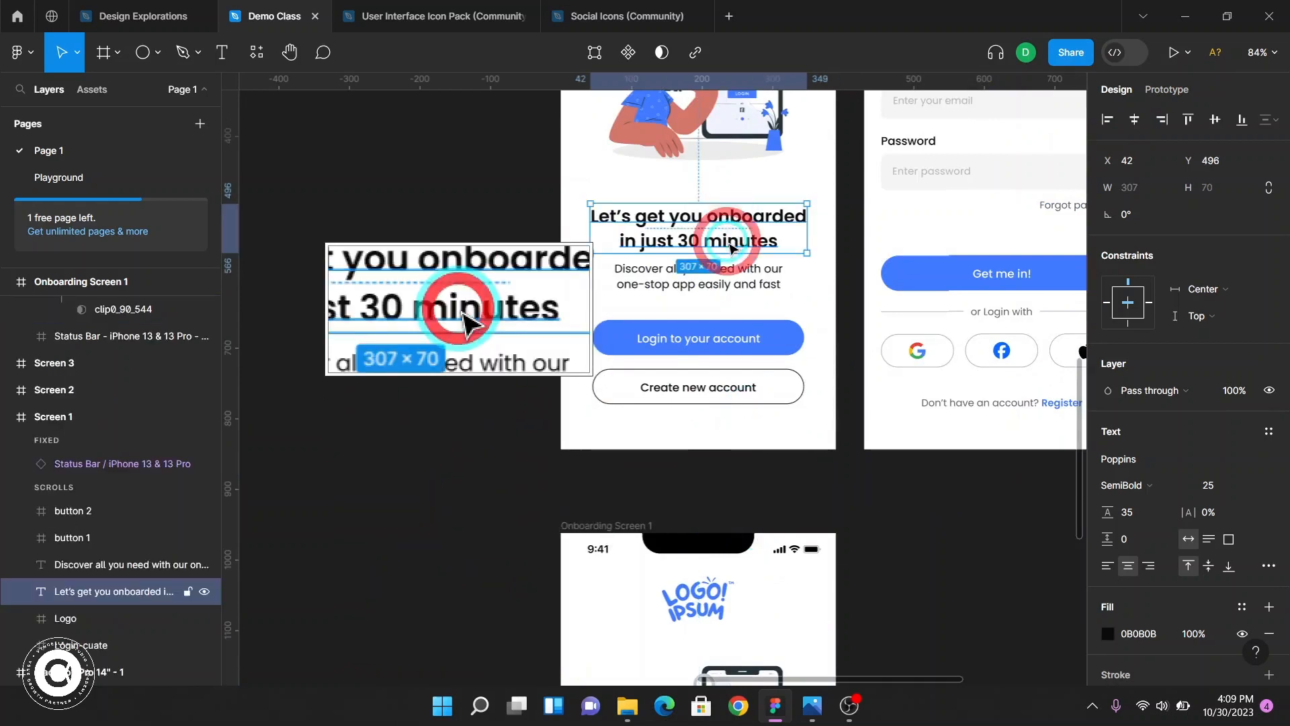
{"action": "scroll", "coordinate": [739, 504], "scroll_direction": "down", "scroll_amount": 4}
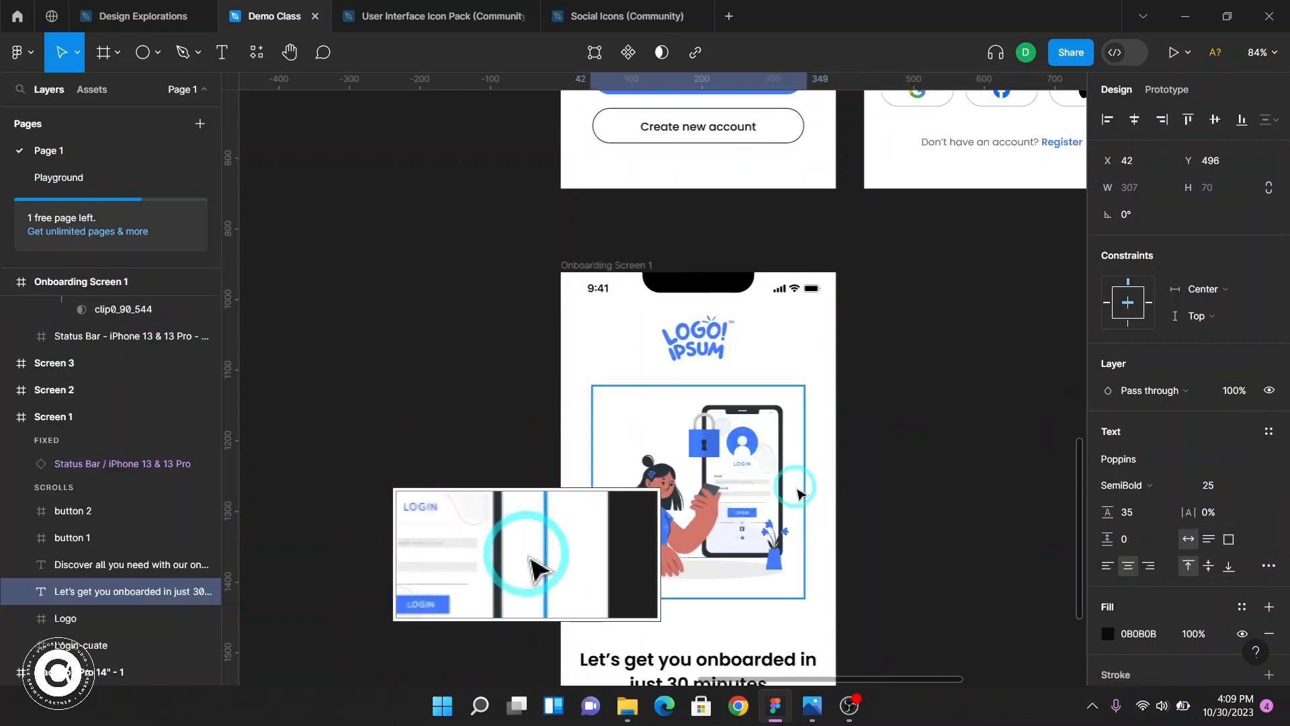
{"action": "scroll", "coordinate": [705, 497], "scroll_direction": "down", "scroll_amount": 3}
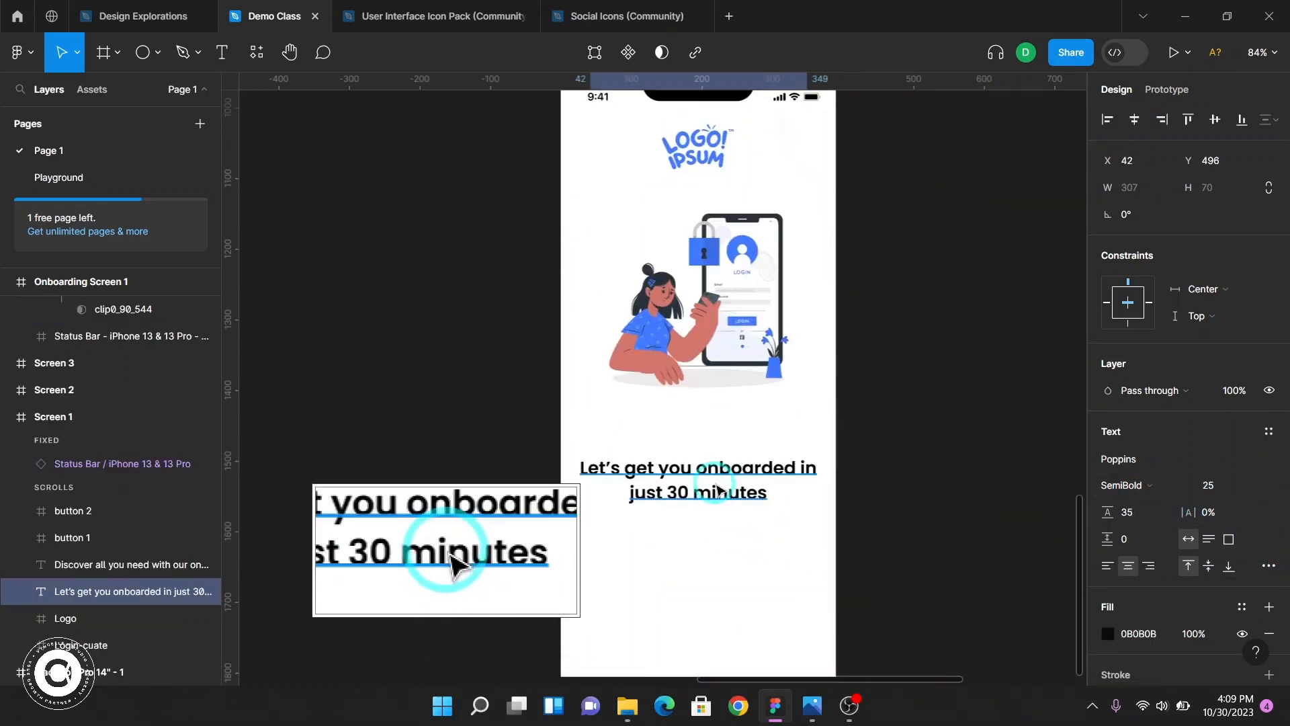
{"action": "left_click", "coordinate": [699, 494]}
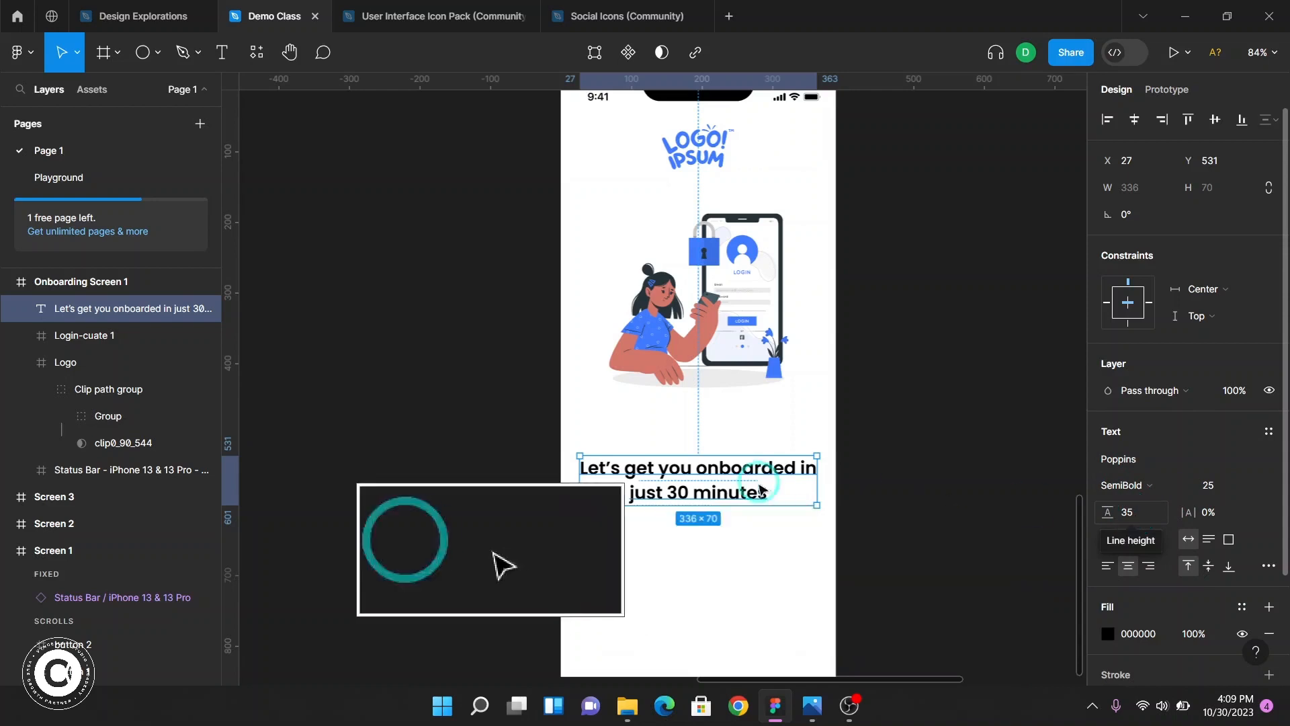
Insert a line break before "minutes" in the Onboarding Screen 1 headline
{"action": "scroll", "coordinate": [734, 479], "scroll_direction": "up", "scroll_amount": 5}
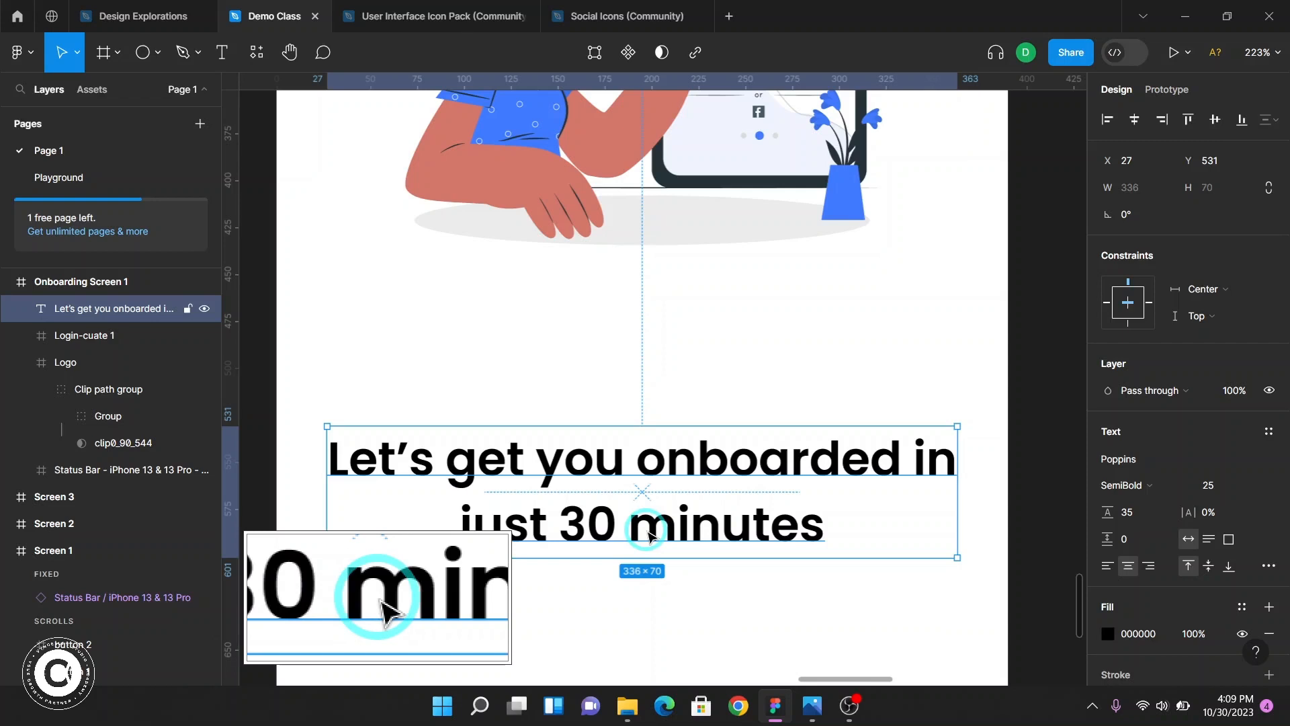
{"action": "left_click", "coordinate": [626, 530]}
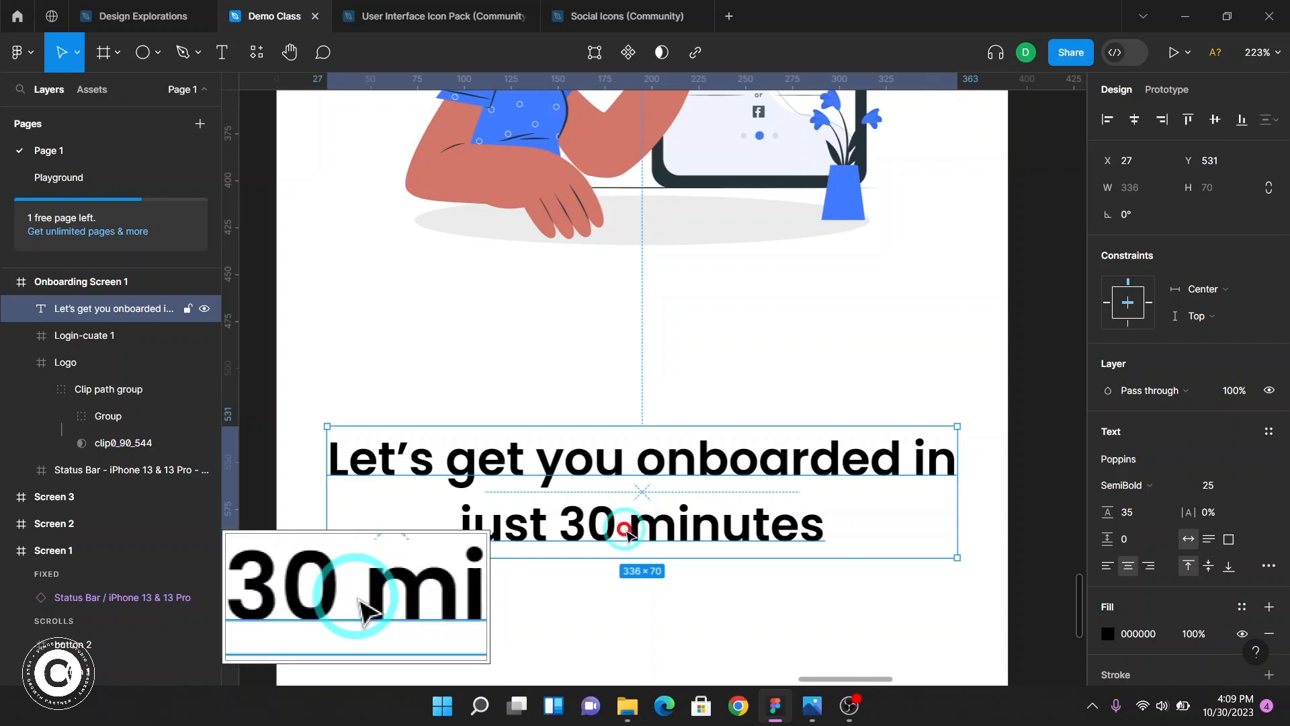
{"action": "double_click", "coordinate": [627, 530]}
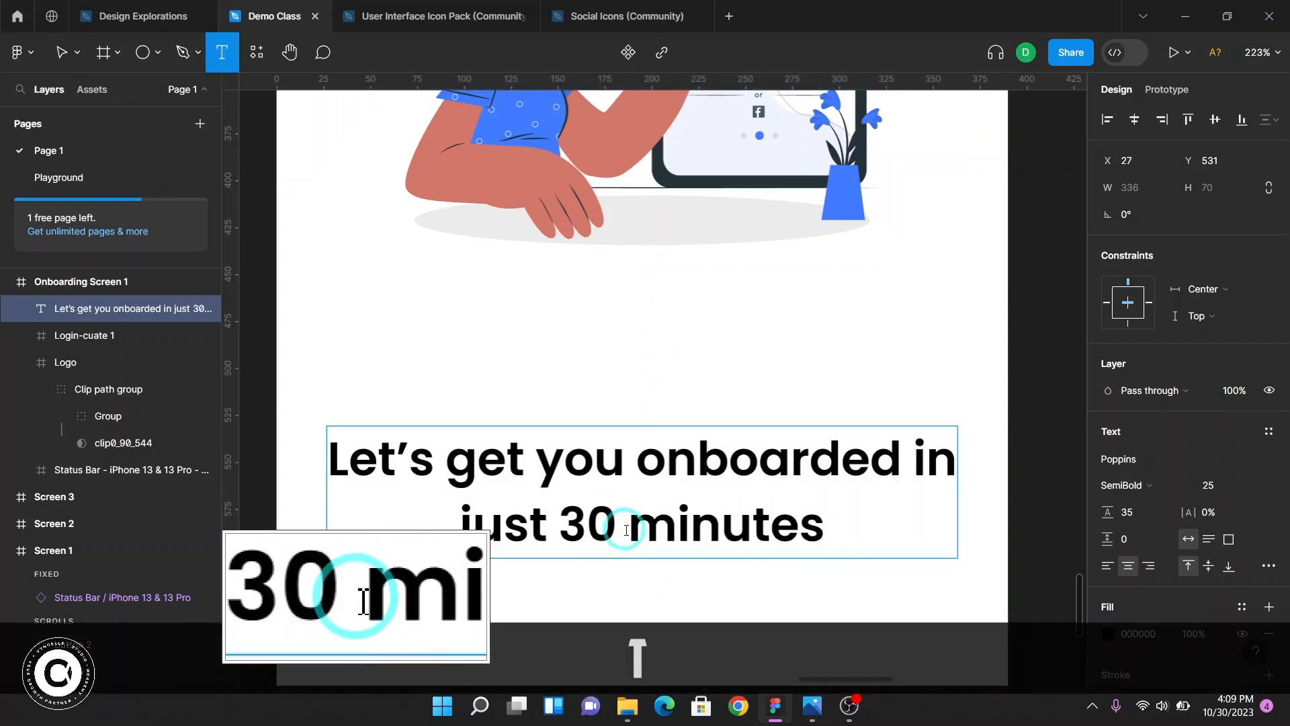
{"action": "key", "text": "BackSpace"}
{"action": "key", "text": "Return"}
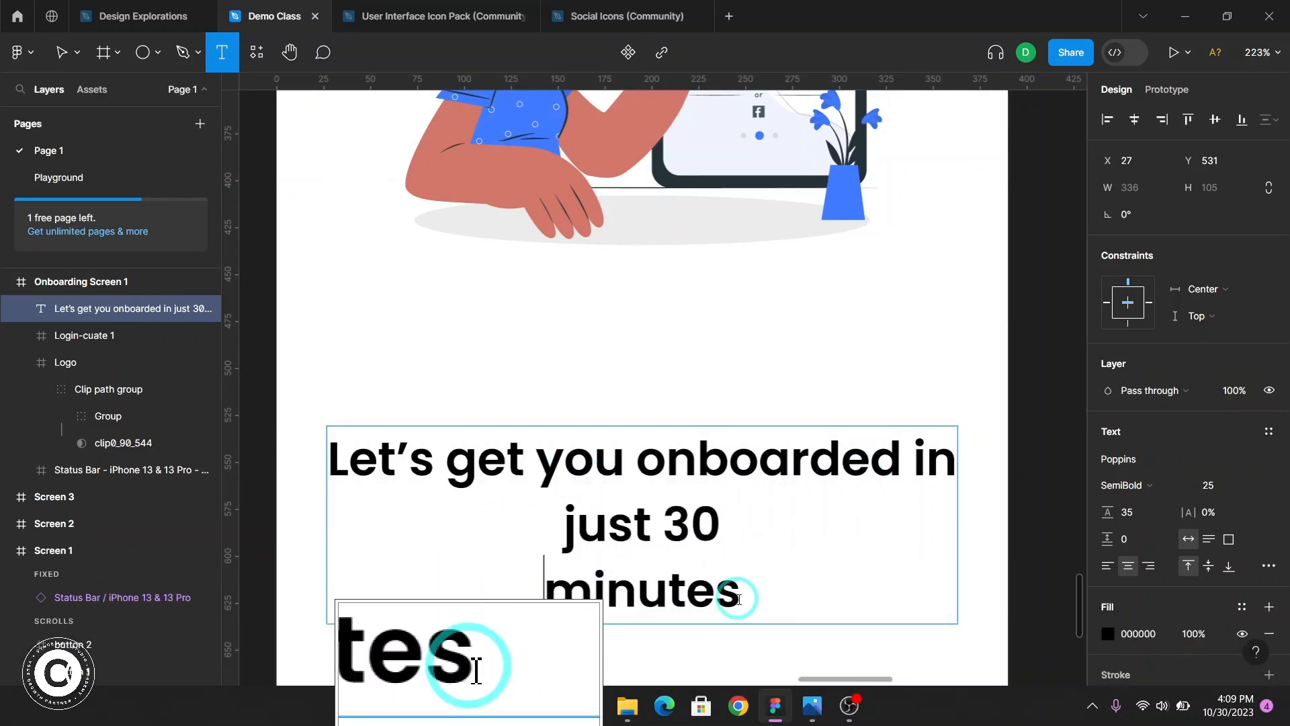
{"action": "key", "text": "ctrl+Return"}
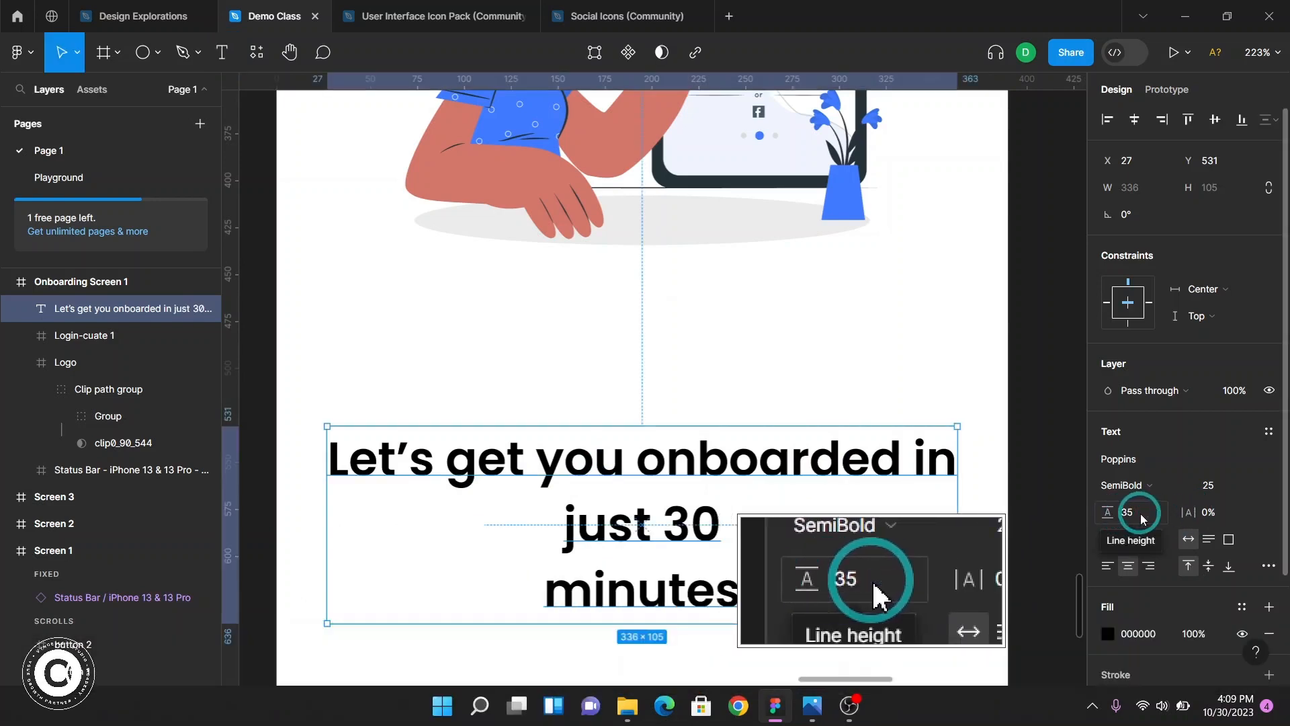
Set the headline's line height to 50 and undo both that and the line break
{"action": "left_click", "coordinate": [1134, 521]}
{"action": "type", "text": "50"}
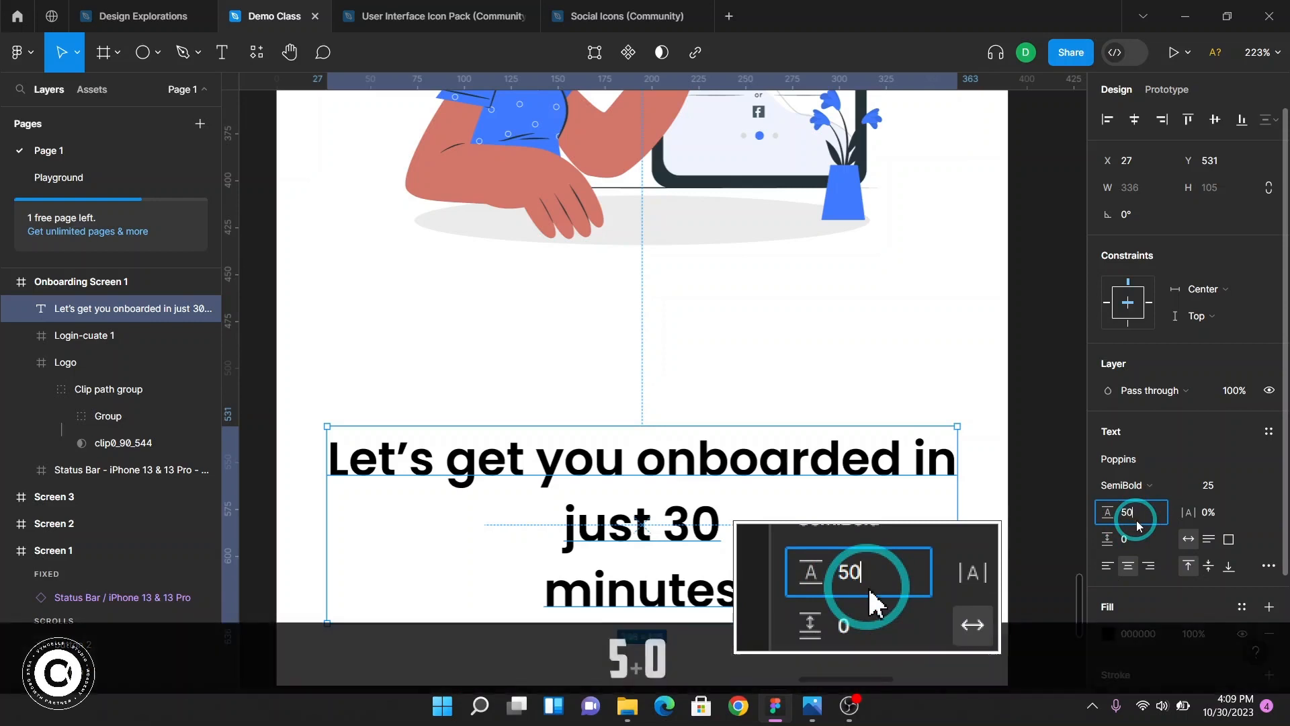
{"action": "key", "text": "Return"}
{"action": "scroll", "coordinate": [755, 497], "scroll_direction": "down", "scroll_amount": 2}
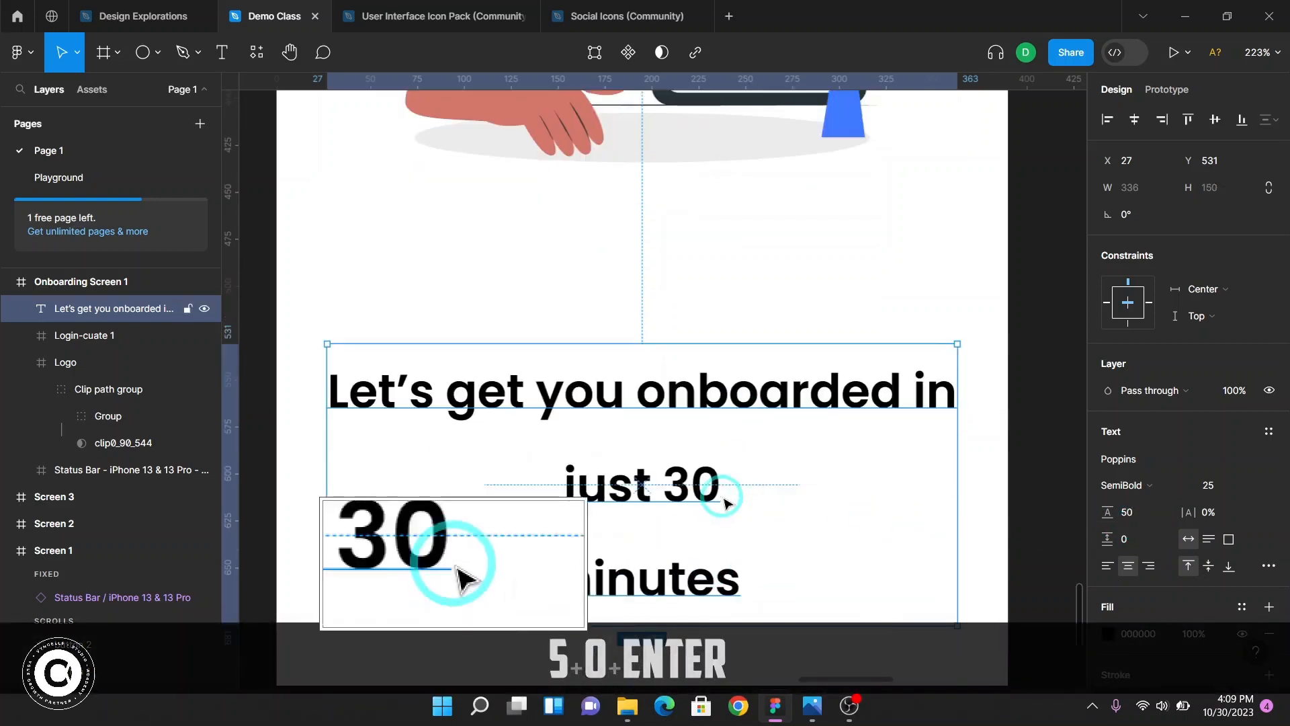
{"action": "key", "text": "ctrl+z"}
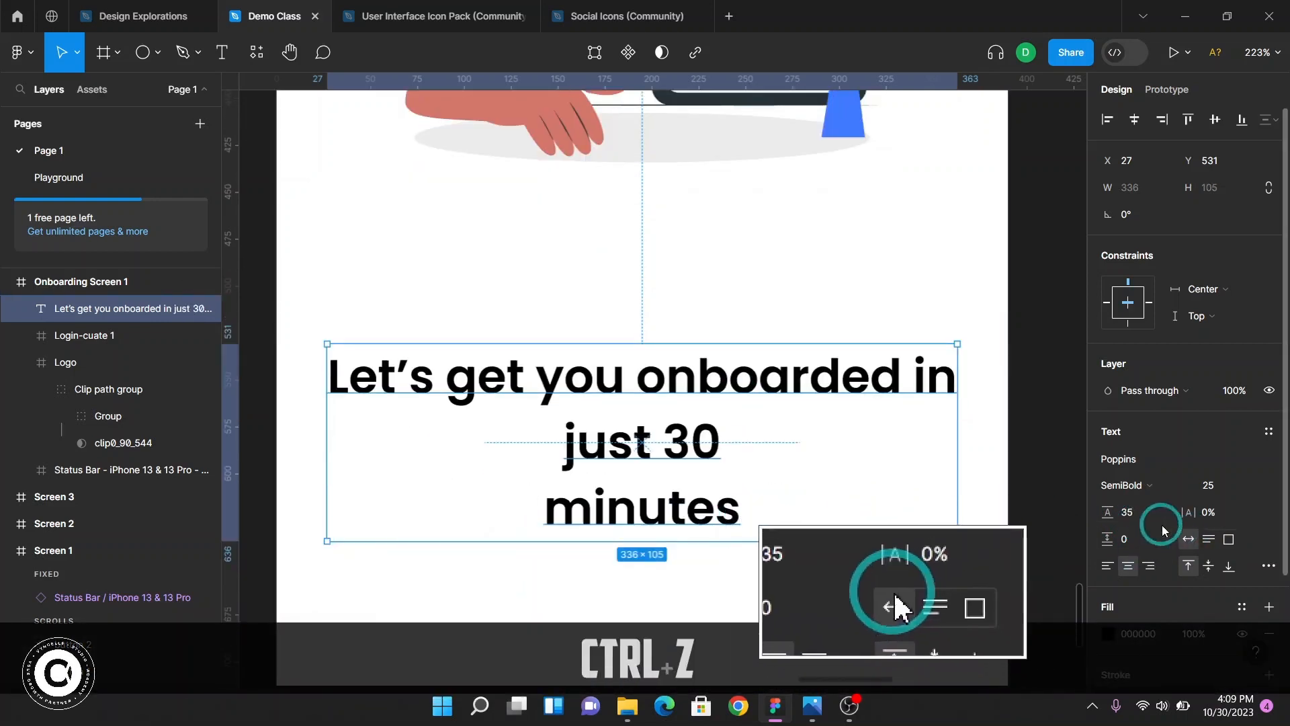
{"action": "key", "text": "ctrl+z"}
{"action": "key", "text": "ctrl+z"}
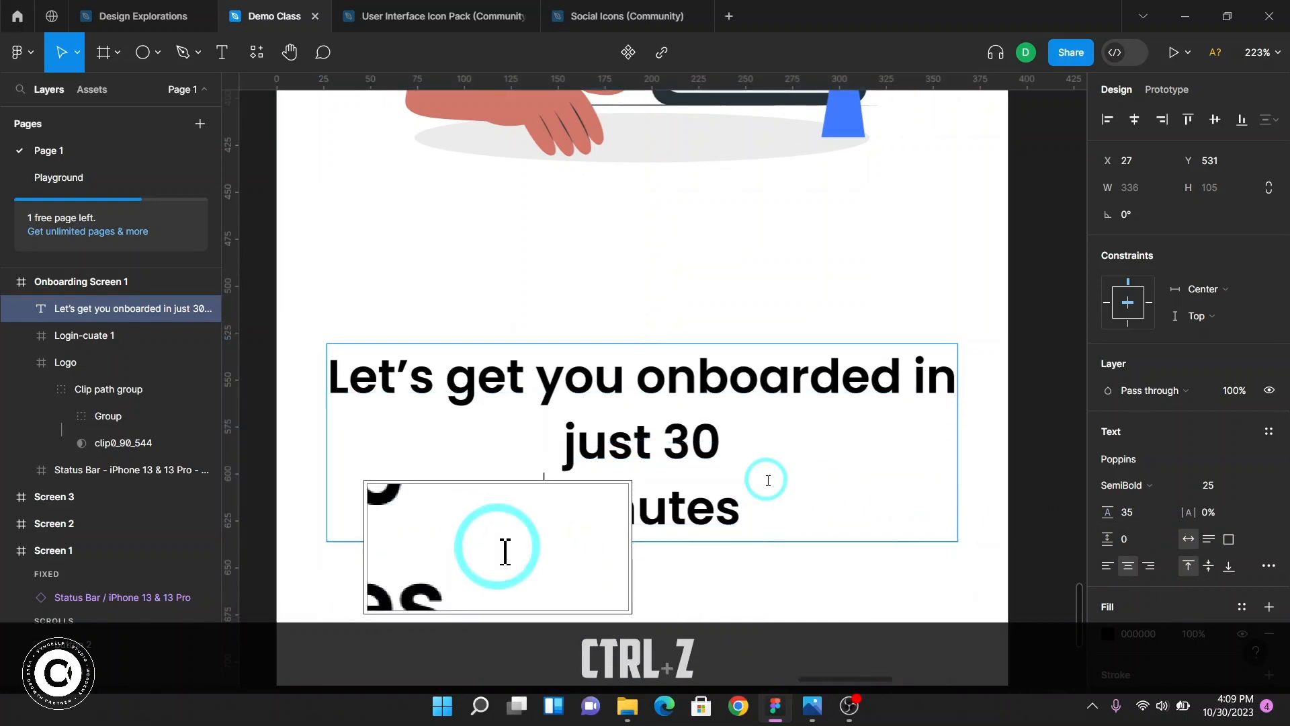
{"action": "key", "text": "ctrl+Return"}
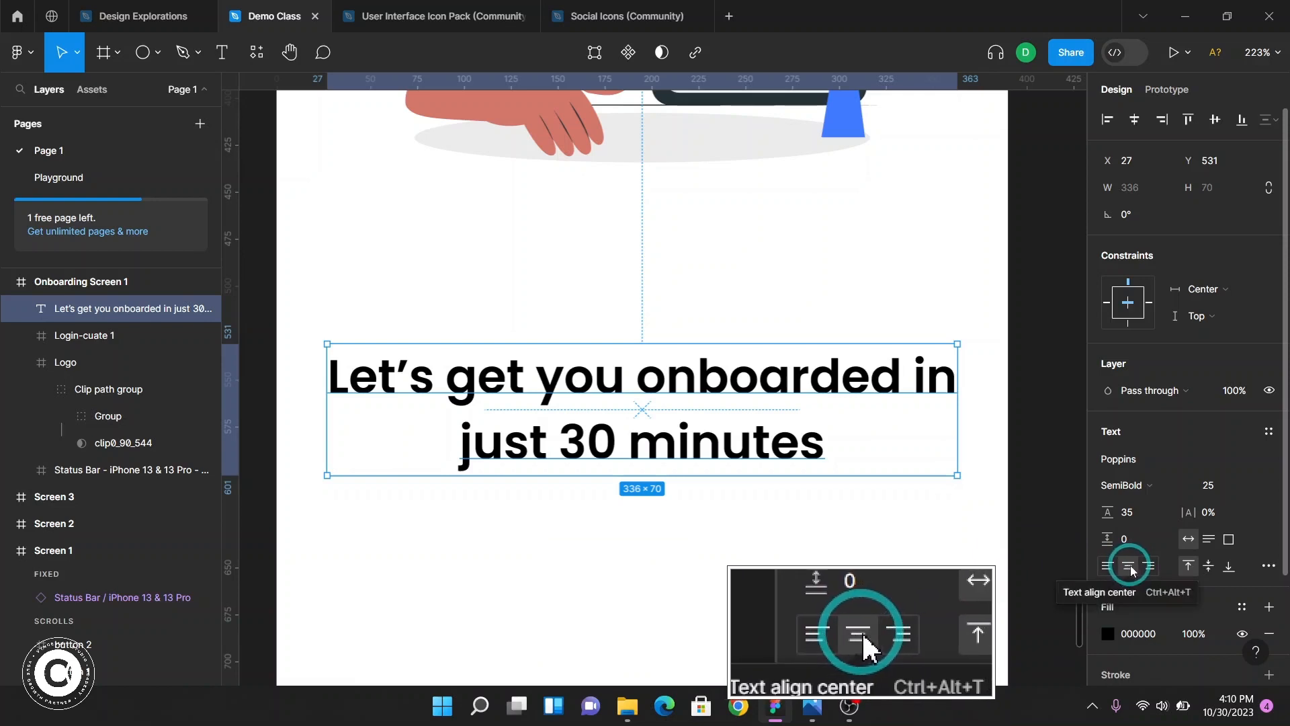
Nudge the headline up closer to the illustration, to about Y 496
{"action": "left_click", "coordinate": [955, 516]}
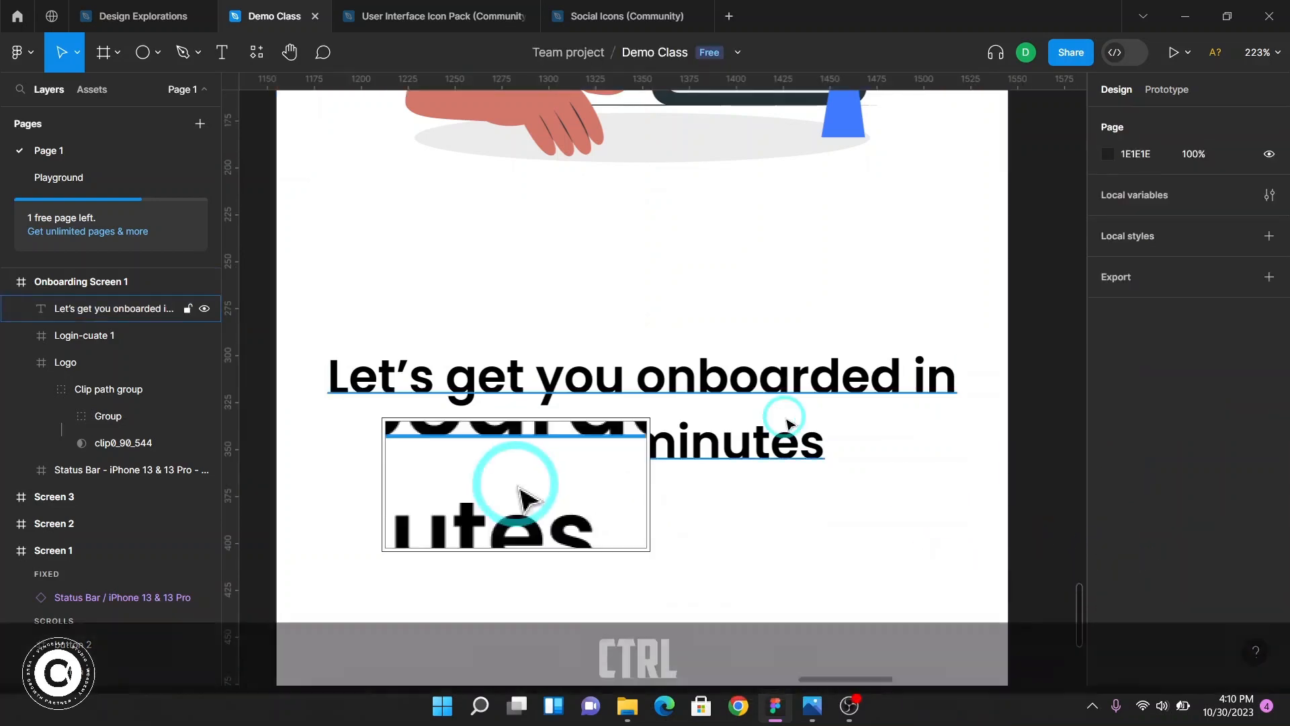
{"action": "scroll", "coordinate": [779, 423], "scroll_direction": "down", "scroll_amount": 10}
{"action": "left_click", "coordinate": [775, 427], "text": "ctrl"}
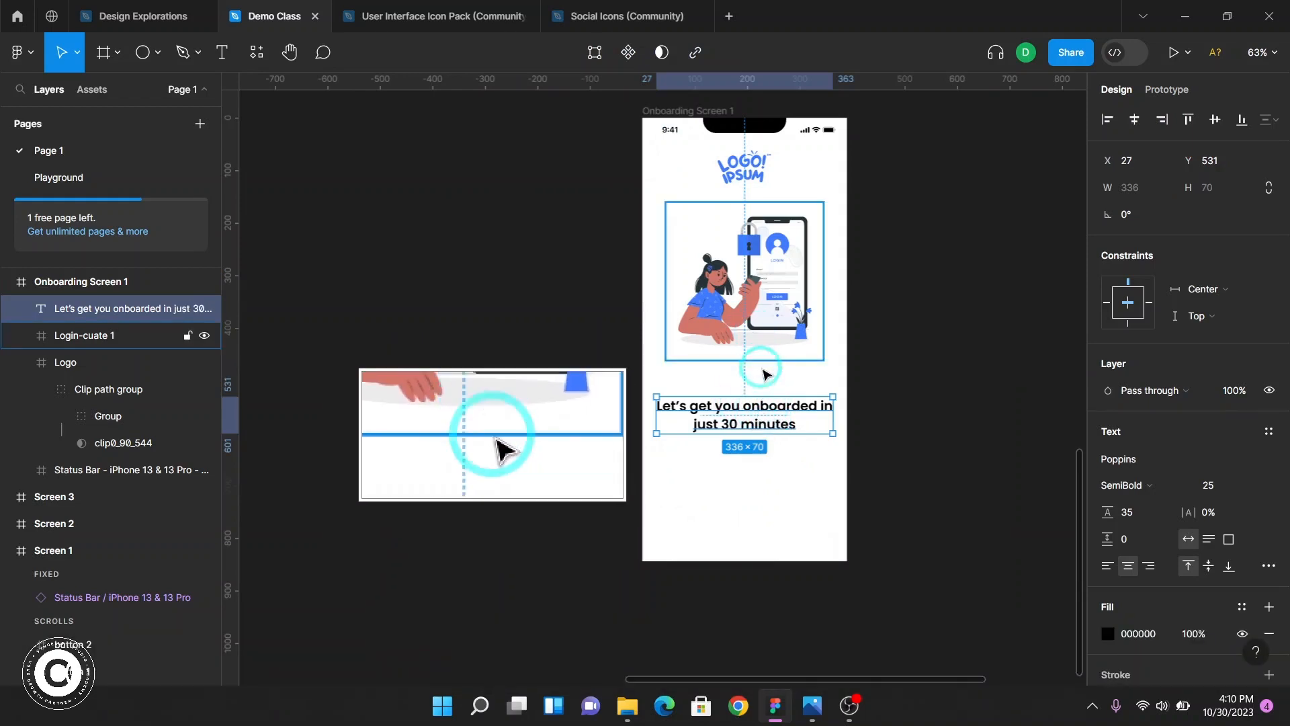
{"action": "key", "text": "alt"}
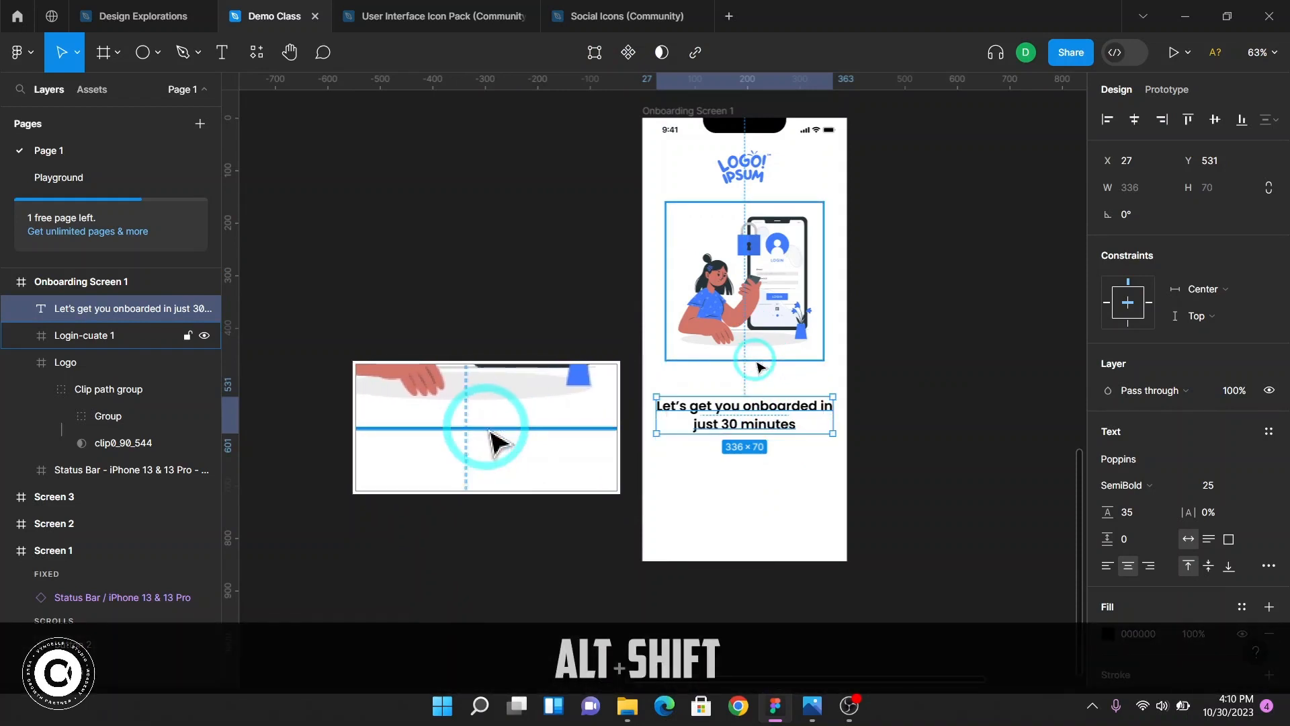
{"action": "key", "text": "shift+Up"}
{"action": "key", "text": "shift+Up"}
{"action": "key", "text": "shift+Up"}
{"action": "key", "text": "alt"}
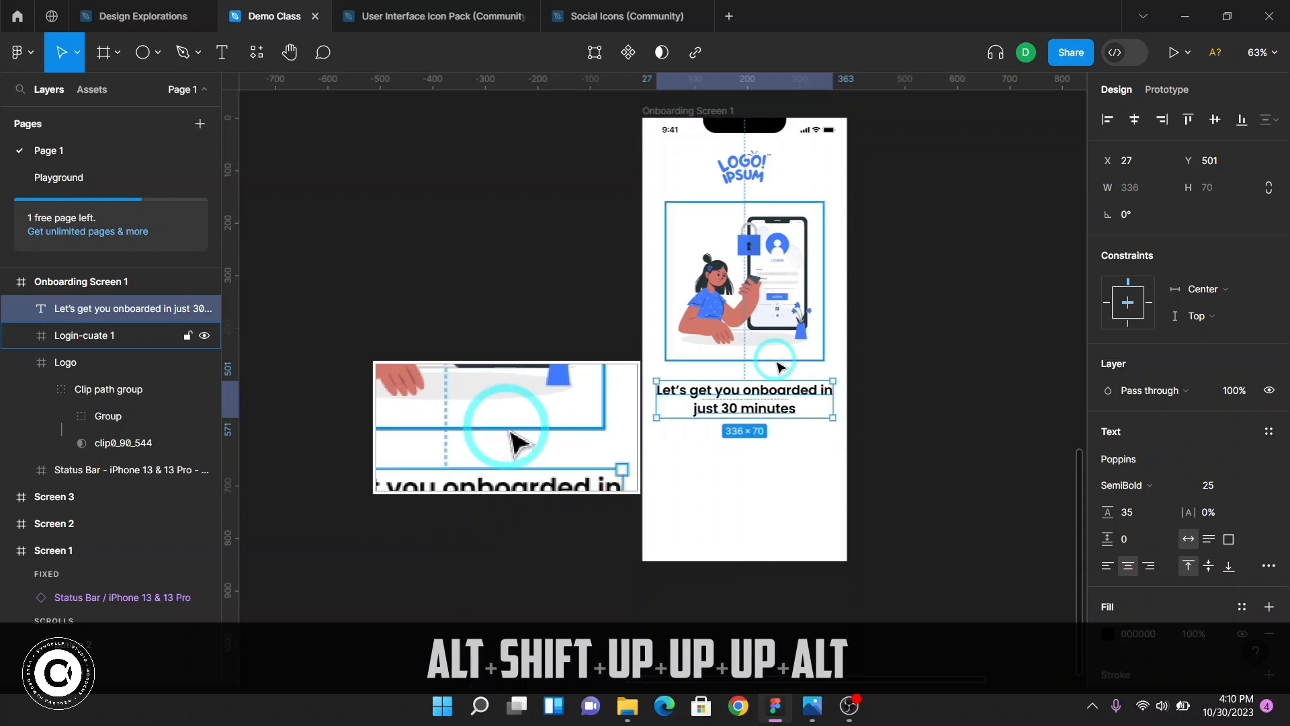
{"action": "key", "text": "Up"}
{"action": "key", "text": "Up"}
{"action": "key", "text": "Up"}
{"action": "key", "text": "Up"}
{"action": "key", "text": "Up"}
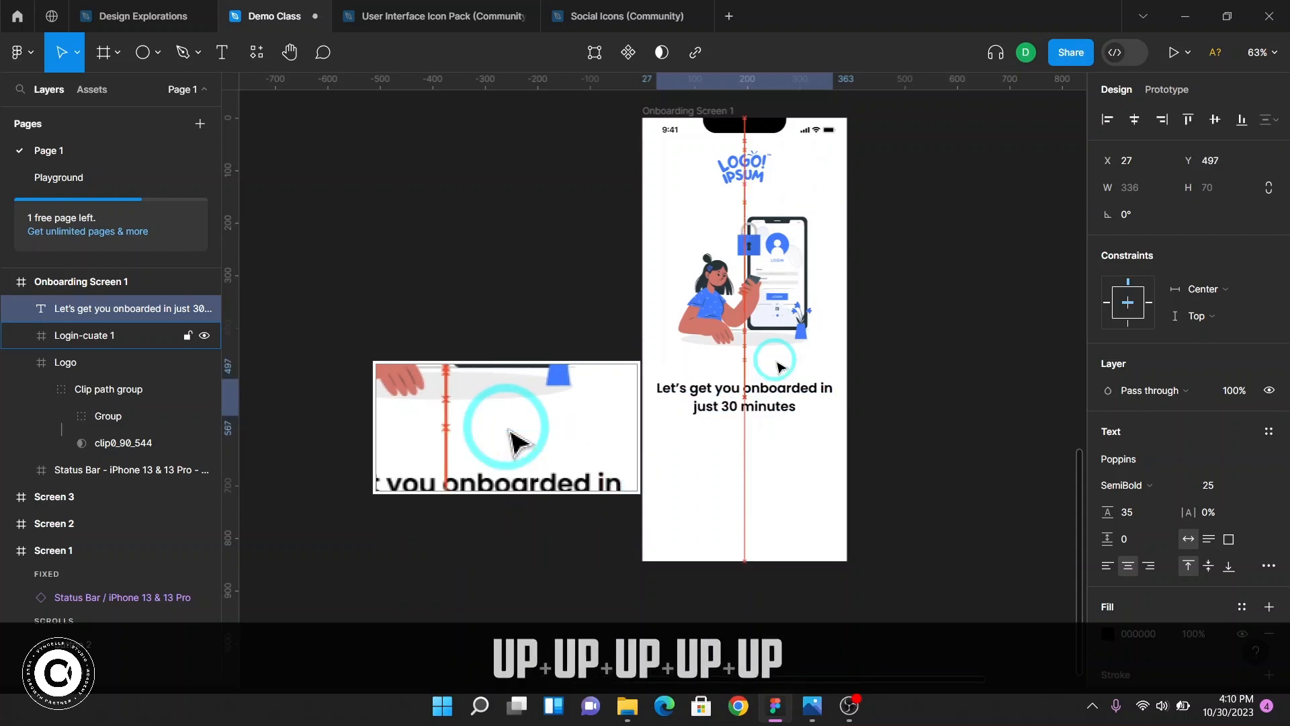
{"action": "key", "text": "alt"}
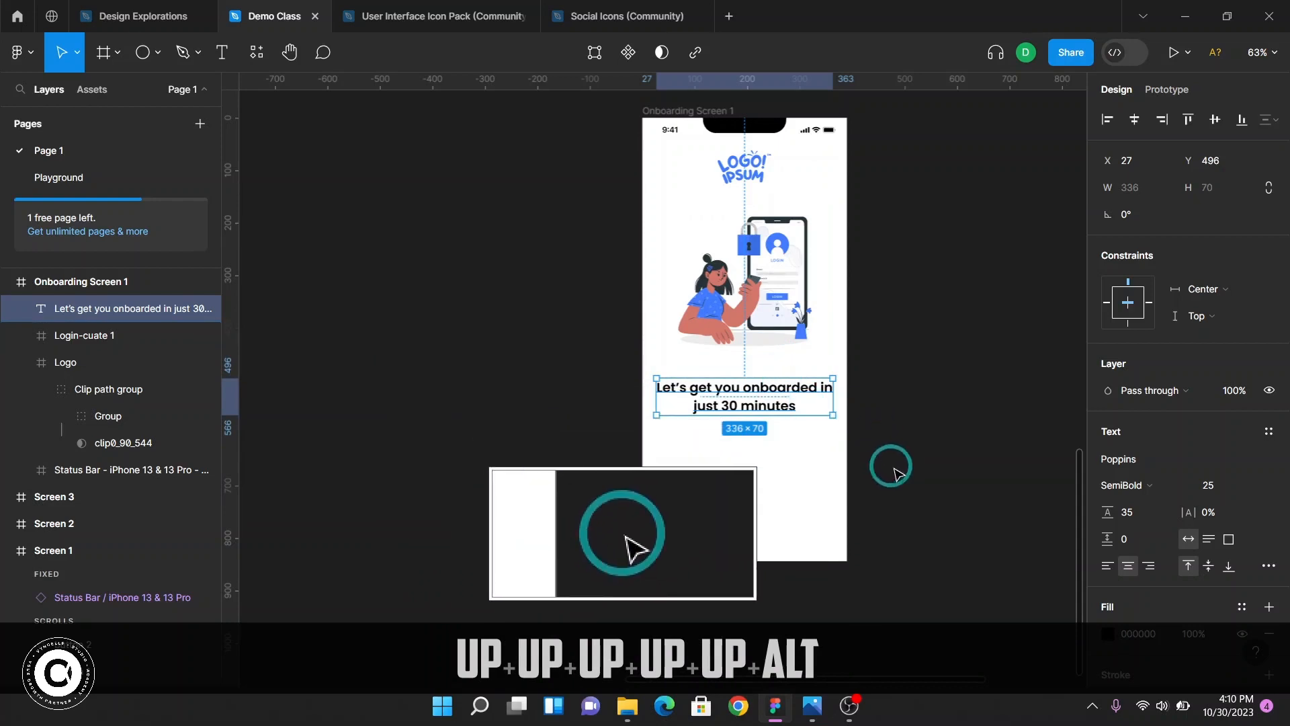
{"action": "left_click", "coordinate": [855, 461]}
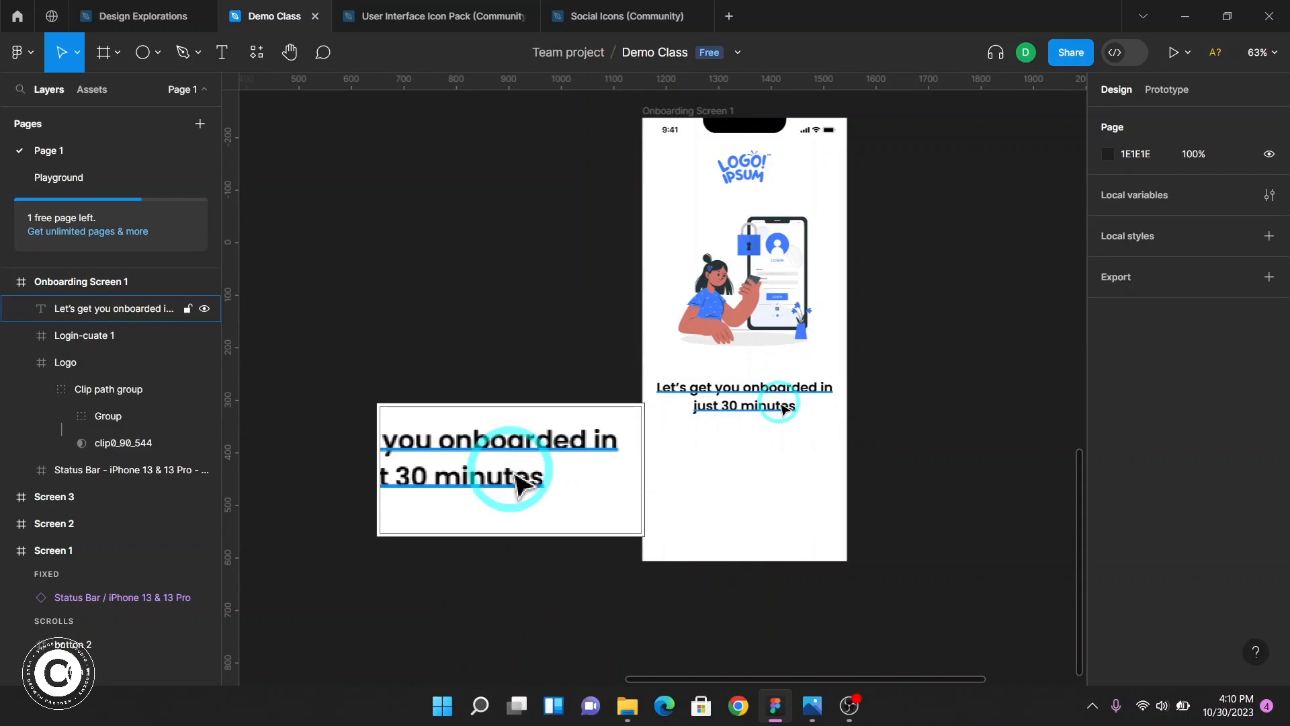
Copy Screen 1's subtitle "Discover all you need with our one-stop app easily and fast" and paste it into Onboarding Screen 1
{"action": "key", "text": "F2"}
{"action": "scroll", "coordinate": [823, 430], "scroll_direction": "up", "scroll_amount": 5}
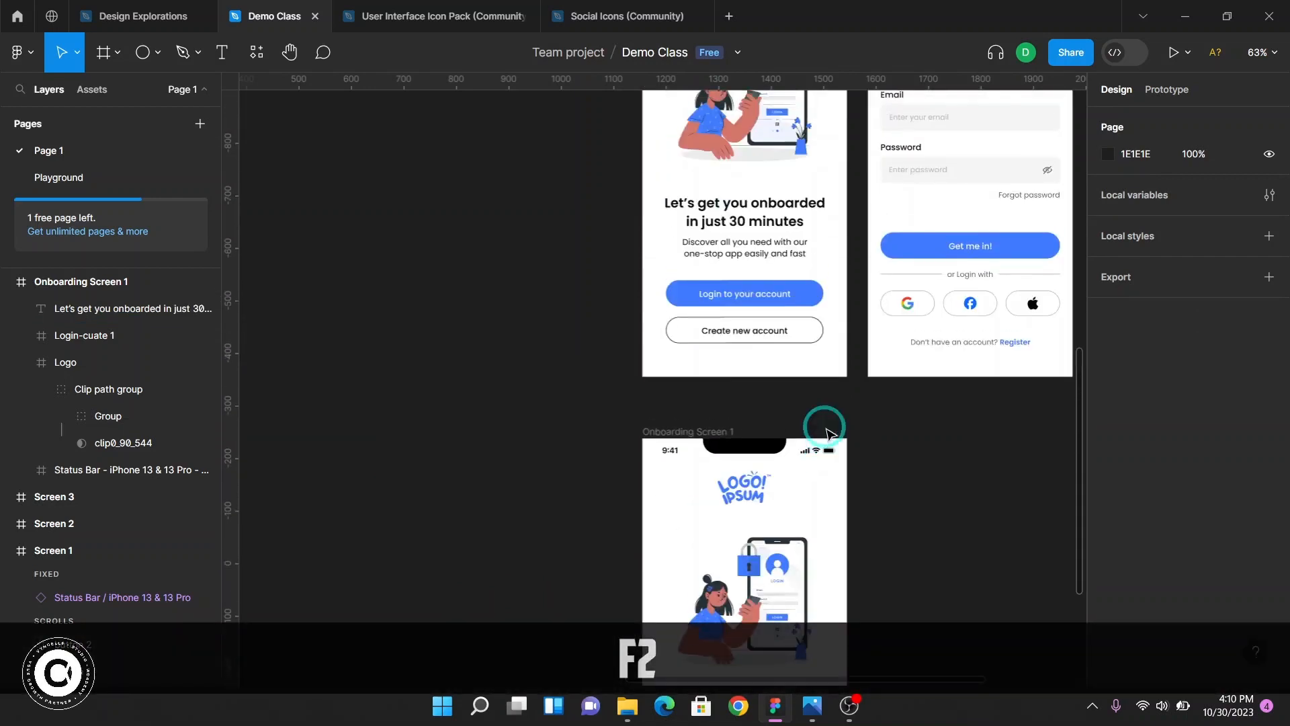
{"action": "scroll", "coordinate": [749, 259], "scroll_direction": "up", "scroll_amount": 5}
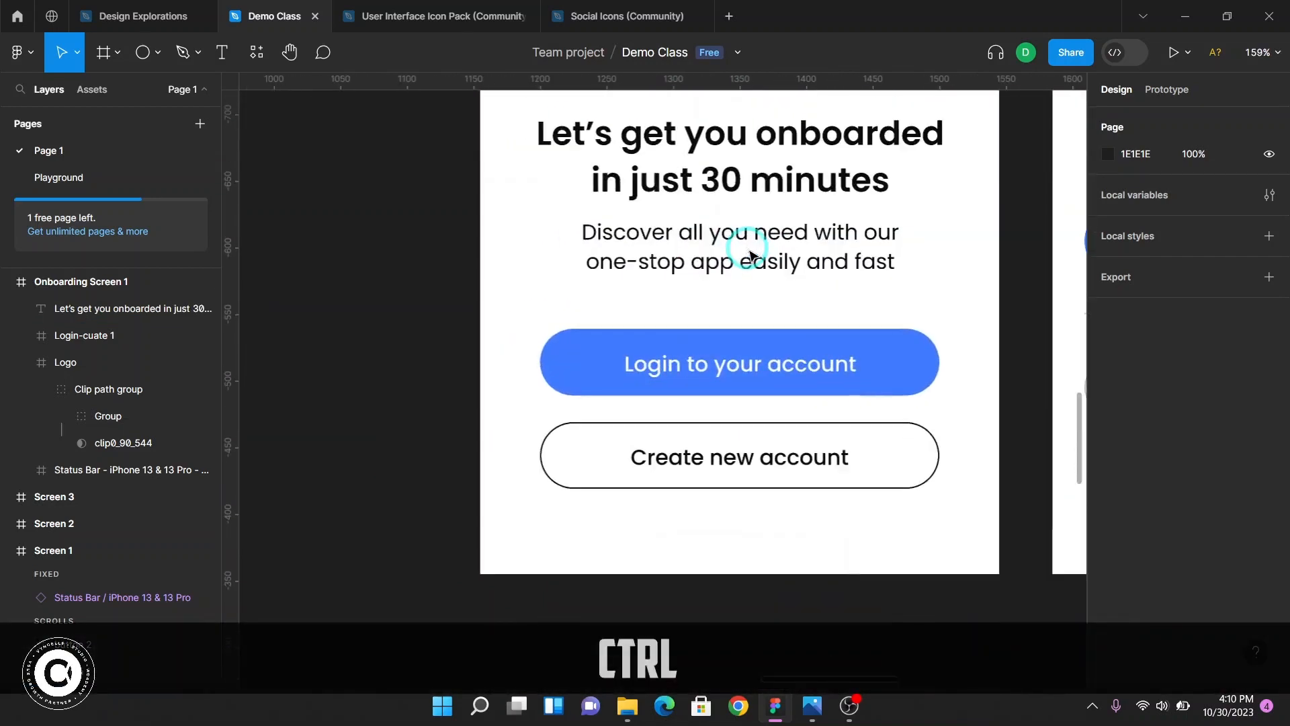
{"action": "left_click", "coordinate": [775, 264], "text": "ctrl"}
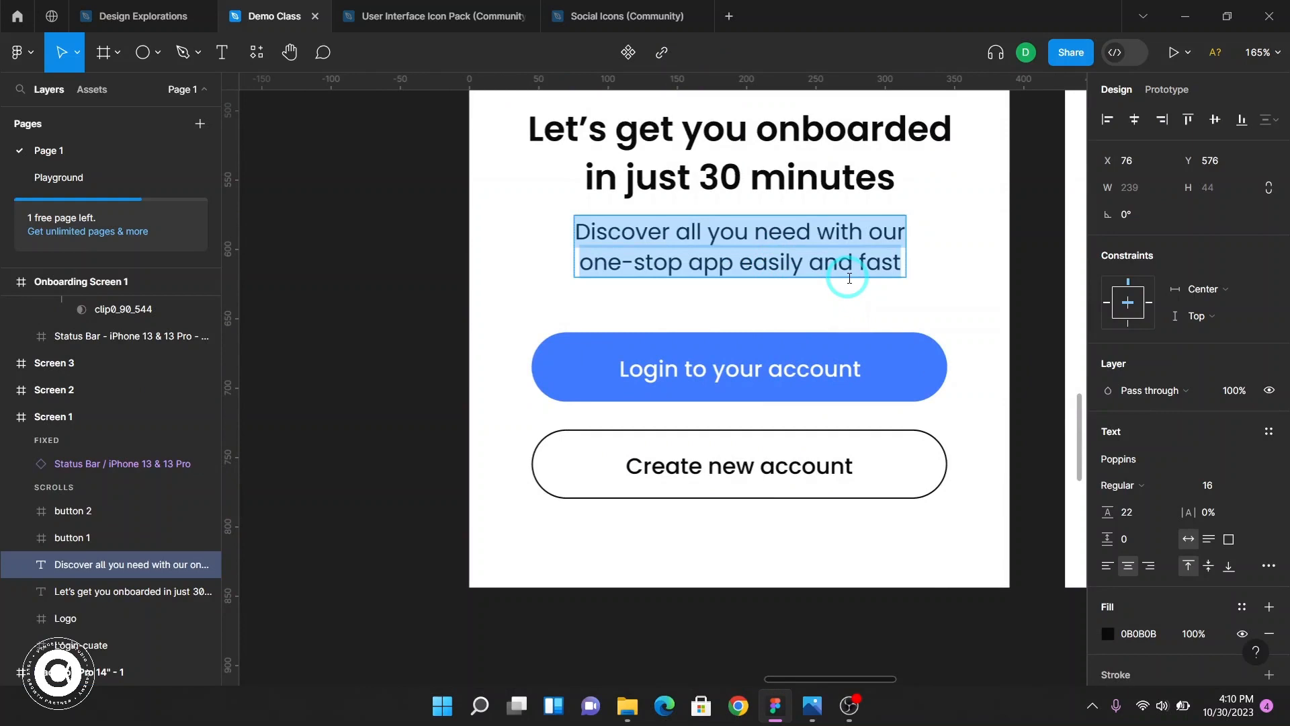
{"action": "key", "text": "ctrl+c"}
{"action": "key", "text": "ctrl+c"}
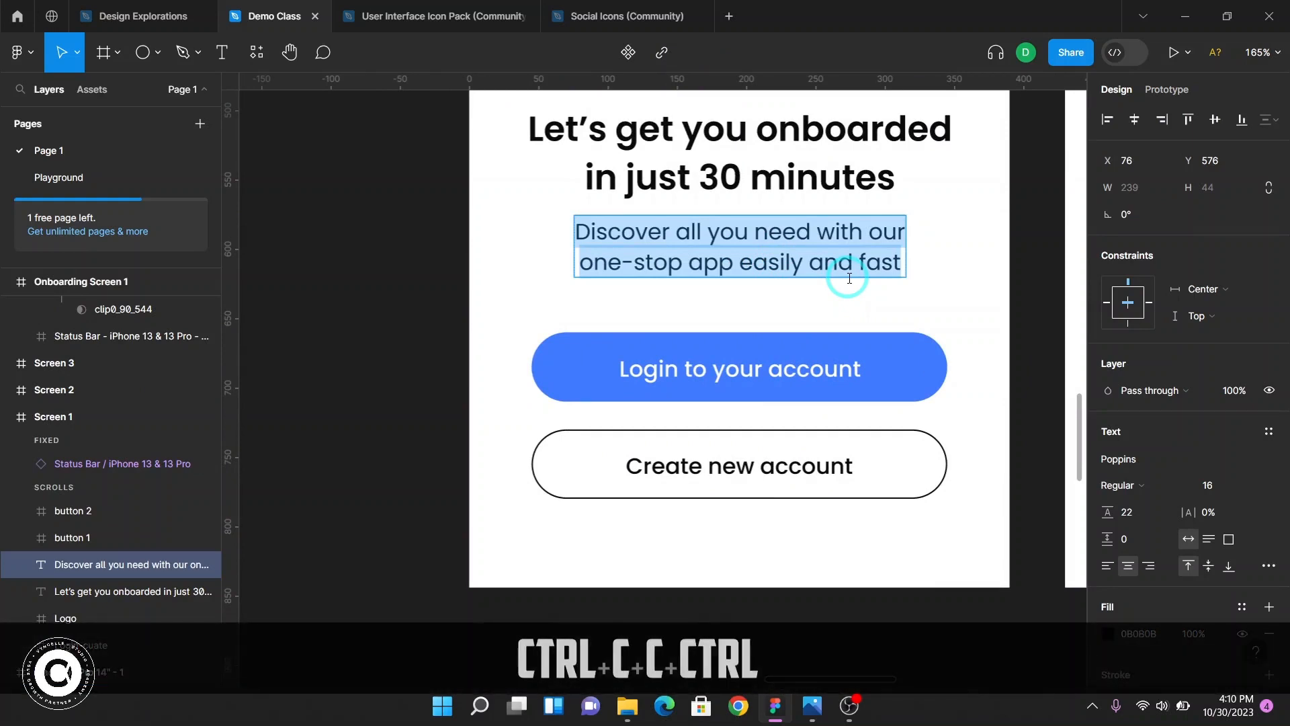
{"action": "key", "text": "ctrl+Return"}
{"action": "scroll", "coordinate": [790, 423], "scroll_direction": "down", "scroll_amount": 15}
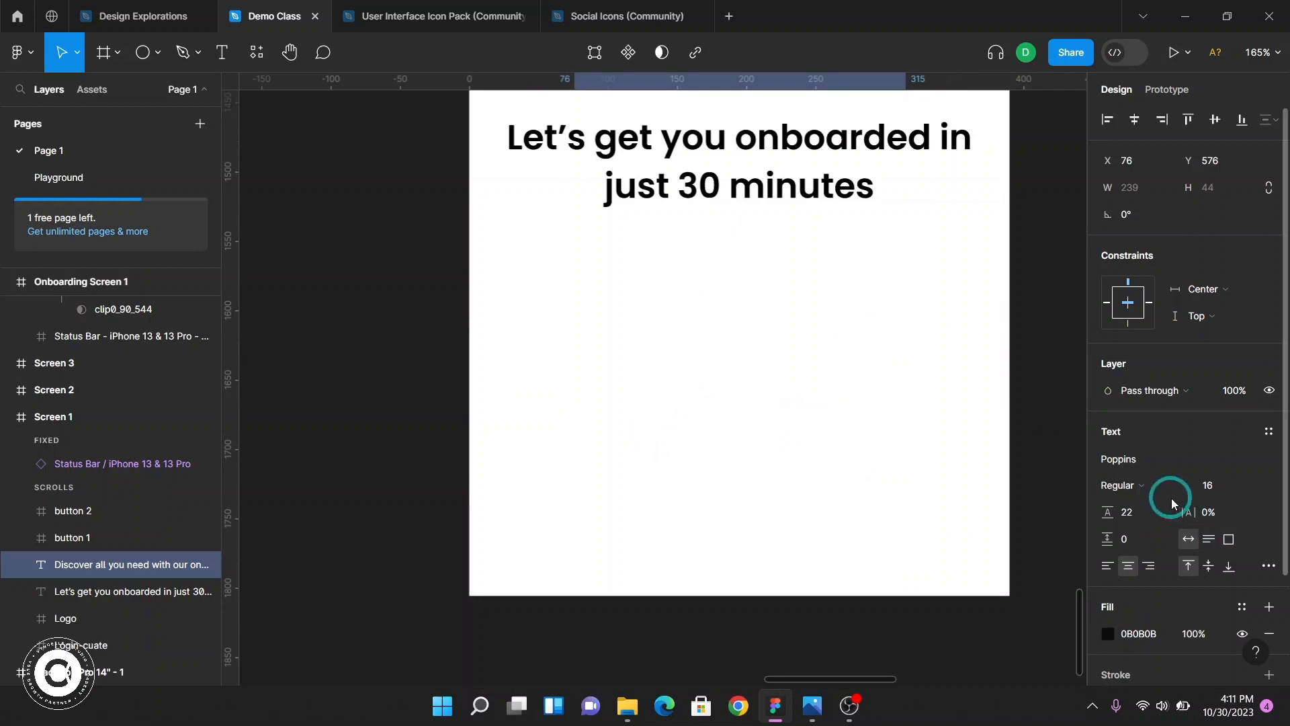
{"action": "key", "text": "F2"}
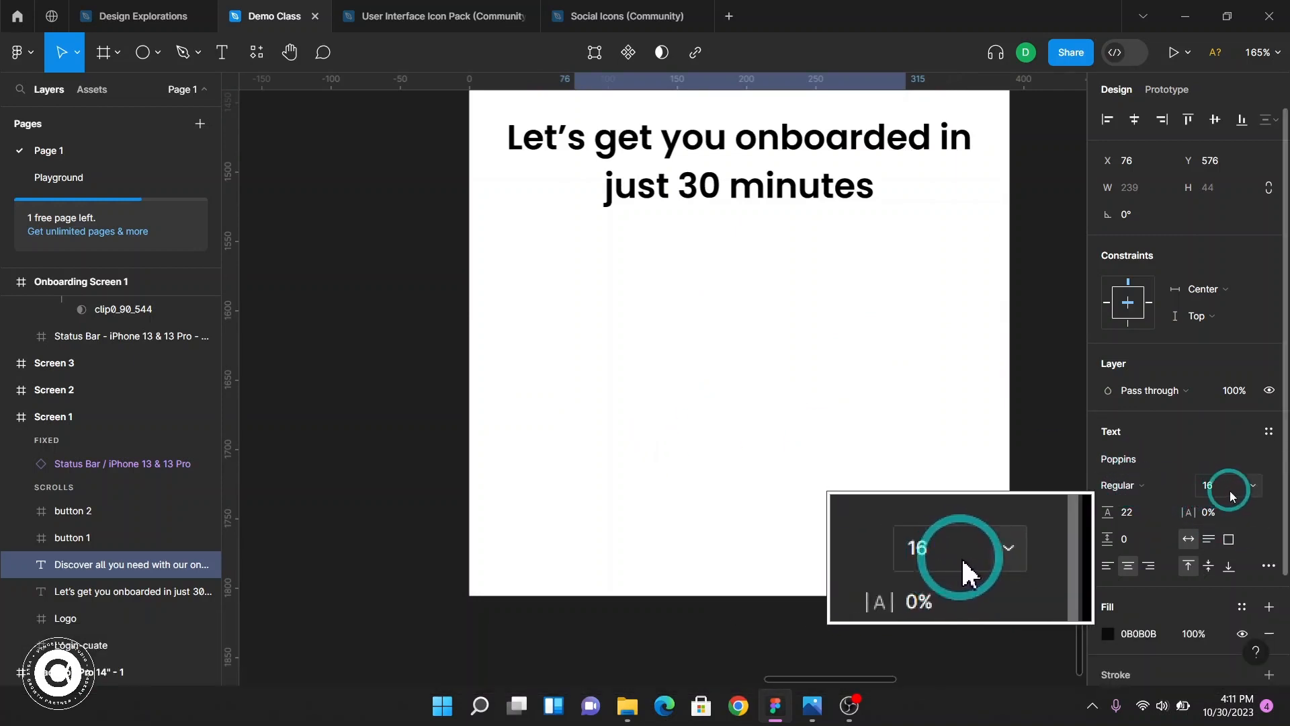
{"action": "left_click", "coordinate": [219, 54]}
{"action": "left_click", "coordinate": [551, 277]}
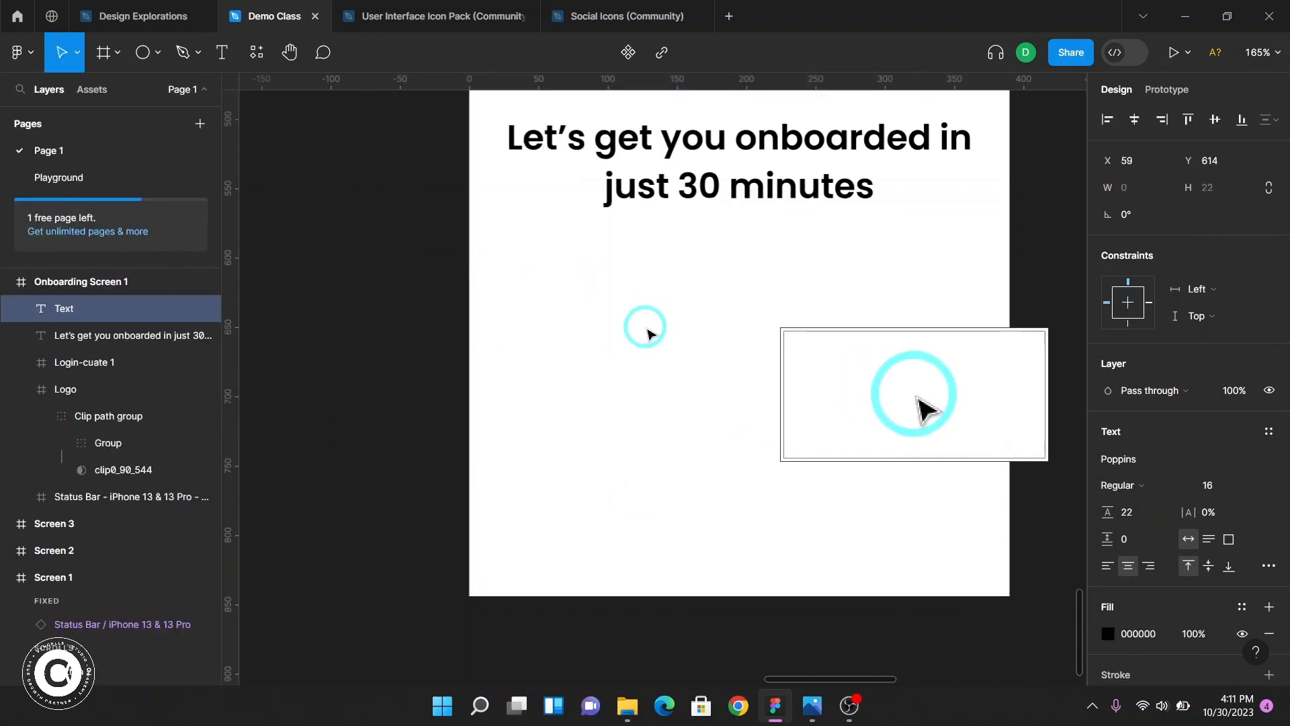
{"action": "key", "text": "ctrl+v"}
{"action": "key", "text": "ctrl+Return"}
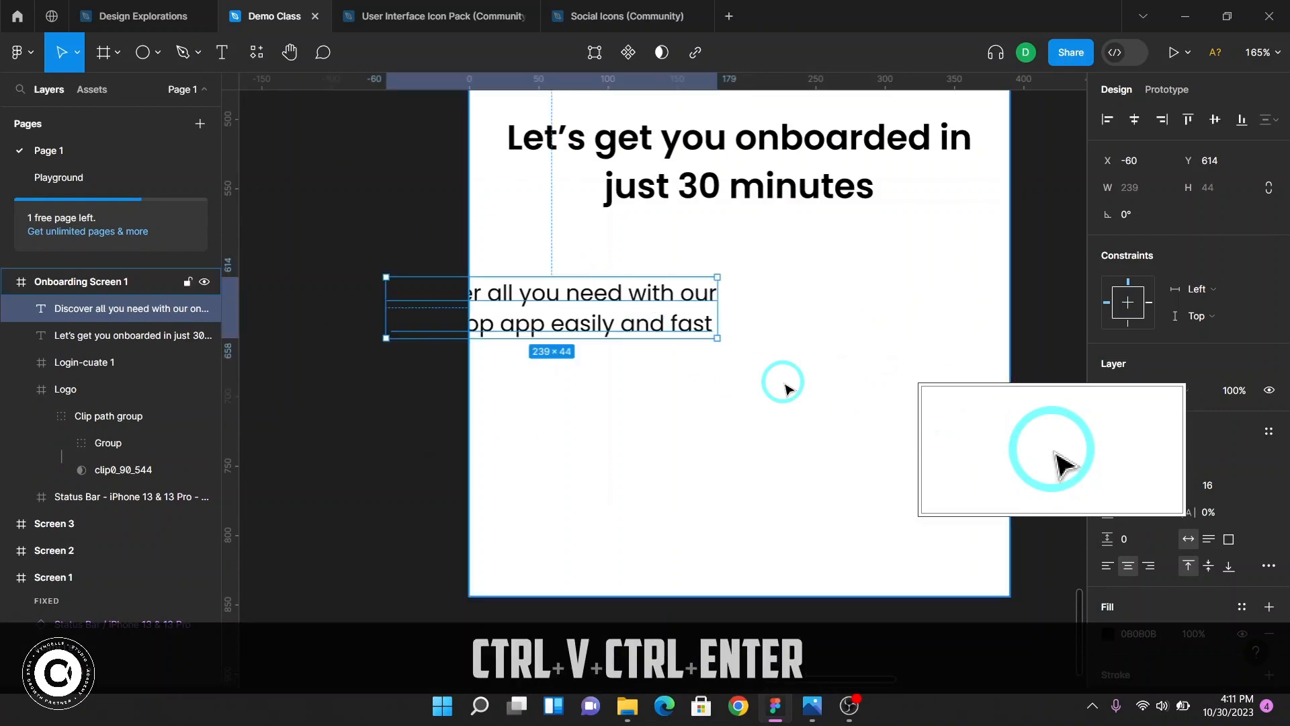
Move the pasted subtitle below the headline, at about X 75, Y 586
{"action": "left_click_drag", "start_coordinate": [598, 319], "coordinate": [779, 281]}
{"action": "scroll", "coordinate": [773, 276], "scroll_direction": "up", "scroll_amount": 10}
{"action": "scroll", "coordinate": [772, 273], "scroll_direction": "down", "scroll_amount": 8}
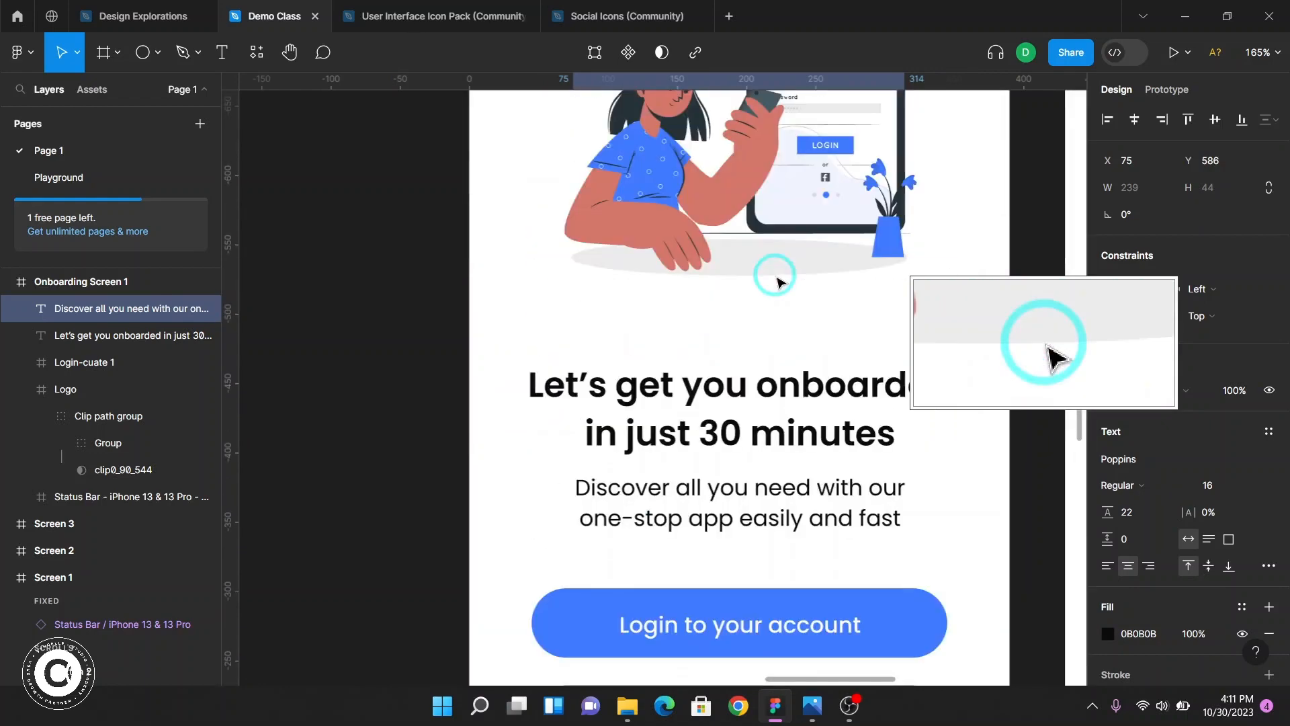
Select Screen 1's subtitle and measure its spacing from the headline above
{"action": "left_click", "coordinate": [752, 504]}
{"action": "scroll", "coordinate": [753, 504], "scroll_direction": "up", "scroll_amount": 5}
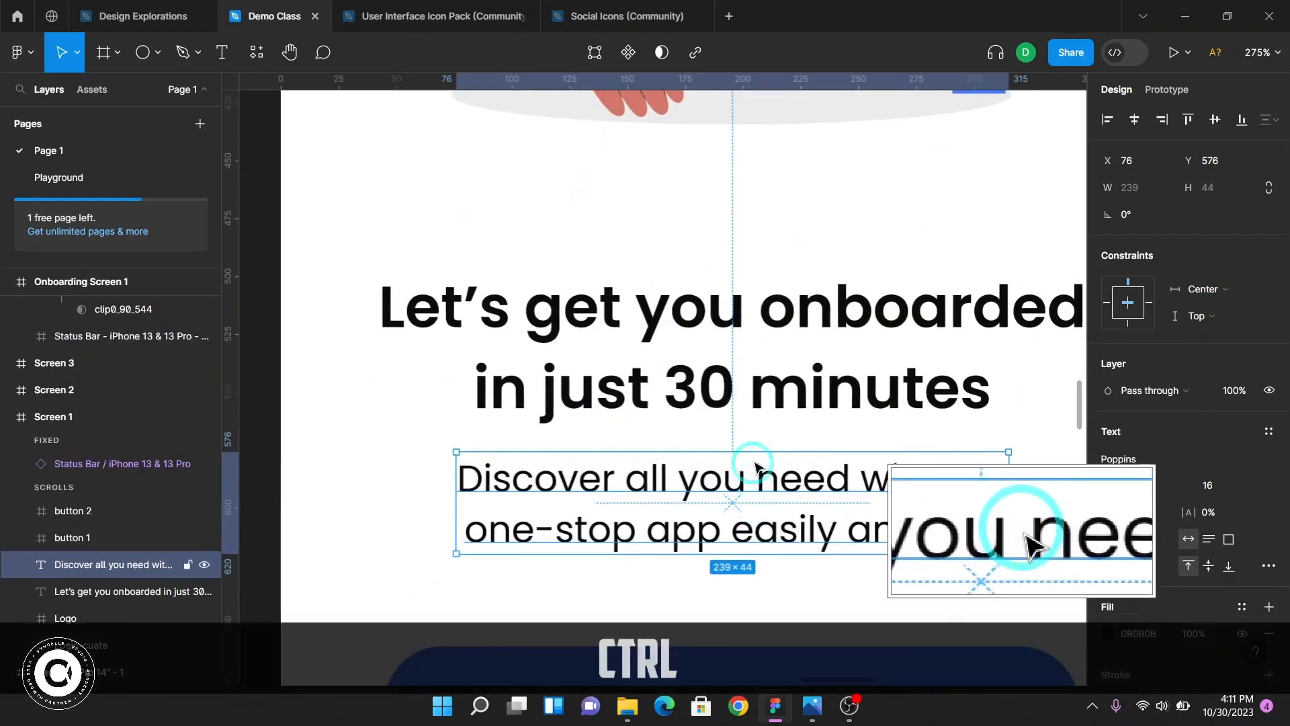
{"action": "key", "text": "ctrl+alt"}
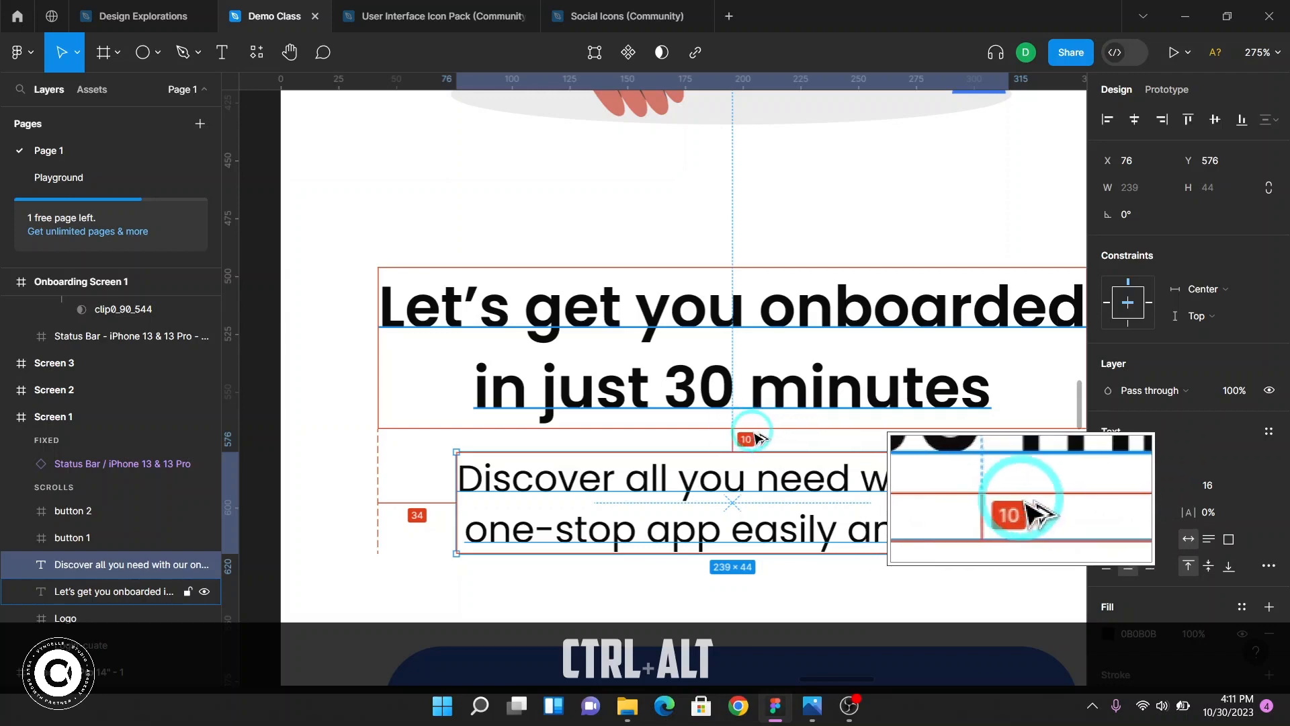
{"action": "scroll", "coordinate": [754, 438], "scroll_direction": "down", "scroll_amount": 3}
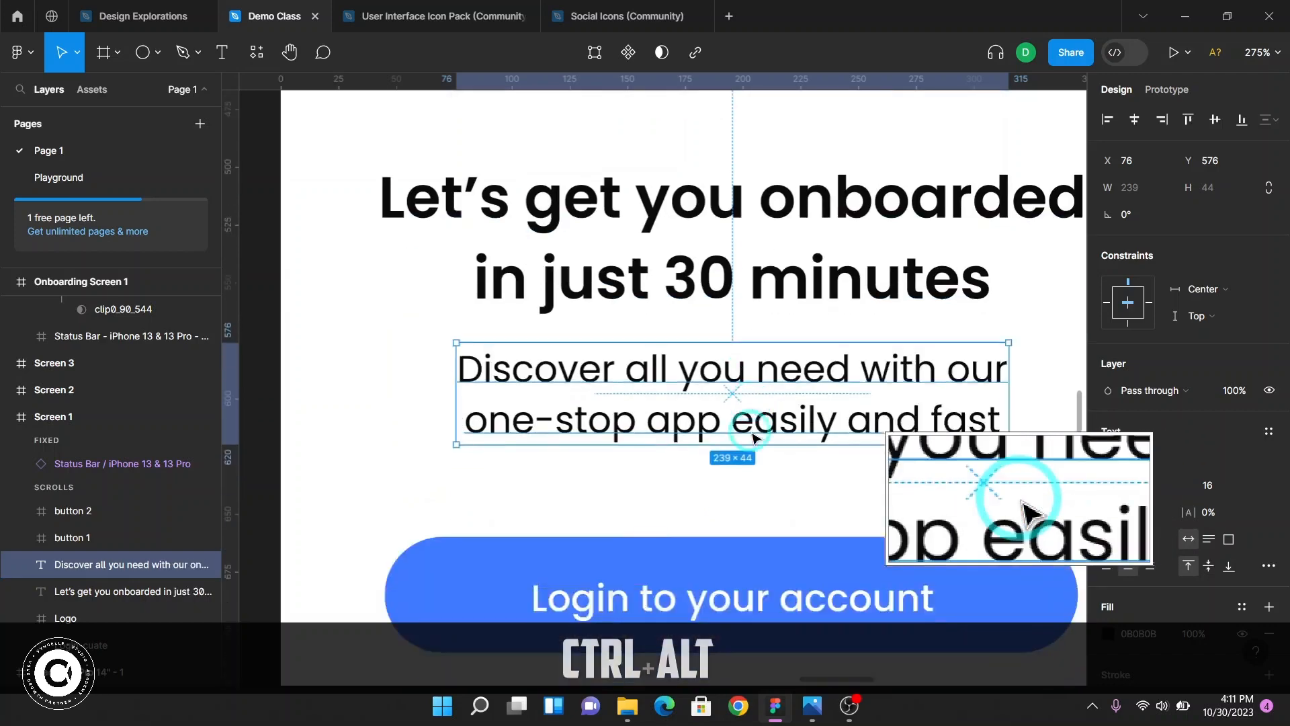
{"action": "scroll", "coordinate": [754, 439], "scroll_direction": "down", "scroll_amount": 6}
{"action": "scroll", "coordinate": [753, 438], "scroll_direction": "up", "scroll_amount": 4}
{"action": "scroll", "coordinate": [754, 438], "scroll_direction": "down", "scroll_amount": 2}
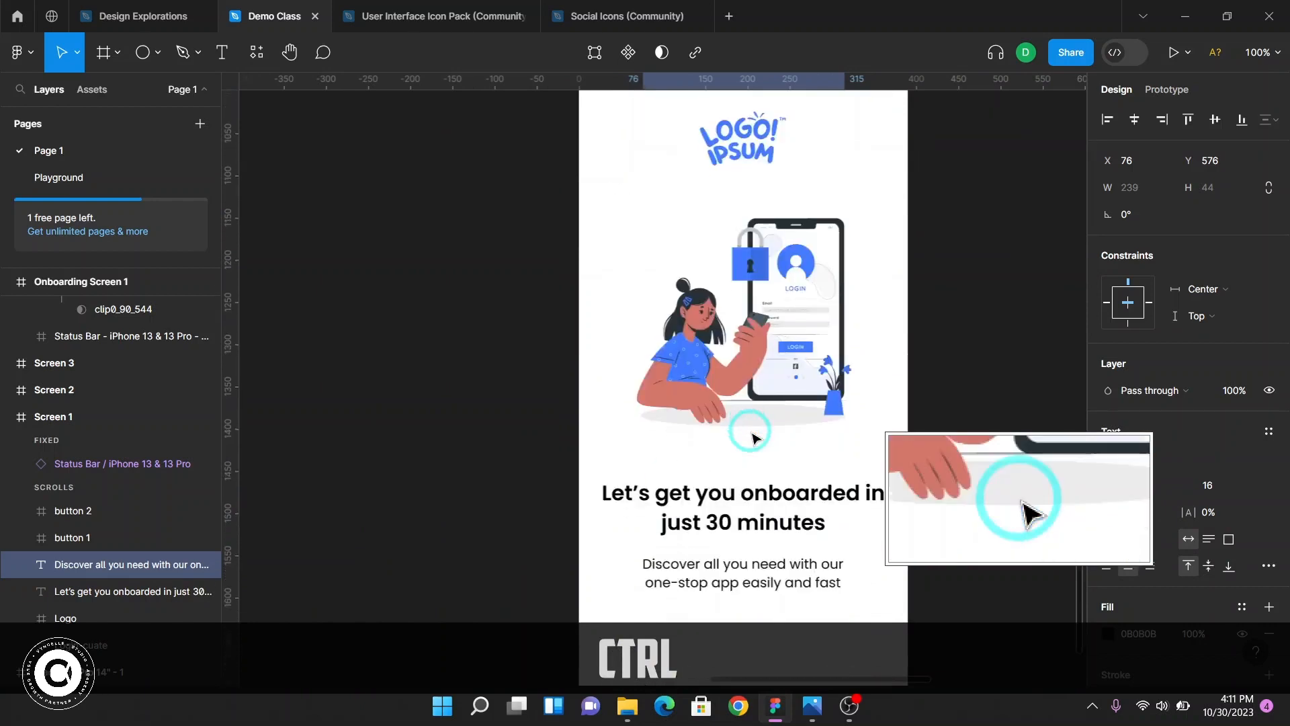
{"action": "scroll", "coordinate": [754, 438], "scroll_direction": "down", "scroll_amount": 5}
Check the Onboarding Screen 1 subtitle's spacing from the headline, nudging it to compare positions
{"action": "left_click", "coordinate": [754, 250]}
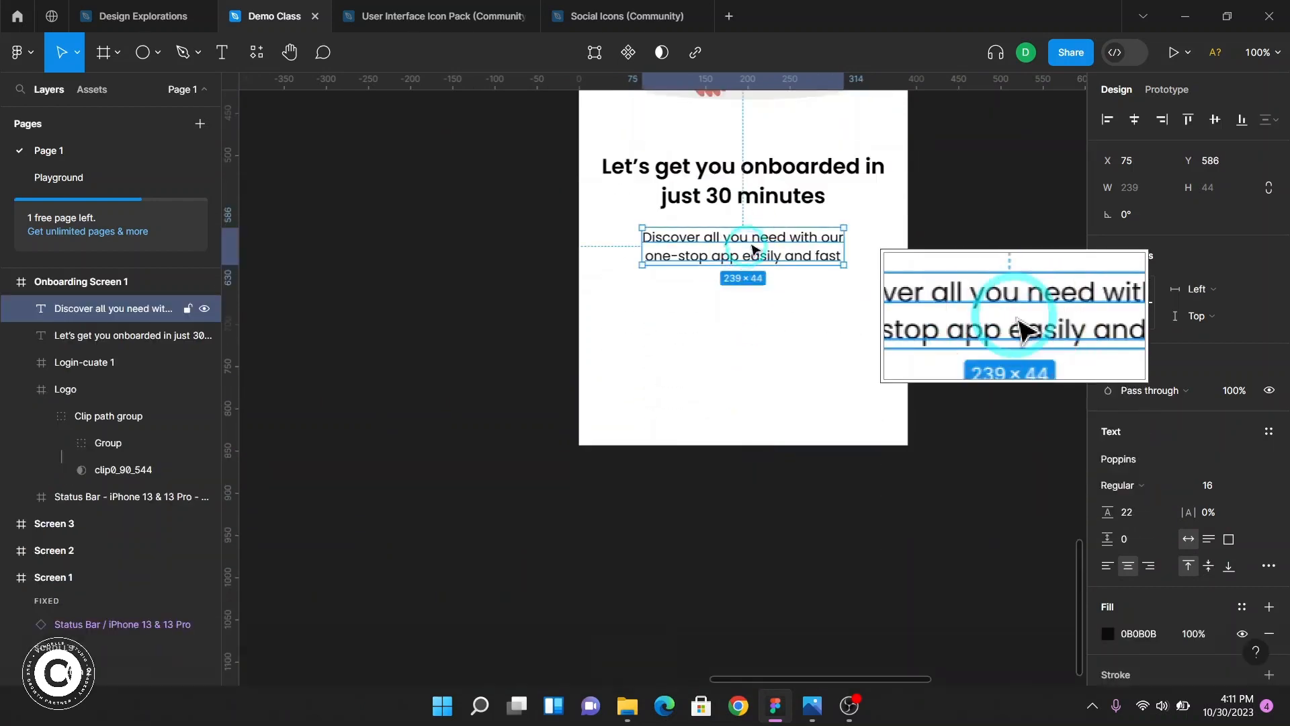
{"action": "scroll", "coordinate": [754, 250], "scroll_direction": "up", "scroll_amount": 5}
{"action": "scroll", "coordinate": [773, 296], "scroll_direction": "up", "scroll_amount": 2}
{"action": "key", "text": "alt"}
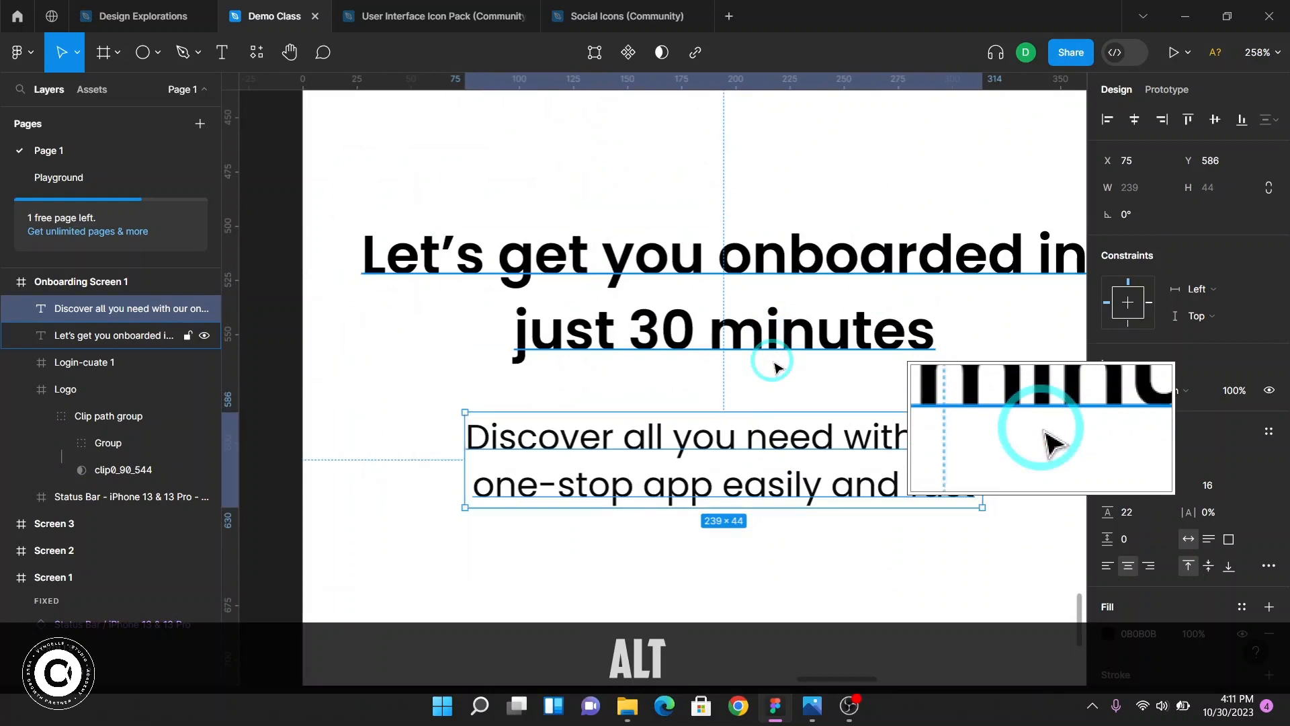
{"action": "key", "text": "shift+Up"}
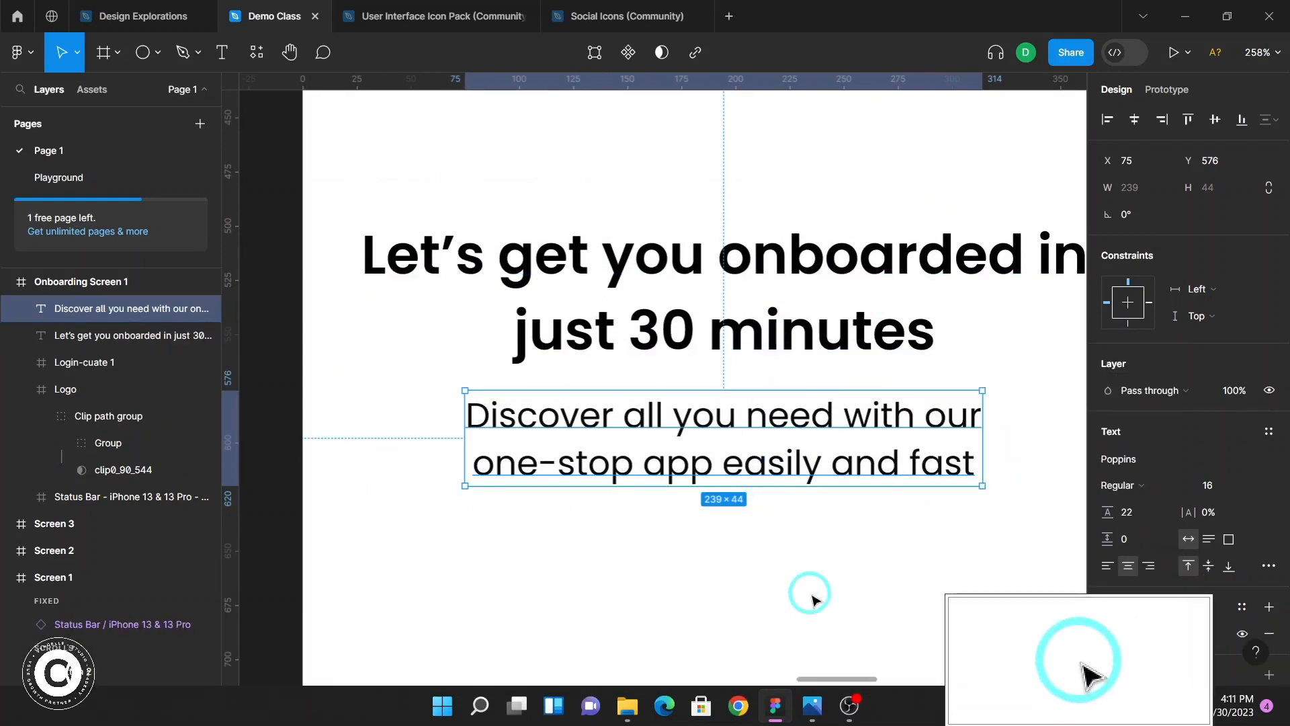
{"action": "key", "text": "Down"}
{"action": "key", "text": "Up"}
{"action": "key", "text": "shift+Down"}
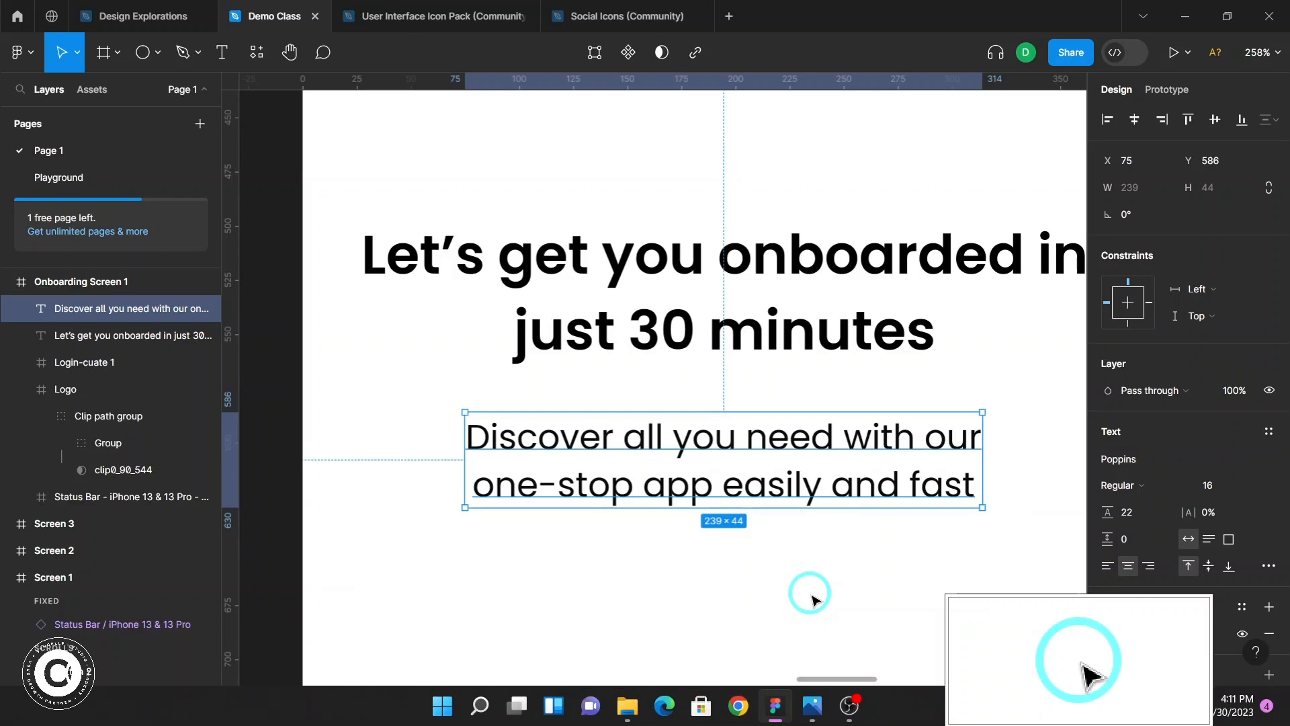
{"action": "key", "text": "shift+Left"}
{"action": "key", "text": "shift+Right"}
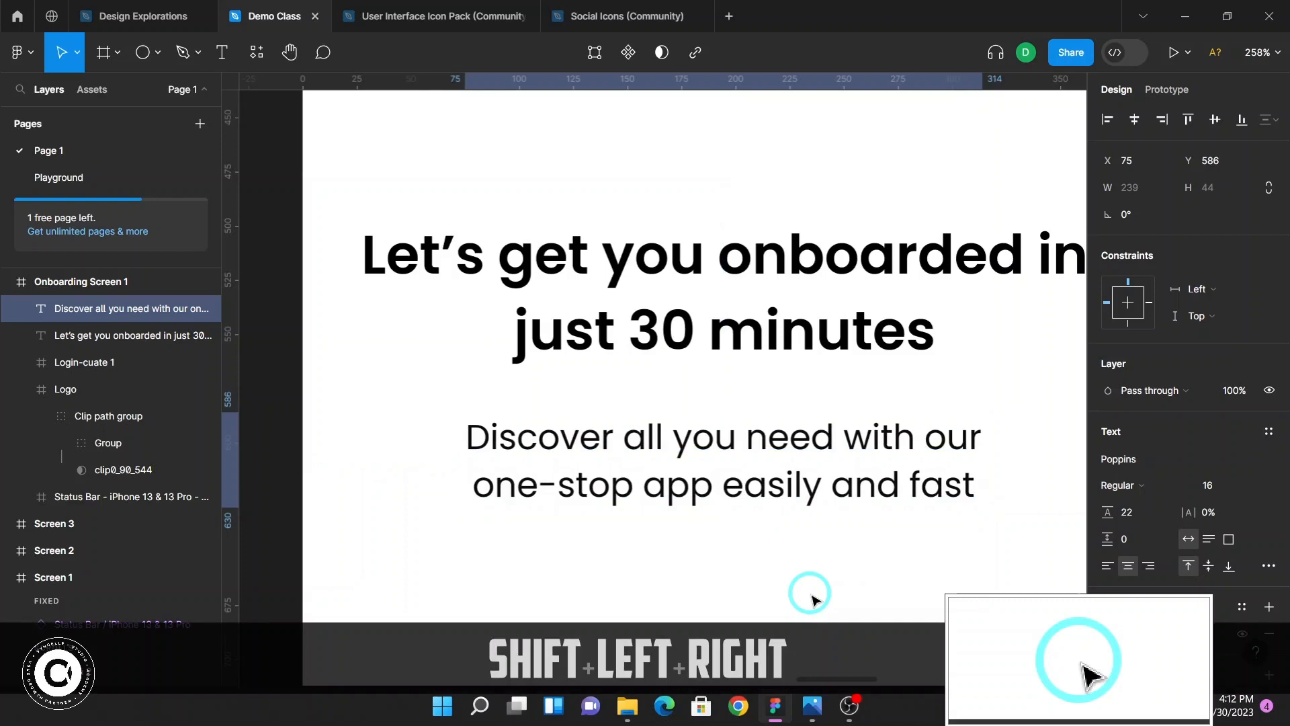
Nudge the Onboarding Screen 1 subtitle up to Y 576 and check its spacing from the headline
{"action": "key", "text": "shift+Up"}
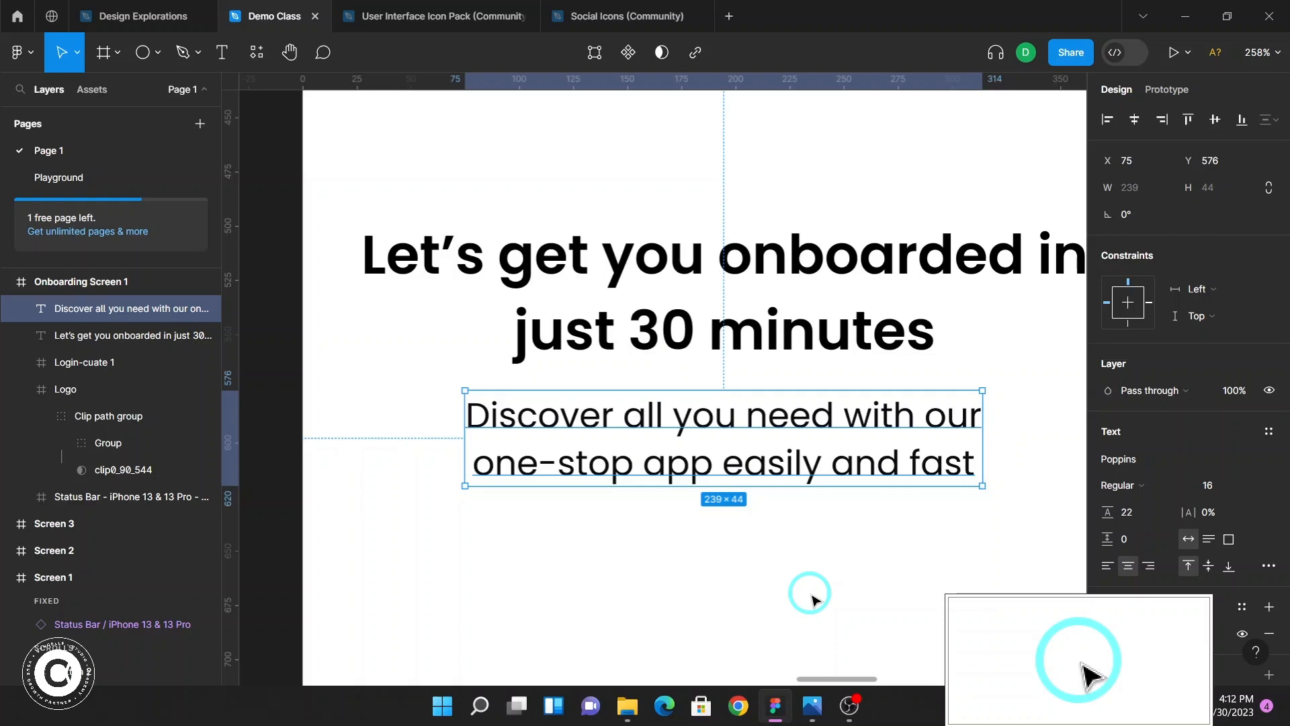
{"action": "key", "text": "alt"}
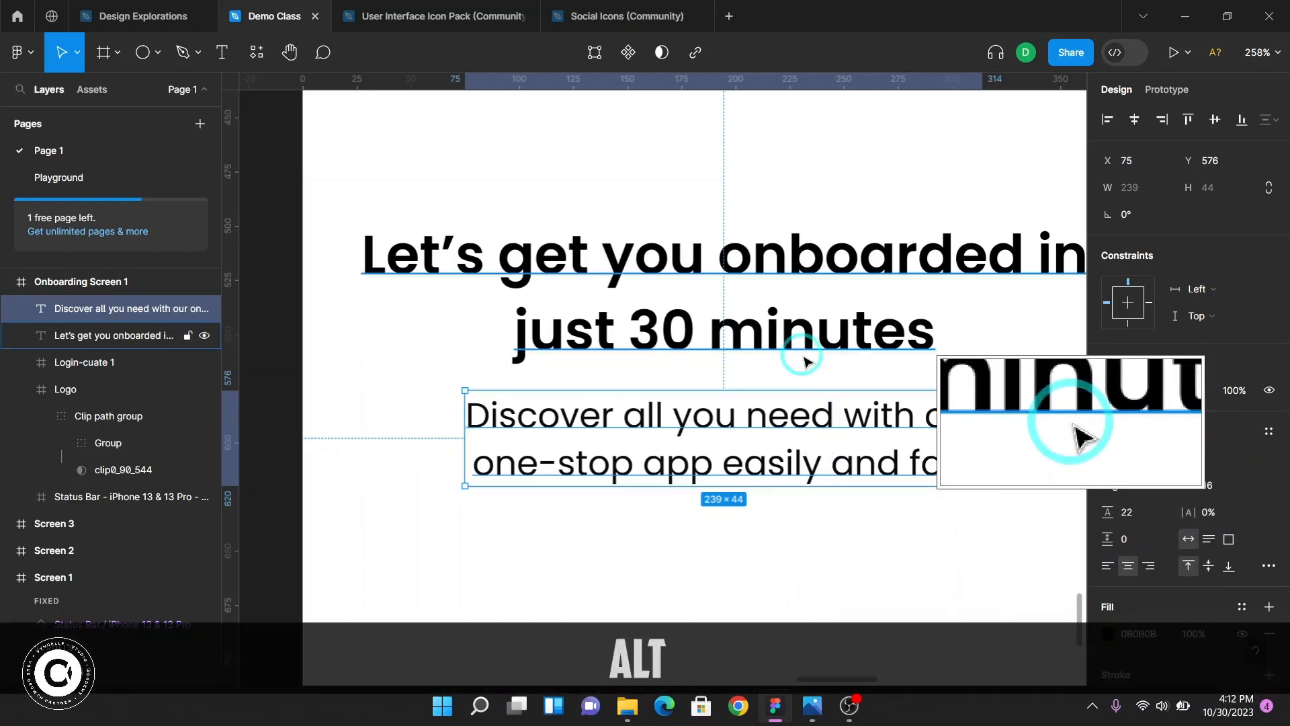
{"action": "key", "text": "alt"}
Inspect the Onboarding Screen 1 elements one by one on the canvas and in the layers list
{"action": "scroll", "coordinate": [793, 496], "scroll_direction": "down", "scroll_amount": 8}
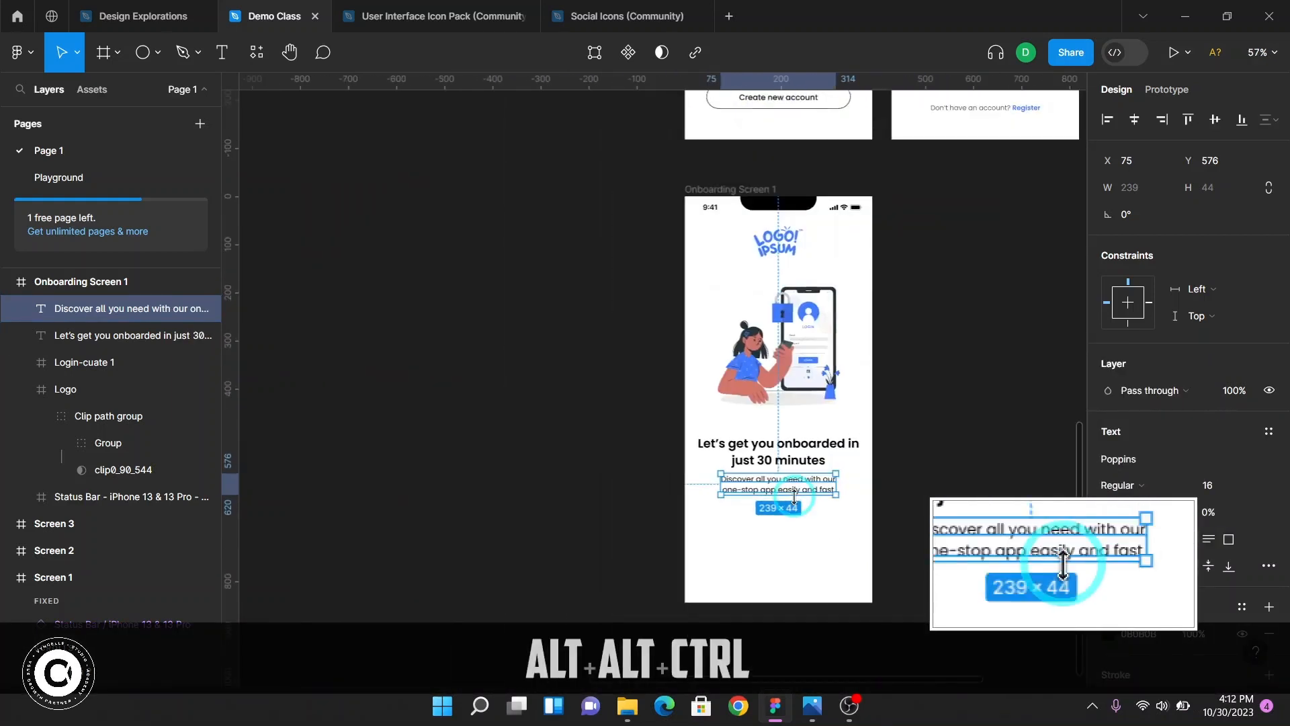
{"action": "left_click", "coordinate": [848, 208]}
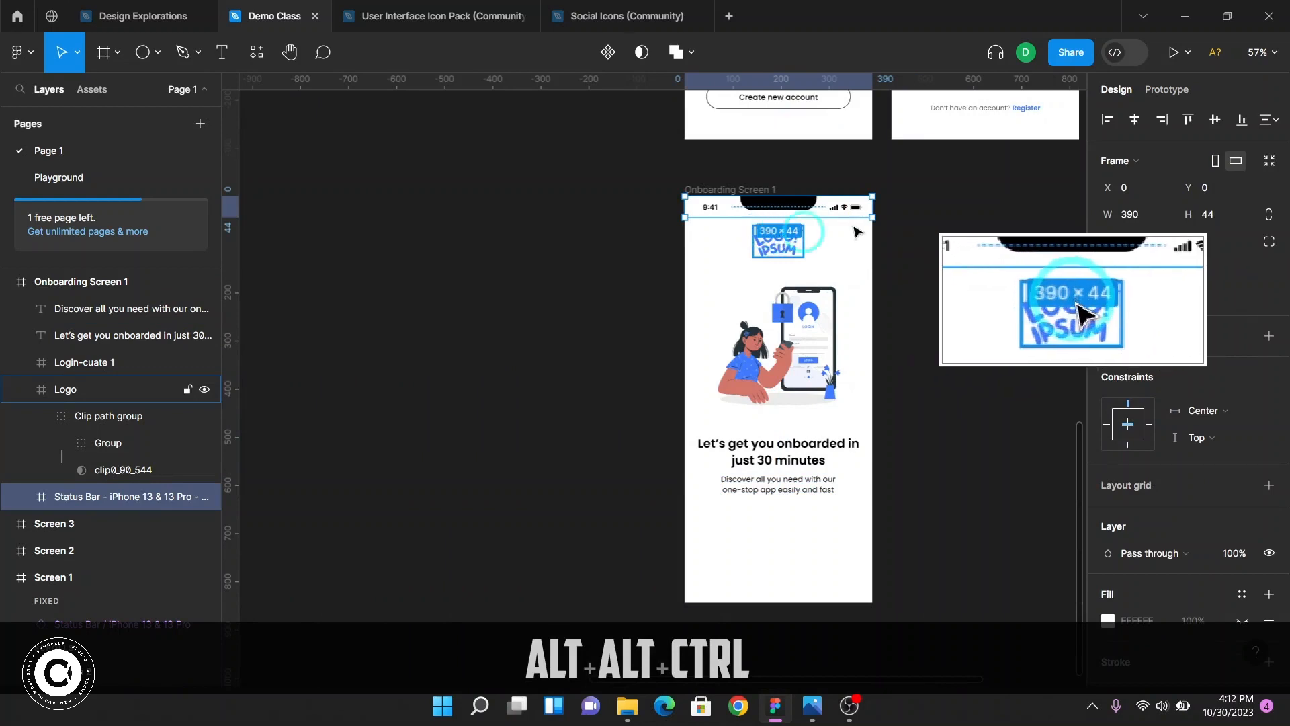
{"action": "scroll", "coordinate": [848, 210], "scroll_direction": "up", "scroll_amount": 5}
{"action": "left_click", "coordinate": [732, 287]}
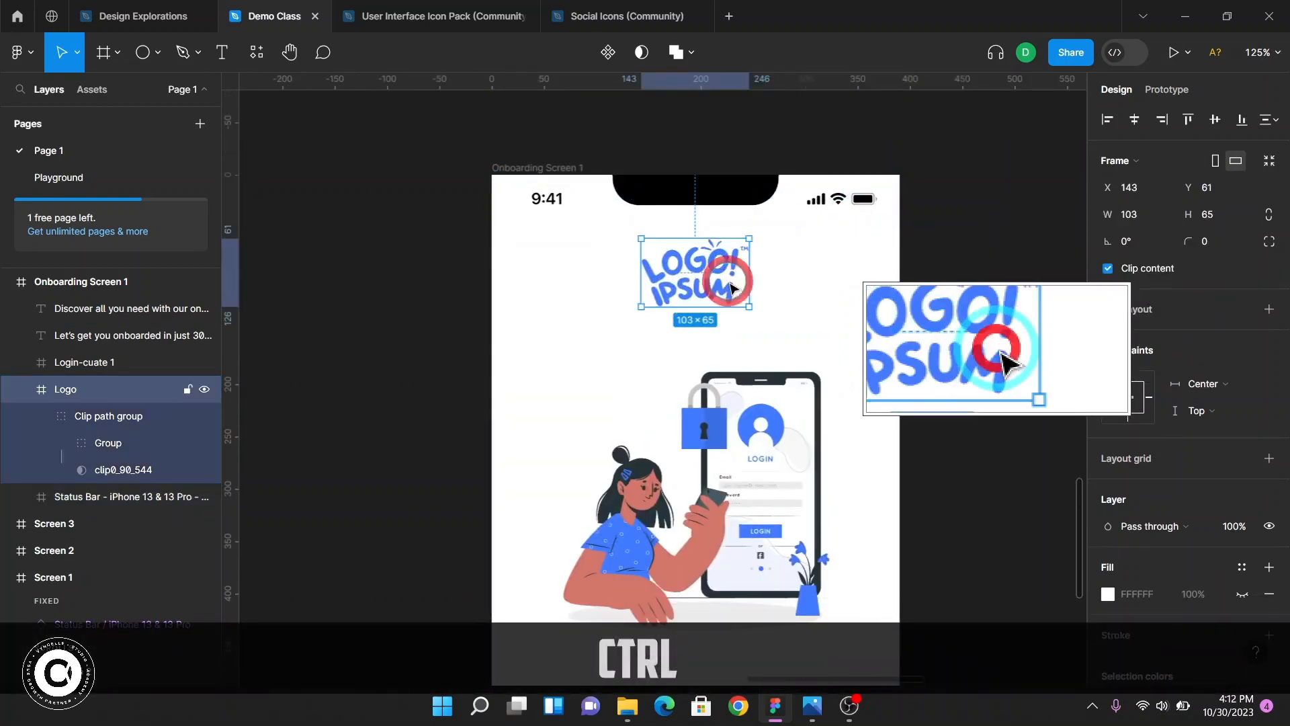
{"action": "scroll", "coordinate": [736, 316], "scroll_direction": "down", "scroll_amount": 2}
{"action": "left_click", "coordinate": [743, 342]}
{"action": "scroll", "coordinate": [743, 344], "scroll_direction": "down", "scroll_amount": 5}
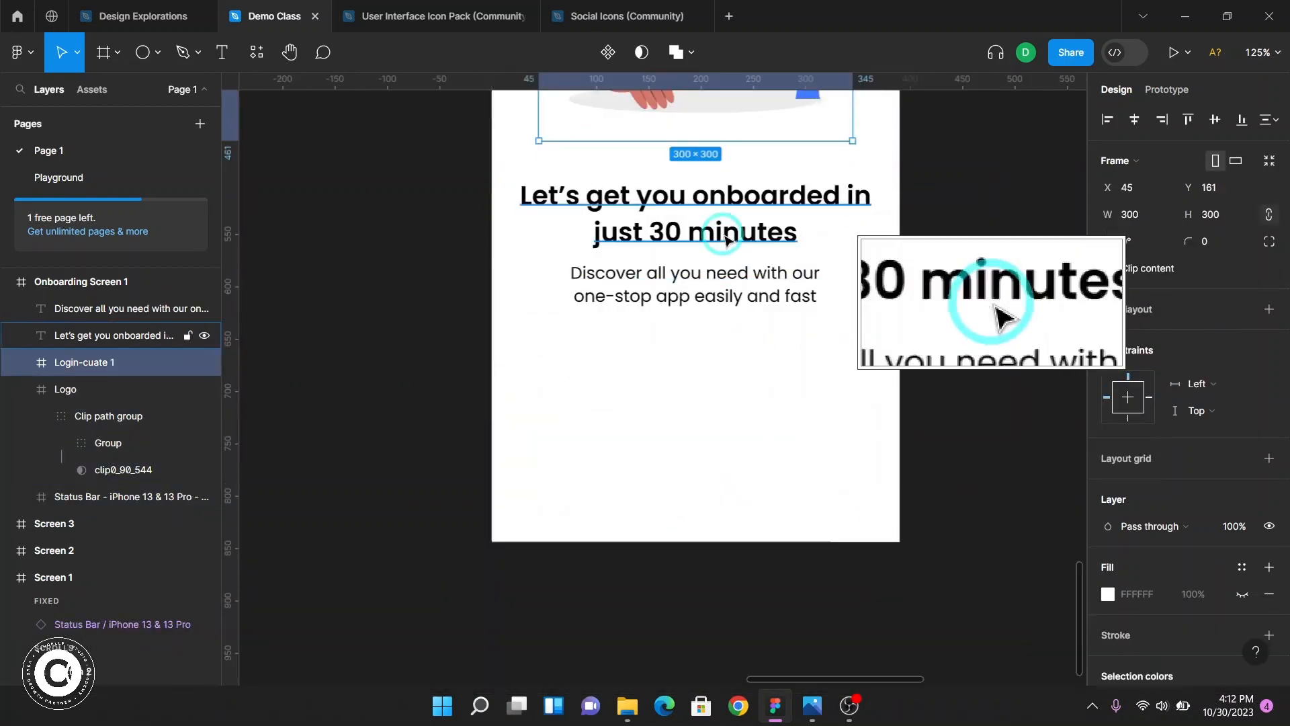
{"action": "left_click", "coordinate": [726, 240]}
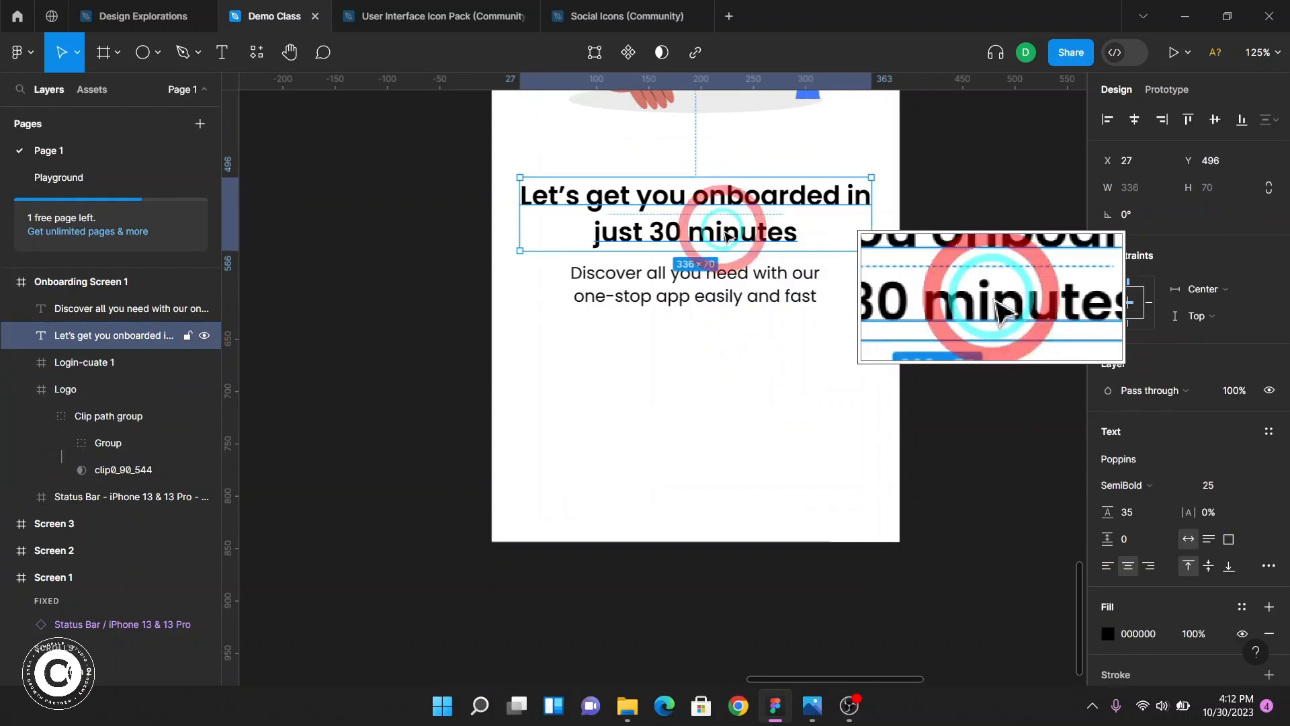
{"action": "left_click", "coordinate": [745, 297]}
{"action": "scroll", "coordinate": [757, 401], "scroll_direction": "up", "scroll_amount": 1}
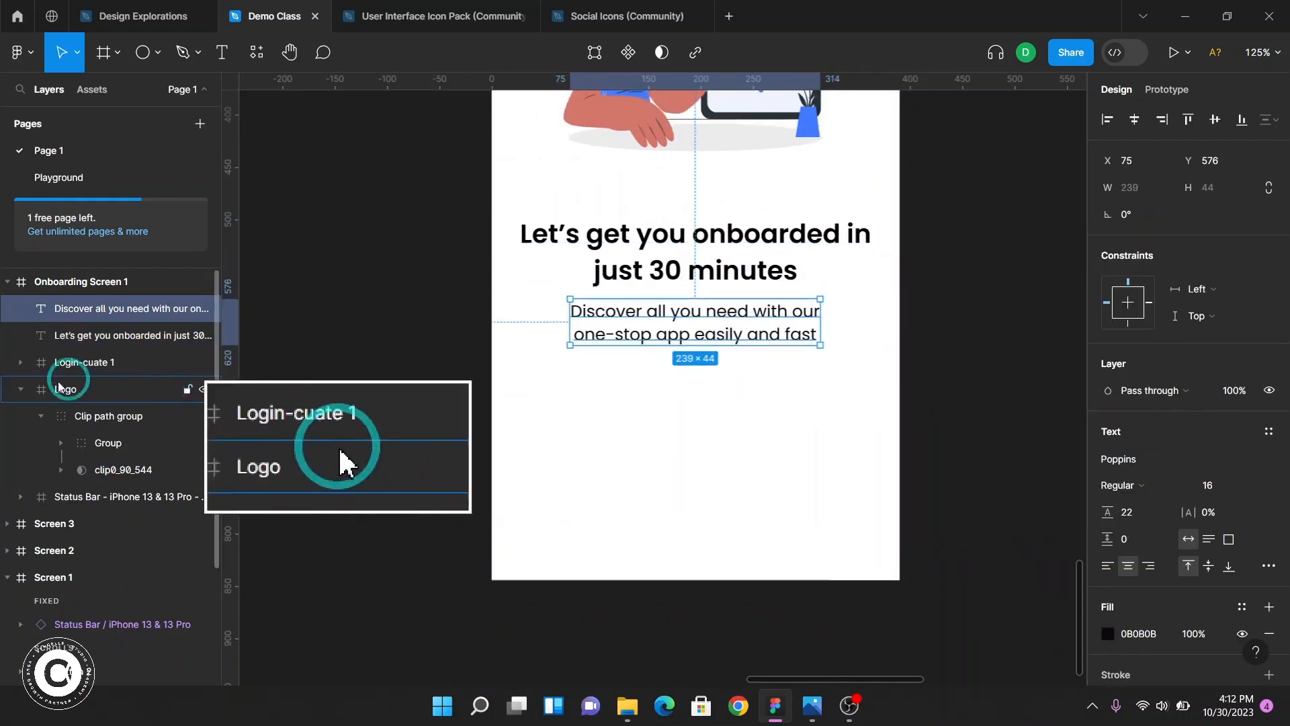
{"action": "left_click", "coordinate": [21, 389]}
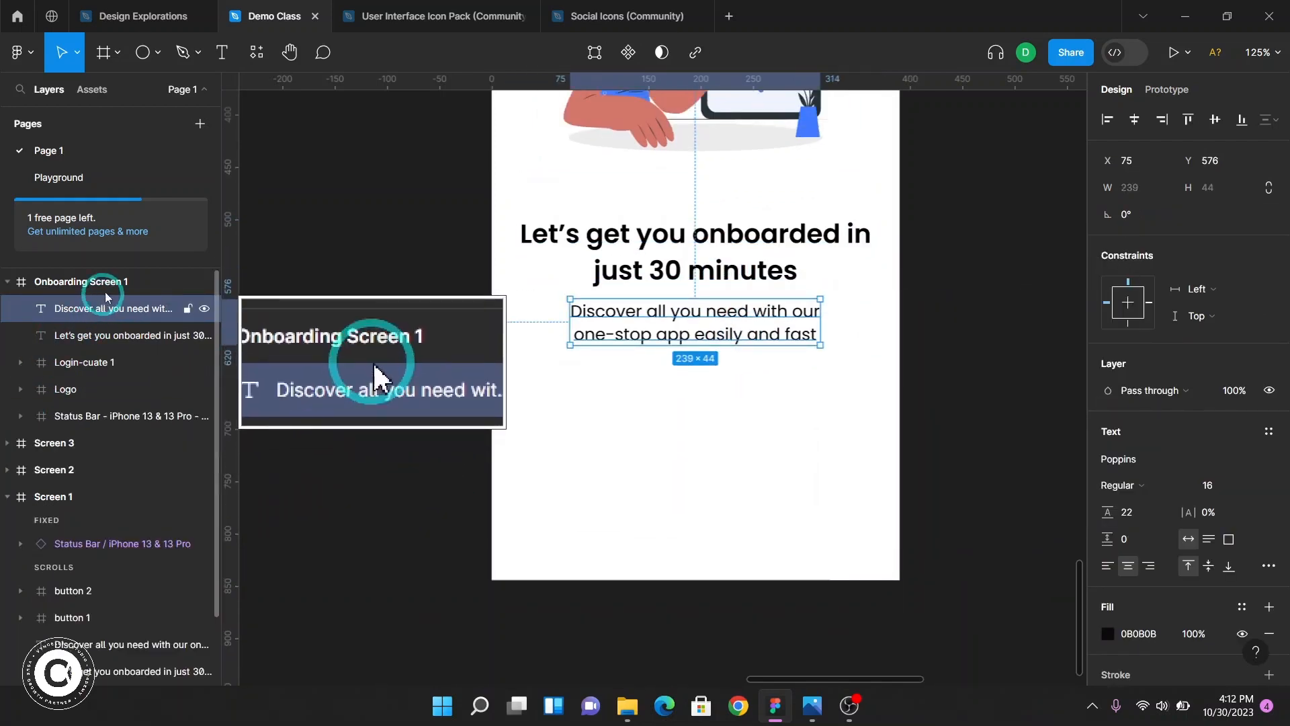
{"action": "left_click", "coordinate": [107, 287]}
{"action": "left_click", "coordinate": [97, 319]}
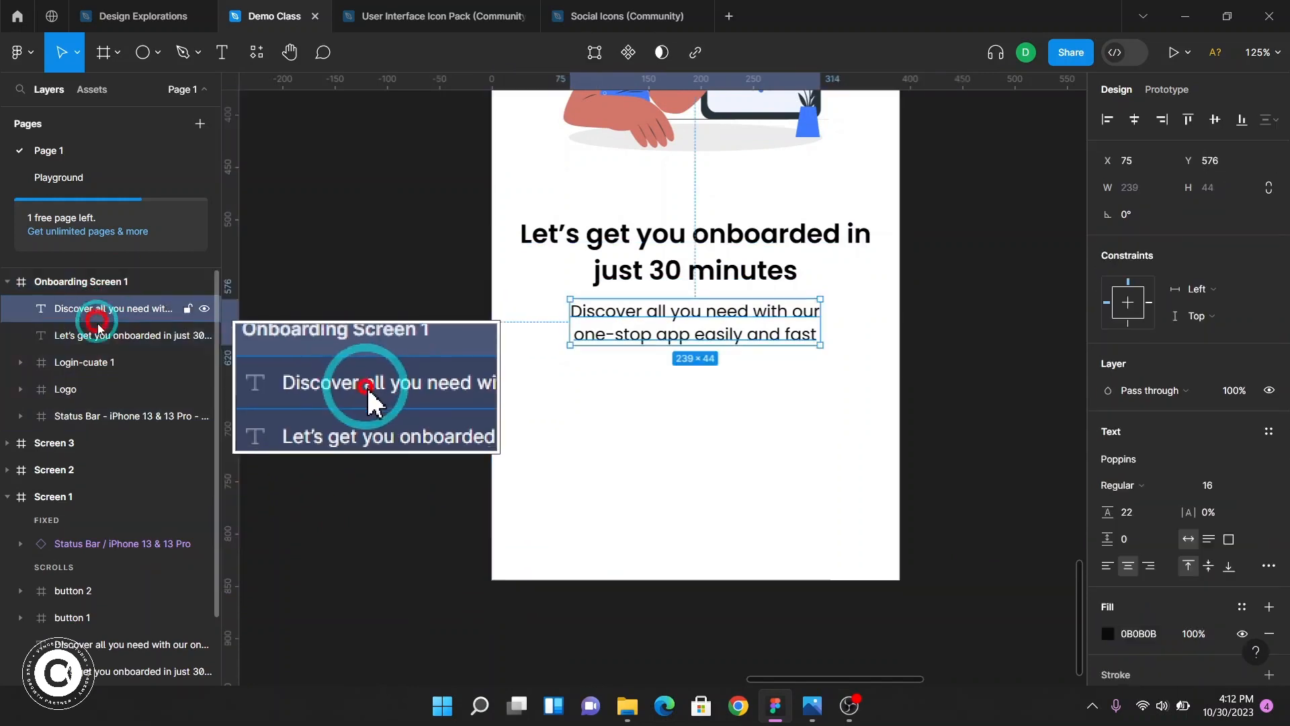
{"action": "left_click", "coordinate": [99, 335]}
{"action": "left_click", "coordinate": [93, 363]}
{"action": "left_click", "coordinate": [90, 390]}
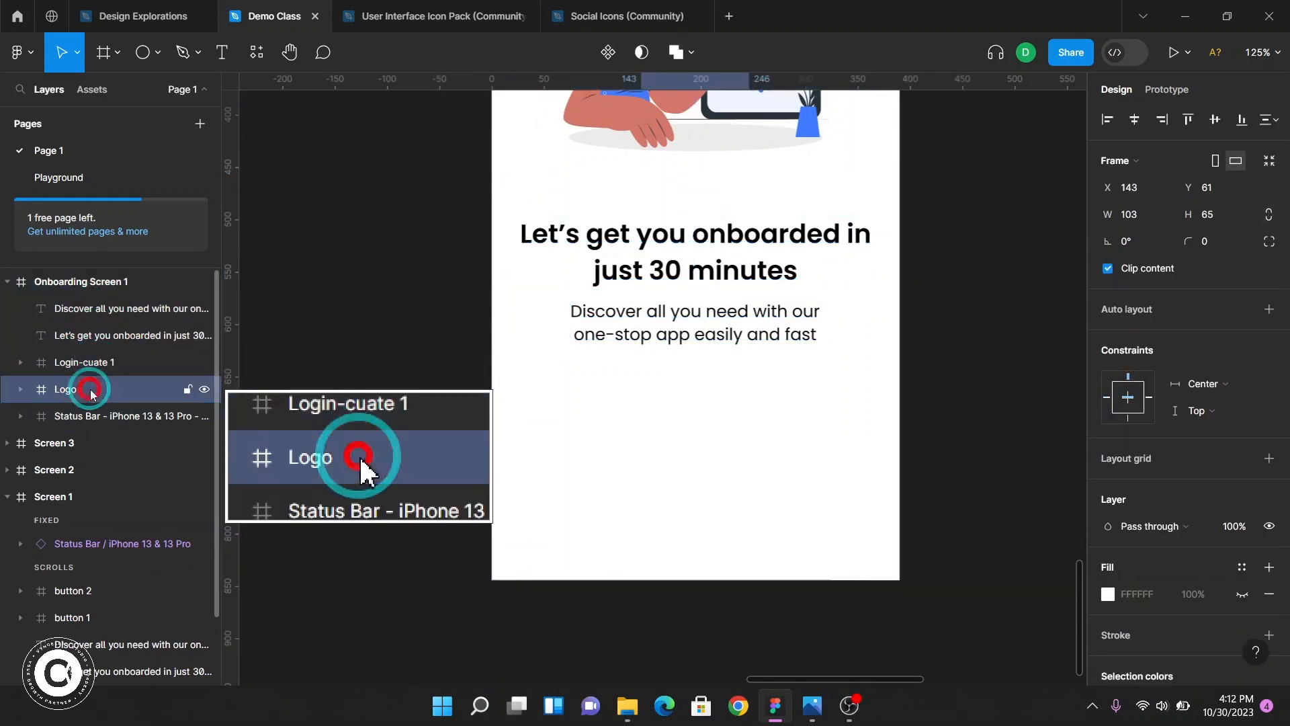
{"action": "left_click", "coordinate": [90, 416]}
{"action": "key", "text": "F2"}
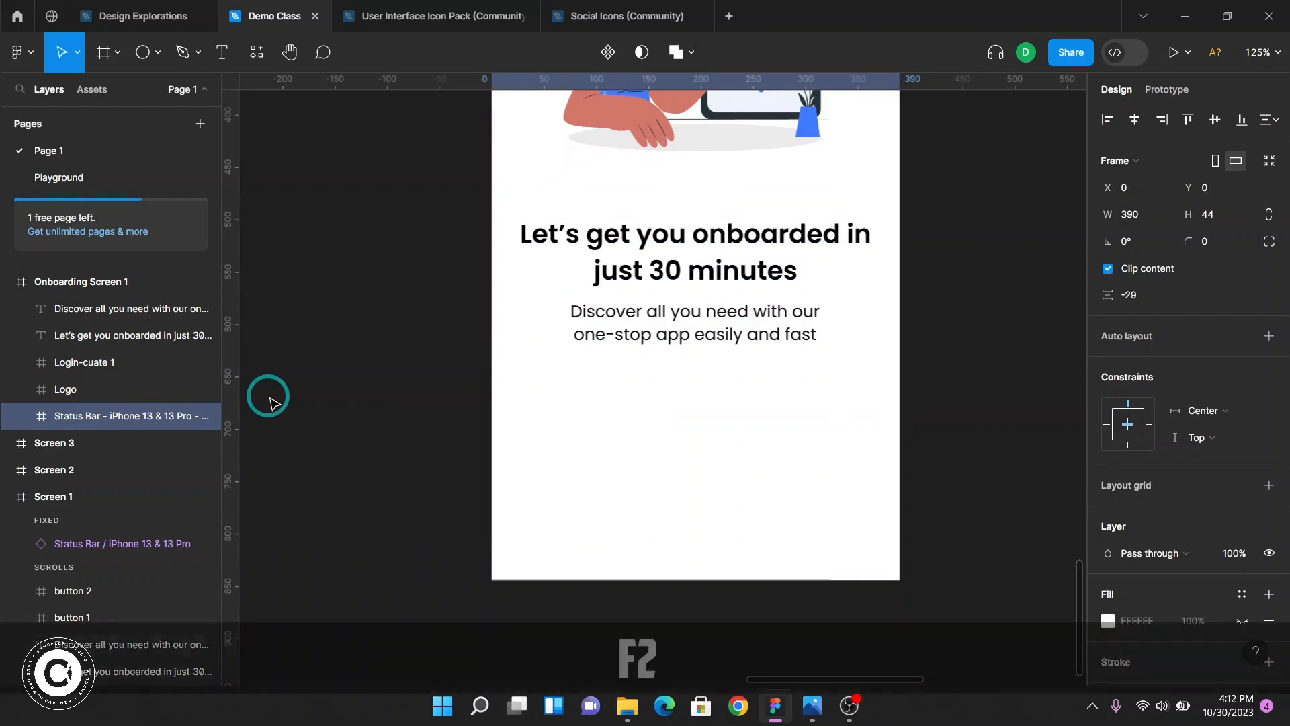
Select Screen 1's login button and measure its spacing from the subtitle above
{"action": "scroll", "coordinate": [737, 412], "scroll_direction": "up", "scroll_amount": 5}
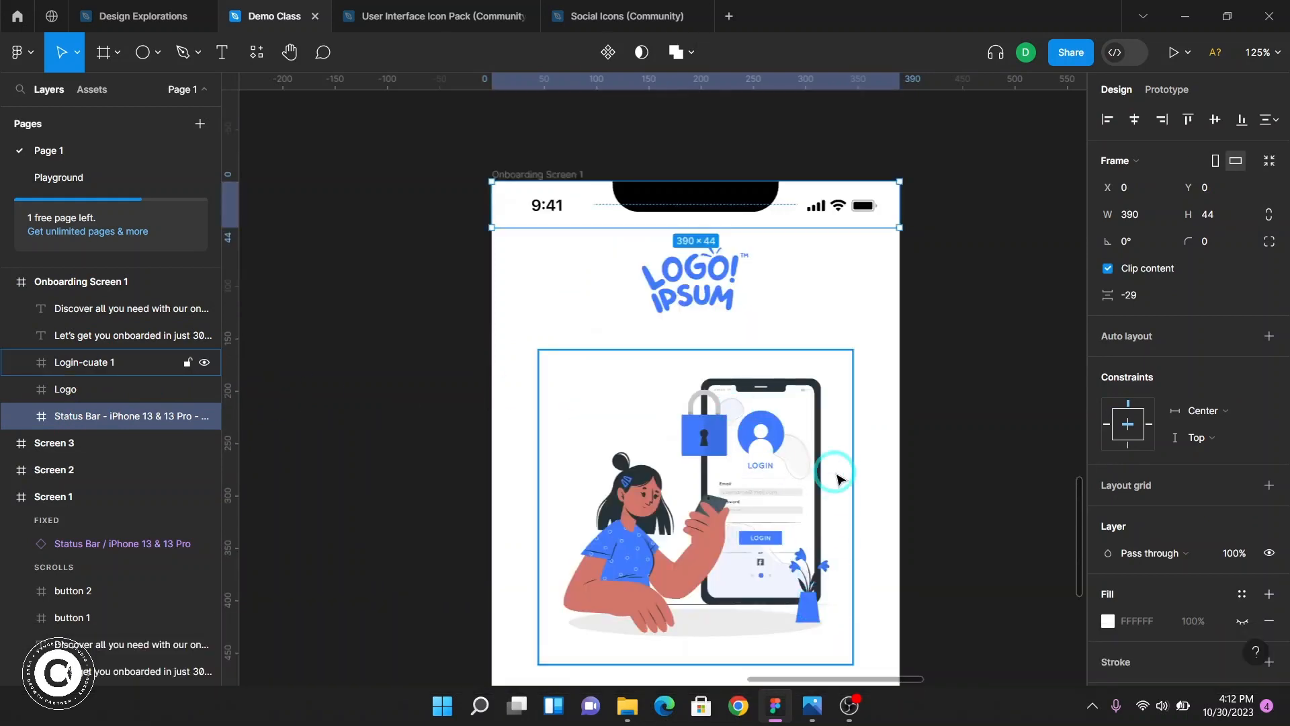
{"action": "scroll", "coordinate": [839, 478], "scroll_direction": "up", "scroll_amount": 6}
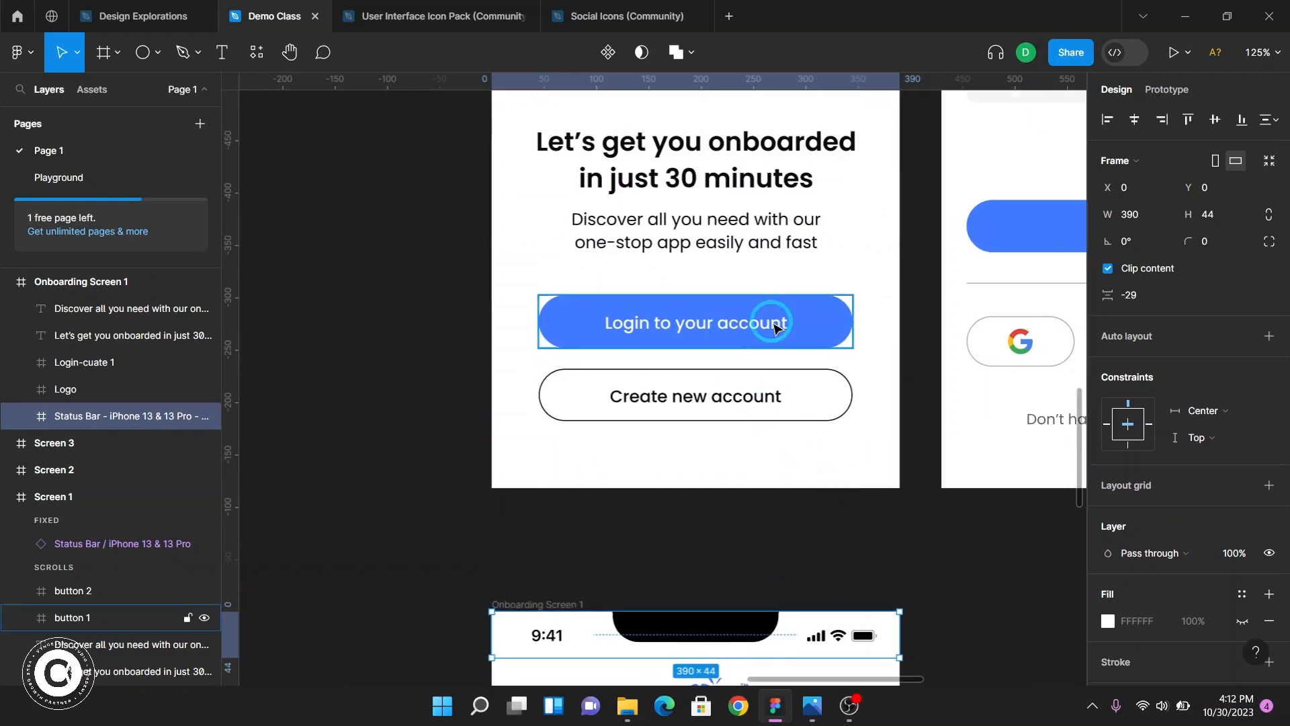
{"action": "left_click", "coordinate": [828, 328]}
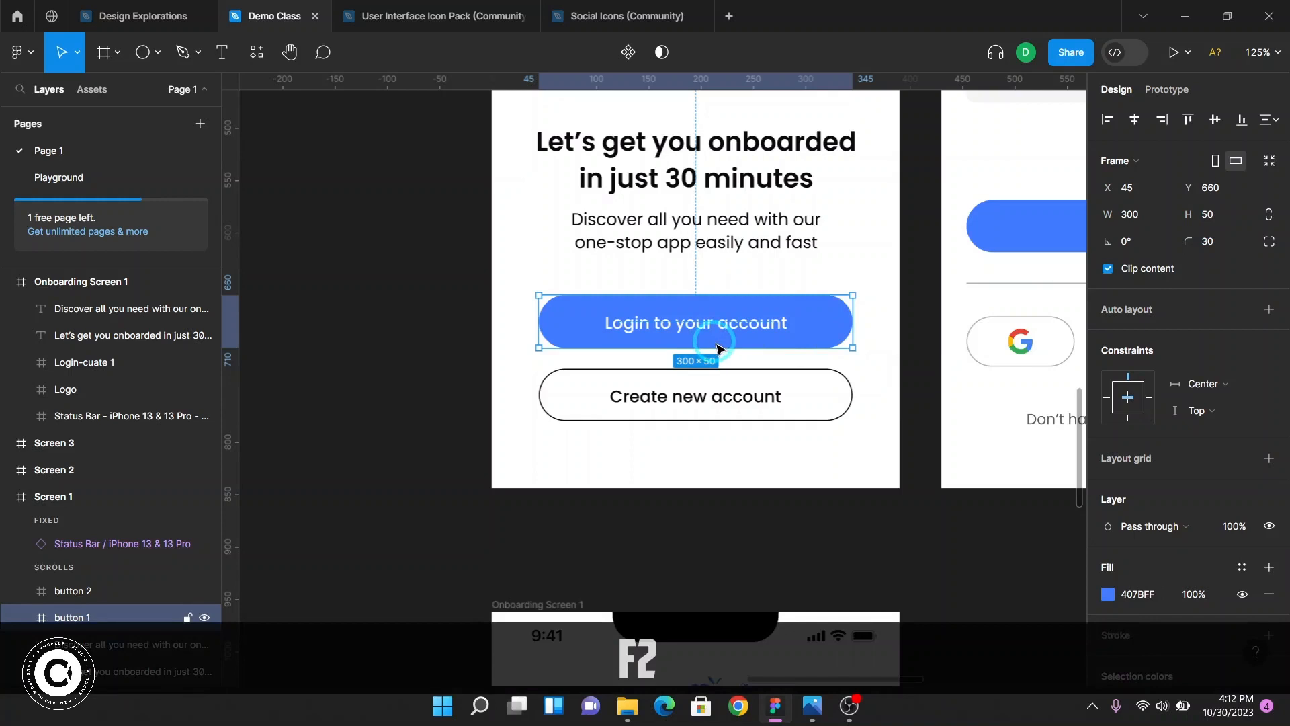
{"action": "scroll", "coordinate": [718, 347], "scroll_direction": "down", "scroll_amount": 3}
{"action": "scroll", "coordinate": [718, 346], "scroll_direction": "up", "scroll_amount": 5}
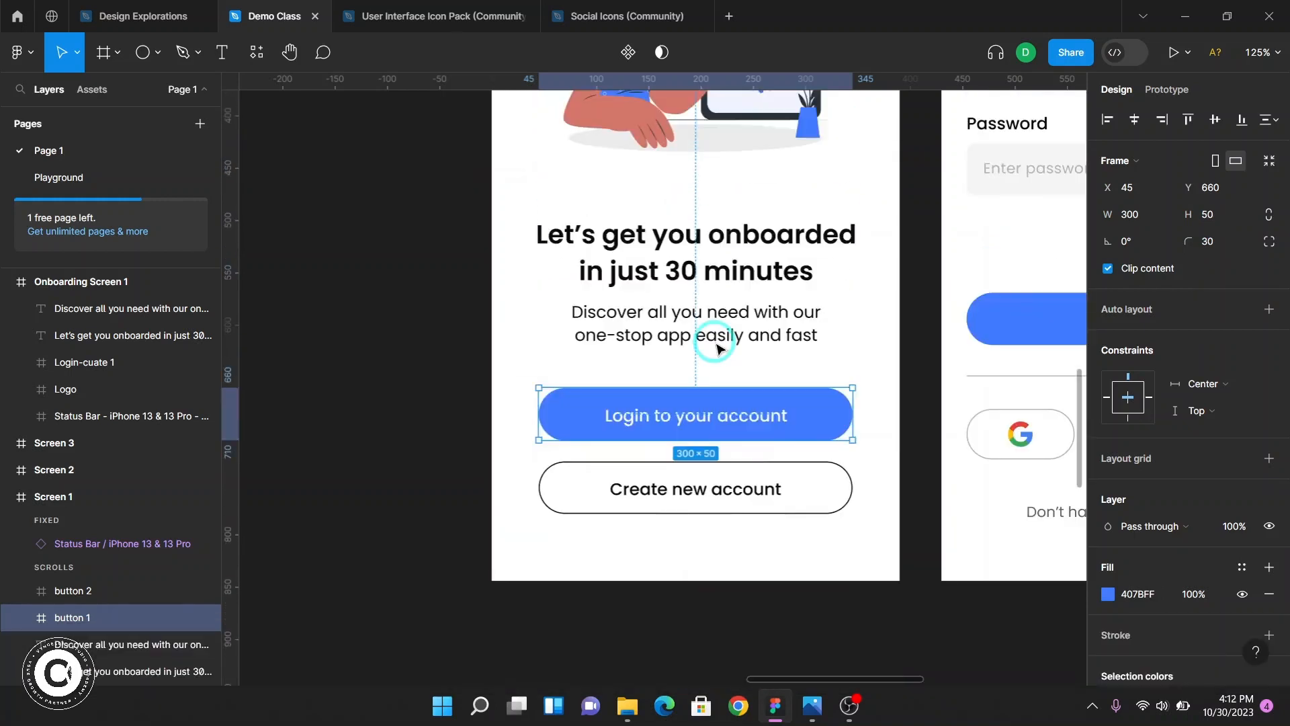
{"action": "key", "text": "alt"}
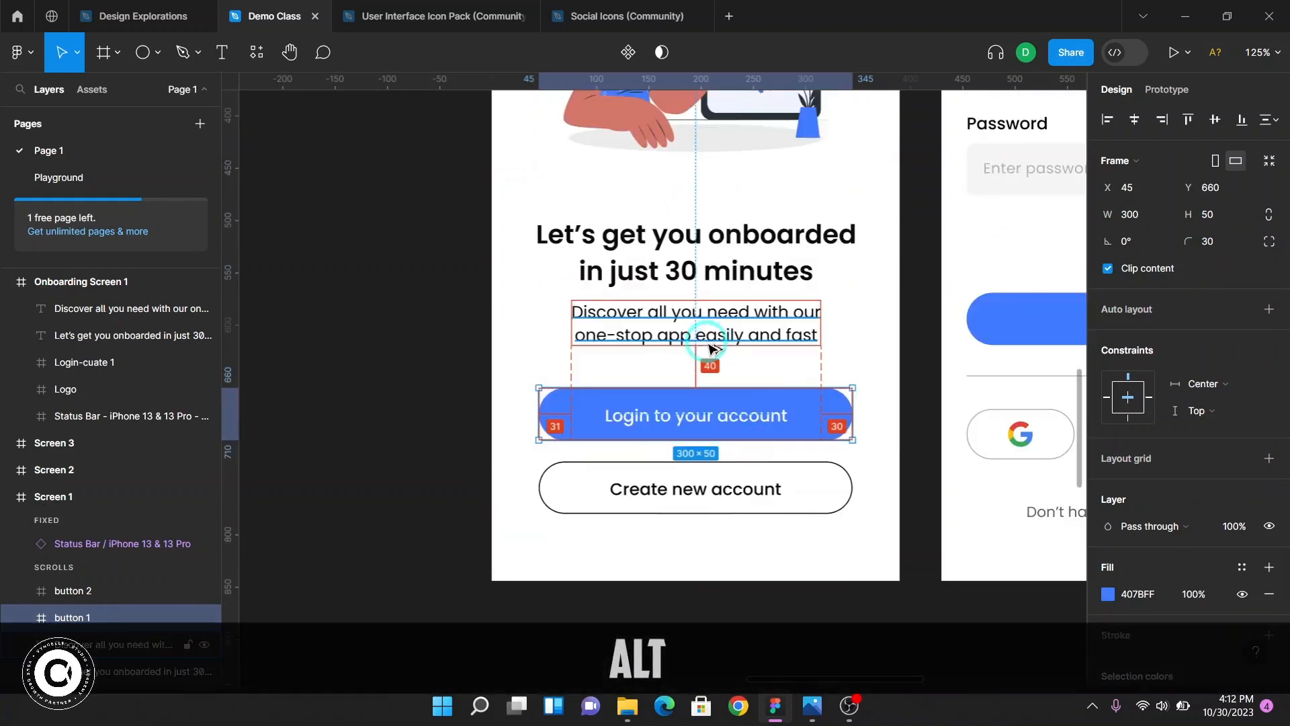
{"action": "scroll", "coordinate": [719, 431], "scroll_direction": "down", "scroll_amount": 10}
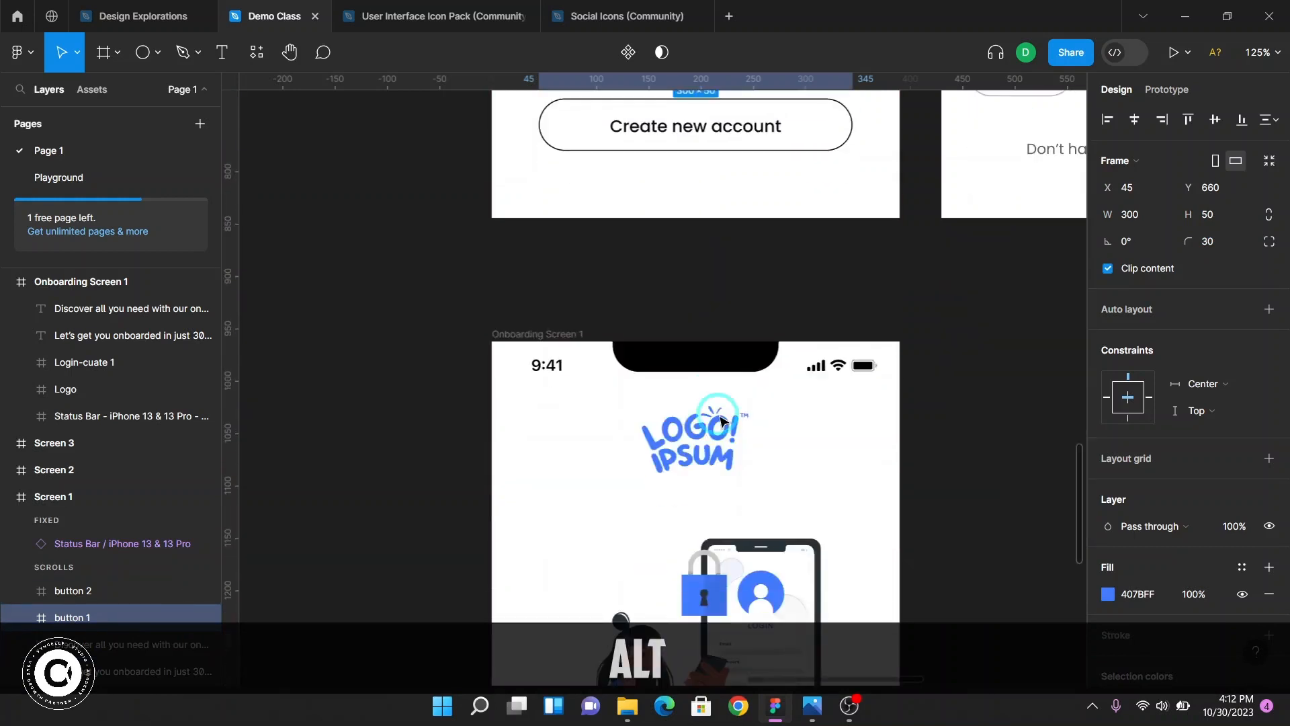
Draw a new frame about 244 × 51 below the subtitle in Onboarding Screen 1
{"action": "left_click", "coordinate": [717, 414]}
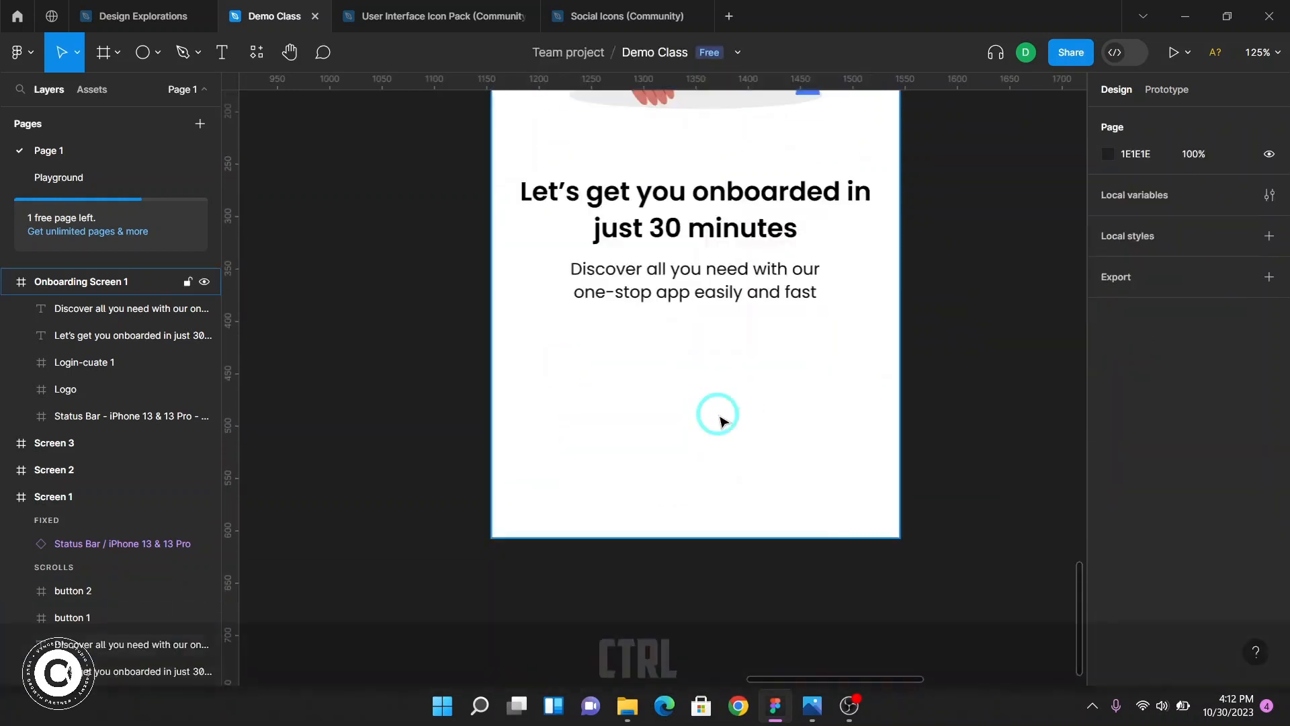
{"action": "left_click", "coordinate": [718, 414], "text": "ctrl"}
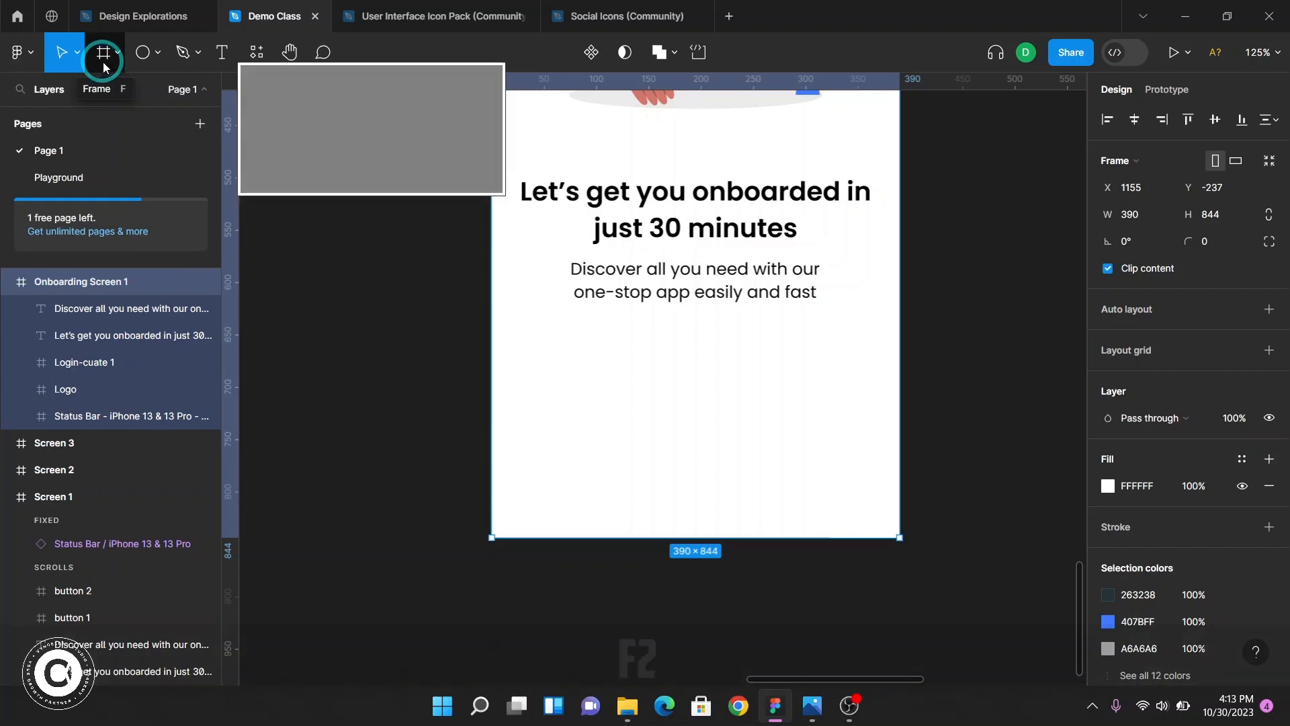
{"action": "left_click", "coordinate": [109, 70]}
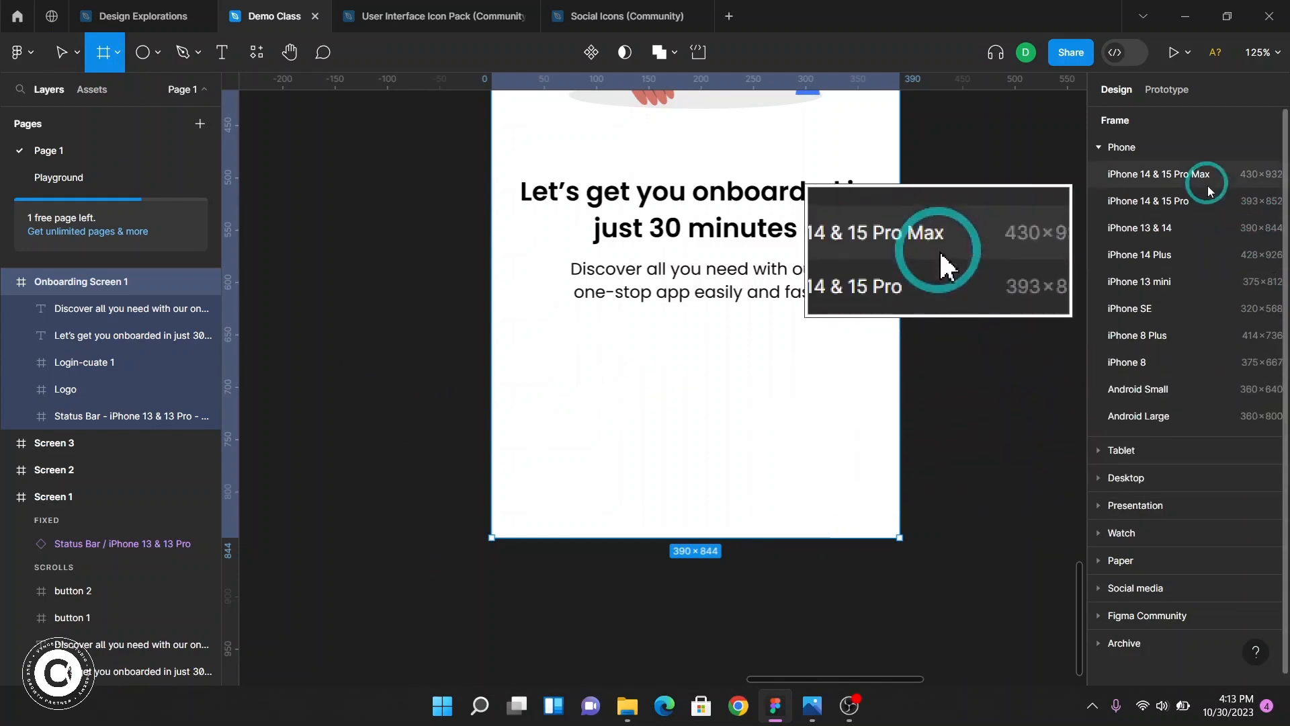
{"action": "left_click_drag", "start_coordinate": [562, 346], "coordinate": [818, 399]}
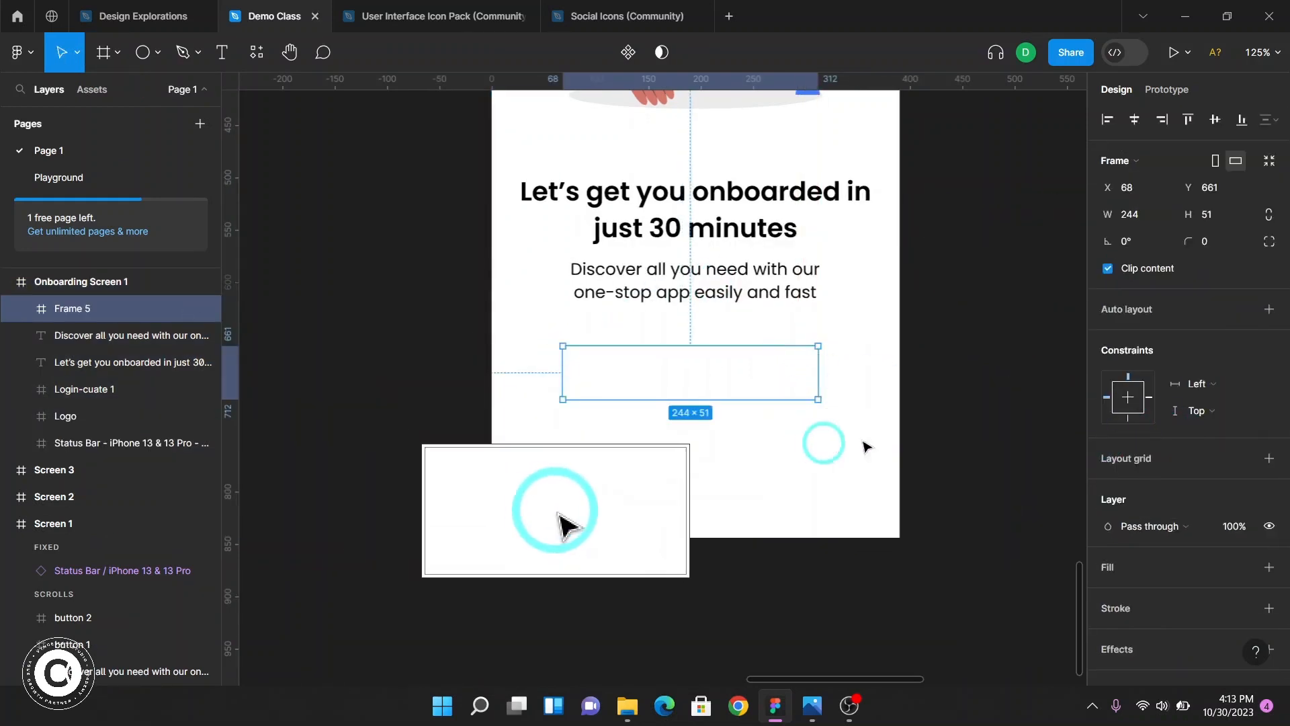
Set the new frame's size to 300 × 50
{"action": "left_click", "coordinate": [1146, 220]}
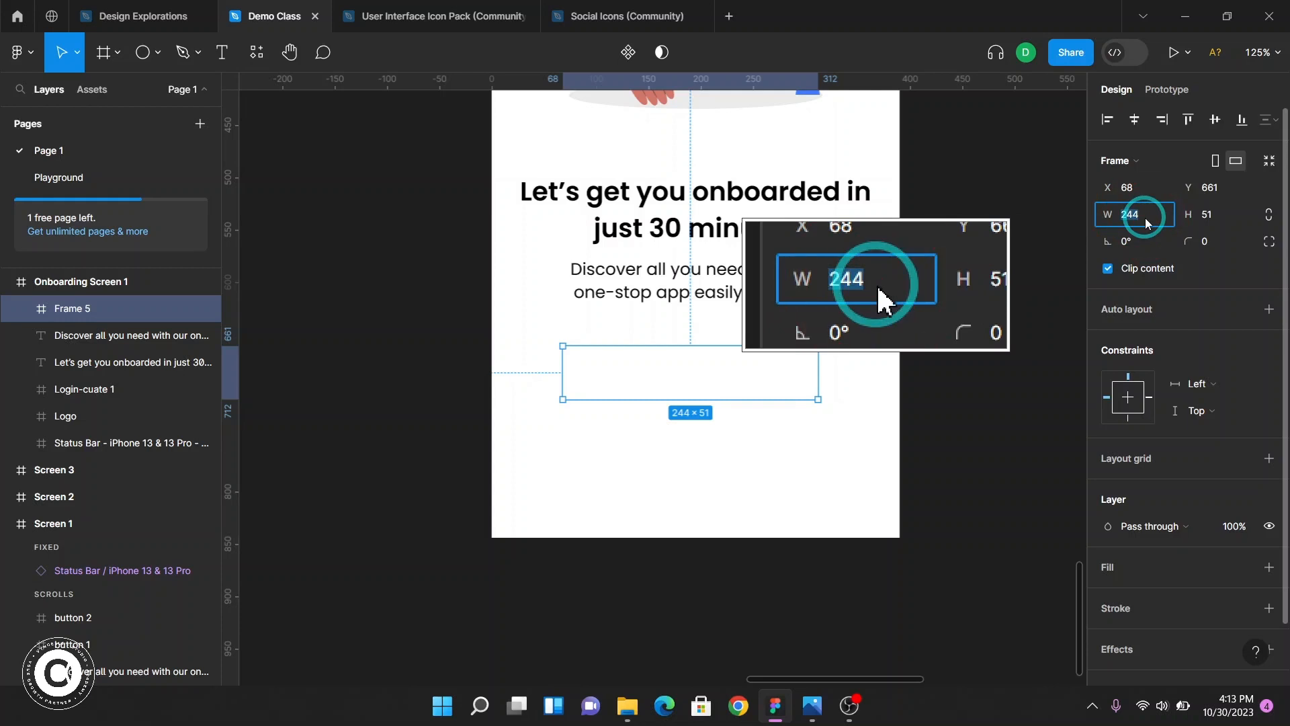
{"action": "type", "text": "300"}
{"action": "key", "text": "Return"}
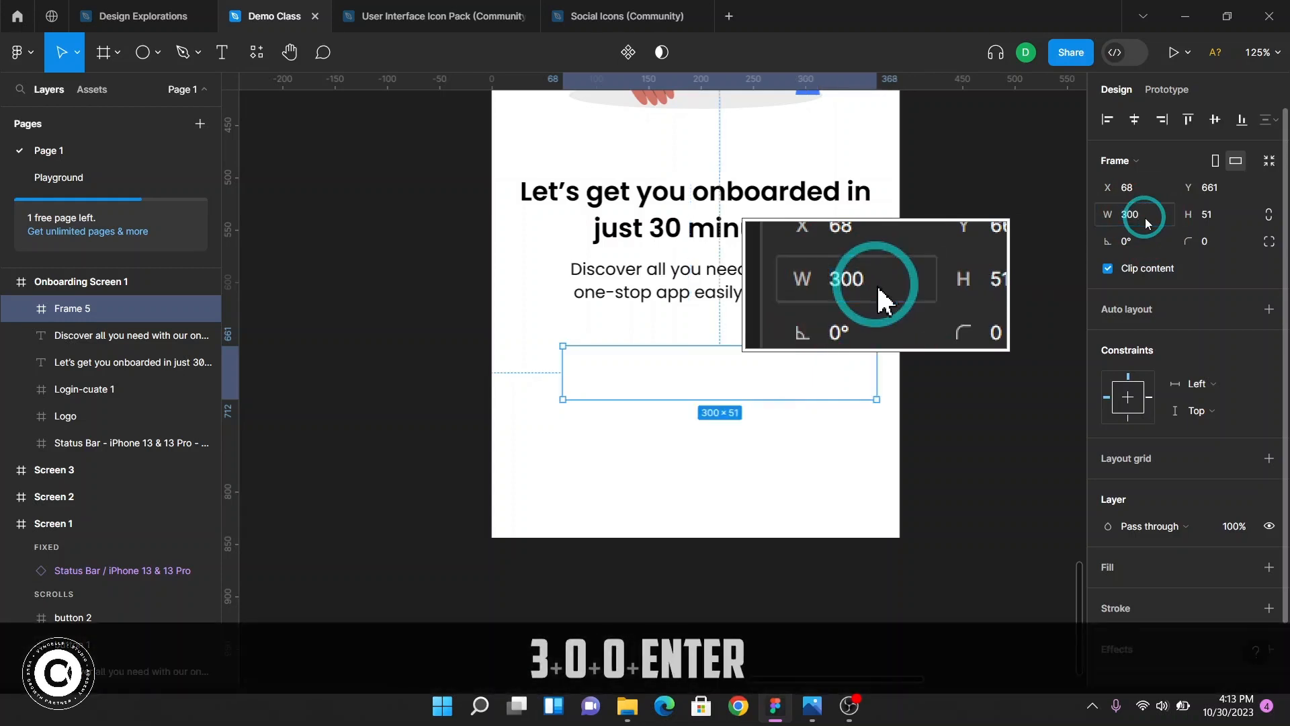
{"action": "left_click", "coordinate": [1214, 225]}
{"action": "type", "text": "50"}
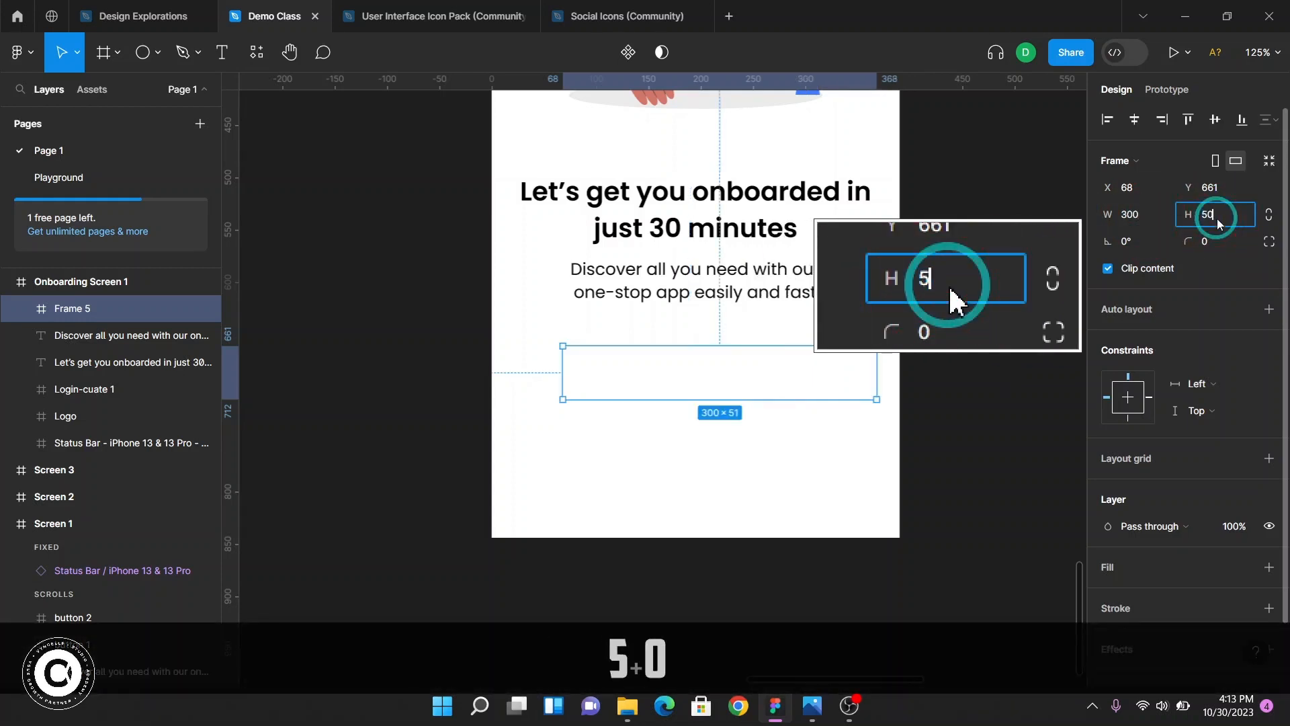
{"action": "key", "text": "Return"}
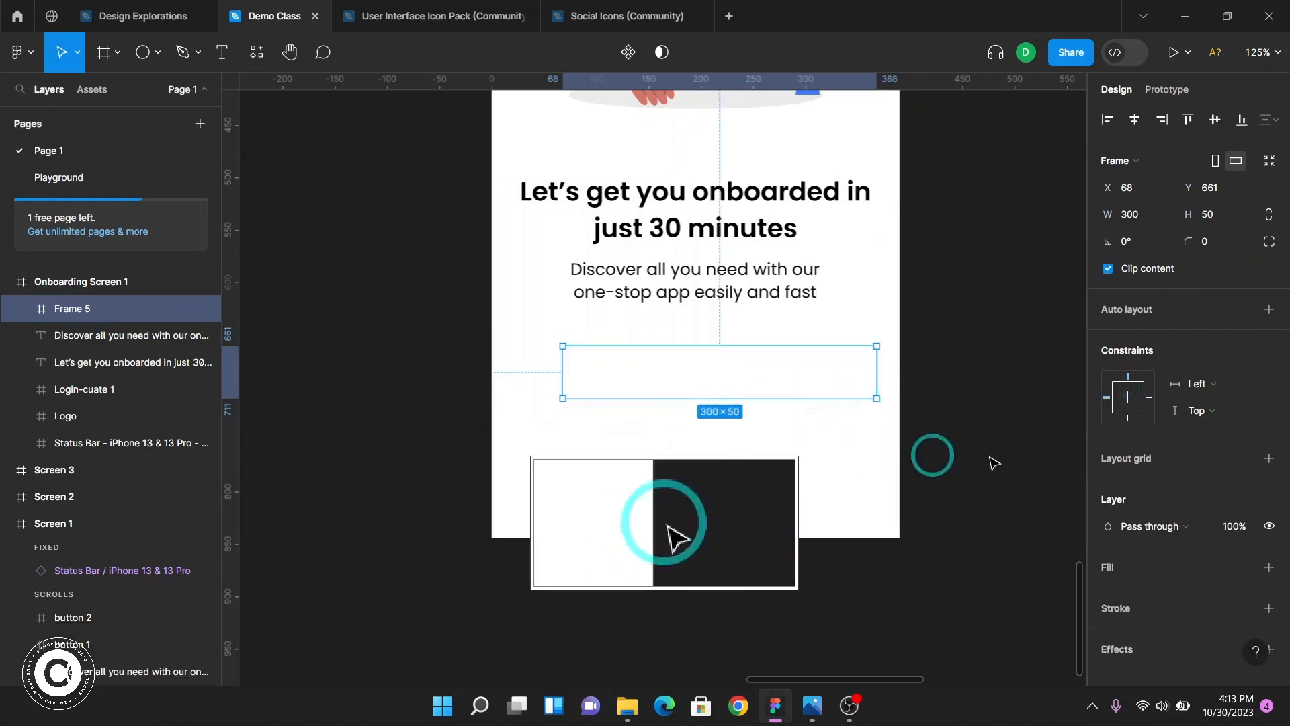
Add a fill to the new frame, set its colour to FF0000 red, and close the colour picker
{"action": "scroll", "coordinate": [1109, 511], "scroll_direction": "down", "scroll_amount": 2}
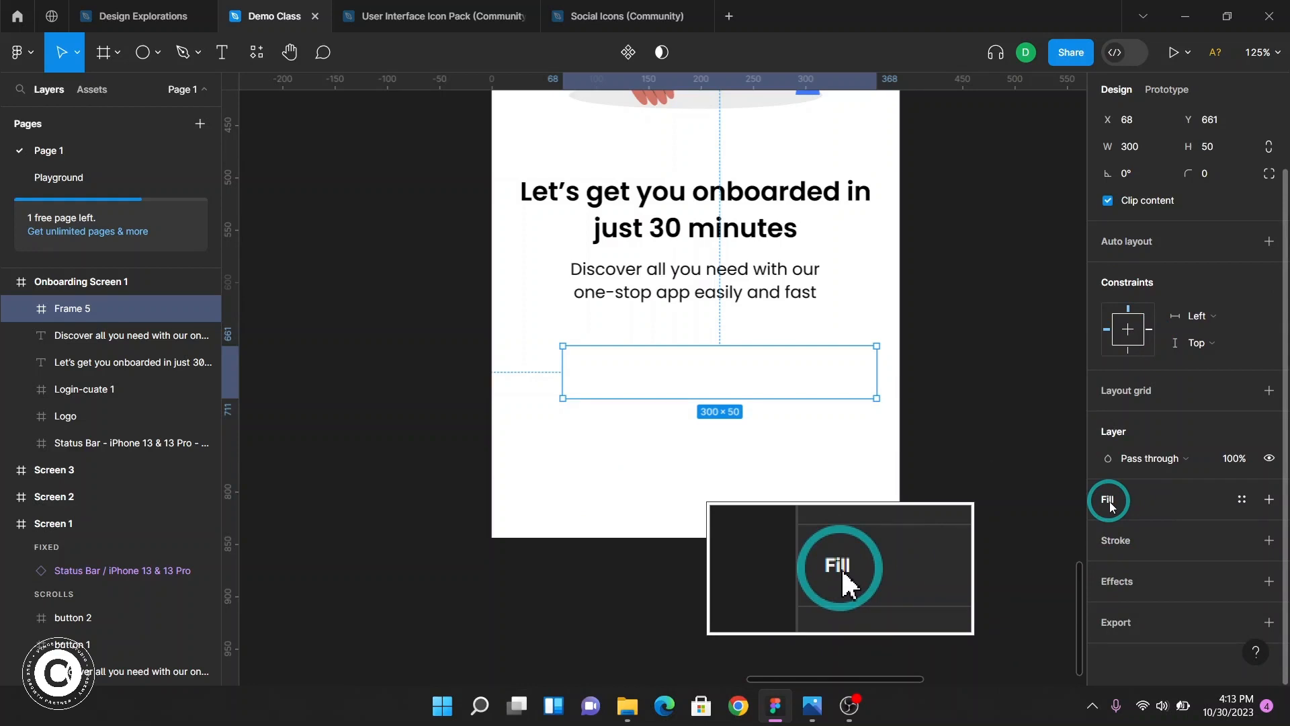
{"action": "left_click", "coordinate": [1109, 506]}
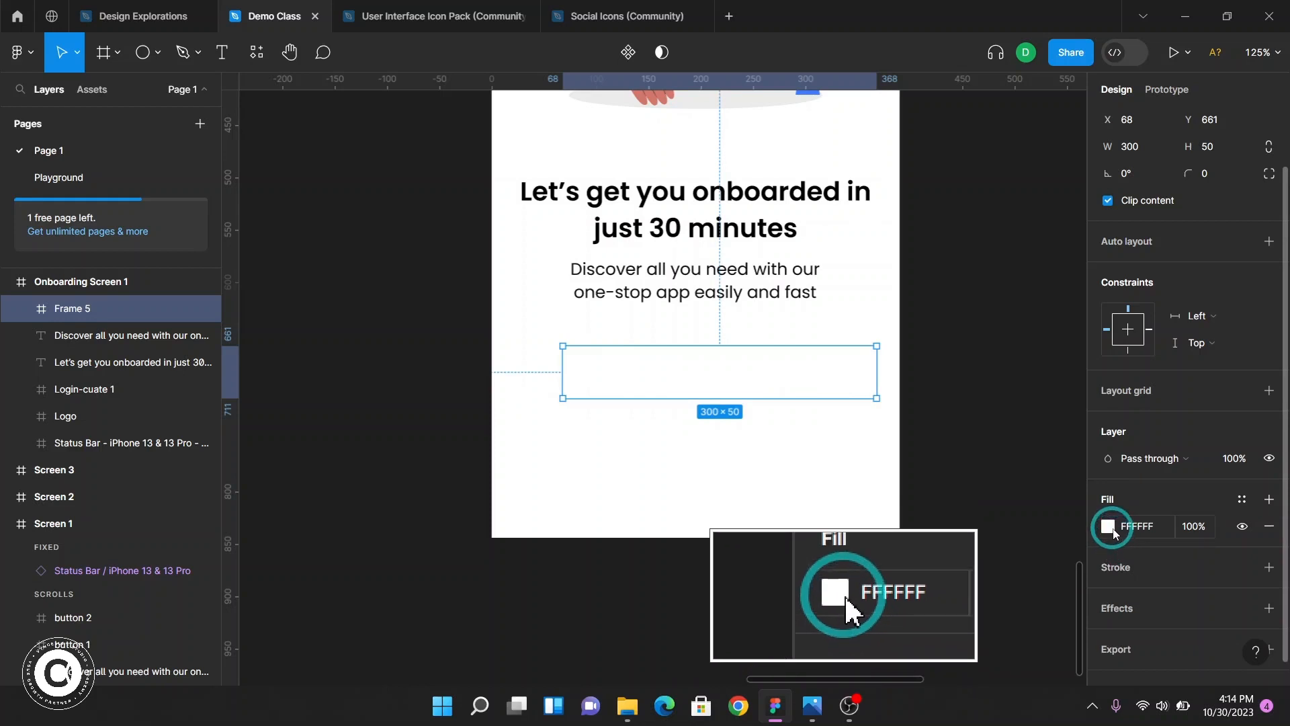
{"action": "left_click", "coordinate": [1110, 527]}
{"action": "left_click_drag", "start_coordinate": [985, 334], "coordinate": [1102, 249]}
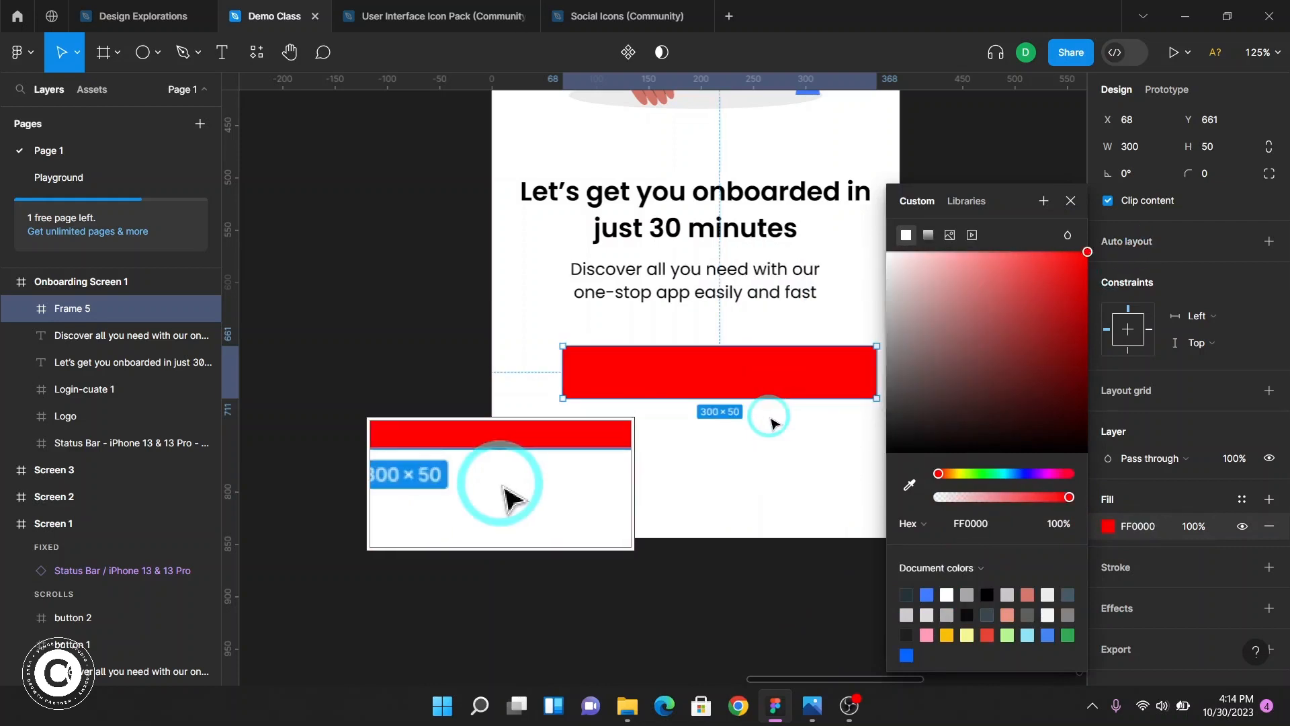
{"action": "scroll", "coordinate": [672, 409], "scroll_direction": "right", "scroll_amount": 3}
{"action": "scroll", "coordinate": [649, 417], "scroll_direction": "up", "scroll_amount": 5}
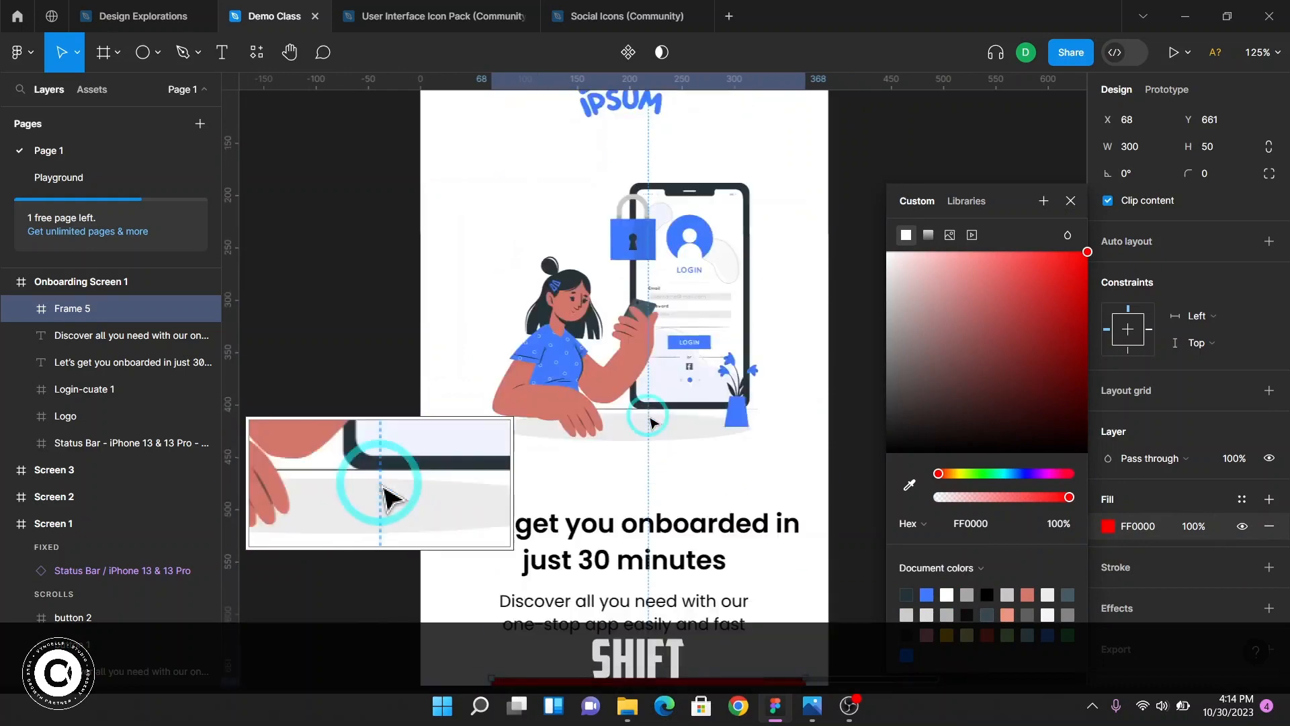
{"action": "scroll", "coordinate": [646, 415], "scroll_direction": "down", "scroll_amount": 9}
{"action": "scroll", "coordinate": [672, 403], "scroll_direction": "up", "scroll_amount": 3}
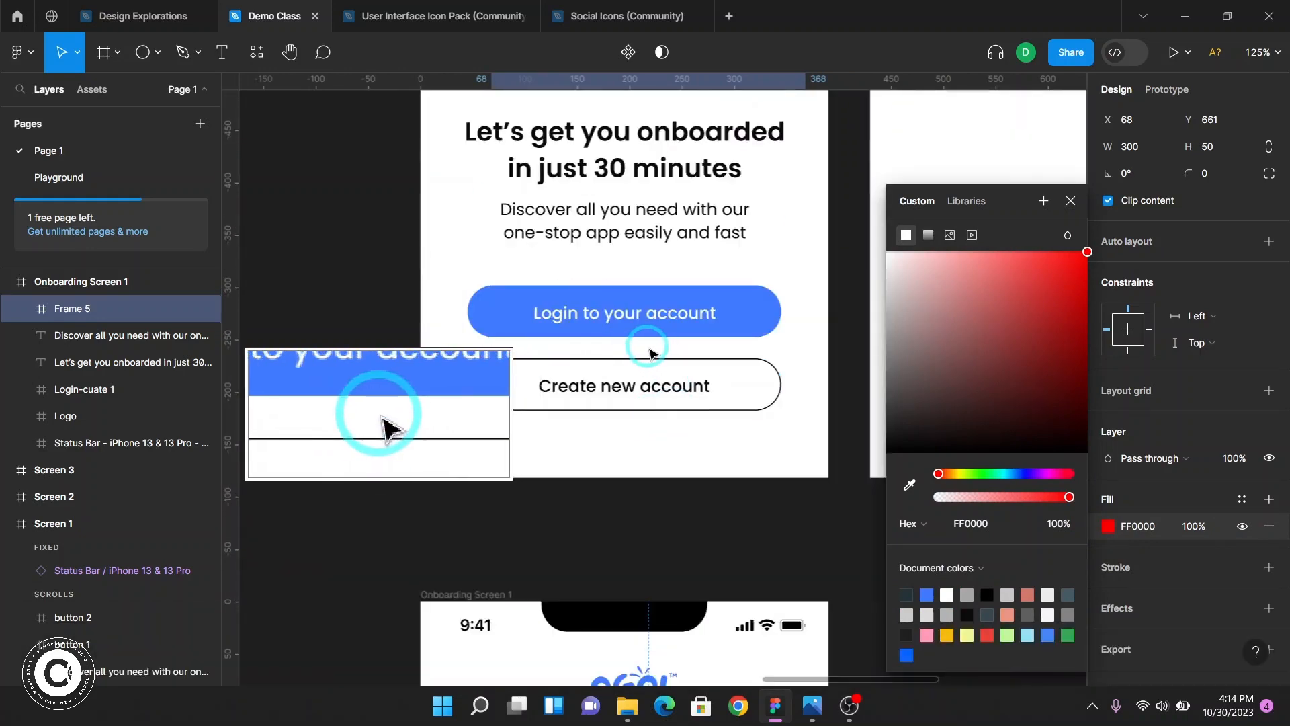
{"action": "key", "text": "F2"}
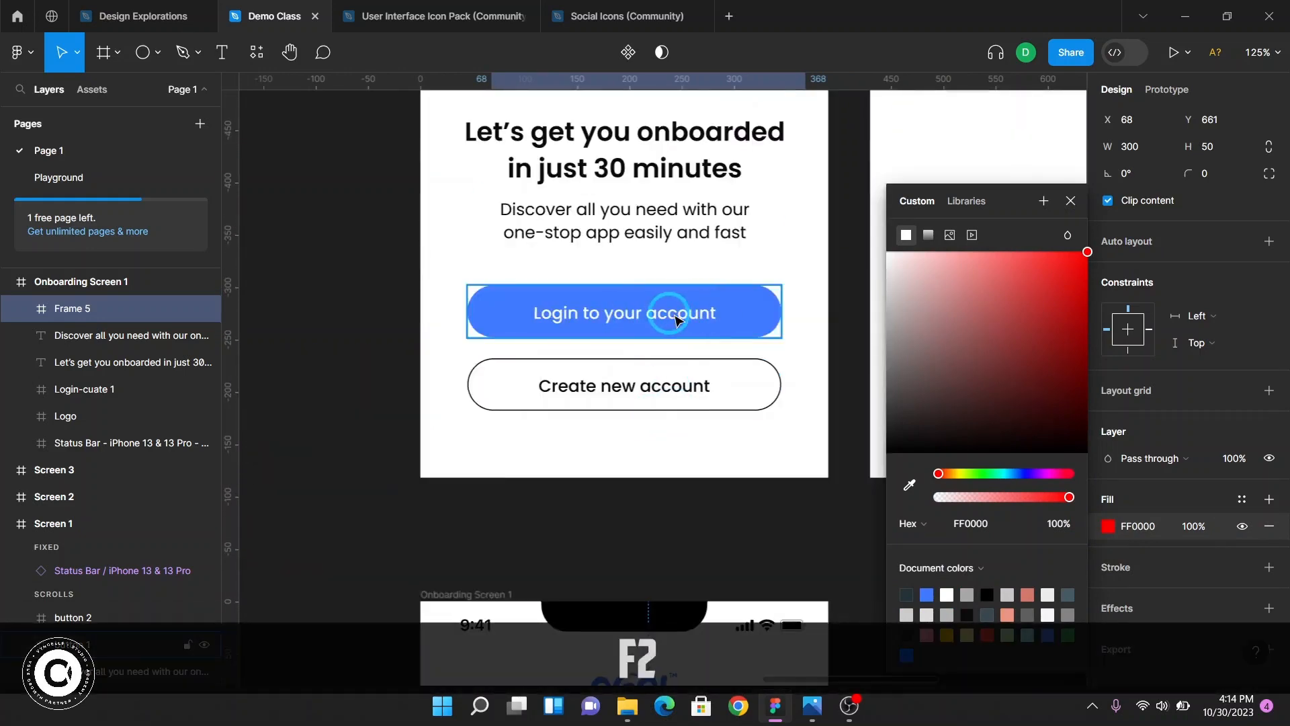
{"action": "left_click", "coordinate": [1073, 201]}
Try setting Screen 1's login button fill to 000000, then undo the change
{"action": "left_click", "coordinate": [743, 309]}
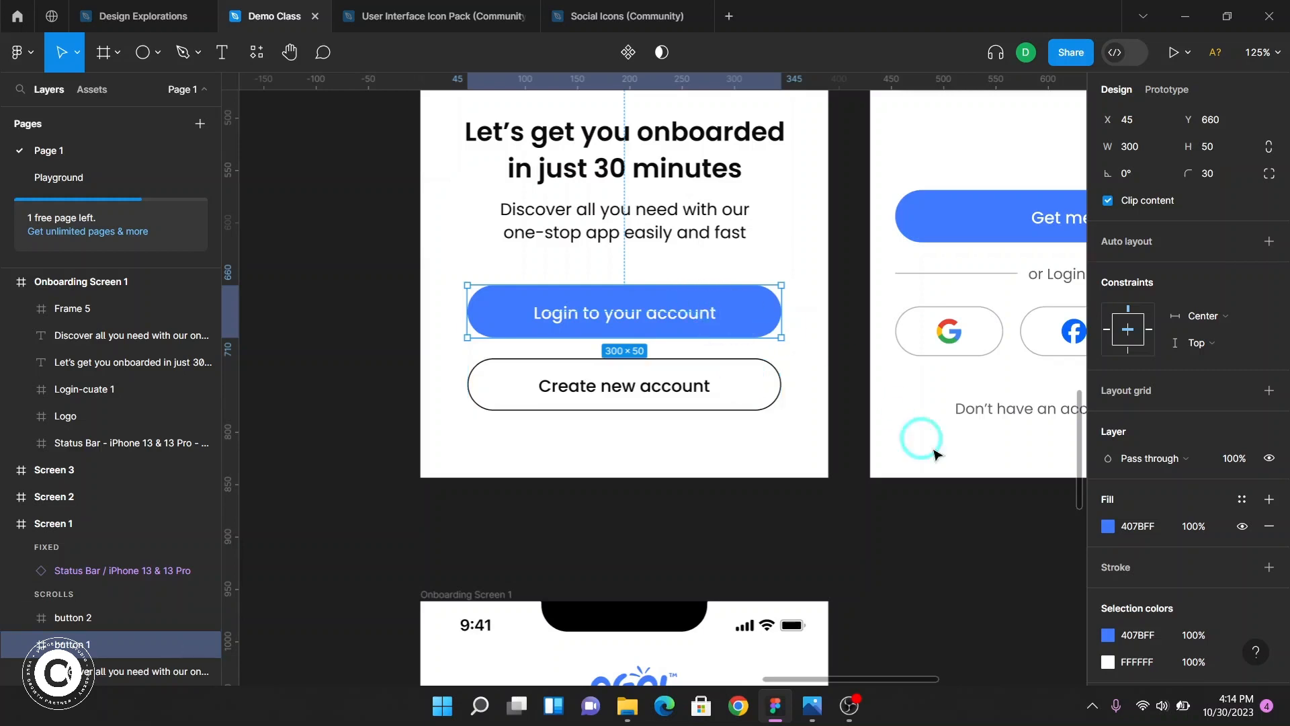
{"action": "left_click", "coordinate": [1136, 529]}
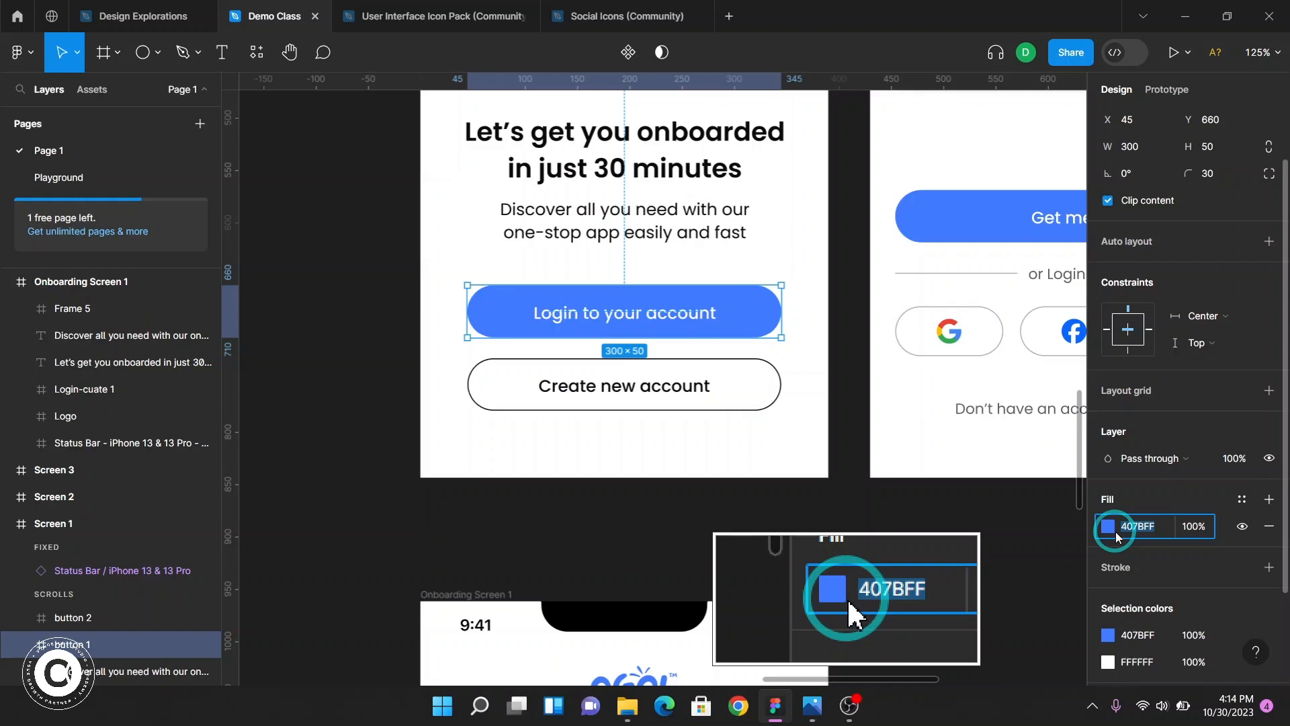
{"action": "type", "text": "0"}
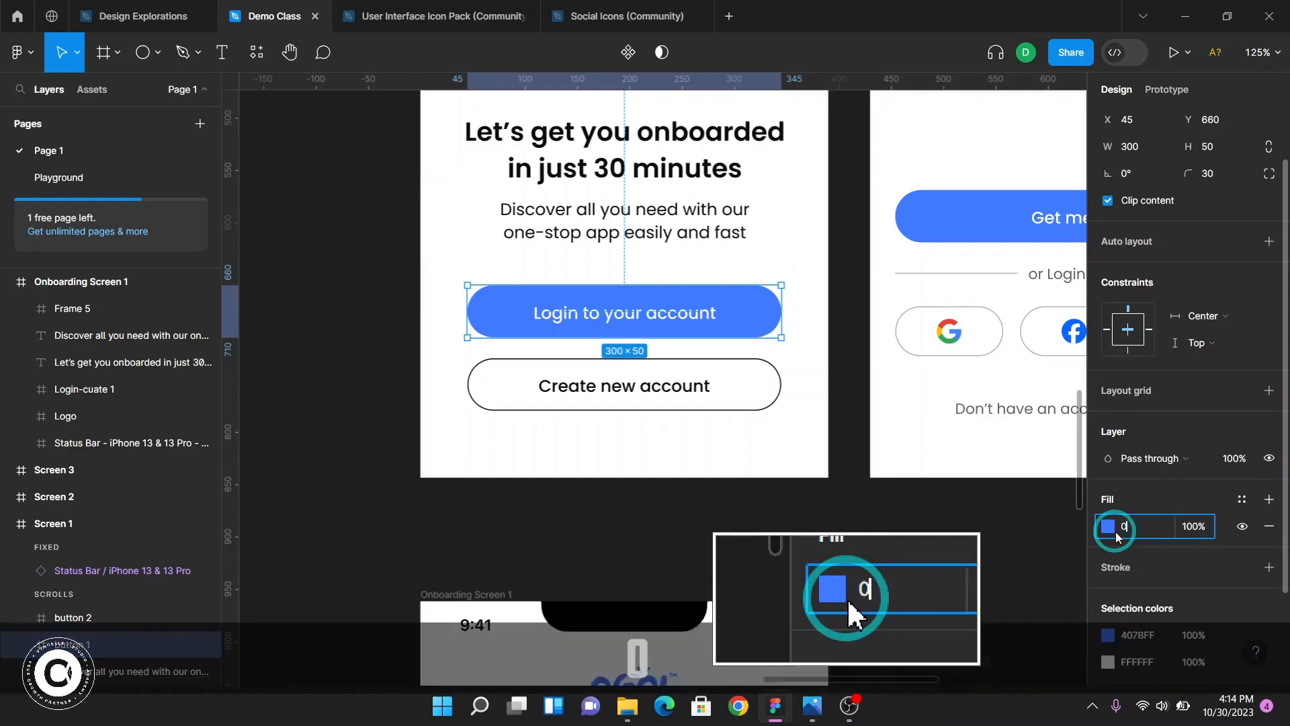
{"action": "key", "text": "Return"}
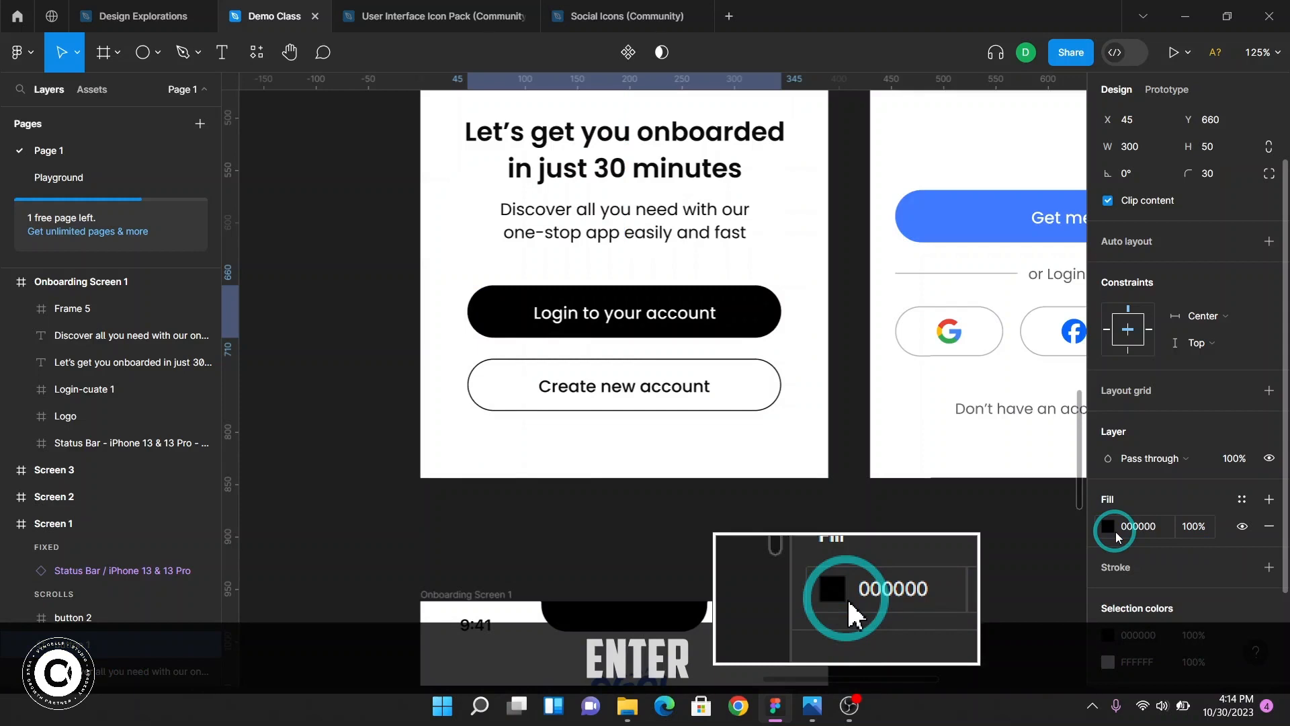
{"action": "key", "text": "ctrl+z"}
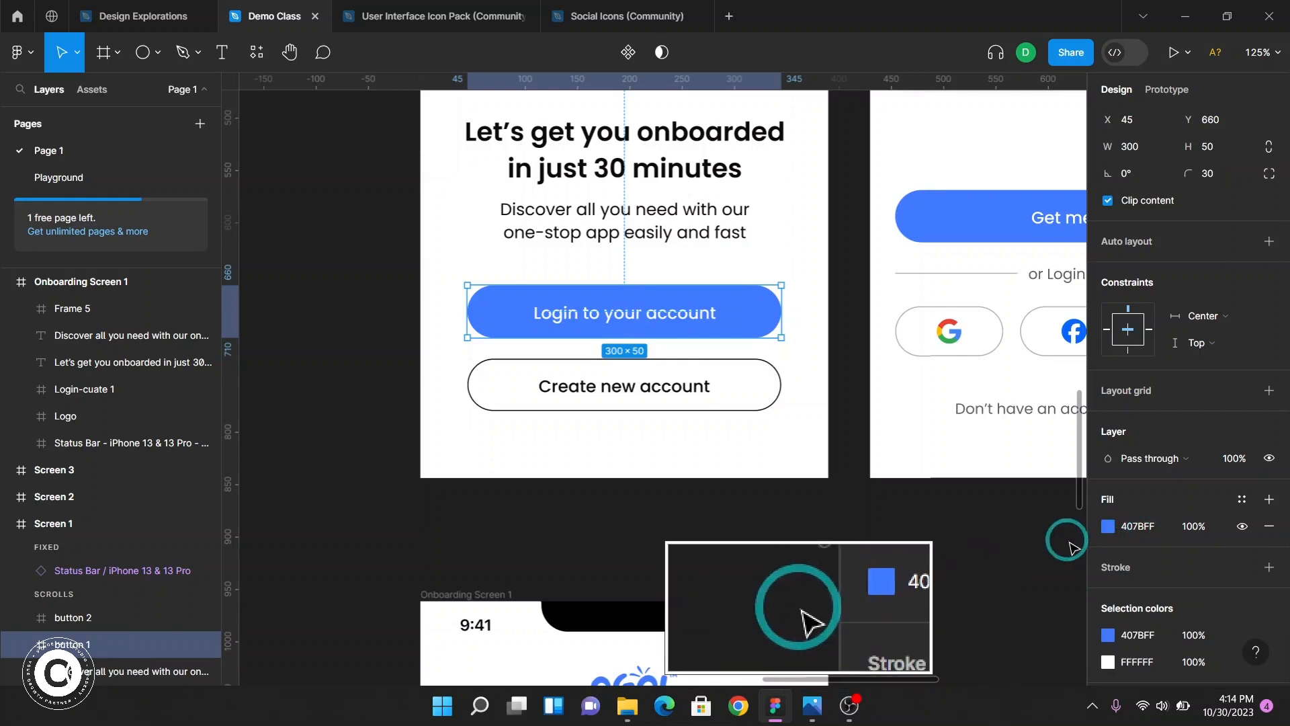
Copy the login button's fill colour 407BFF and paste it as the new frame's fill in Onboarding Screen 1
{"action": "left_click", "coordinate": [1138, 526]}
{"action": "key", "text": "ctrl+c"}
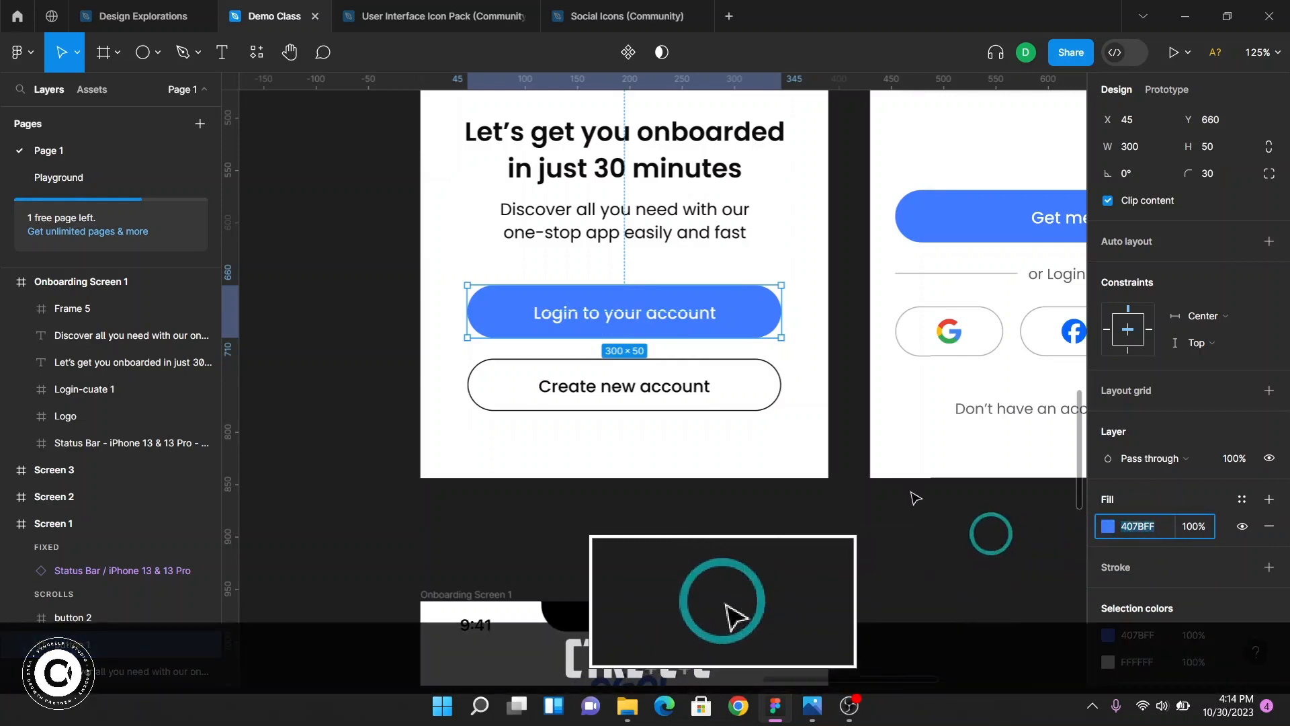
{"action": "scroll", "coordinate": [916, 498], "scroll_direction": "down", "scroll_amount": 8}
{"action": "left_click", "coordinate": [885, 457]}
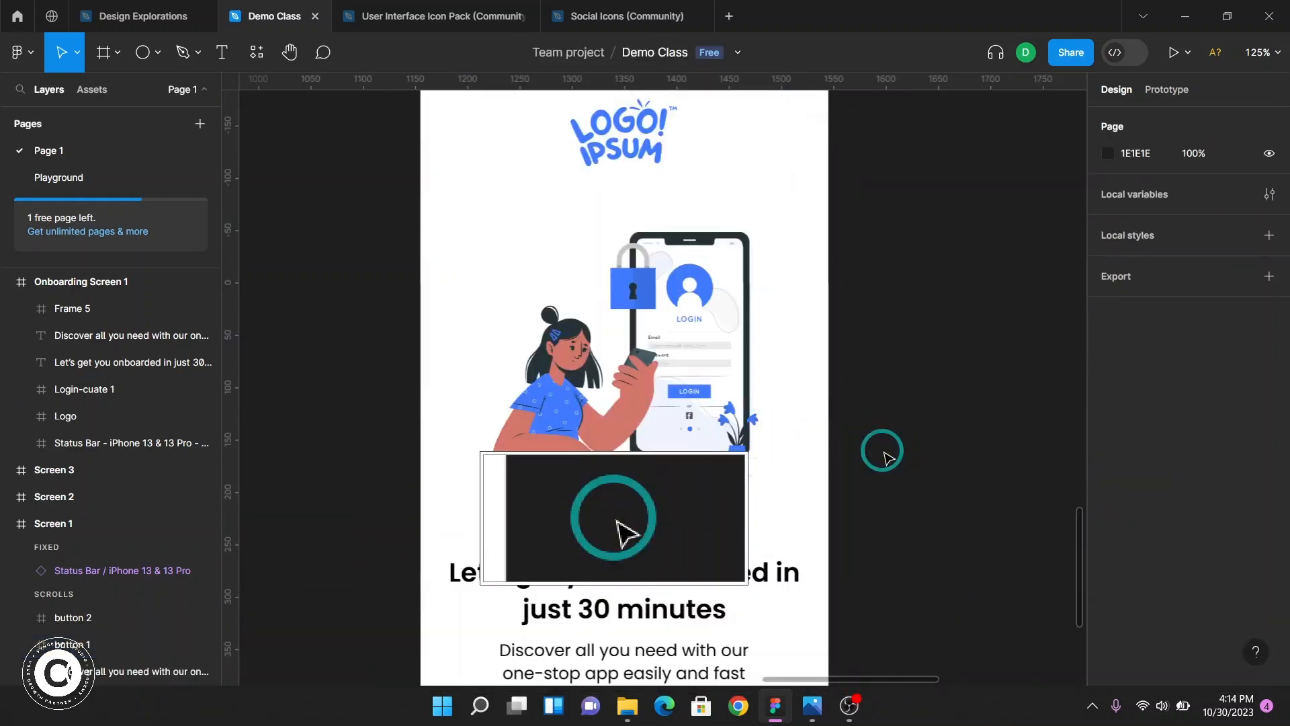
{"action": "scroll", "coordinate": [884, 457], "scroll_direction": "down", "scroll_amount": 5}
{"action": "key", "text": "F2"}
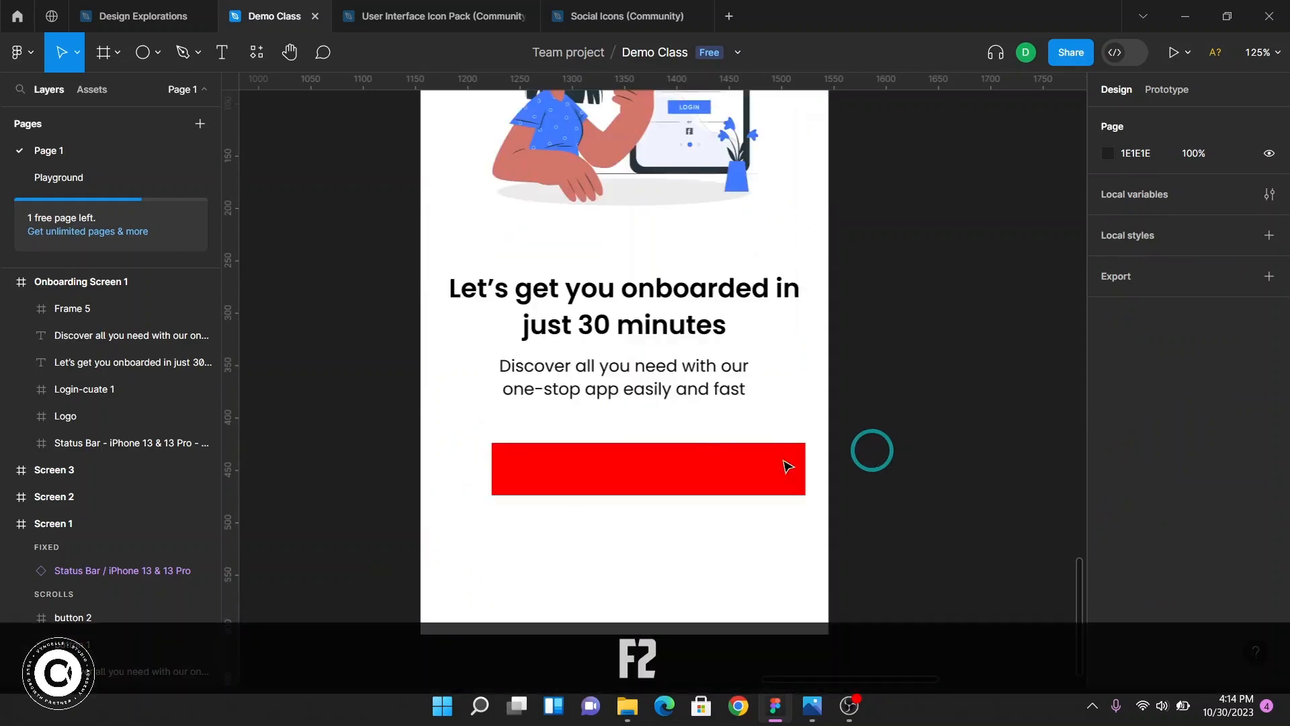
{"action": "left_click", "coordinate": [702, 461]}
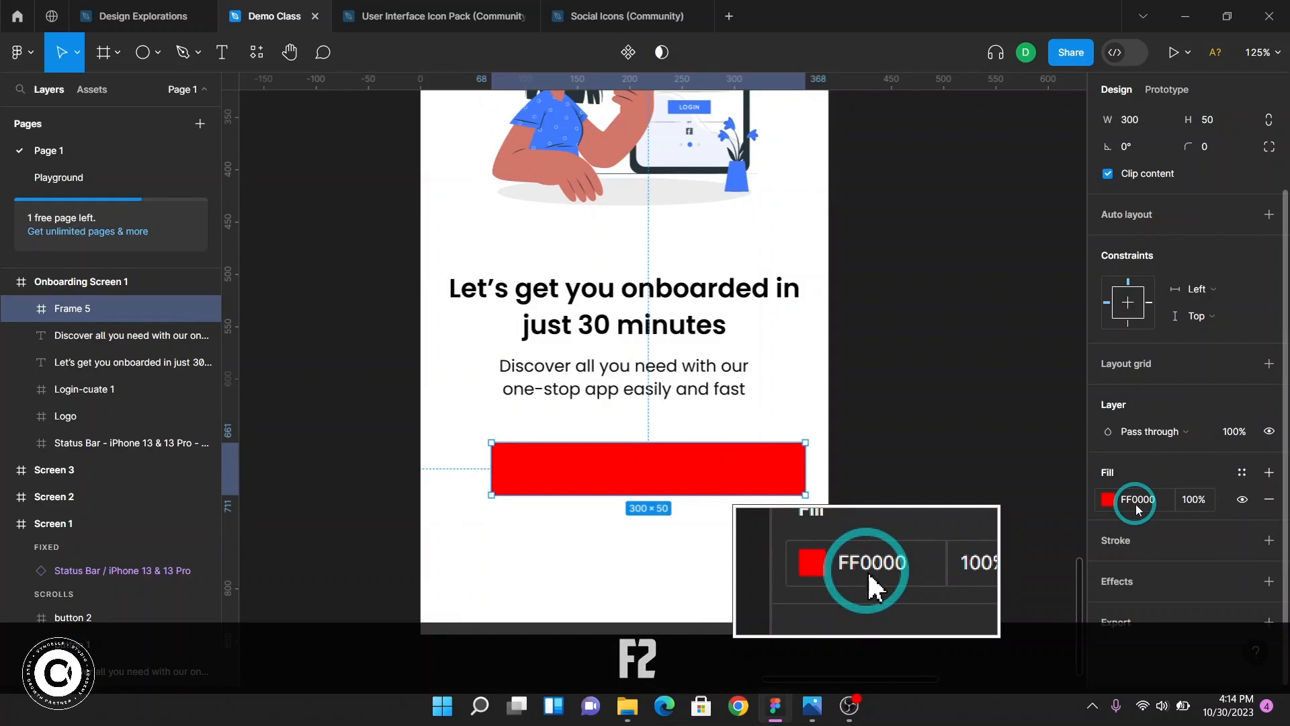
{"action": "left_click", "coordinate": [1139, 504]}
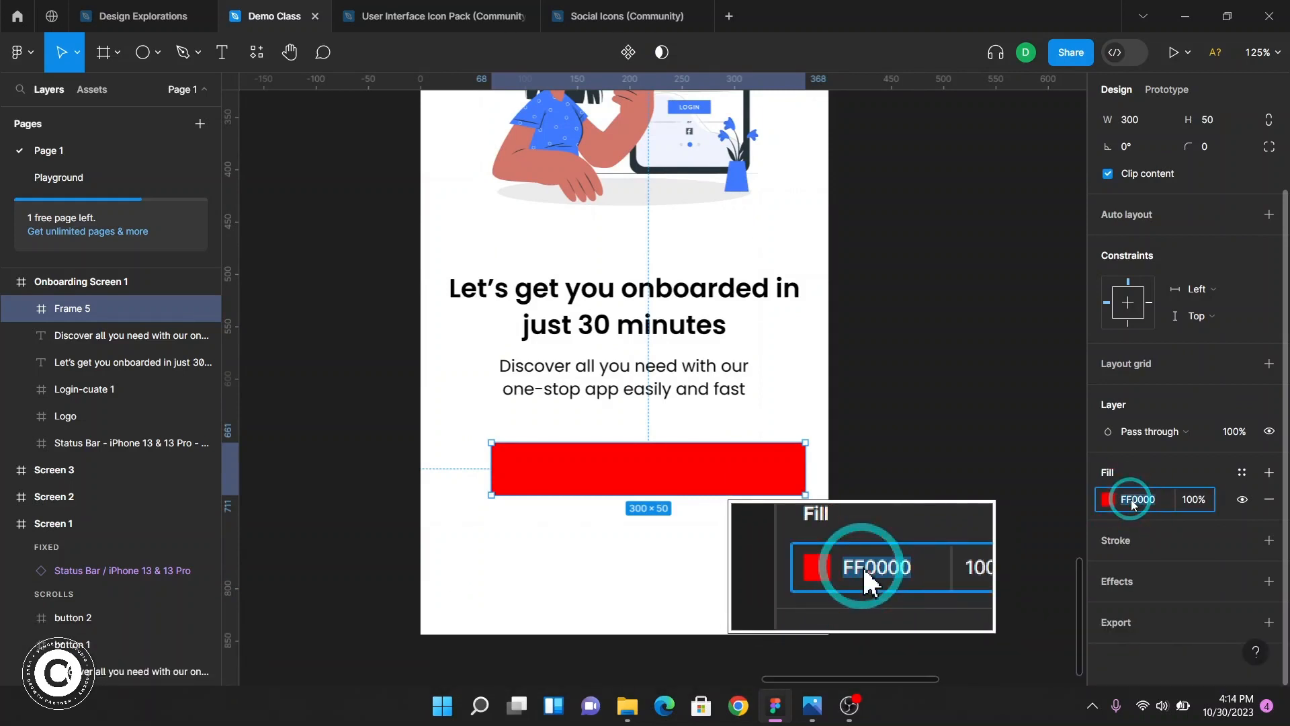
{"action": "key", "text": "ctrl"}
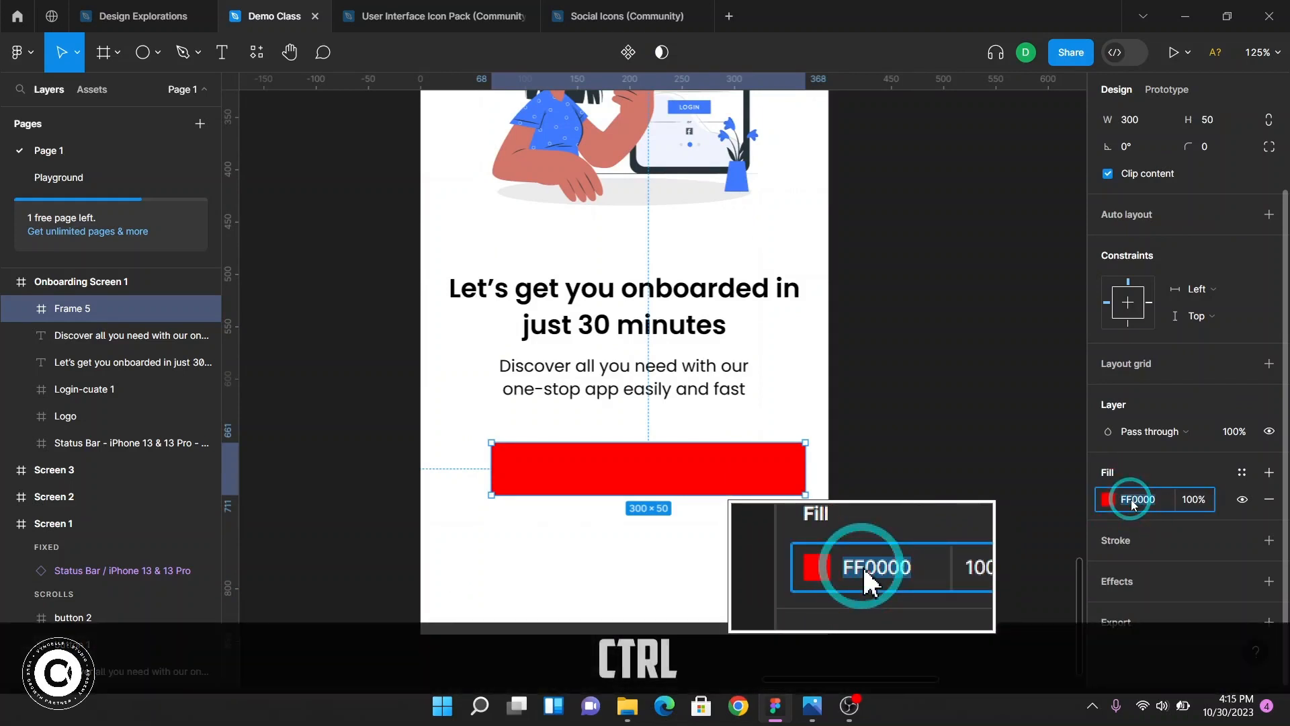
{"action": "key", "text": "ctrl+v"}
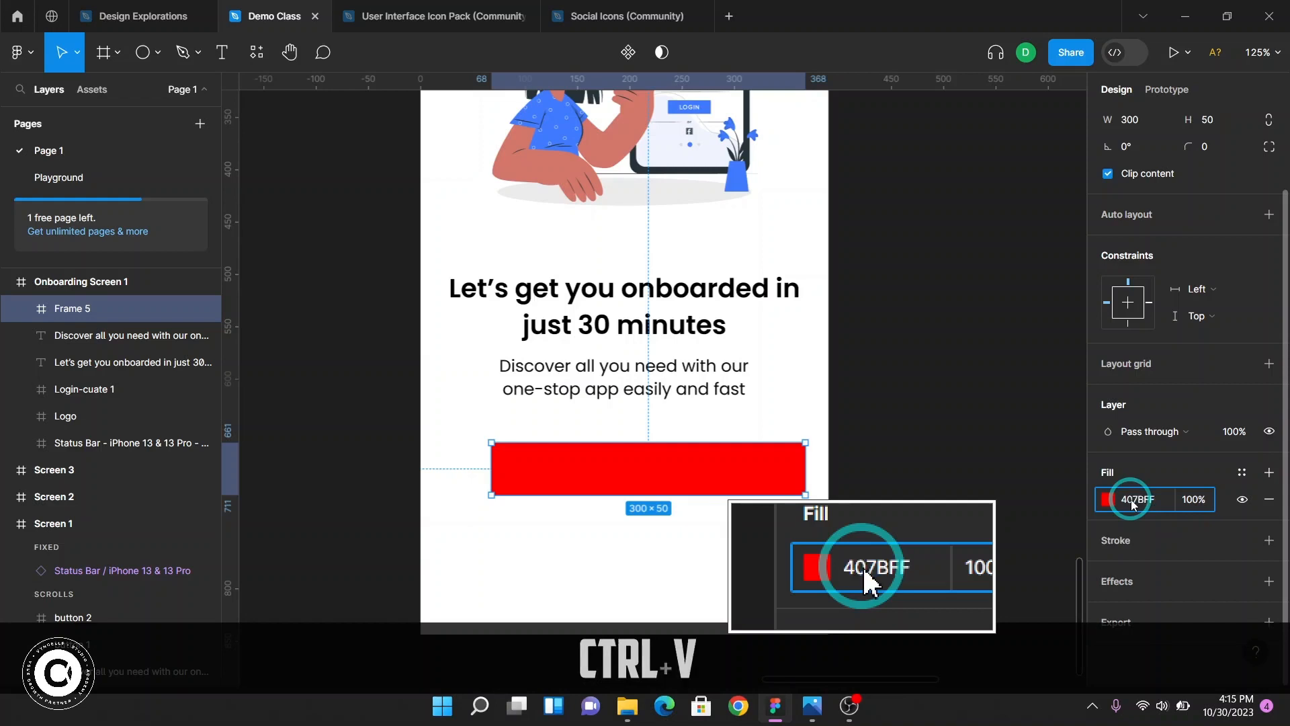
{"action": "key", "text": "Return"}
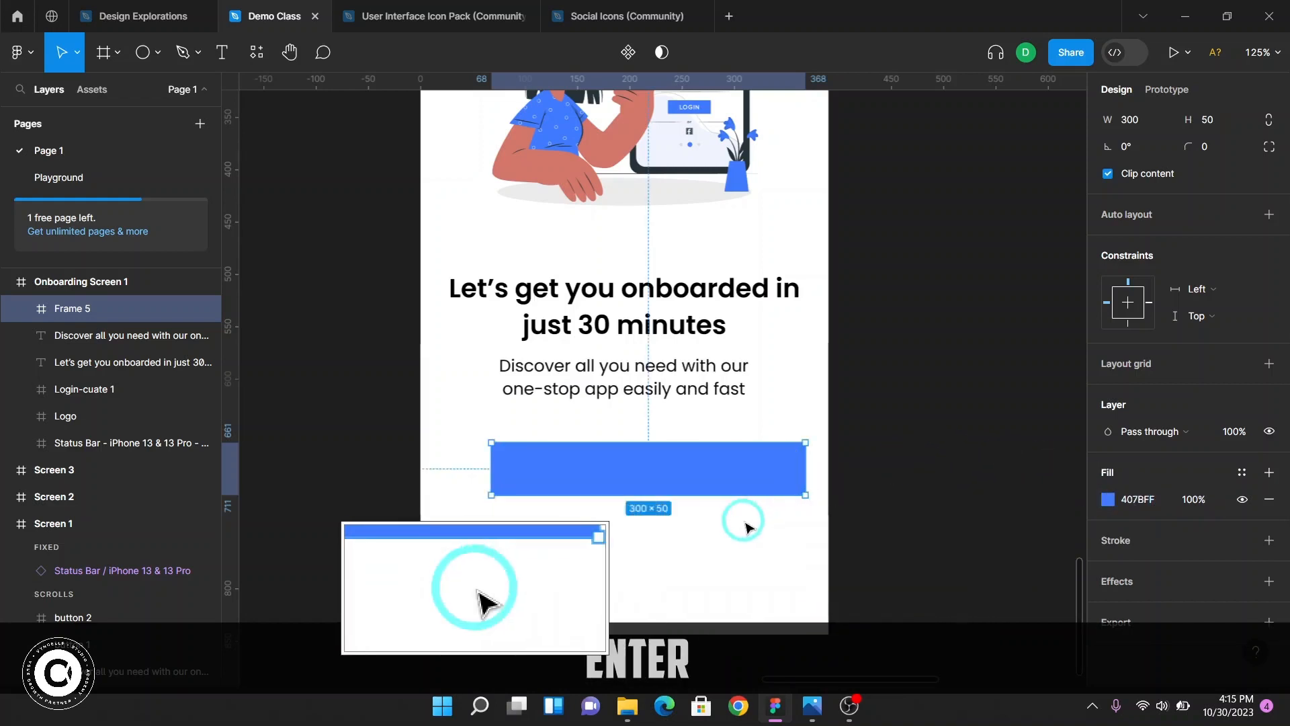
Center the new frame horizontally within Onboarding Screen 1 and nudge it up to Y 660
{"action": "scroll", "coordinate": [759, 524], "scroll_direction": "up", "scroll_amount": 6}
{"action": "scroll", "coordinate": [763, 482], "scroll_direction": "down", "scroll_amount": 6}
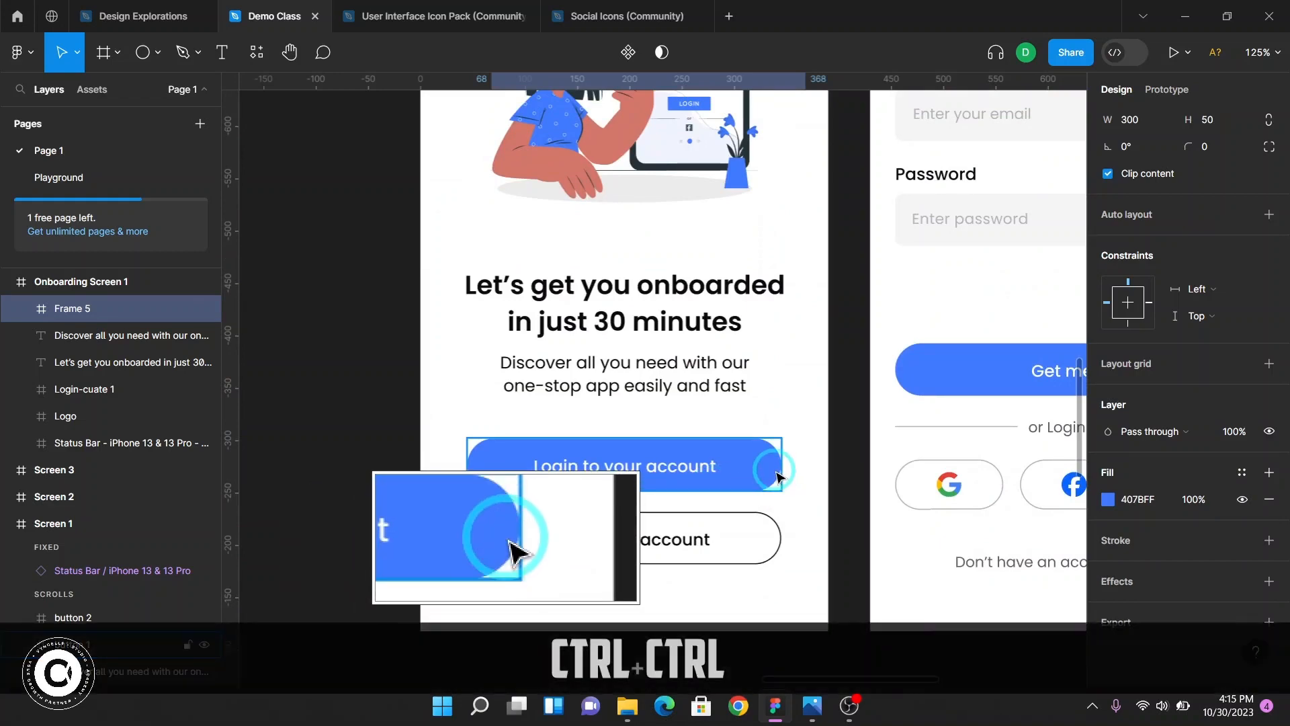
{"action": "scroll", "coordinate": [777, 476], "scroll_direction": "up", "scroll_amount": 2, "text": "ctrl"}
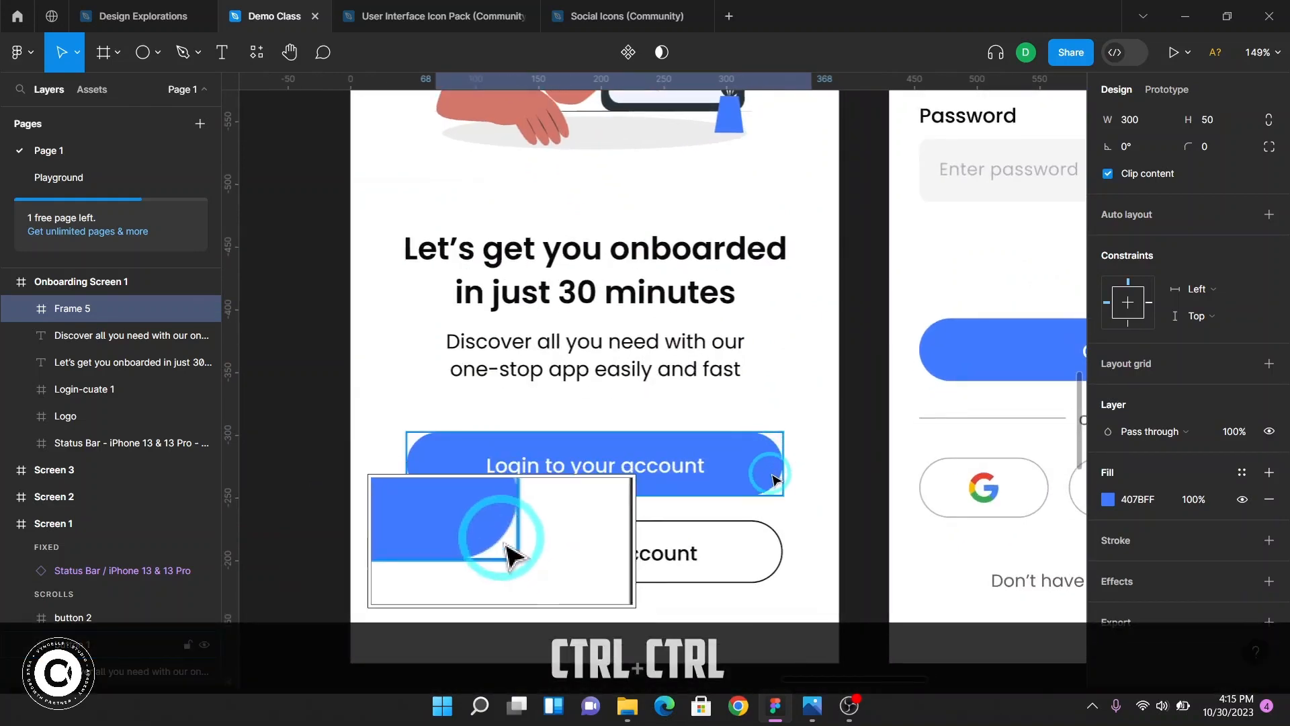
{"action": "scroll", "coordinate": [776, 474], "scroll_direction": "down", "scroll_amount": 3, "text": "ctrl"}
{"action": "scroll", "coordinate": [773, 477], "scroll_direction": "down", "scroll_amount": 1, "text": "ctrl"}
{"action": "scroll", "coordinate": [732, 497], "scroll_direction": "down", "scroll_amount": 10}
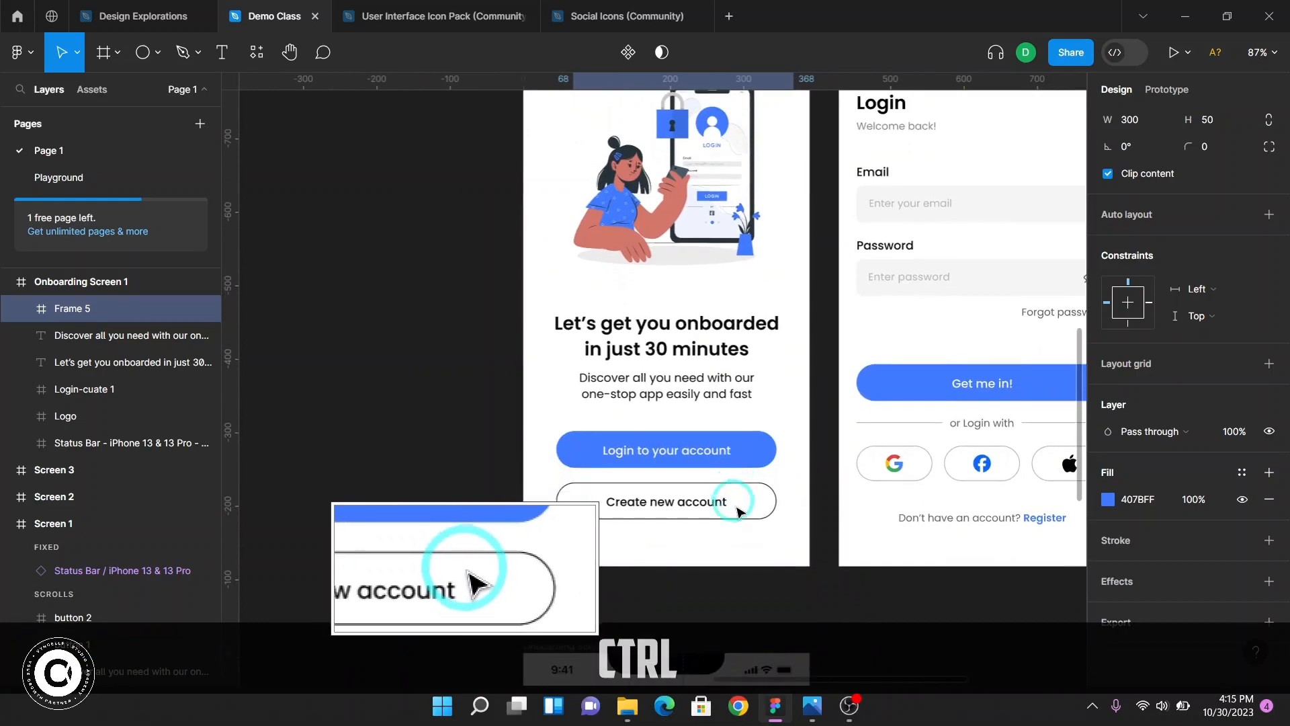
{"action": "scroll", "coordinate": [737, 523], "scroll_direction": "down", "scroll_amount": 3}
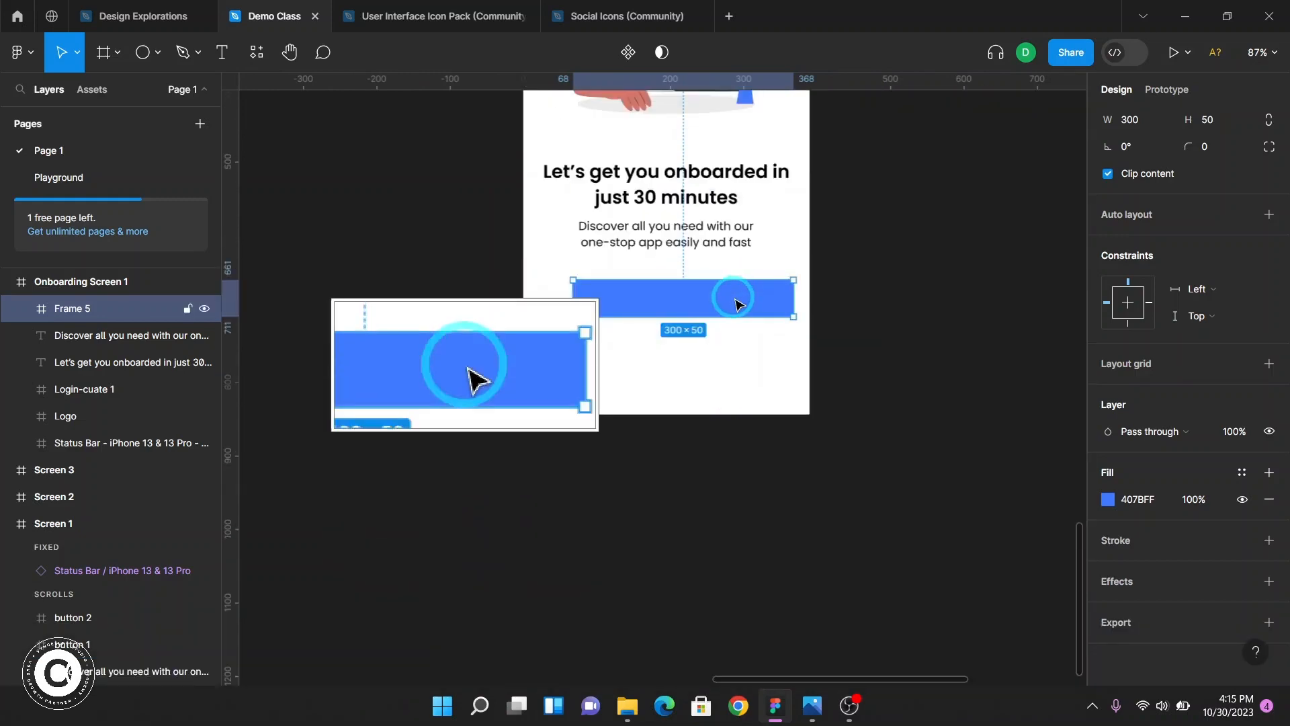
{"action": "key", "text": "F2"}
{"action": "scroll", "coordinate": [737, 304], "scroll_direction": "up", "scroll_amount": 4, "text": "ctrl"}
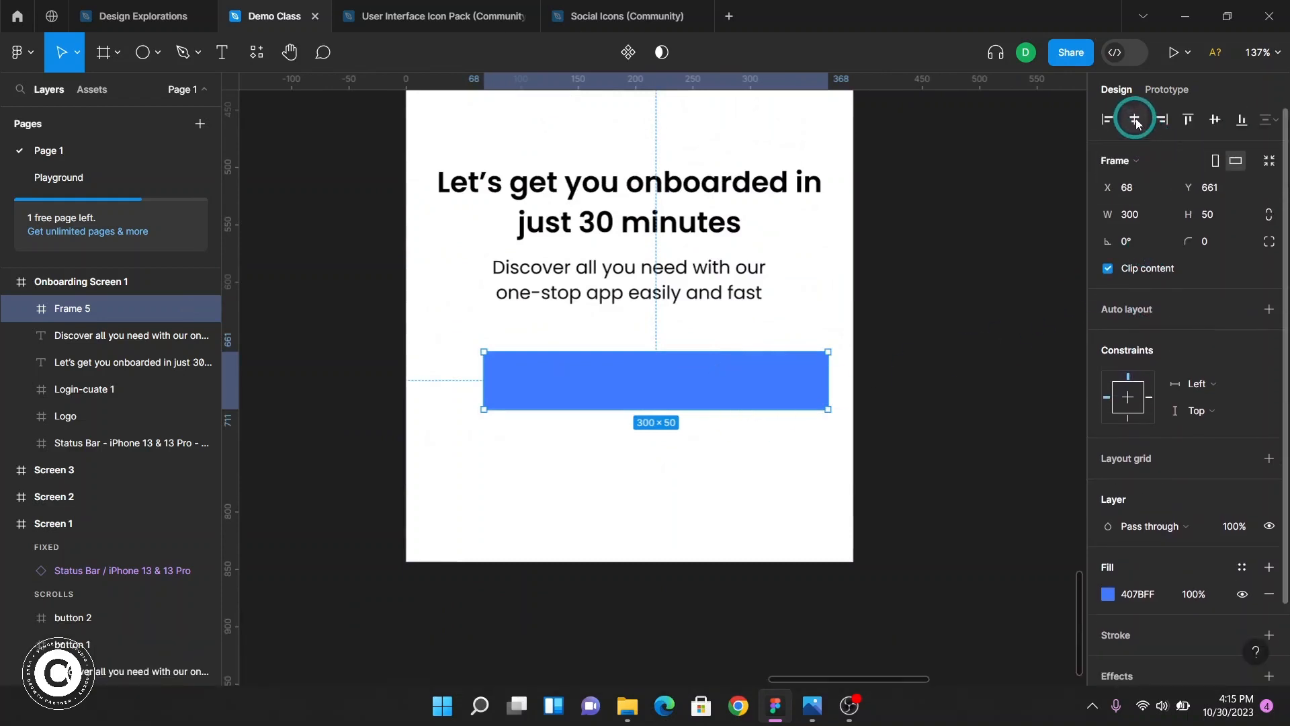
{"action": "left_click", "coordinate": [1135, 120]}
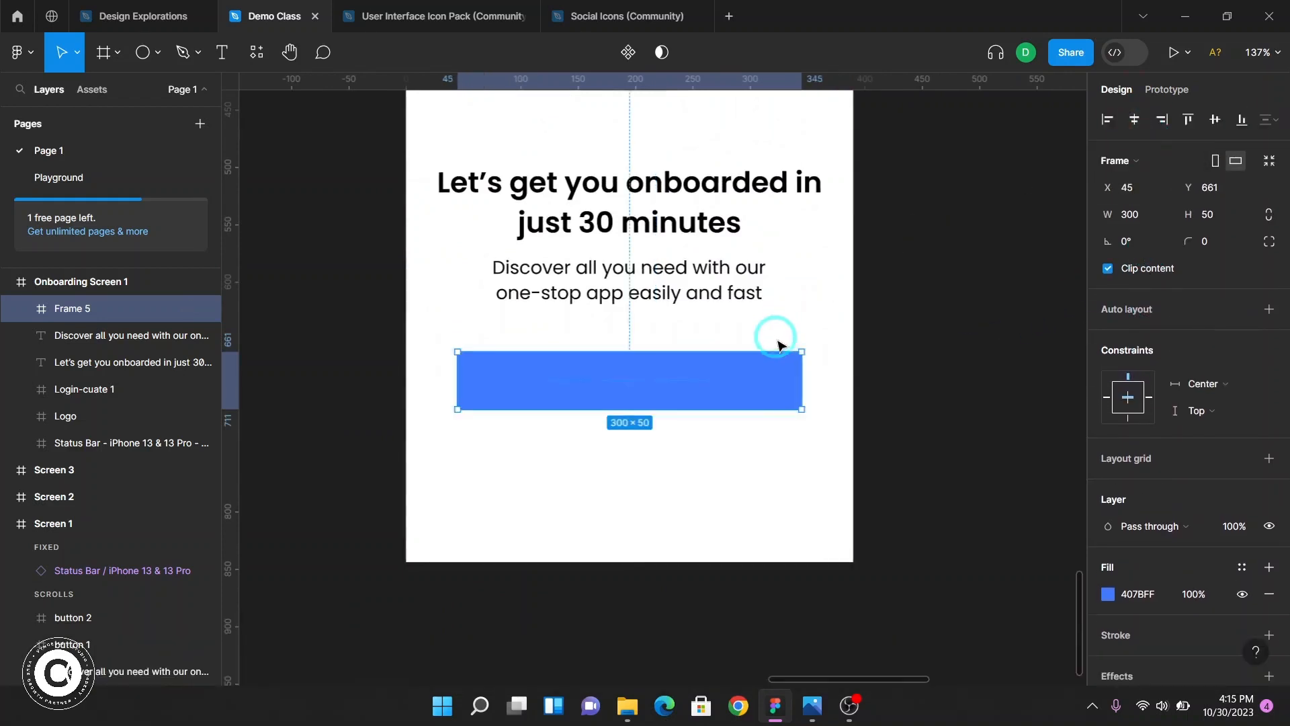
{"action": "scroll", "coordinate": [782, 402], "scroll_direction": "up", "scroll_amount": 1}
{"action": "scroll", "coordinate": [779, 399], "scroll_direction": "up", "scroll_amount": 1}
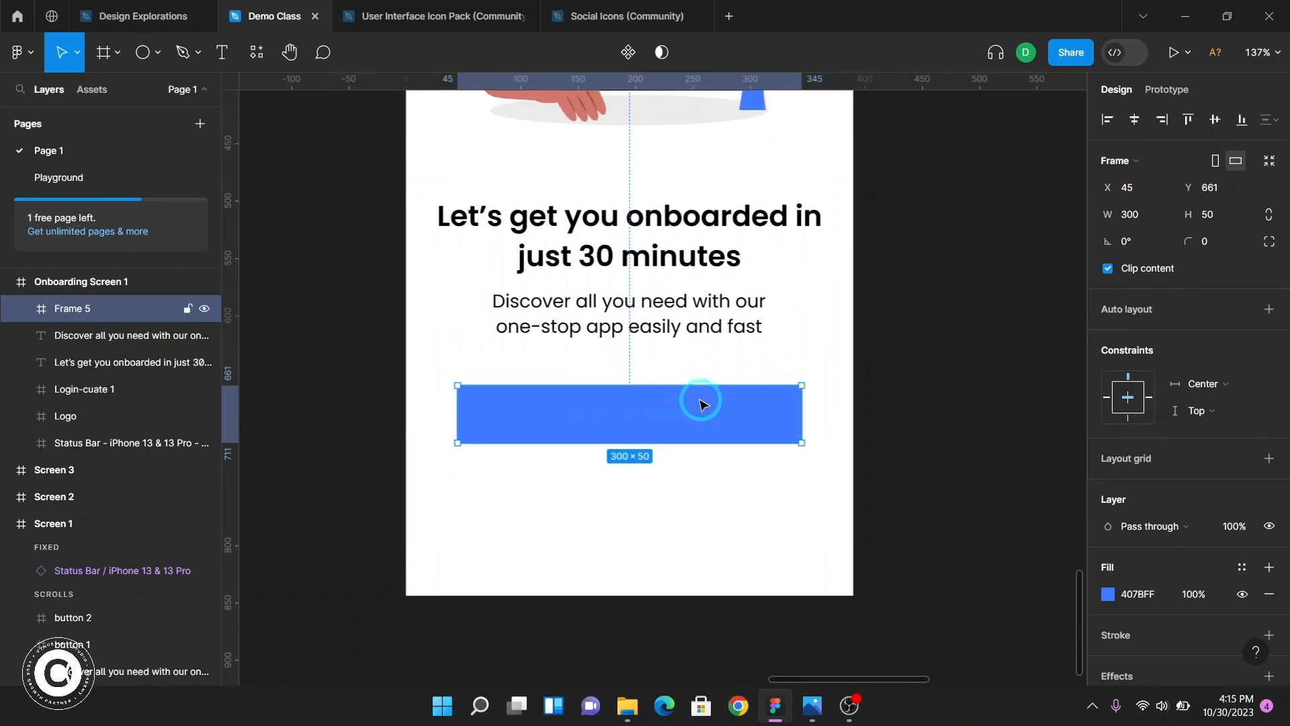
{"action": "key", "text": "alt"}
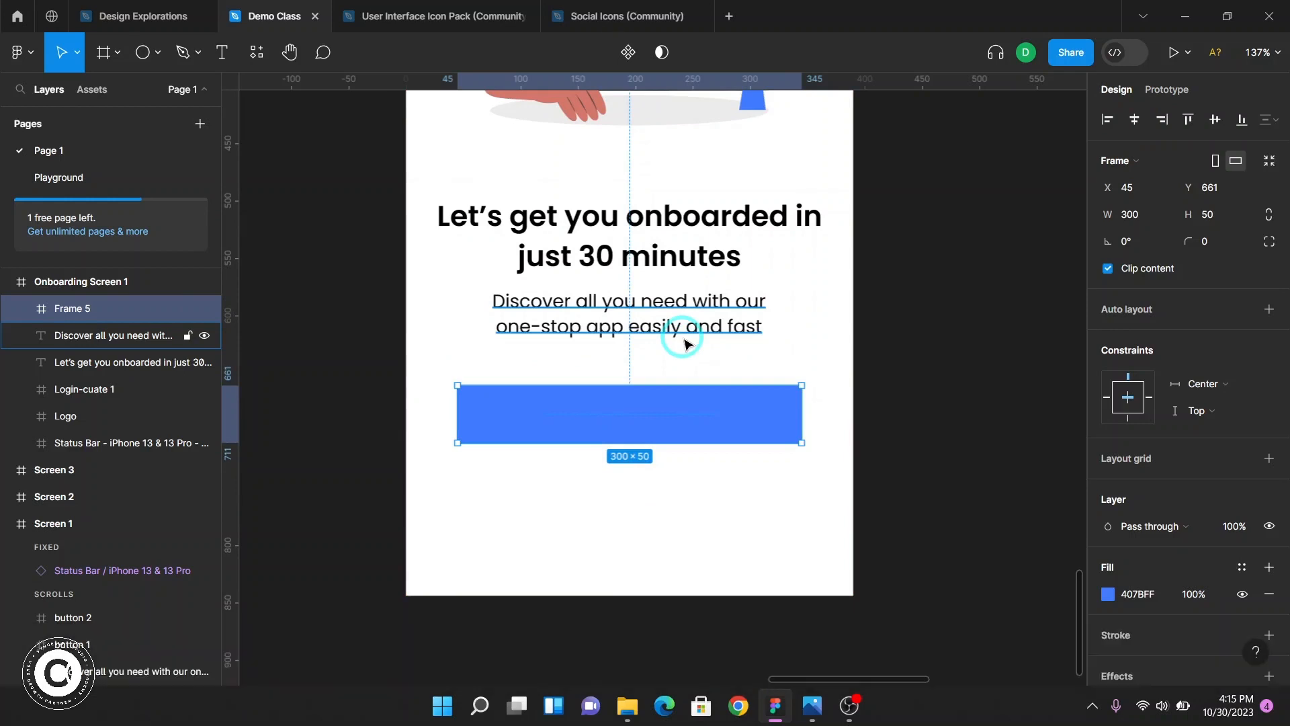
{"action": "key", "text": "Up"}
{"action": "key", "text": "alt"}
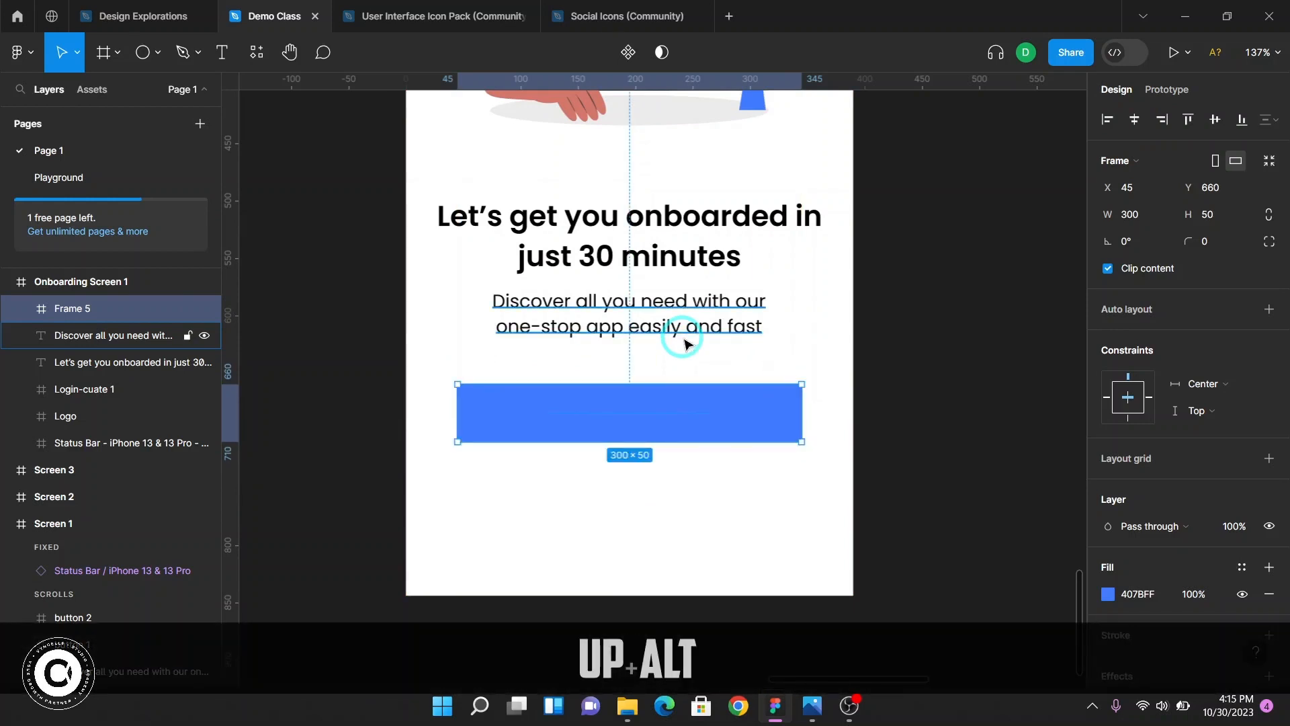
Set the new frame's corner radius to 50/2, making it 25, and deselect it
{"action": "scroll", "coordinate": [777, 423], "scroll_direction": "up", "scroll_amount": 5}
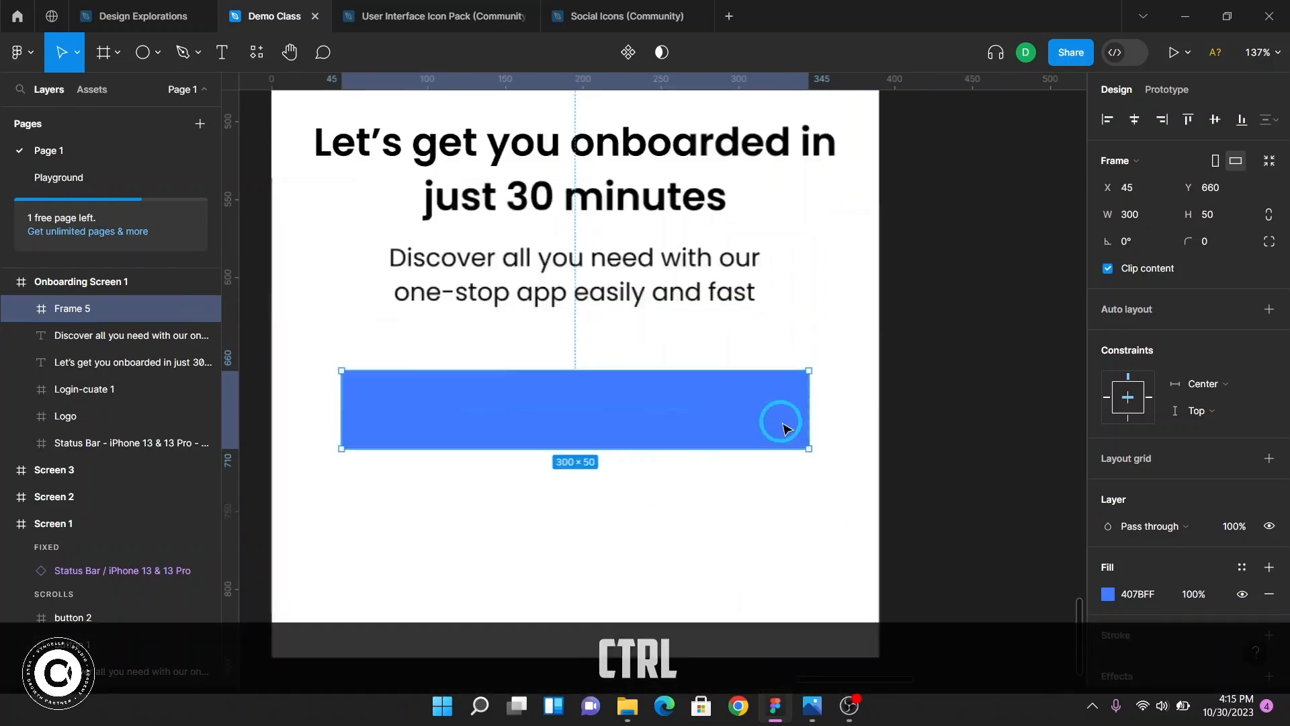
{"action": "scroll", "coordinate": [807, 442], "scroll_direction": "left", "scroll_amount": 3}
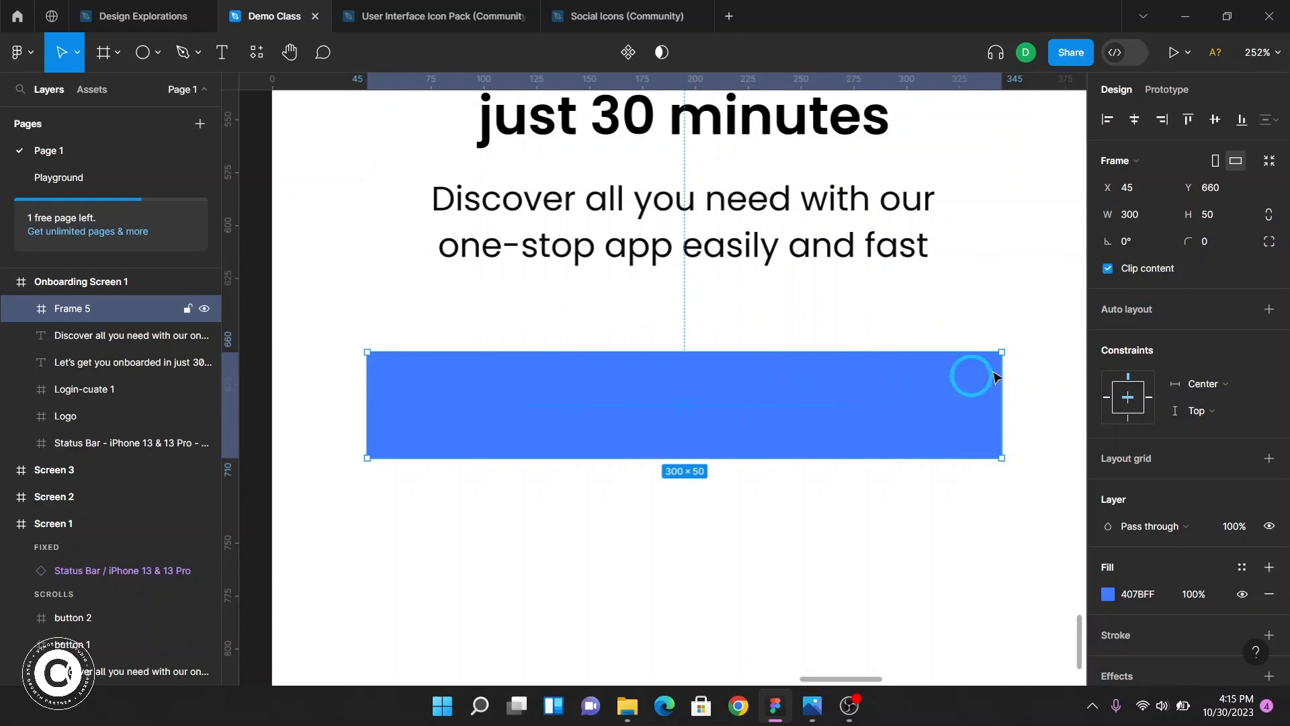
{"action": "key", "text": "F2"}
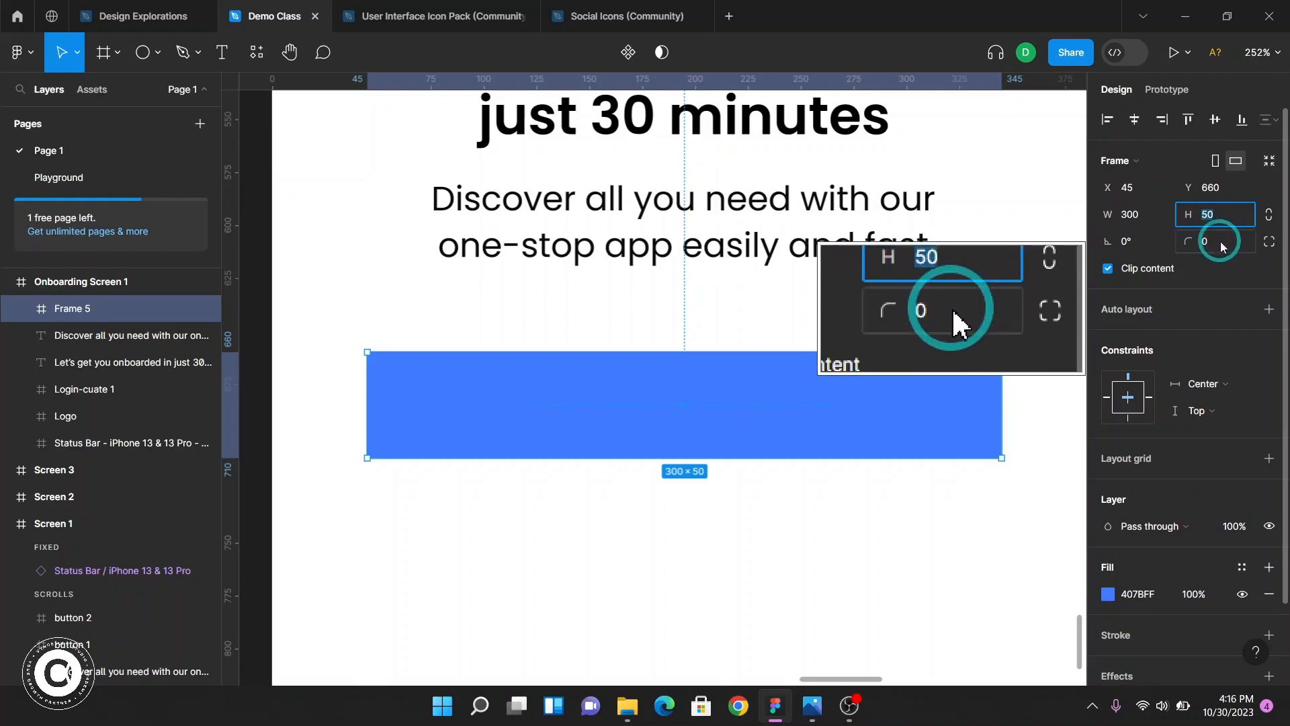
{"action": "left_click", "coordinate": [1222, 243]}
{"action": "type", "text": "50/2"}
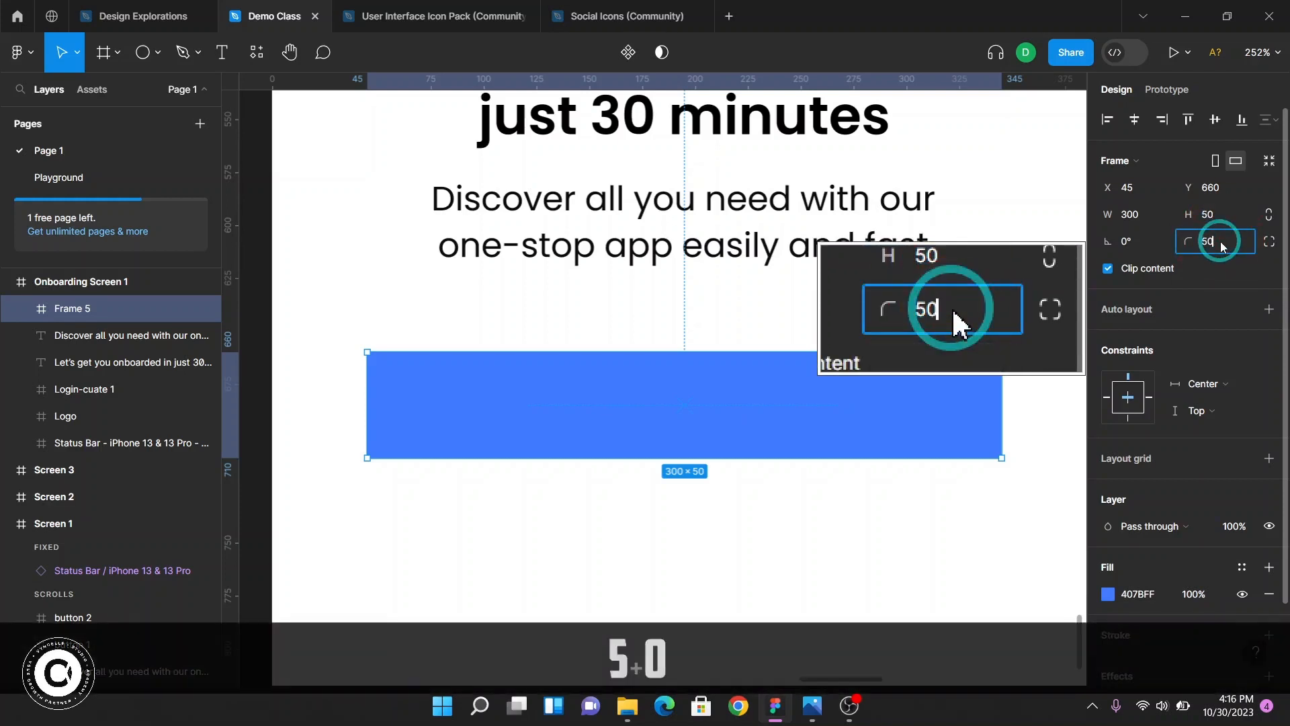
{"action": "key", "text": "Return"}
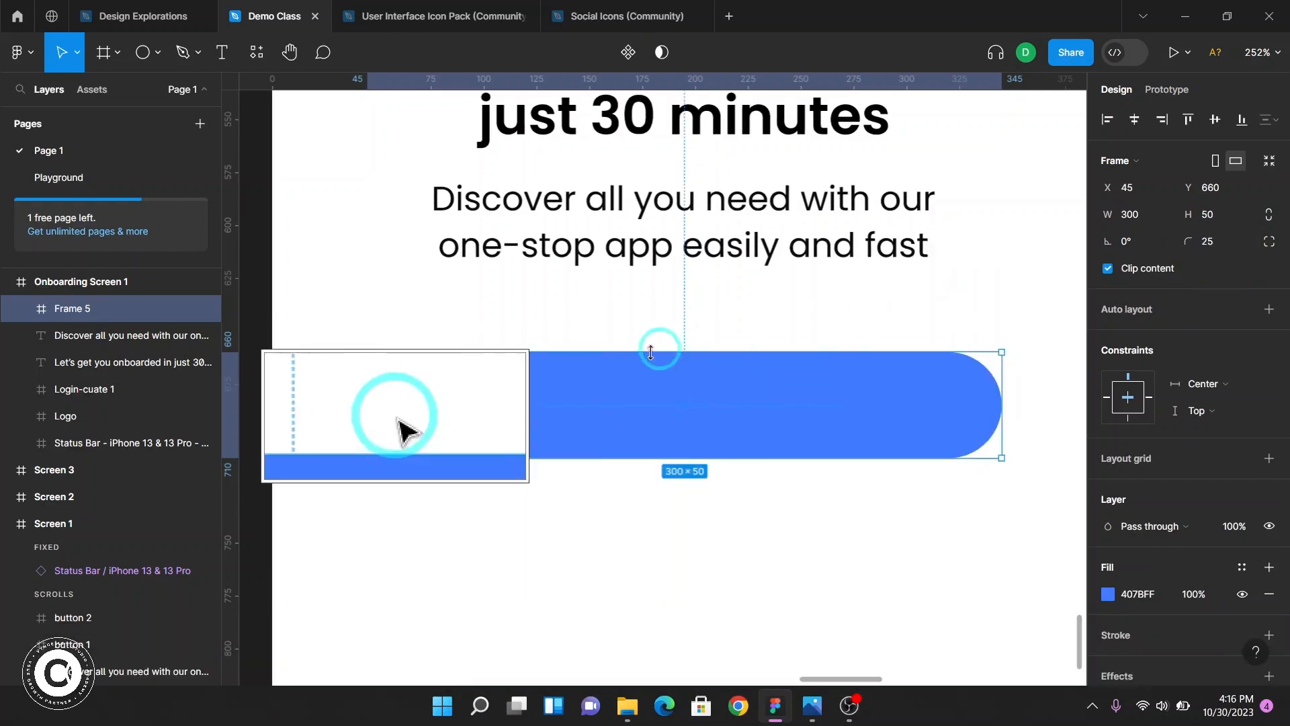
{"action": "left_click", "coordinate": [1044, 399]}
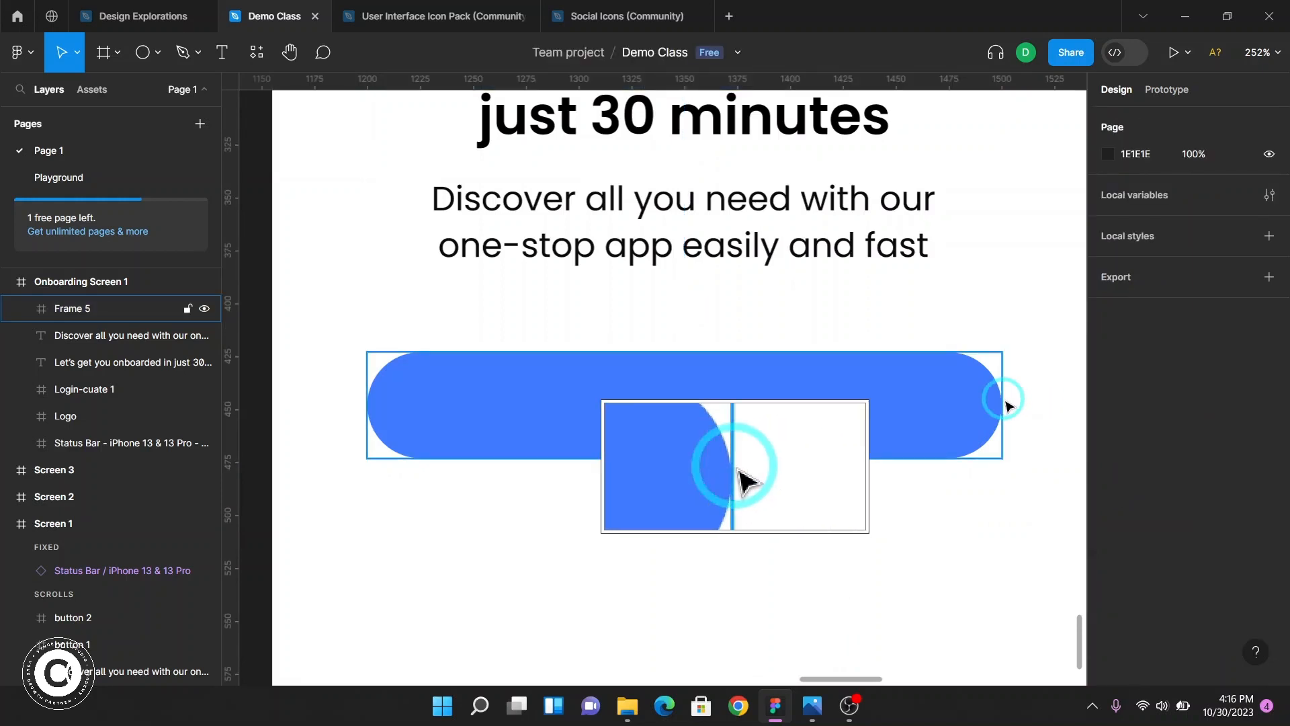
Inspect the text style of the label on Screen 1's login button
{"action": "key", "text": "F2"}
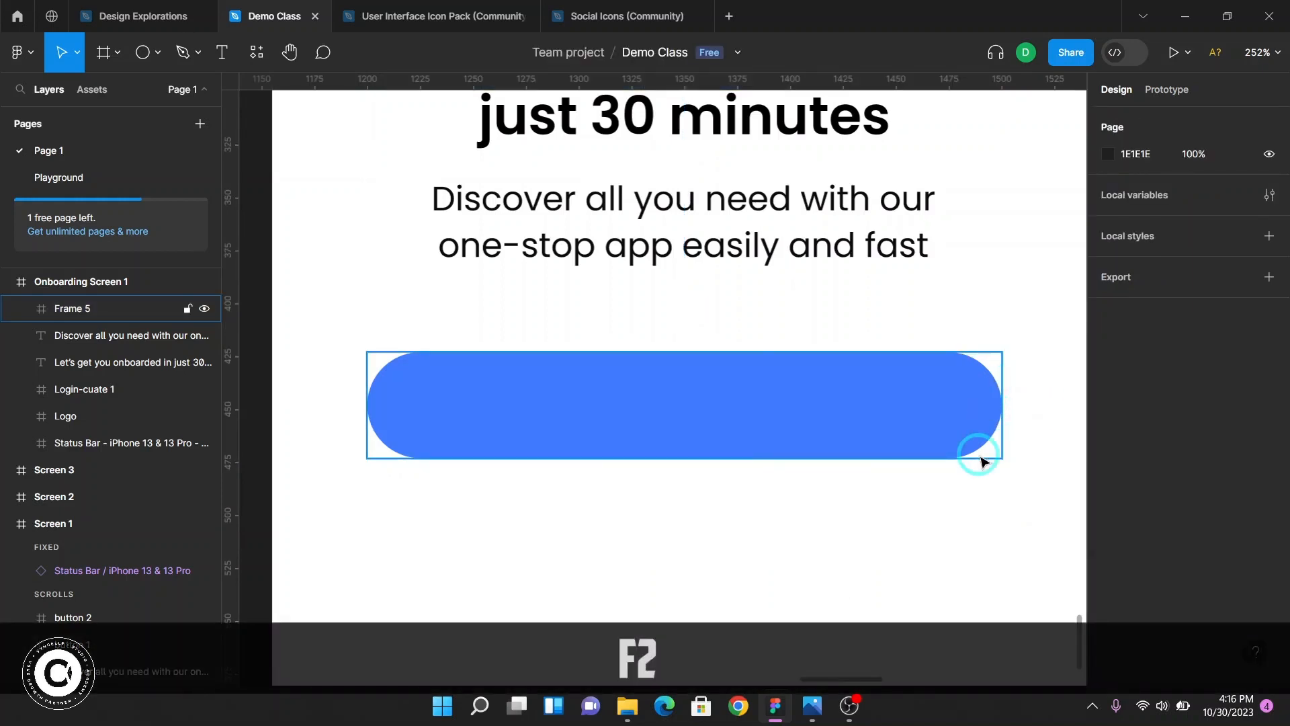
{"action": "scroll", "coordinate": [981, 461], "scroll_direction": "down", "scroll_amount": 5}
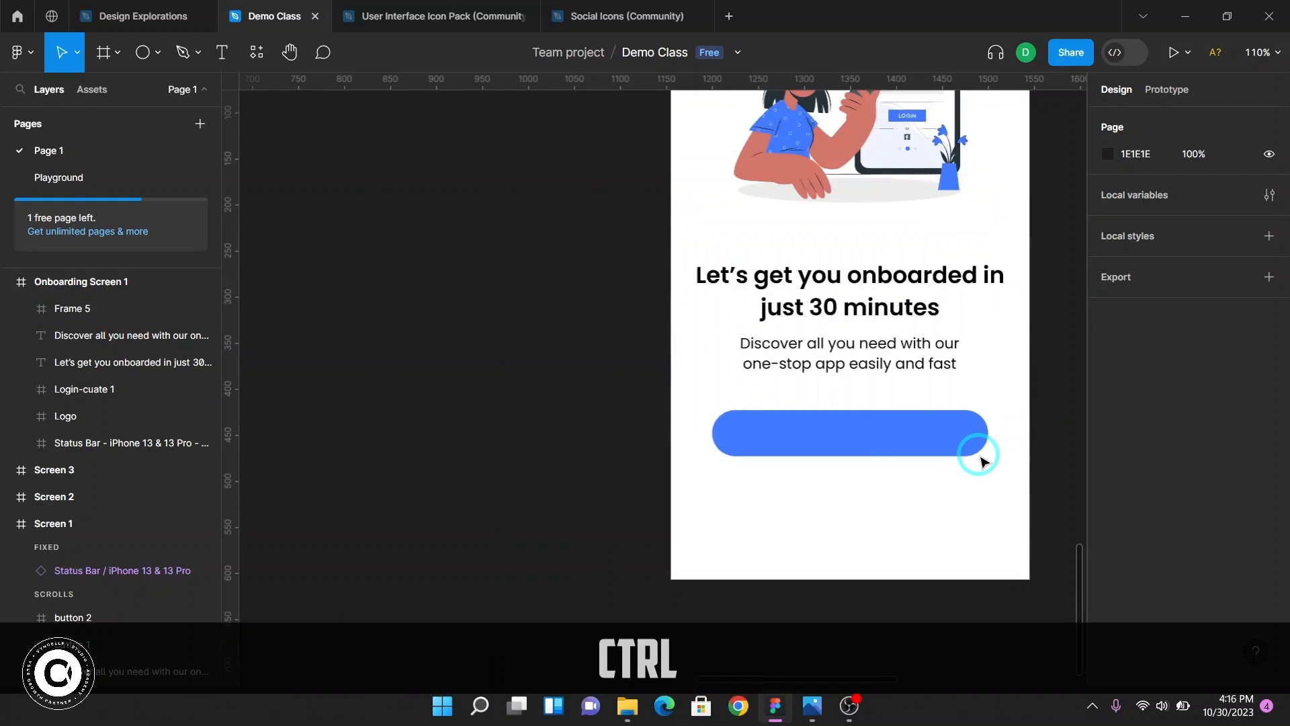
{"action": "scroll", "coordinate": [980, 457], "scroll_direction": "down", "scroll_amount": 3}
{"action": "scroll", "coordinate": [979, 452], "scroll_direction": "up", "scroll_amount": 1}
{"action": "scroll", "coordinate": [907, 334], "scroll_direction": "up", "scroll_amount": 5}
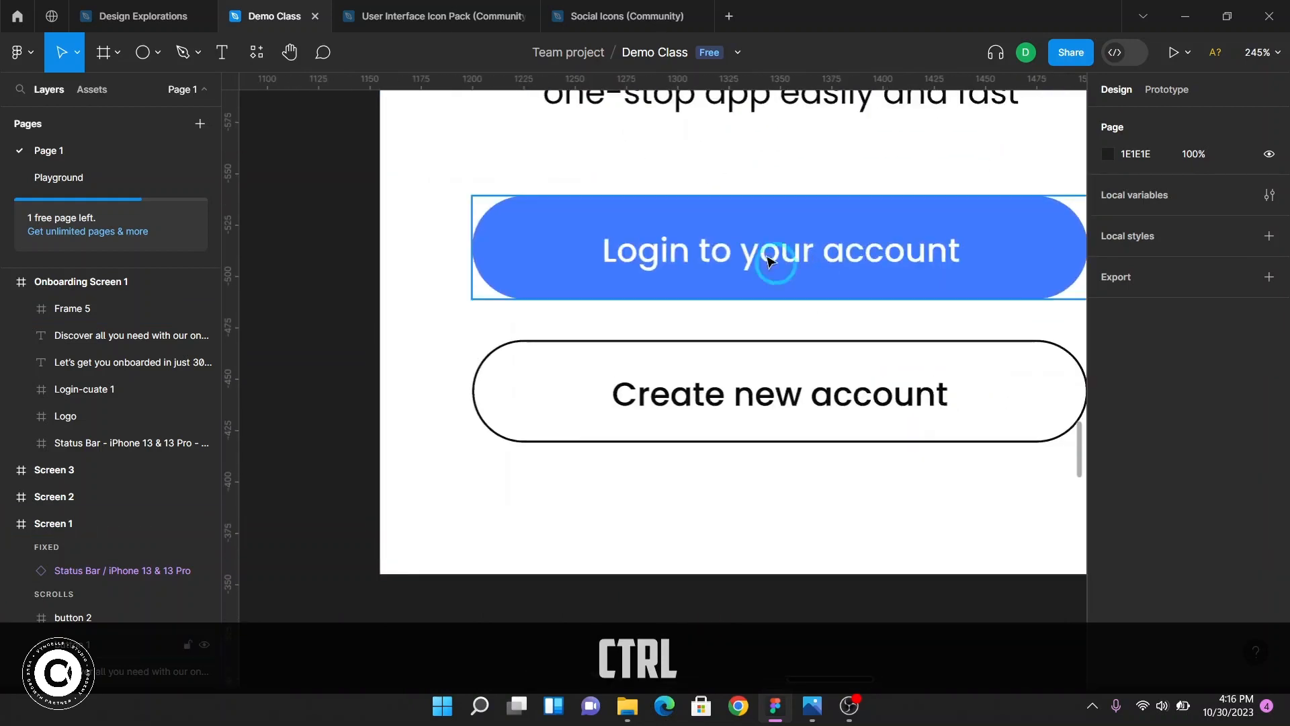
{"action": "left_click", "coordinate": [714, 259], "text": "ctrl"}
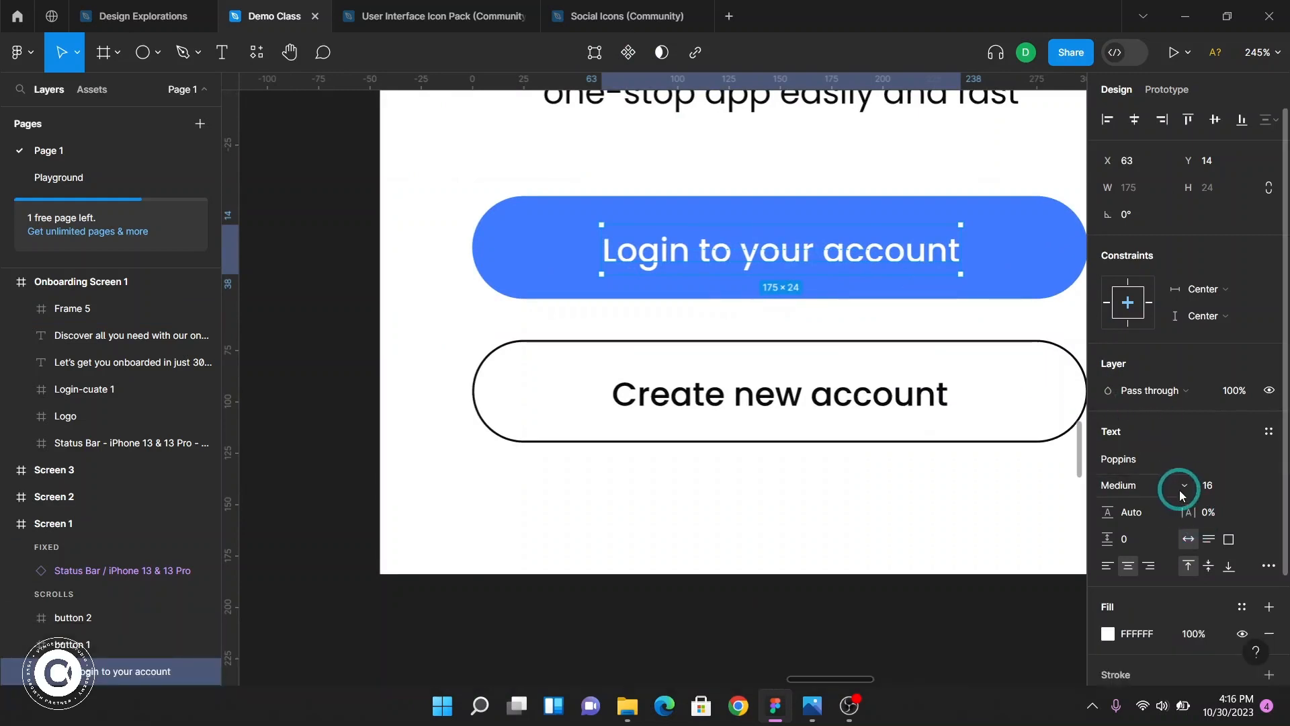
{"action": "key", "text": "F2"}
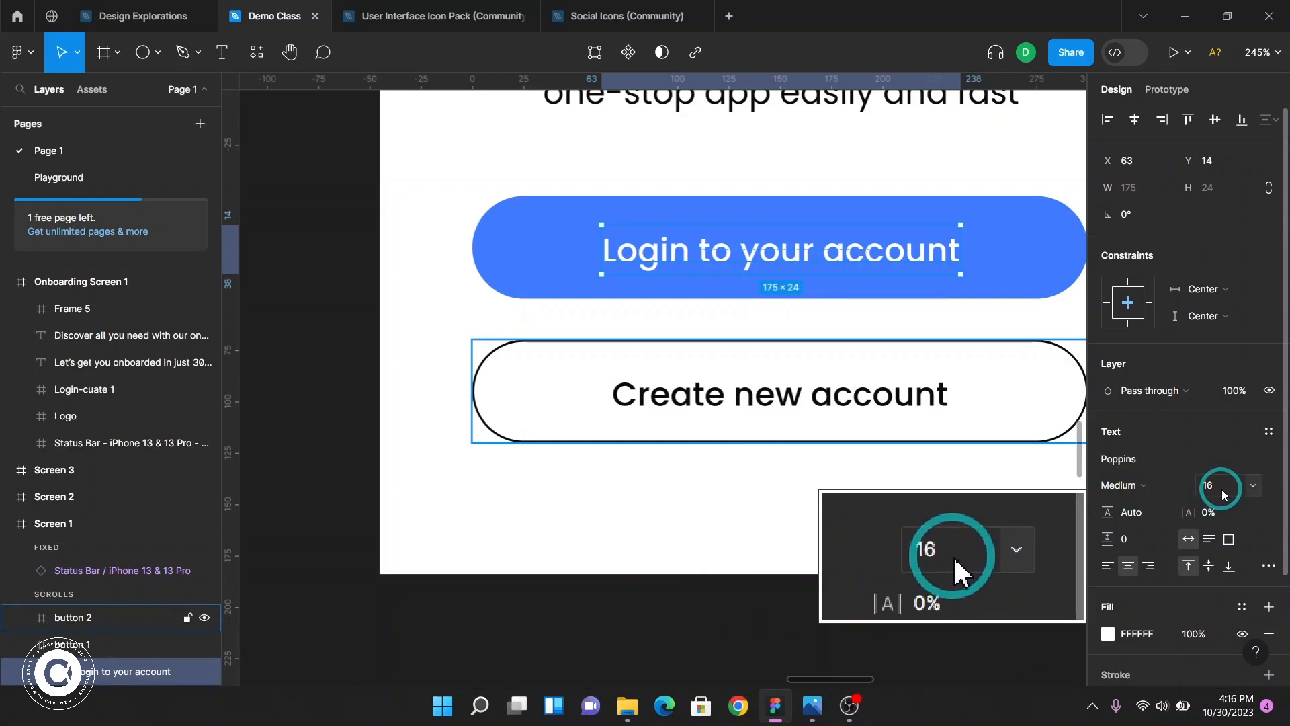
{"action": "key", "text": "F2"}
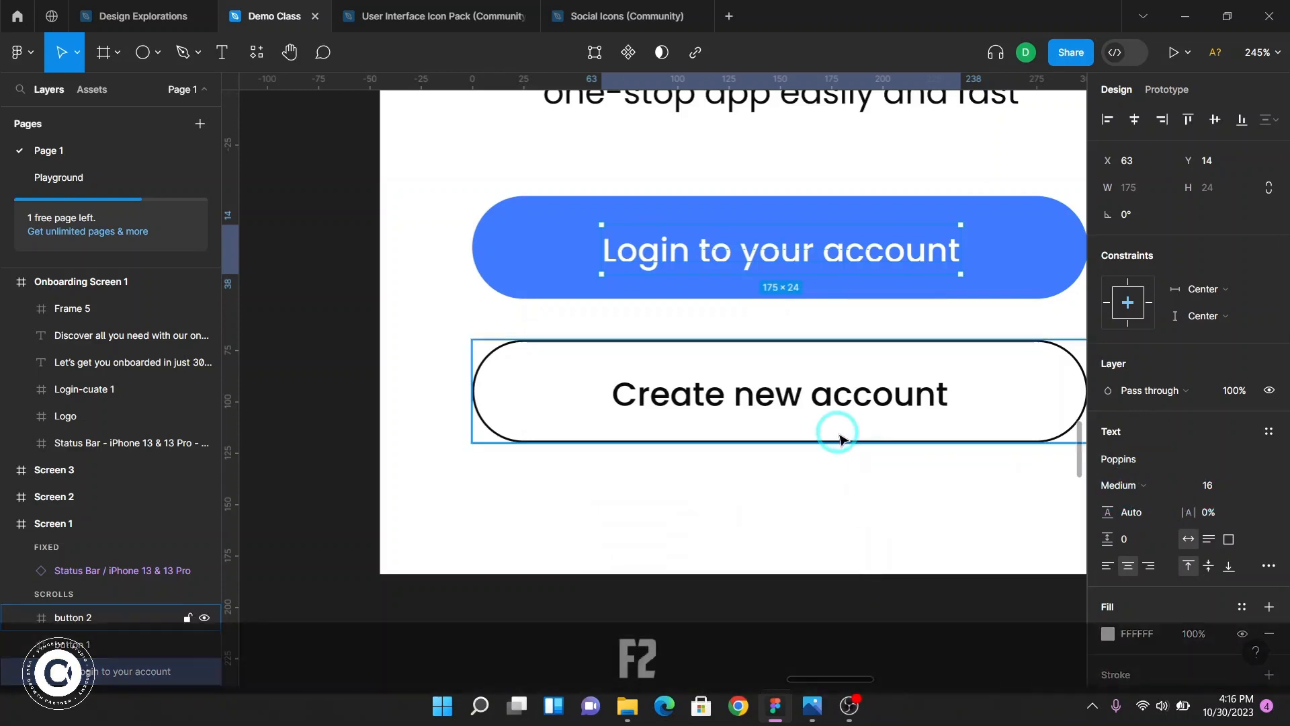
{"action": "scroll", "coordinate": [838, 438], "scroll_direction": "down", "scroll_amount": 2}
{"action": "scroll", "coordinate": [836, 433], "scroll_direction": "down", "scroll_amount": 10, "text": "ctrl"}
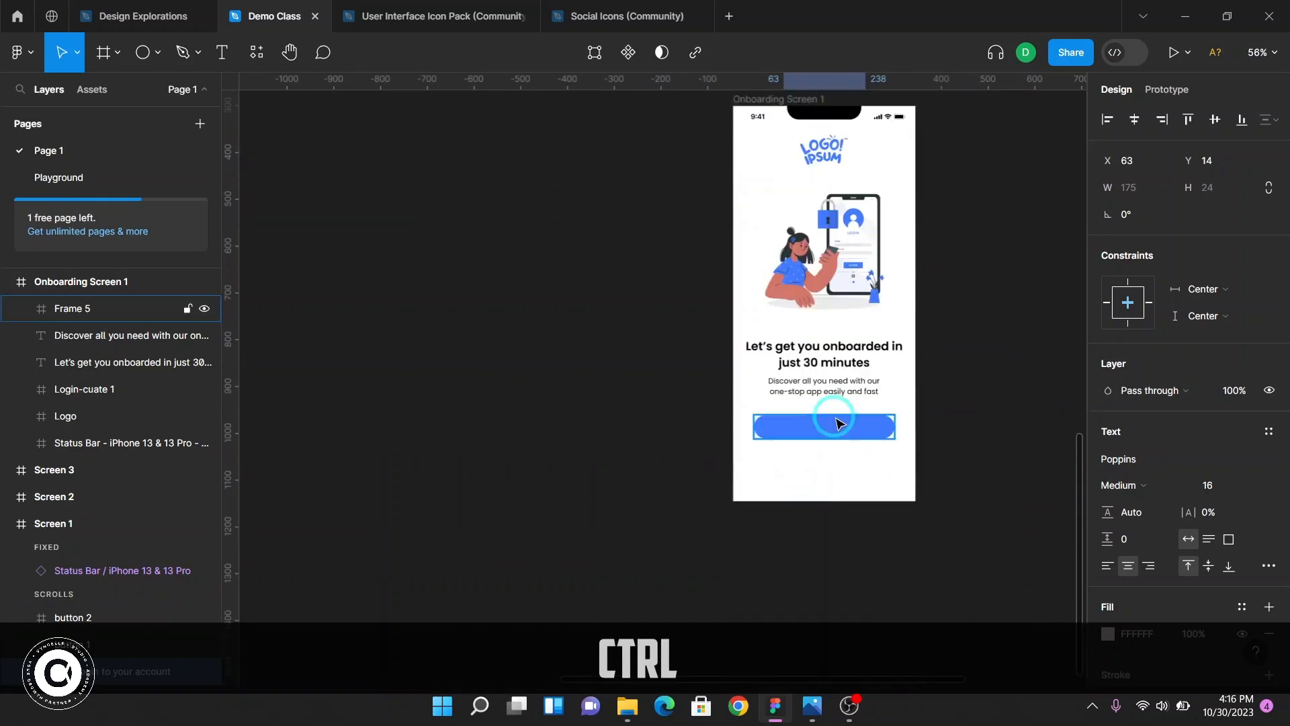
Add a text label reading "Login to your account" inside the new button frame
{"action": "scroll", "coordinate": [838, 424], "scroll_direction": "up", "scroll_amount": 5, "text": "ctrl"}
{"action": "left_click", "coordinate": [835, 430]}
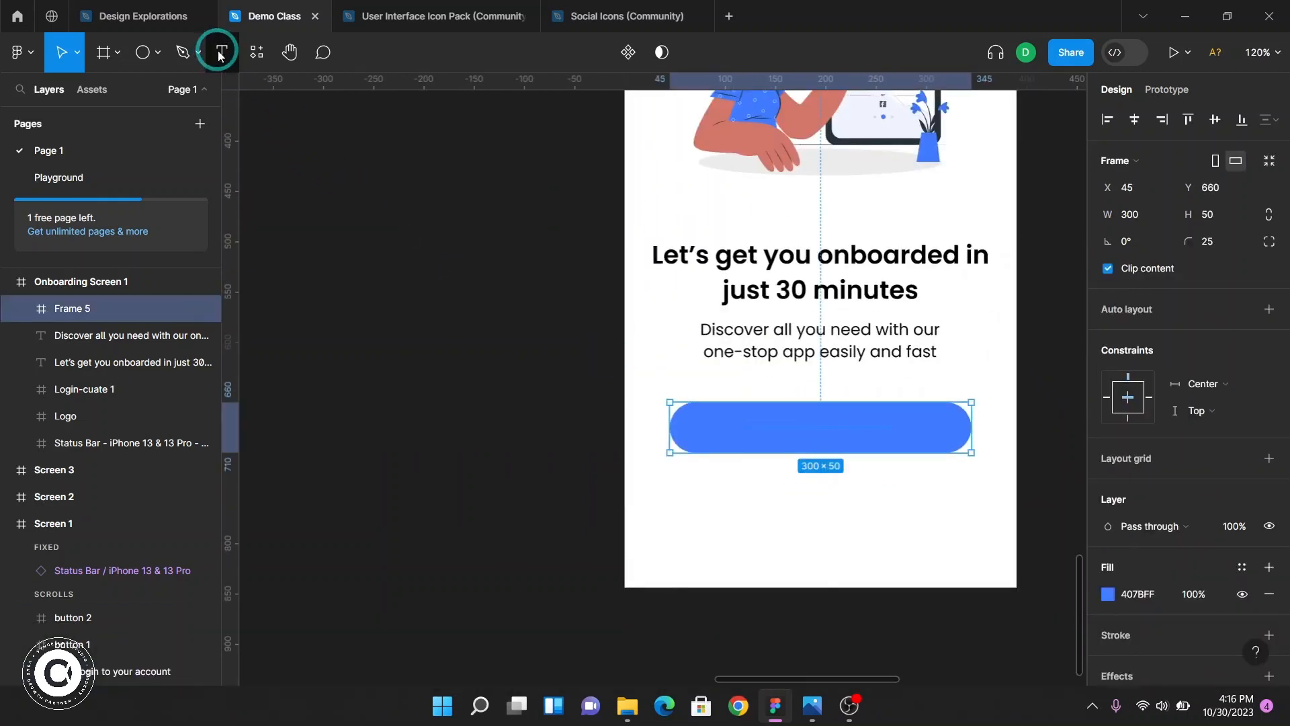
{"action": "left_click", "coordinate": [221, 54]}
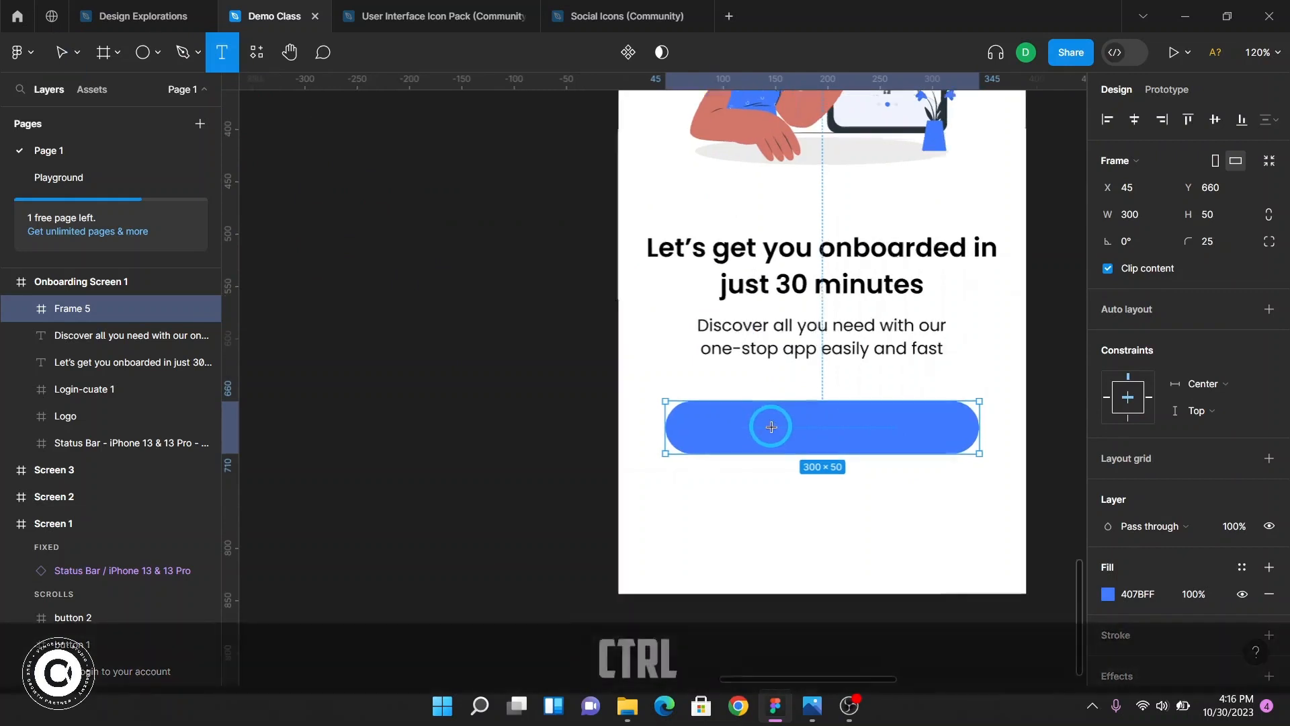
{"action": "scroll", "coordinate": [772, 427], "scroll_direction": "up", "scroll_amount": 3, "text": "ctrl"}
{"action": "left_click", "coordinate": [658, 416]}
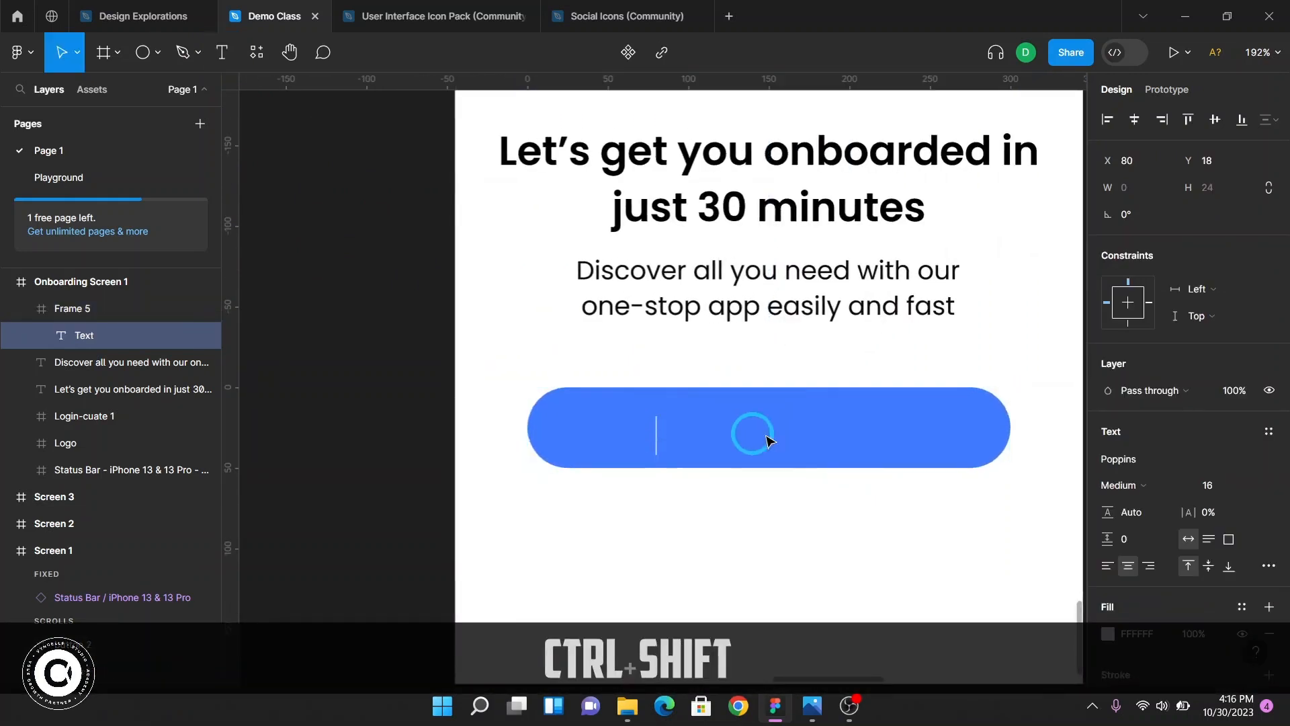
{"action": "key", "text": "Caps_Lock"}
{"action": "type", "text": "L"}
{"action": "key", "text": "Caps_Lock"}
{"action": "type", "text": "ogin "}
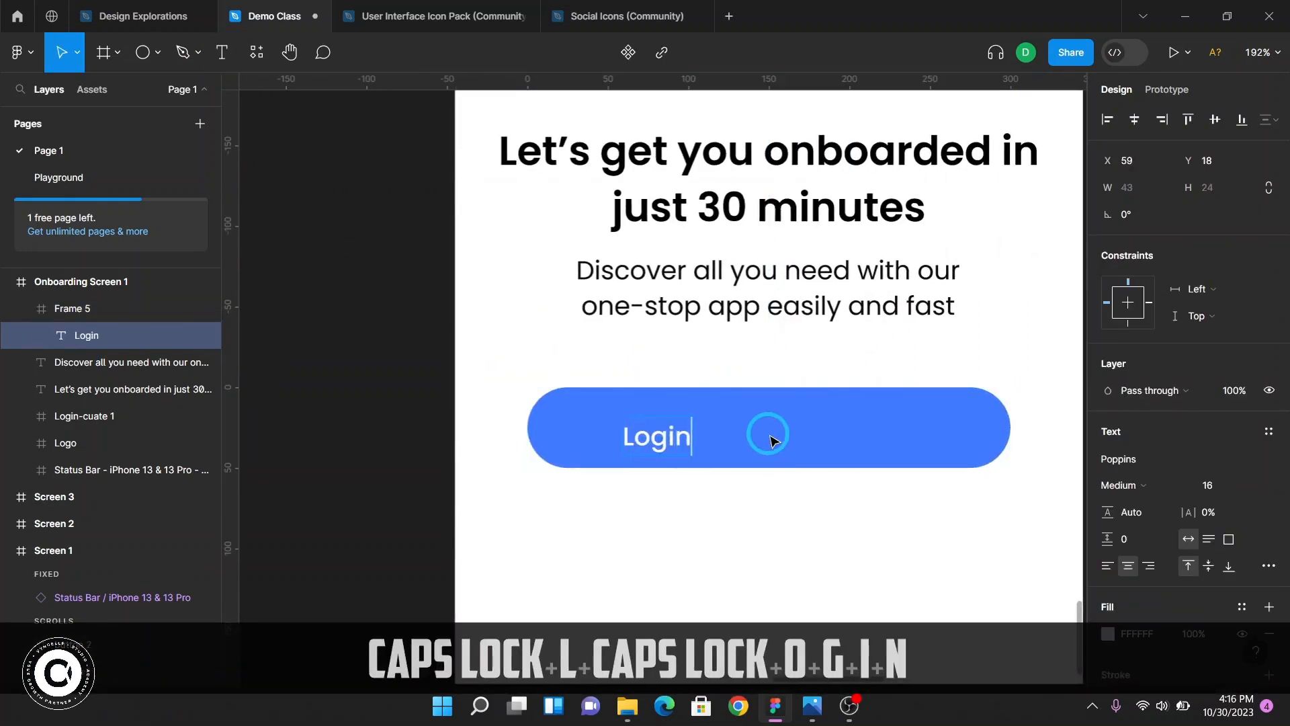
{"action": "type", "text": "to "}
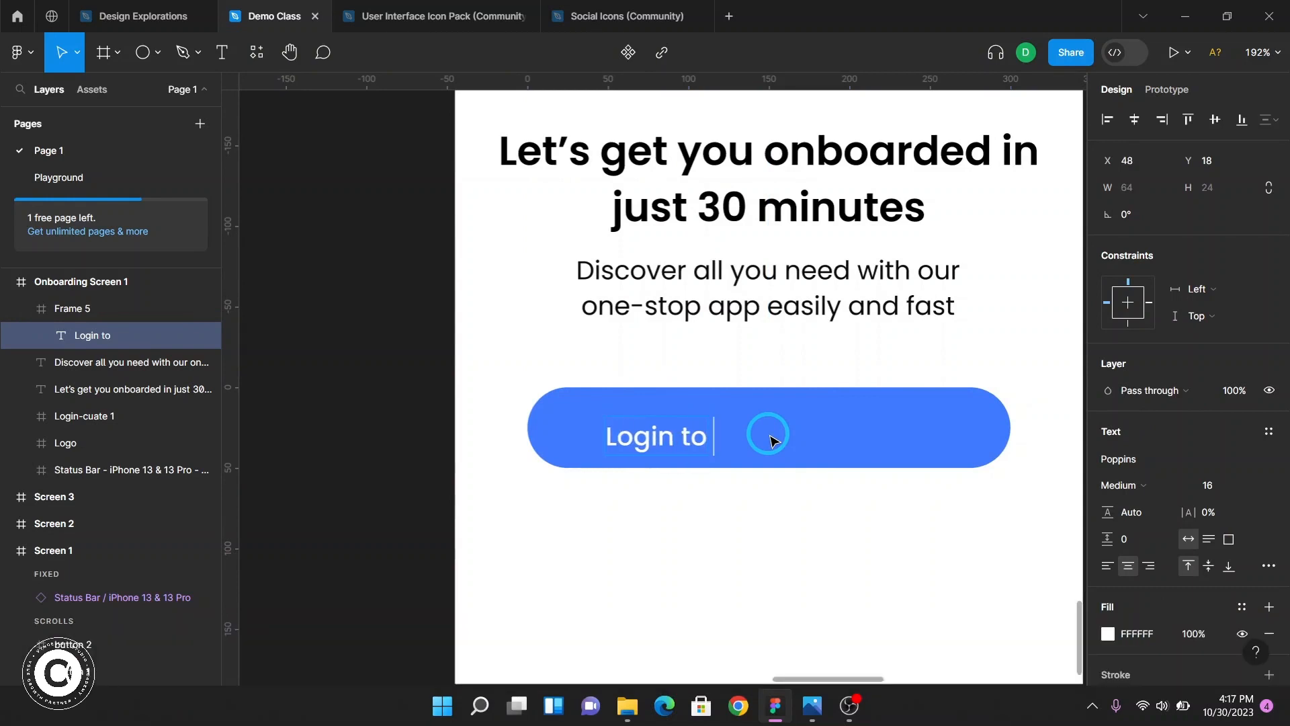
{"action": "type", "text": "your "}
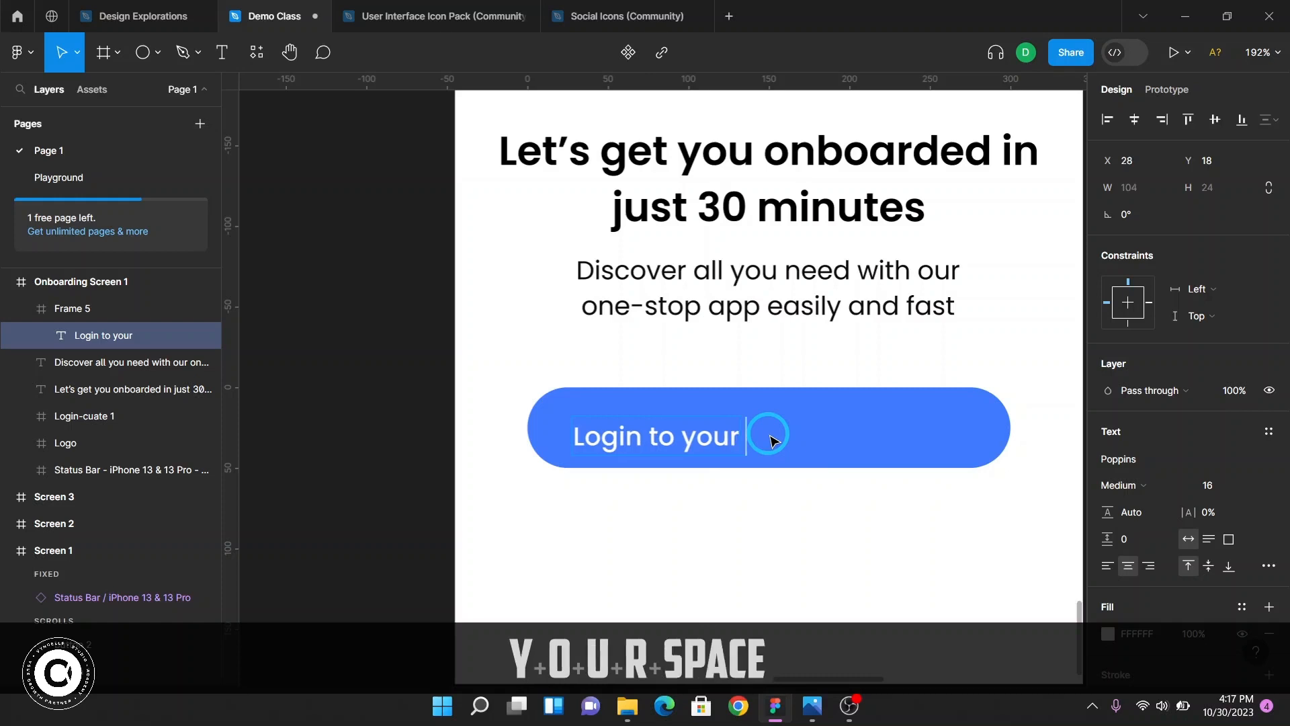
{"action": "type", "text": "account"}
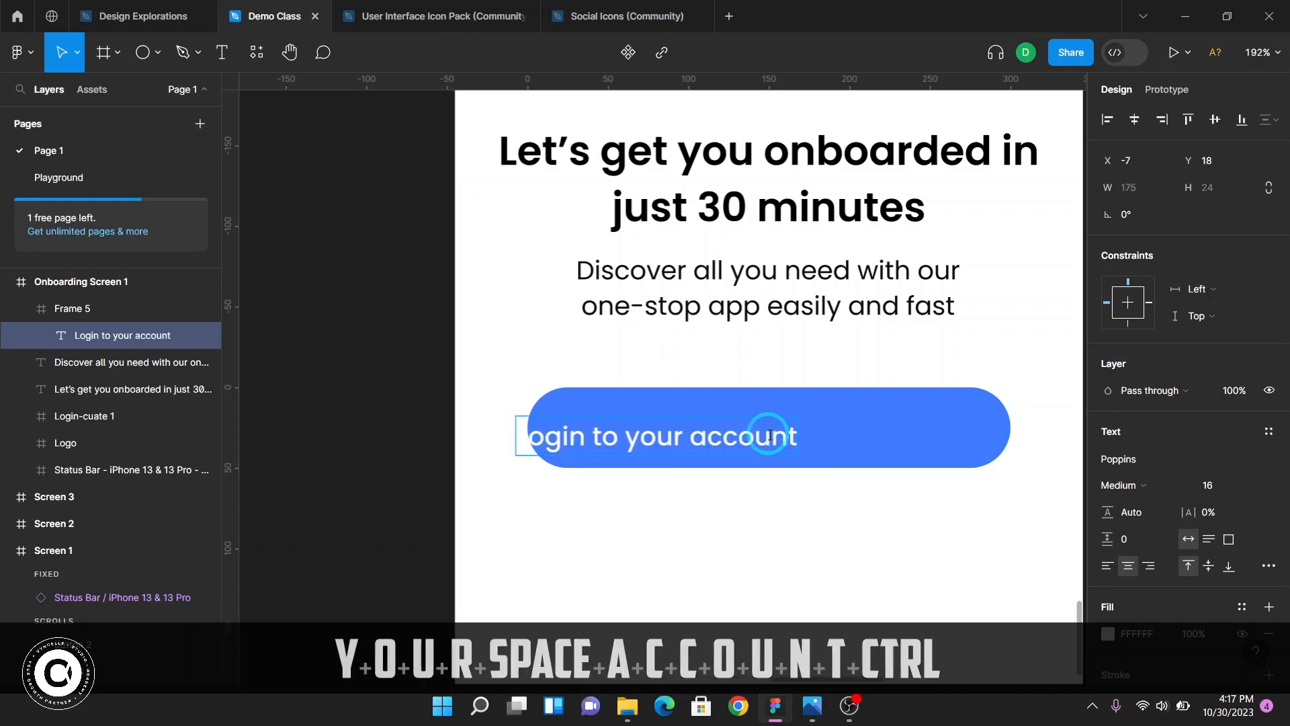
{"action": "key", "text": "ctrl+Return"}
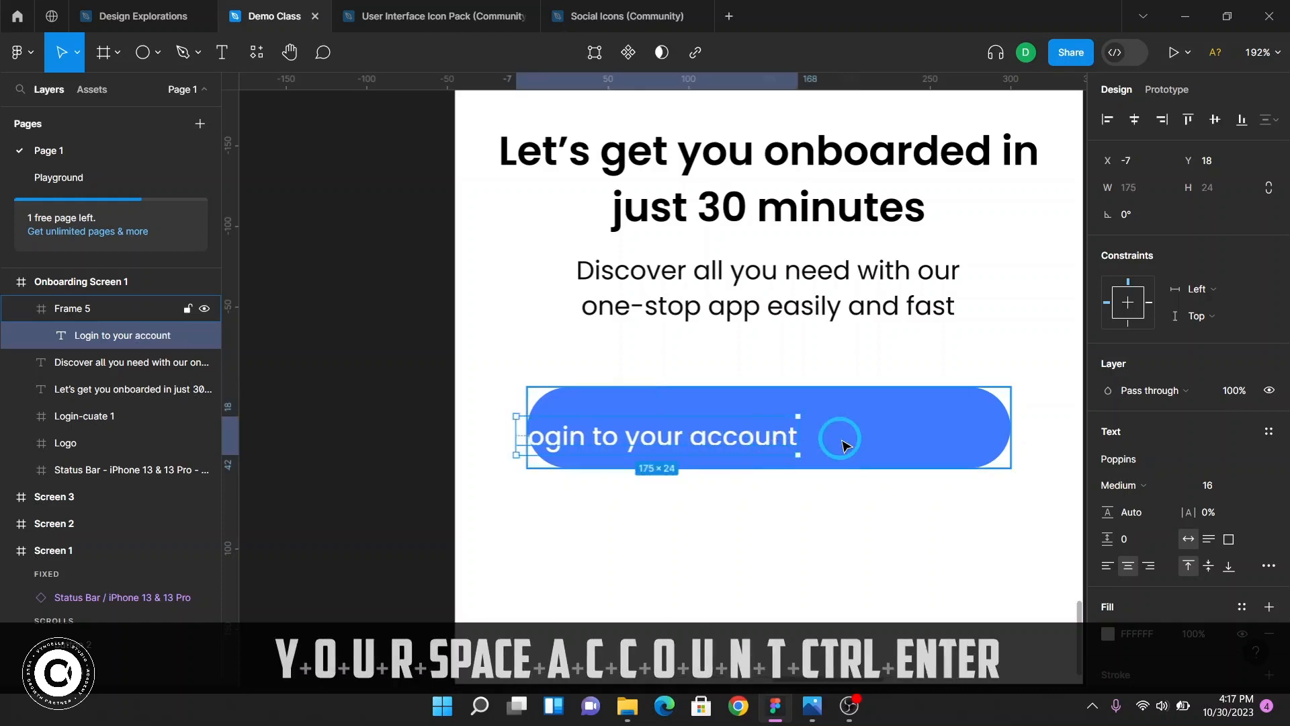
Center the login label horizontally and vertically within the button frame
{"action": "left_click", "coordinate": [1132, 568]}
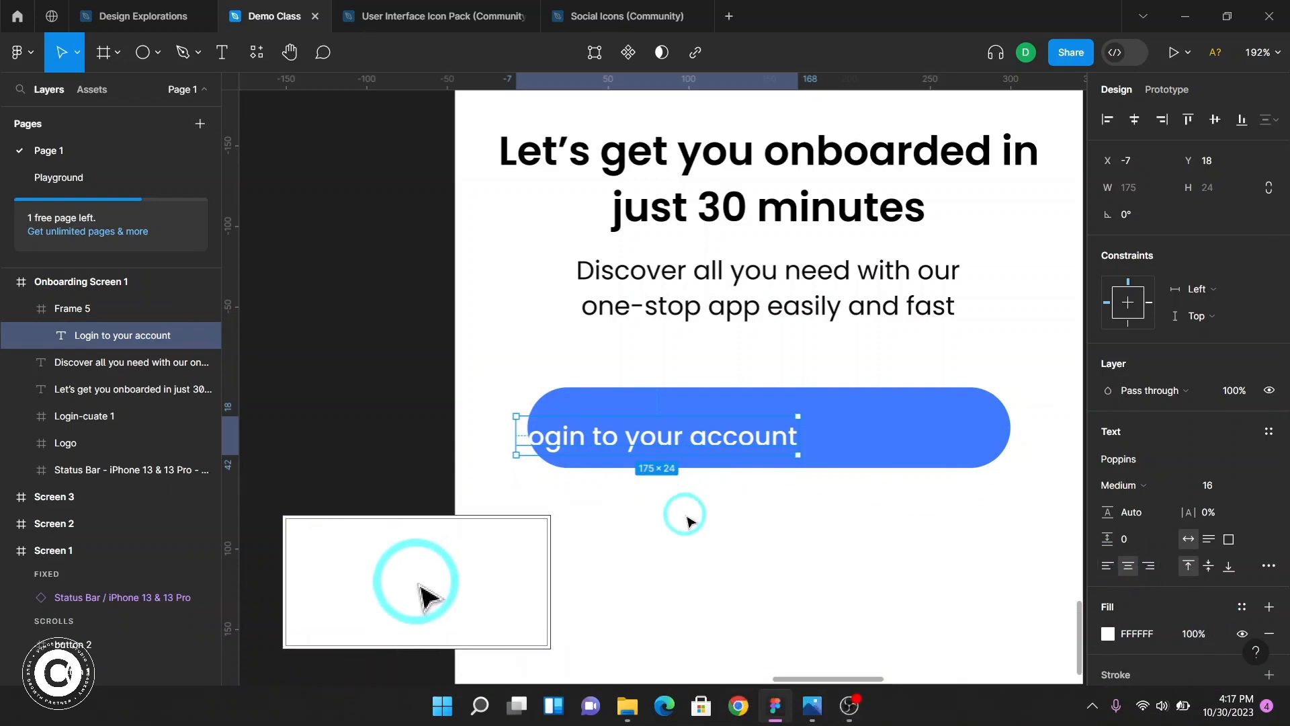
{"action": "key", "text": "F2"}
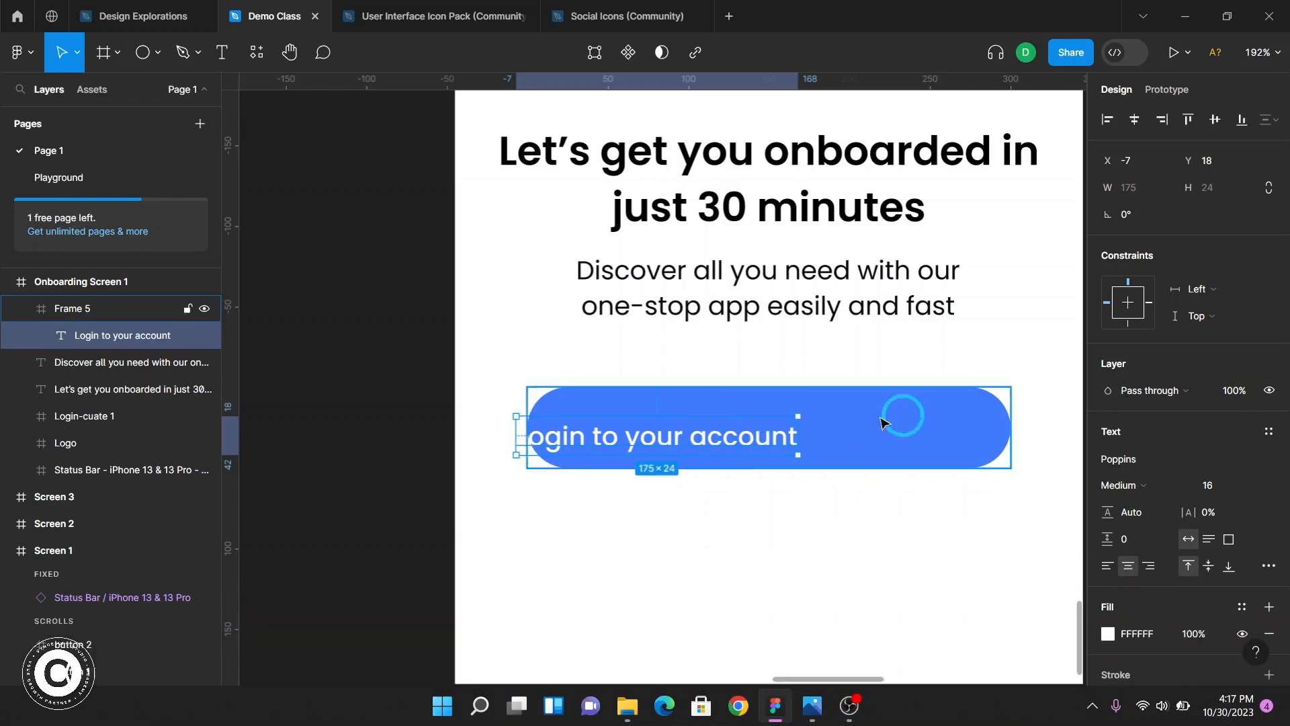
{"action": "key", "text": "F2"}
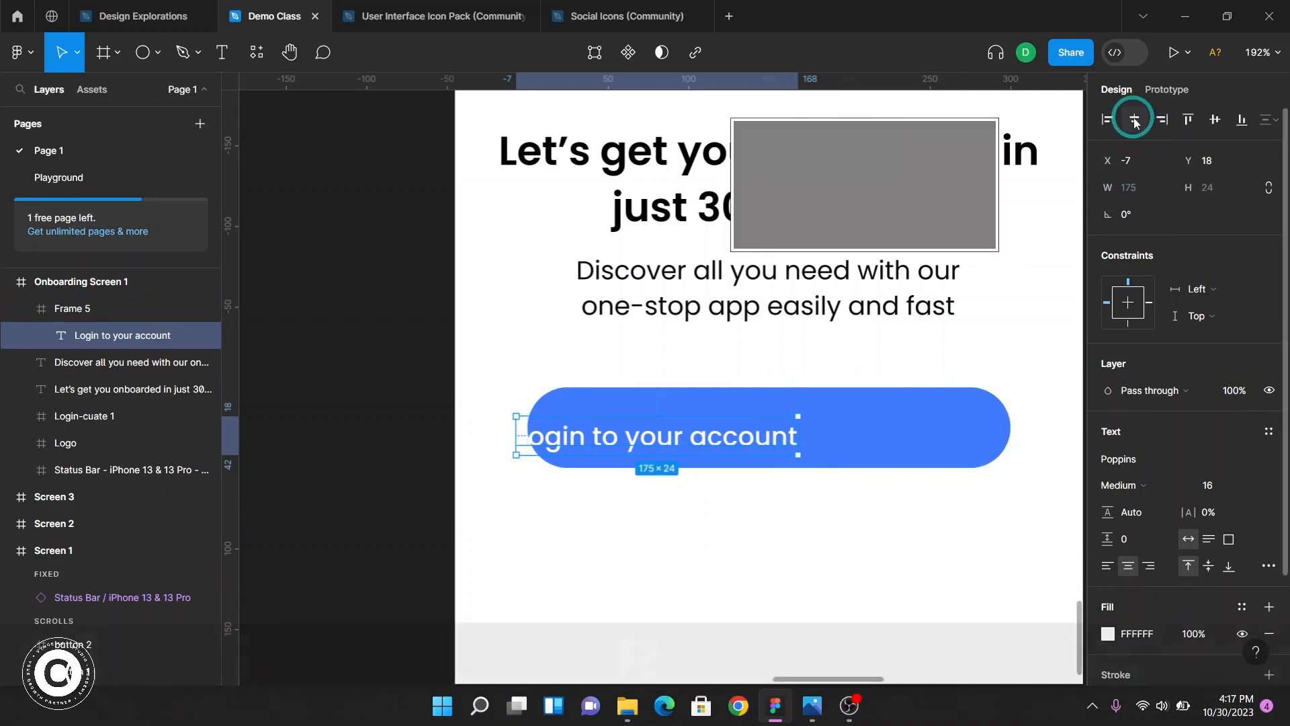
{"action": "left_click", "coordinate": [1135, 122]}
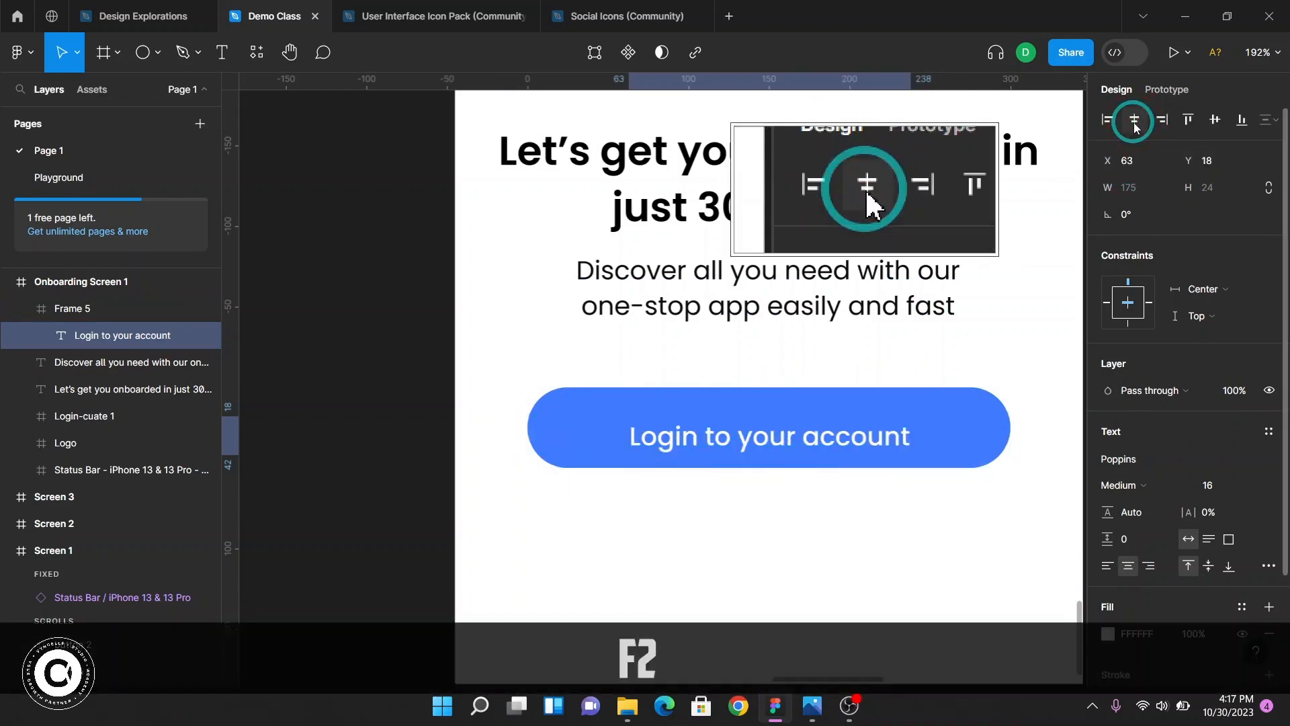
{"action": "left_click", "coordinate": [1215, 119]}
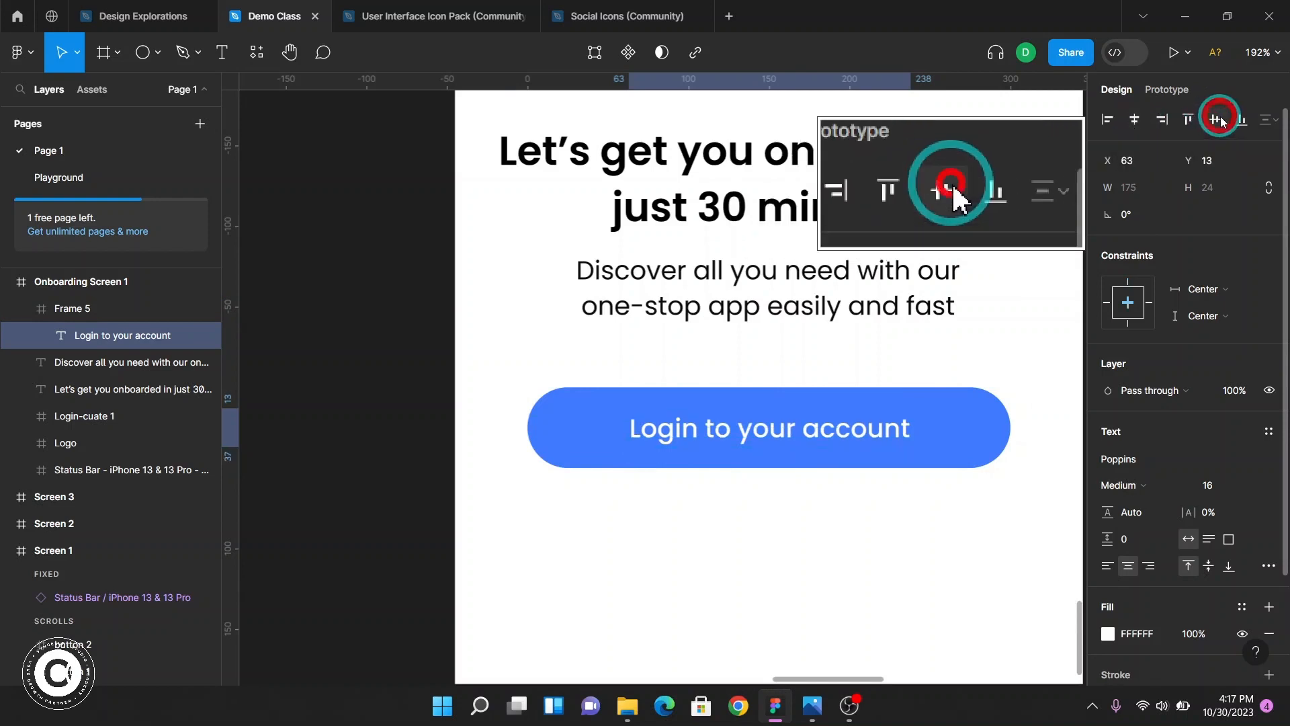
Examine the login and create-account buttons on Screen 1 for comparison
{"action": "left_click", "coordinate": [939, 540]}
{"action": "scroll", "coordinate": [937, 538], "scroll_direction": "down", "scroll_amount": 5, "text": "ctrl"}
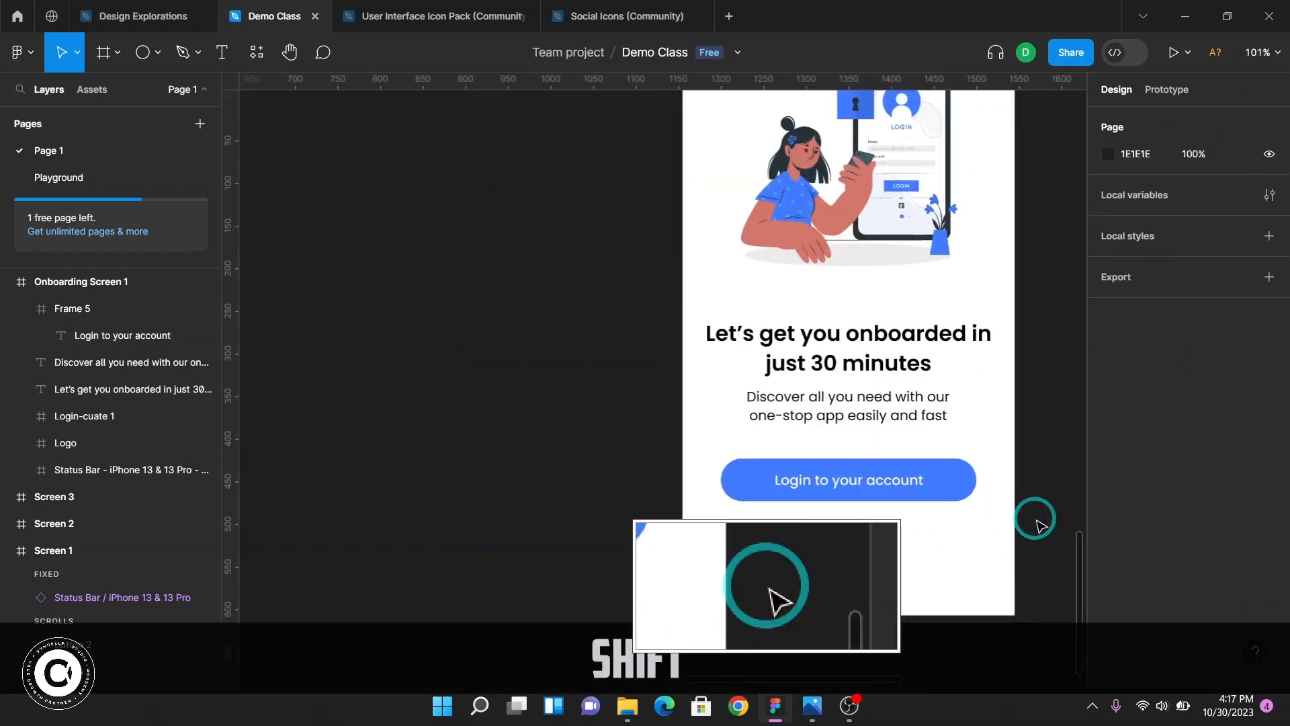
{"action": "key", "text": "shift+F2"}
{"action": "scroll", "coordinate": [897, 518], "scroll_direction": "up", "scroll_amount": 9}
{"action": "scroll", "coordinate": [896, 519], "scroll_direction": "down", "scroll_amount": 3}
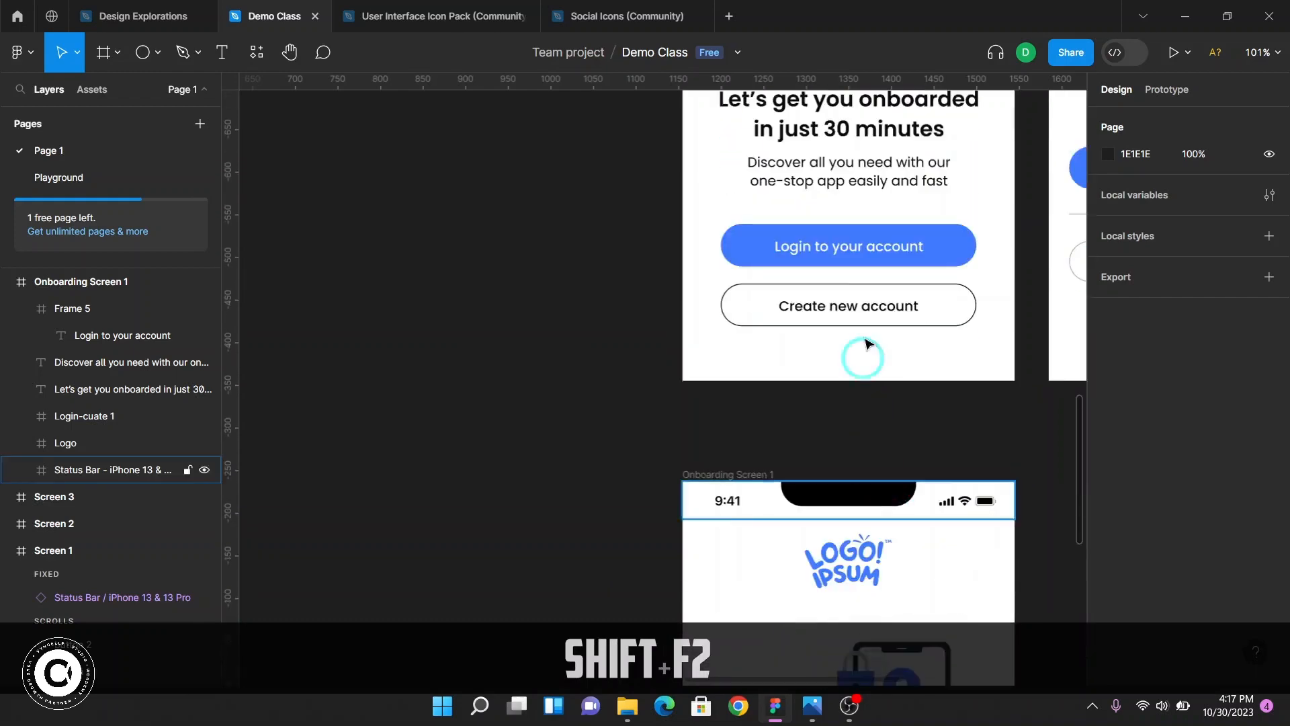
{"action": "left_click", "coordinate": [874, 308]}
{"action": "left_click", "coordinate": [853, 395]}
{"action": "scroll", "coordinate": [854, 400], "scroll_direction": "down", "scroll_amount": 9}
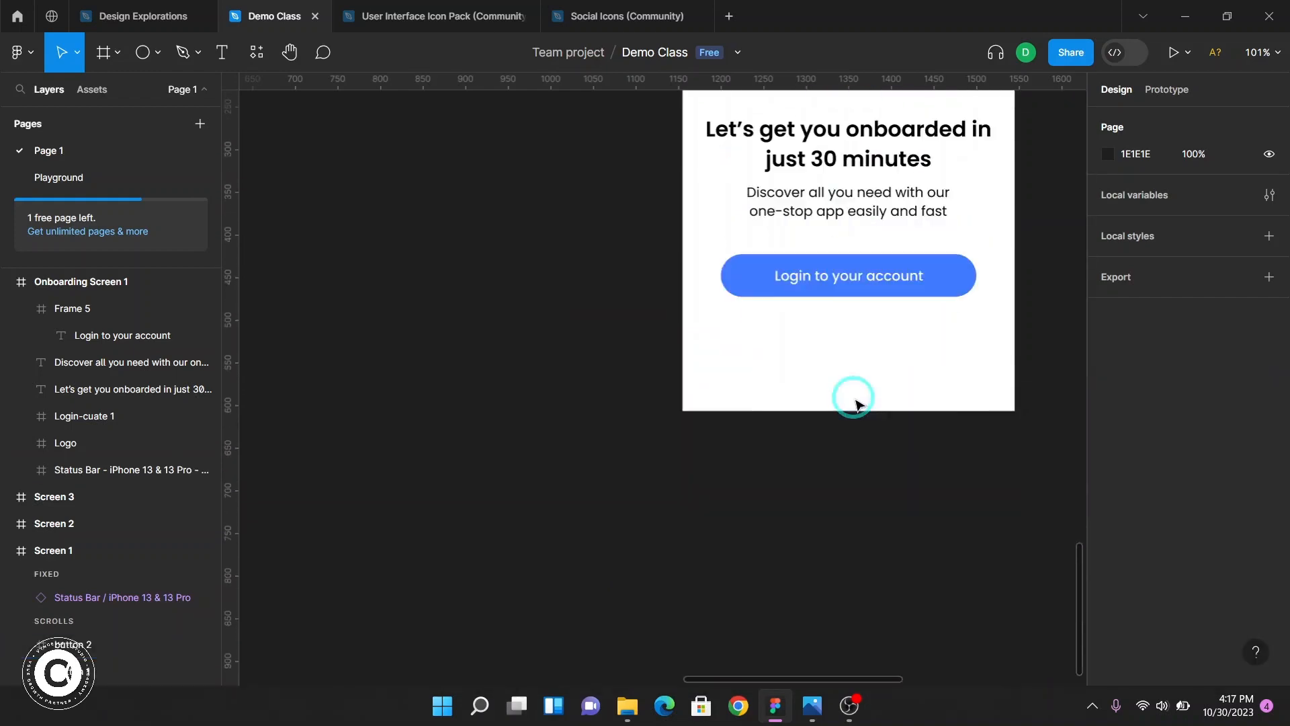
{"action": "scroll", "coordinate": [854, 402], "scroll_direction": "up", "scroll_amount": 5}
{"action": "scroll", "coordinate": [907, 437], "scroll_direction": "down", "scroll_amount": 4}
Rename the button frame in Onboarding Screen 1 as "button 1"
{"action": "left_click", "coordinate": [936, 396]}
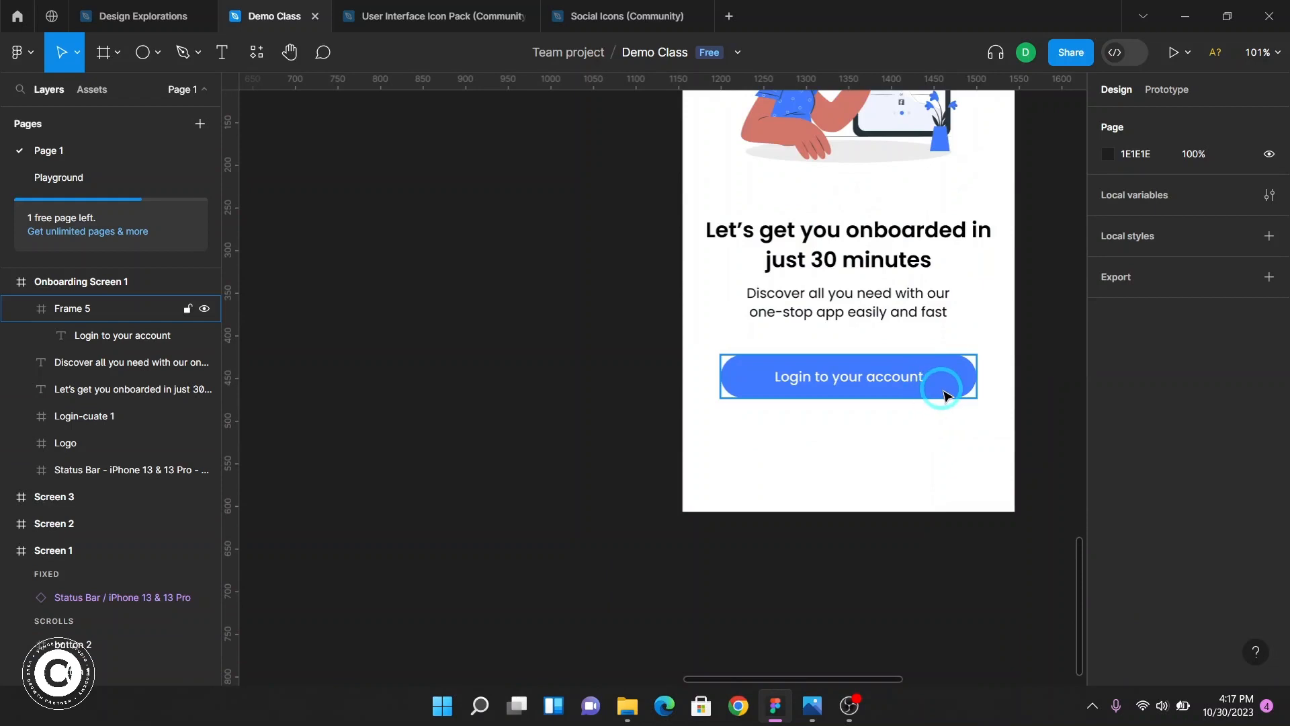
{"action": "left_click", "coordinate": [955, 394]}
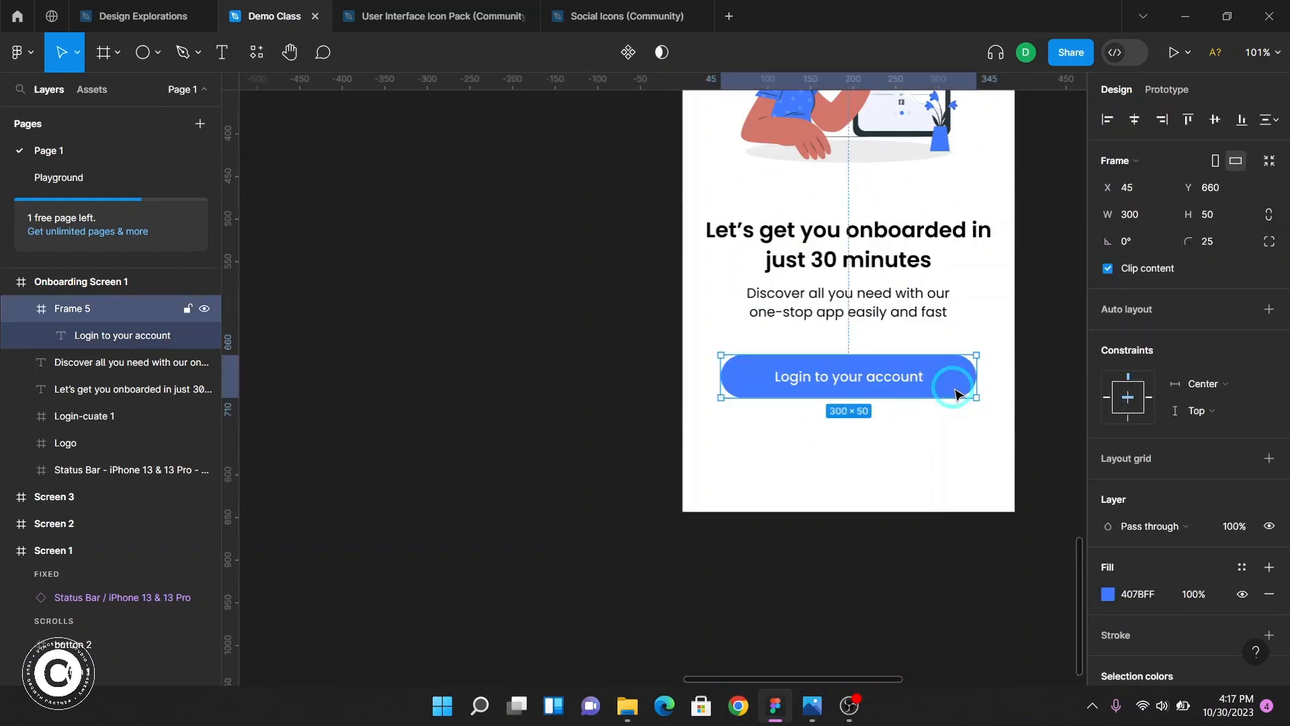
{"action": "scroll", "coordinate": [954, 394], "scroll_direction": "up", "scroll_amount": 4}
{"action": "scroll", "coordinate": [779, 406], "scroll_direction": "right", "scroll_amount": 2}
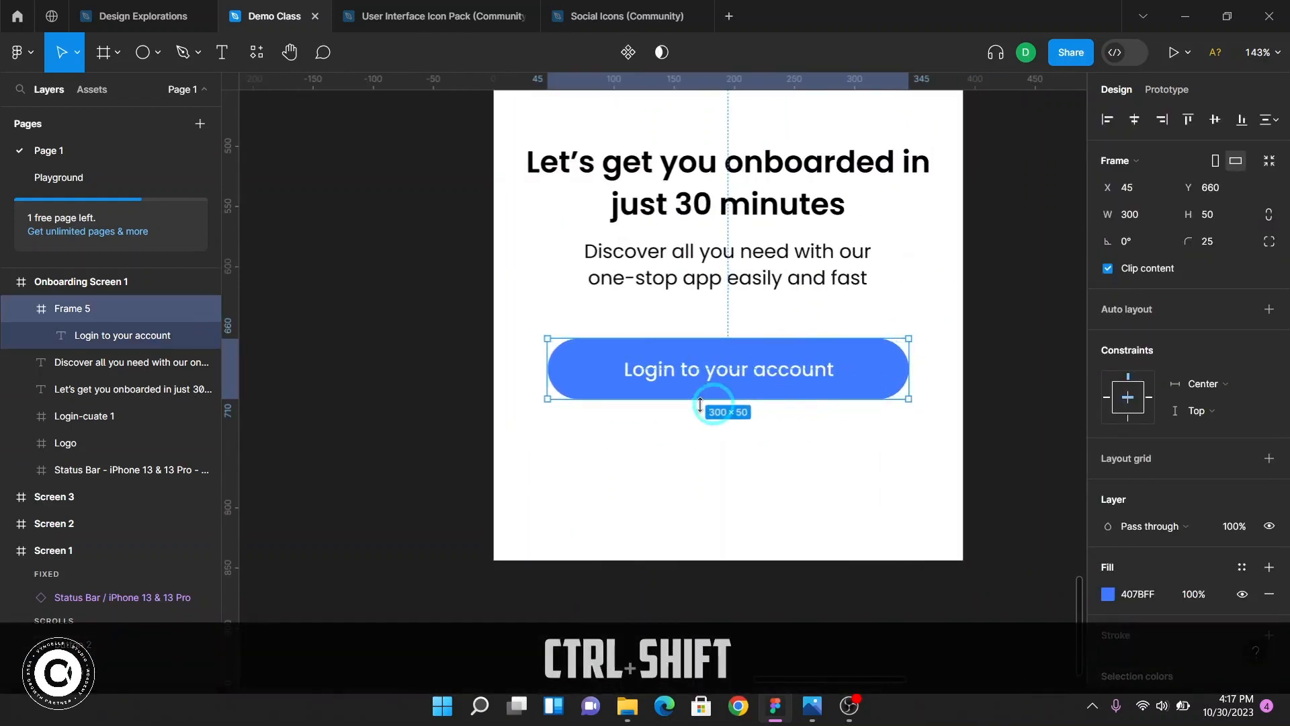
{"action": "scroll", "coordinate": [760, 414], "scroll_direction": "up", "scroll_amount": 1}
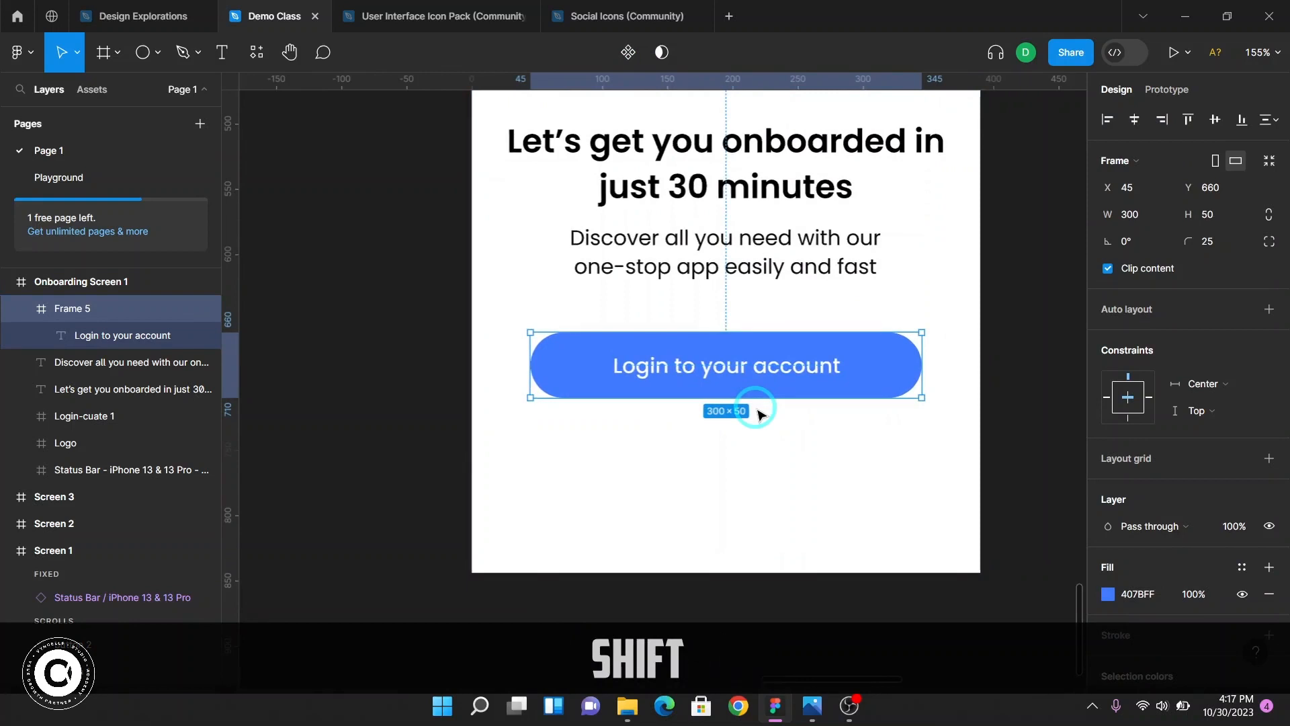
{"action": "scroll", "coordinate": [758, 412], "scroll_direction": "right", "scroll_amount": 1}
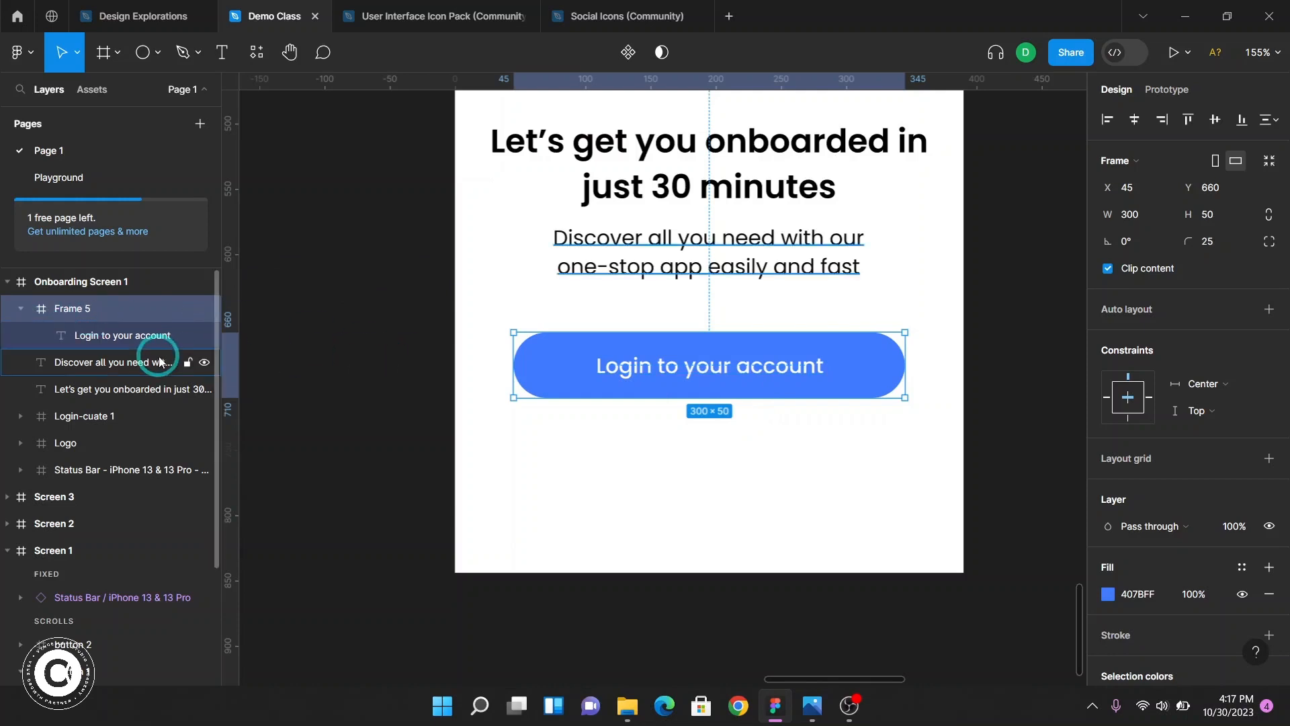
{"action": "key", "text": "F2"}
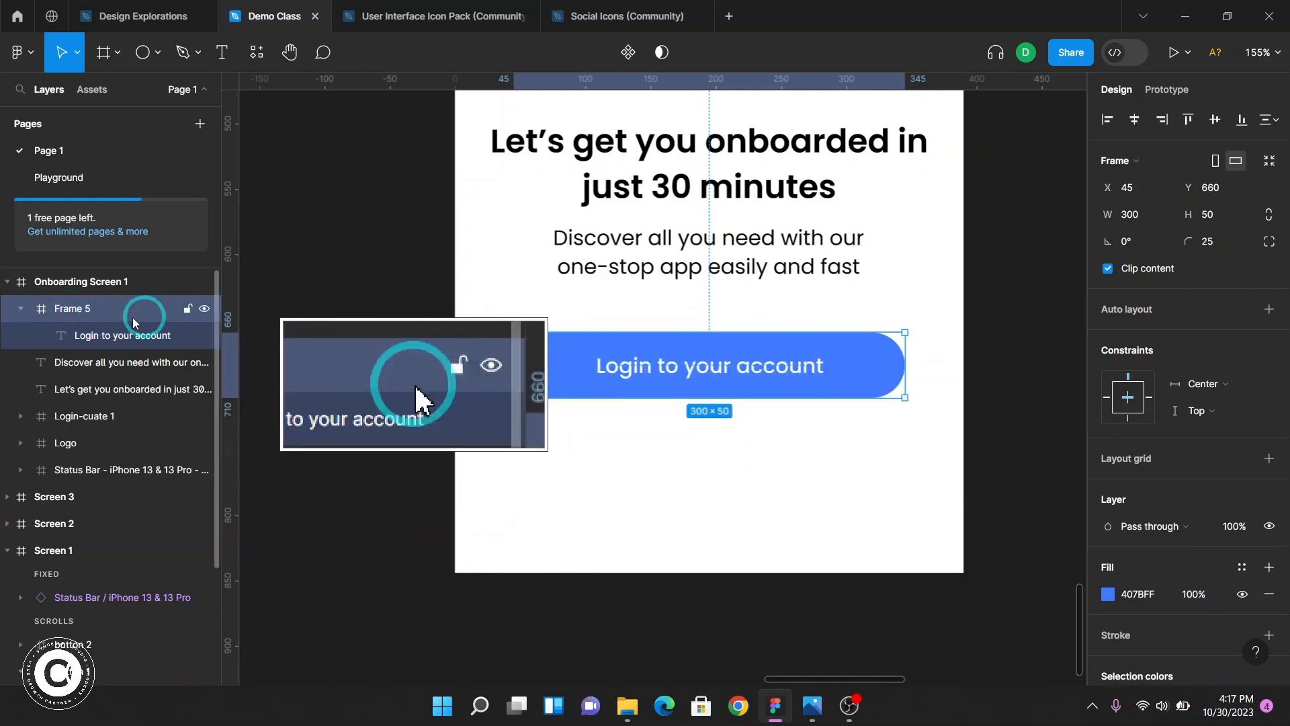
{"action": "double_click", "coordinate": [70, 310]}
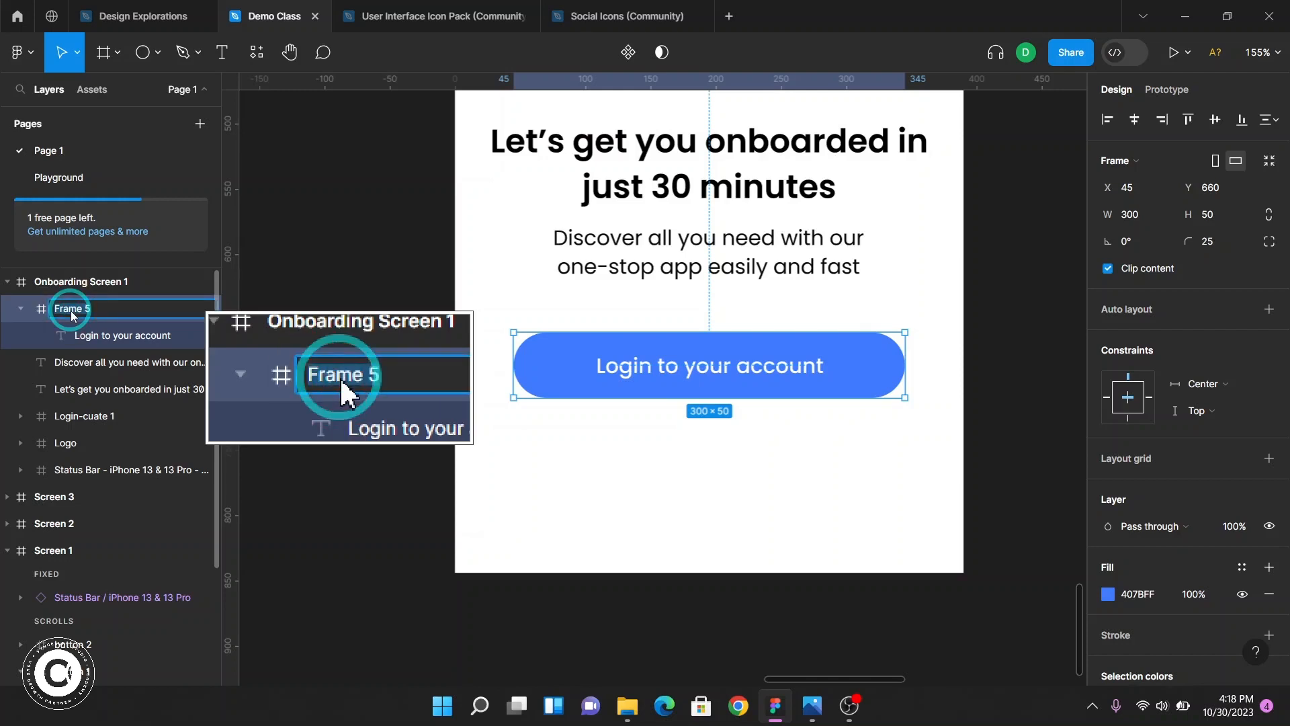
{"action": "type", "text": "button 1"}
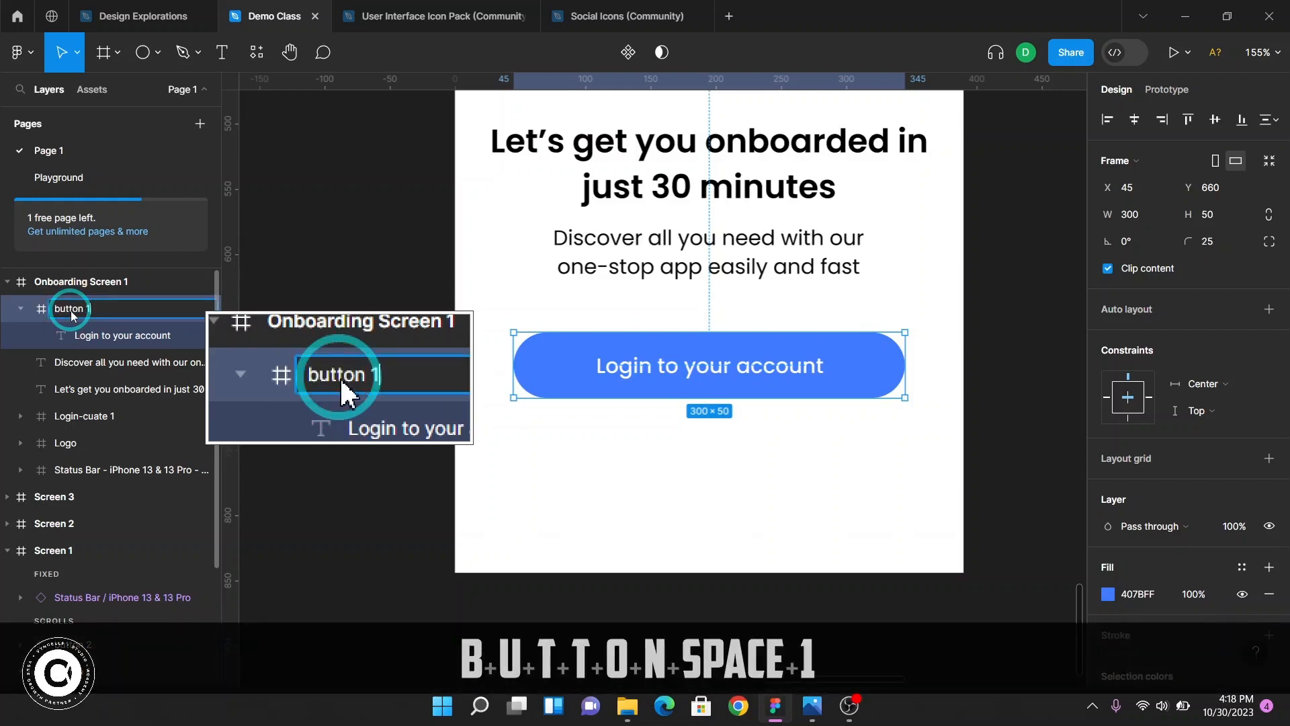
{"action": "key", "text": "Return"}
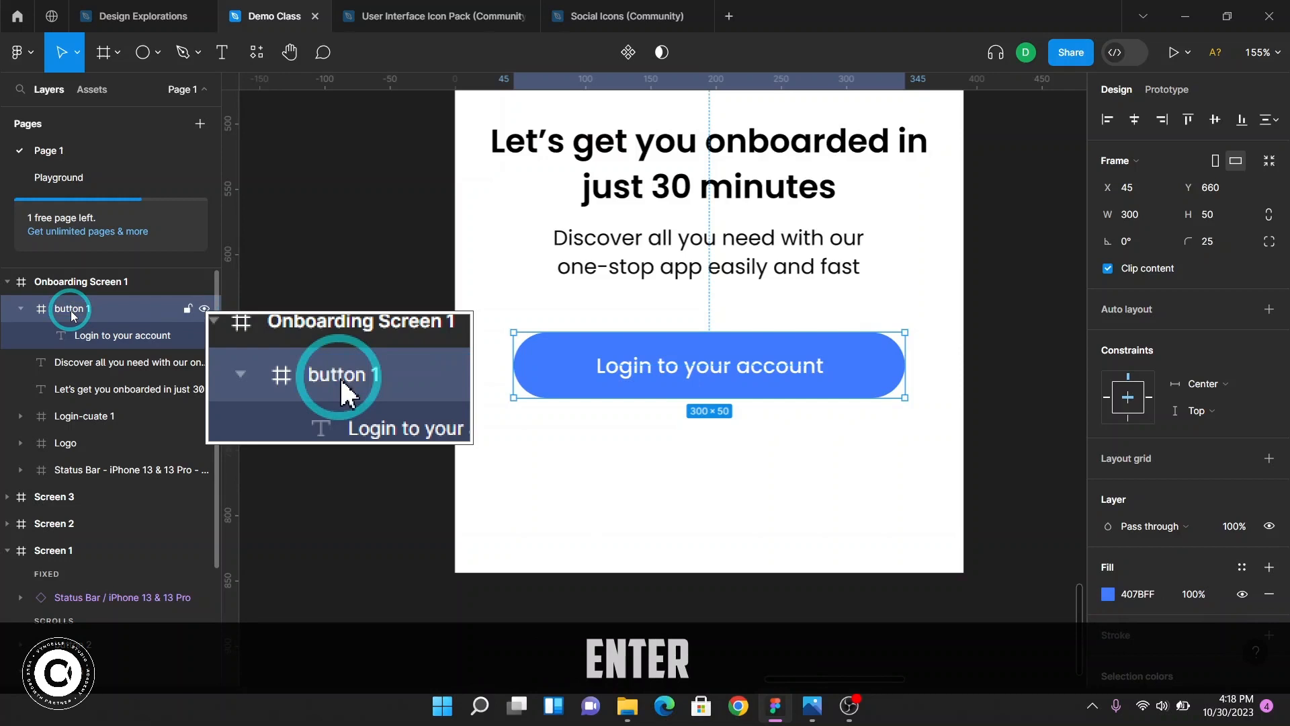
{"action": "left_click", "coordinate": [21, 309]}
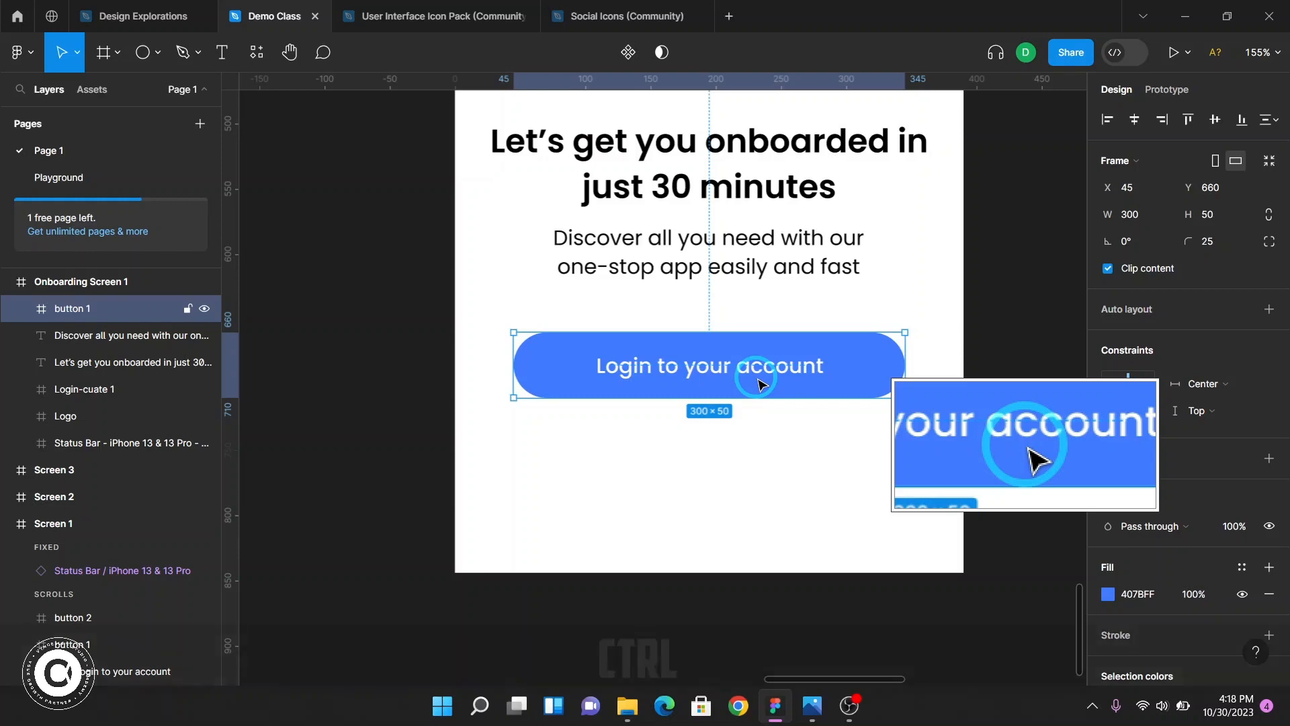
Duplicate button 1 and move the copy directly below it to Y 725
{"action": "key", "text": "ctrl+c"}
{"action": "key", "text": "ctrl+v"}
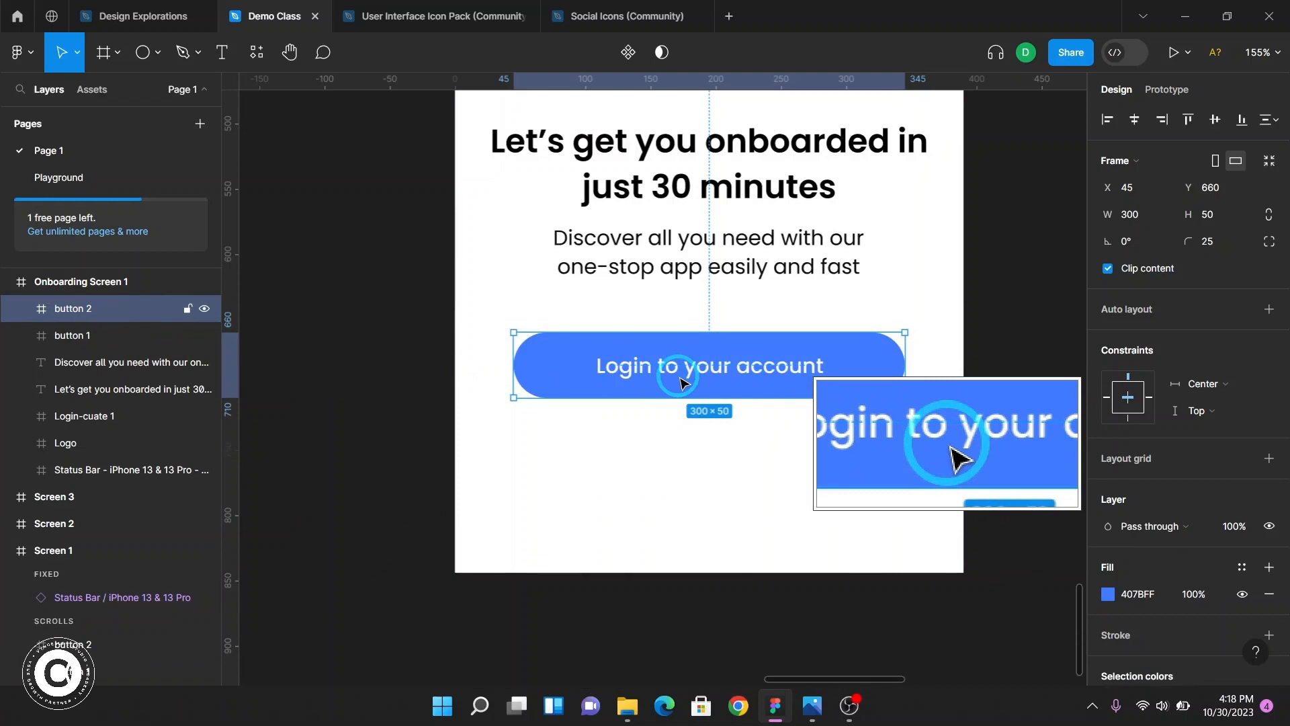
{"action": "left_click_drag", "start_coordinate": [684, 364], "coordinate": [647, 479]}
{"action": "key", "text": "ctrl+z"}
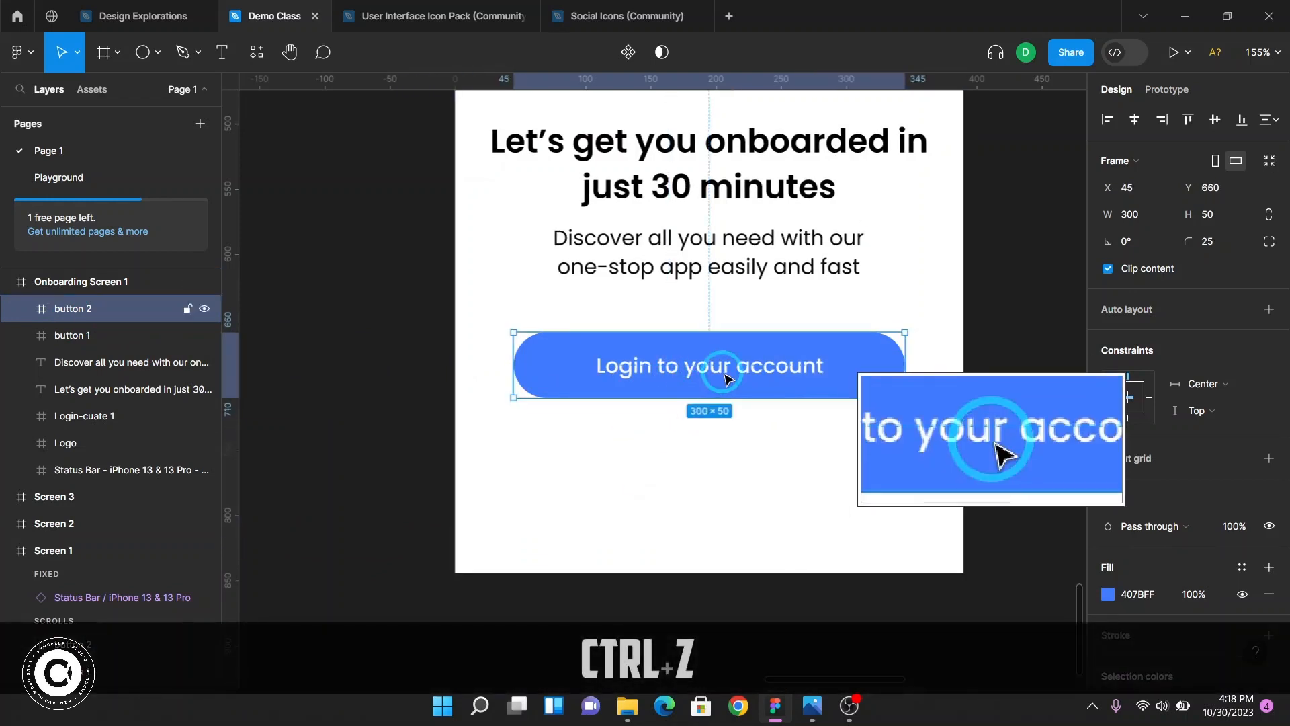
{"action": "left_click_drag", "start_coordinate": [726, 366], "coordinate": [727, 452]}
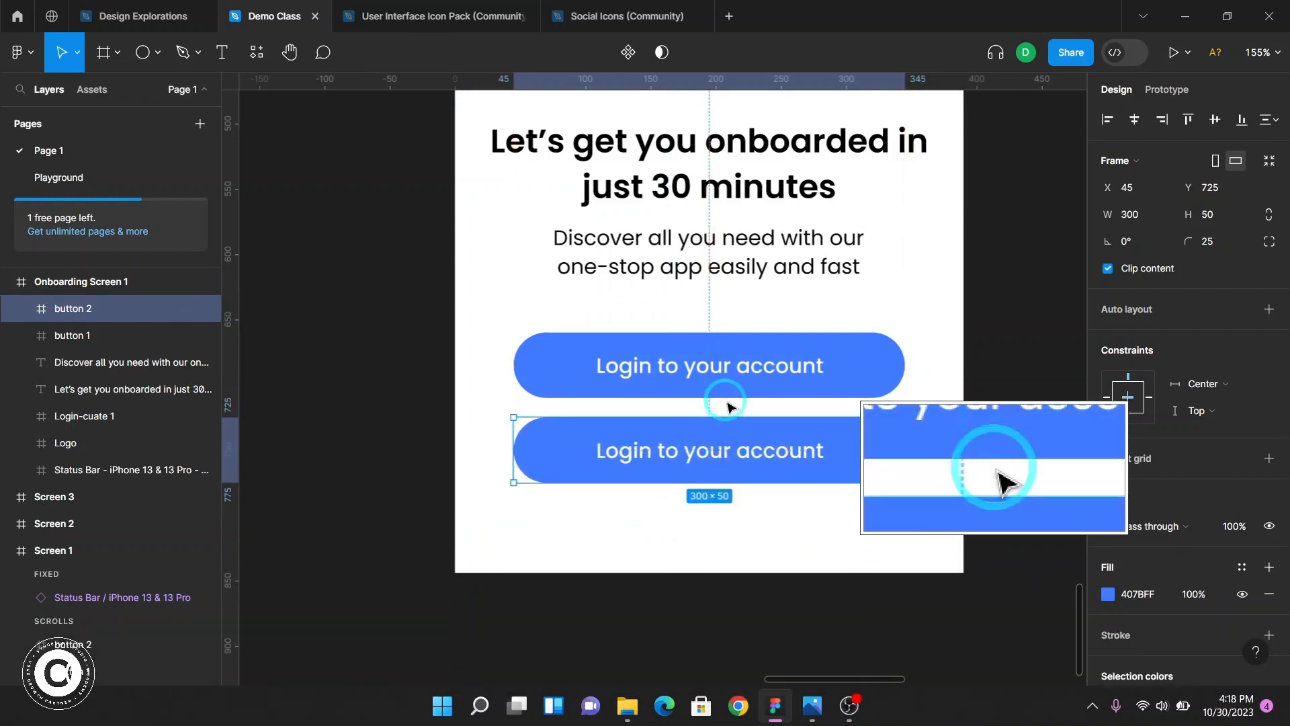
Match Screen 1's button spacing by nudging the duplicate button down to Y 730
{"action": "scroll", "coordinate": [727, 430], "scroll_direction": "up", "scroll_amount": 15}
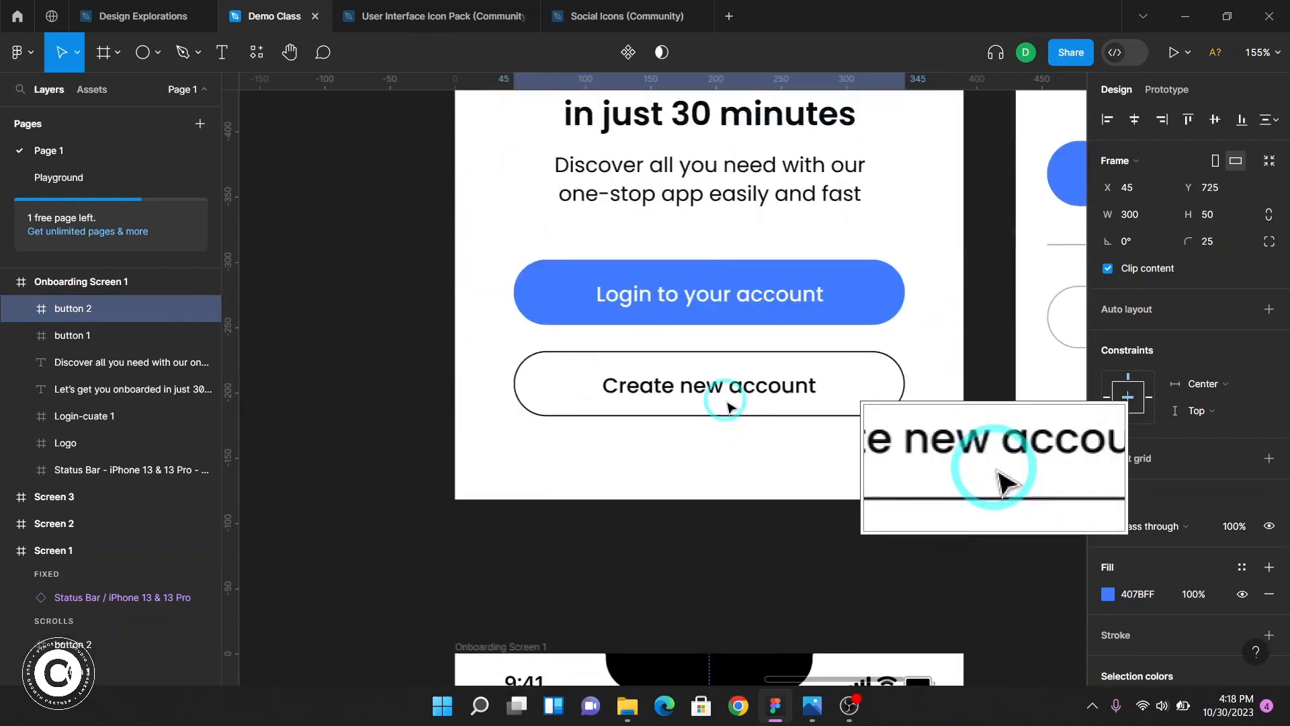
{"action": "left_click", "coordinate": [730, 351]}
{"action": "key", "text": "alt"}
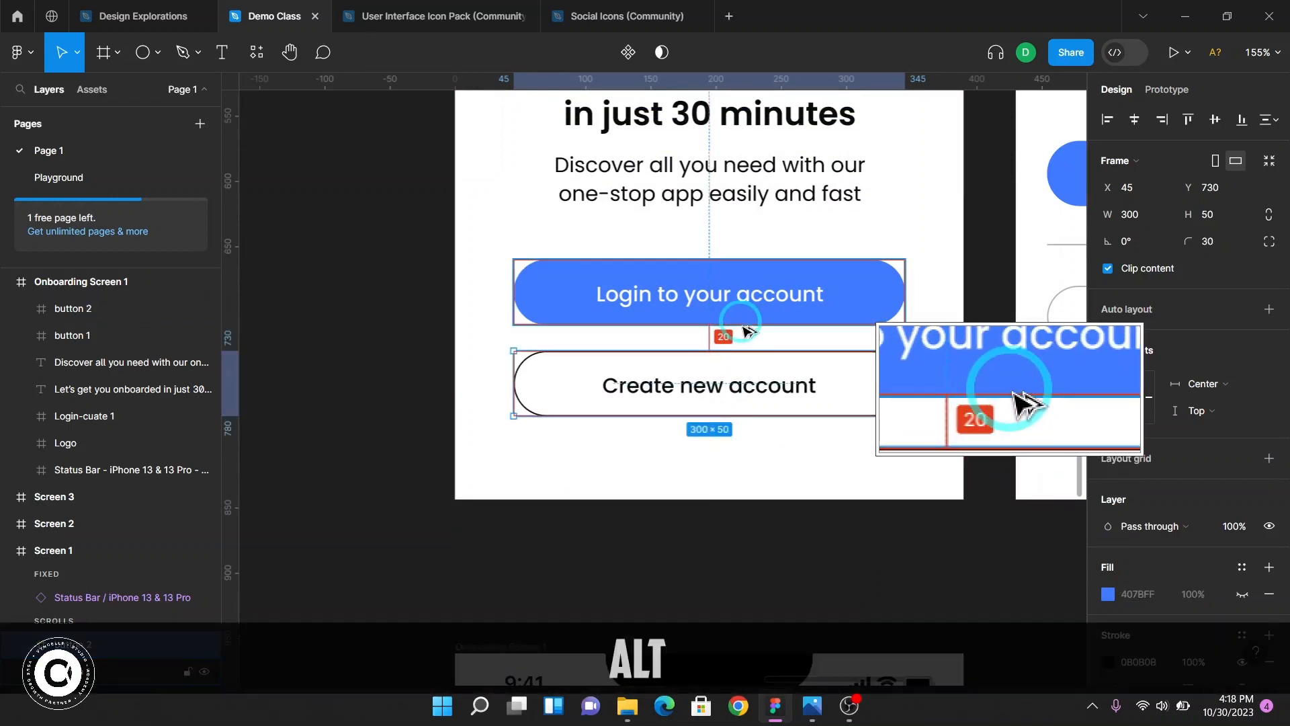
{"action": "scroll", "coordinate": [740, 336], "scroll_direction": "down", "scroll_amount": 12}
{"action": "scroll", "coordinate": [733, 428], "scroll_direction": "down", "scroll_amount": 8}
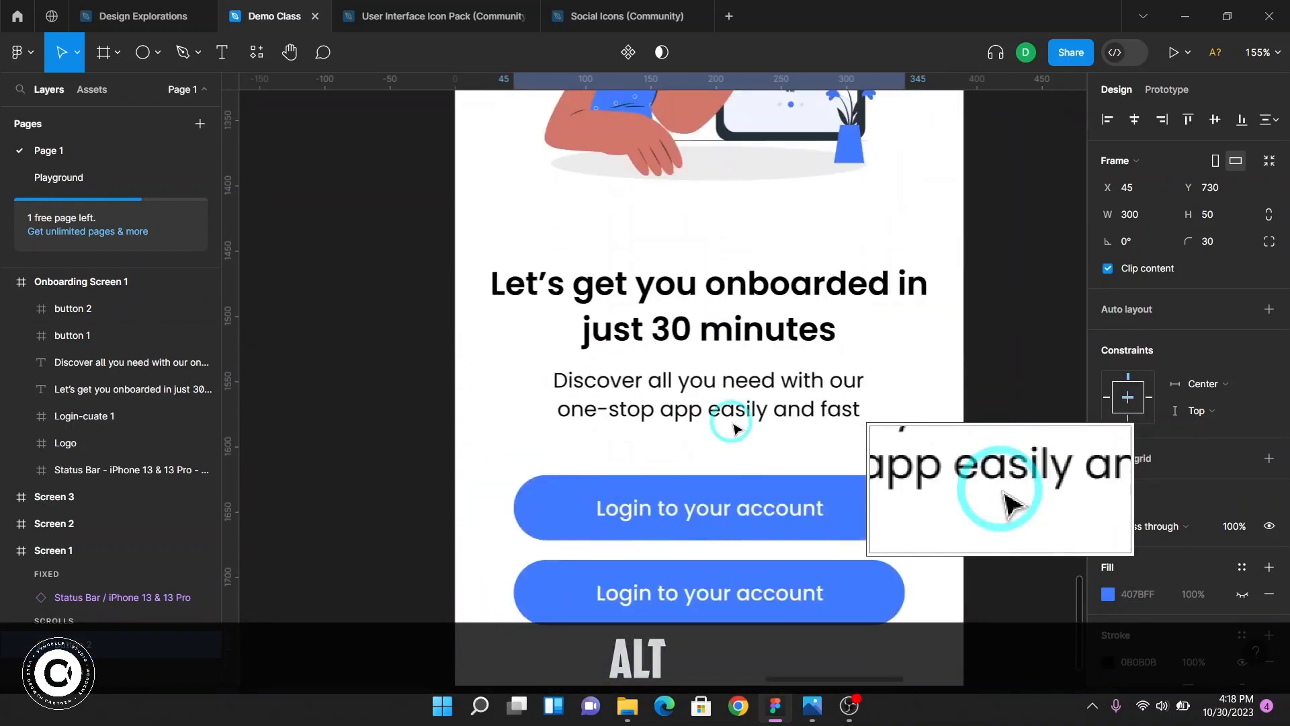
{"action": "left_click", "coordinate": [783, 324]}
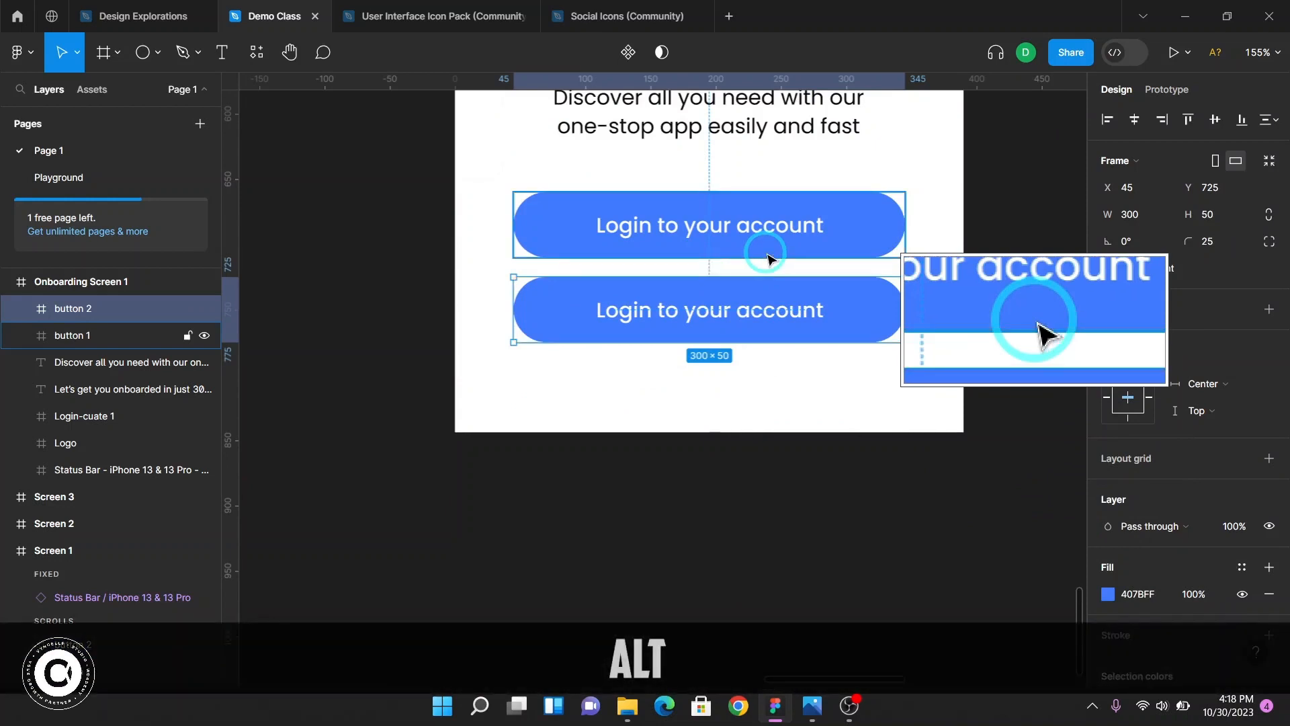
{"action": "key", "text": "Down"}
{"action": "key", "text": "Down"}
{"action": "key", "text": "Down"}
{"action": "key", "text": "Down"}
{"action": "key", "text": "Down"}
{"action": "key", "text": "alt"}
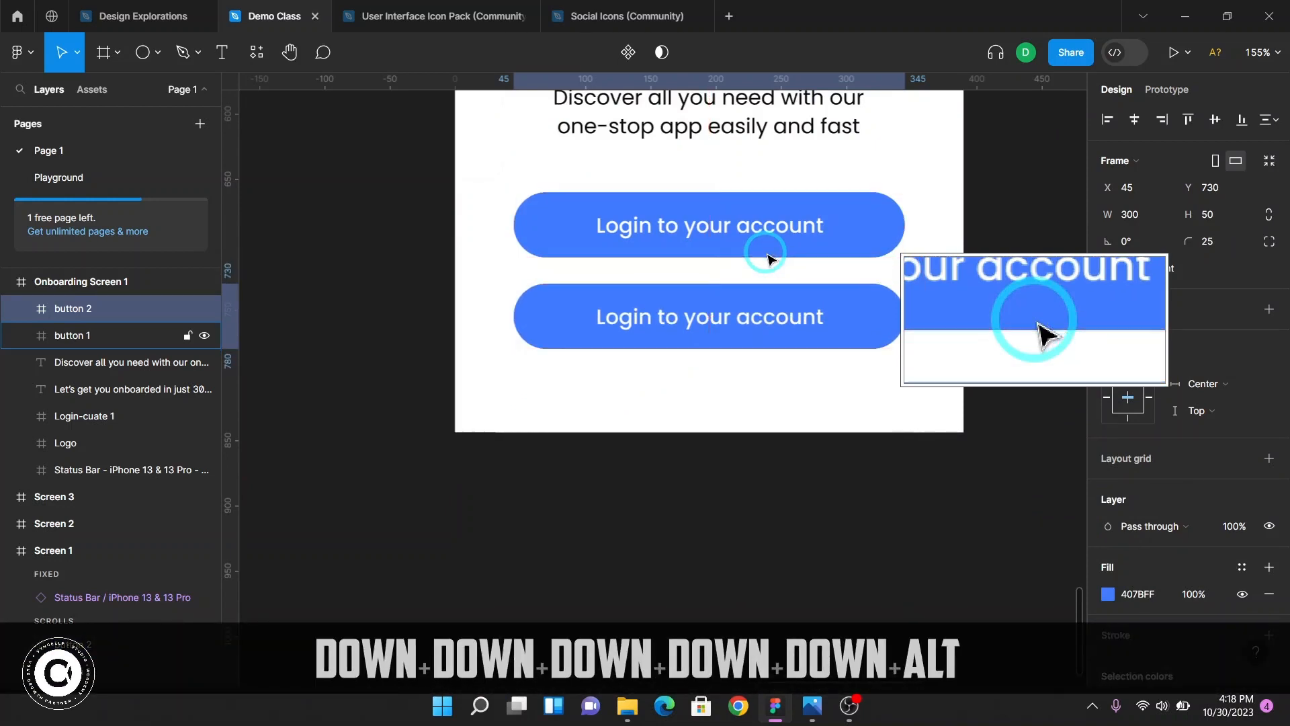
{"action": "scroll", "coordinate": [843, 369], "scroll_direction": "up", "scroll_amount": 8}
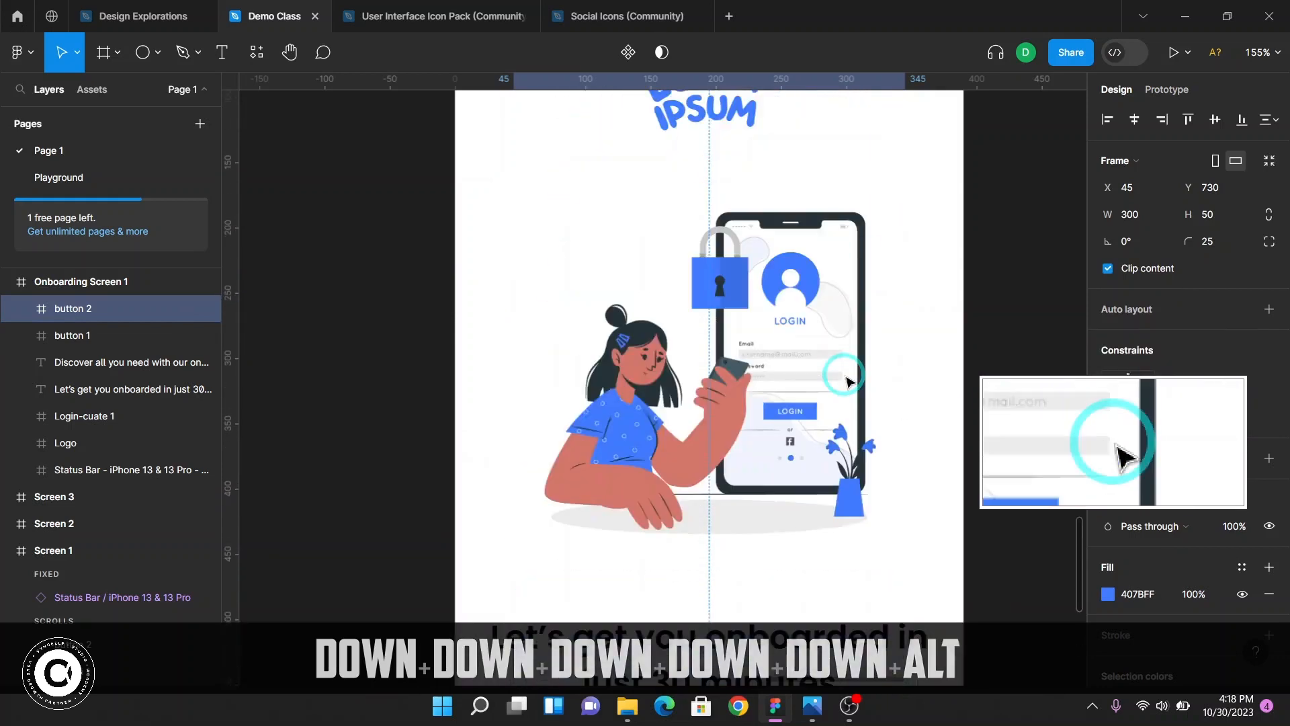
Set the headline text's fill color in Onboarding Screen 1 to 0B0B0B, matching Screen 1's create-account button stroke
{"action": "scroll", "coordinate": [845, 381], "scroll_direction": "up", "scroll_amount": 10}
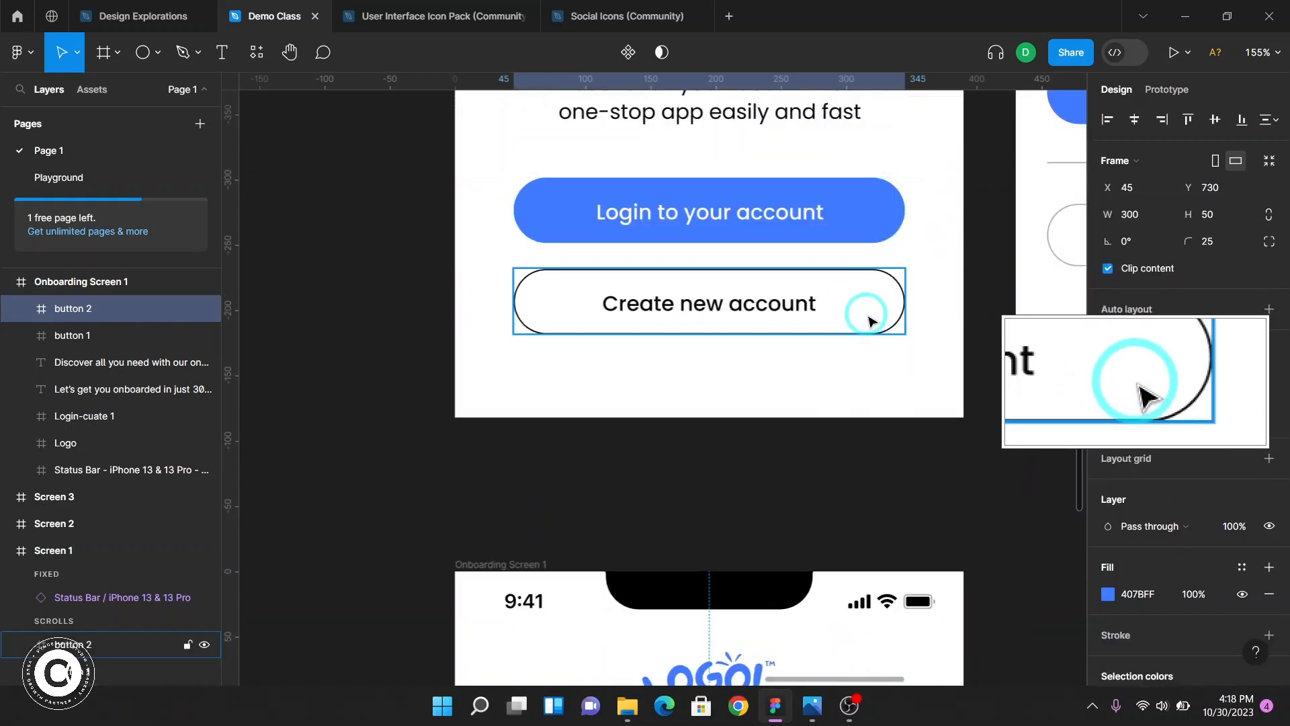
{"action": "left_click", "coordinate": [759, 316]}
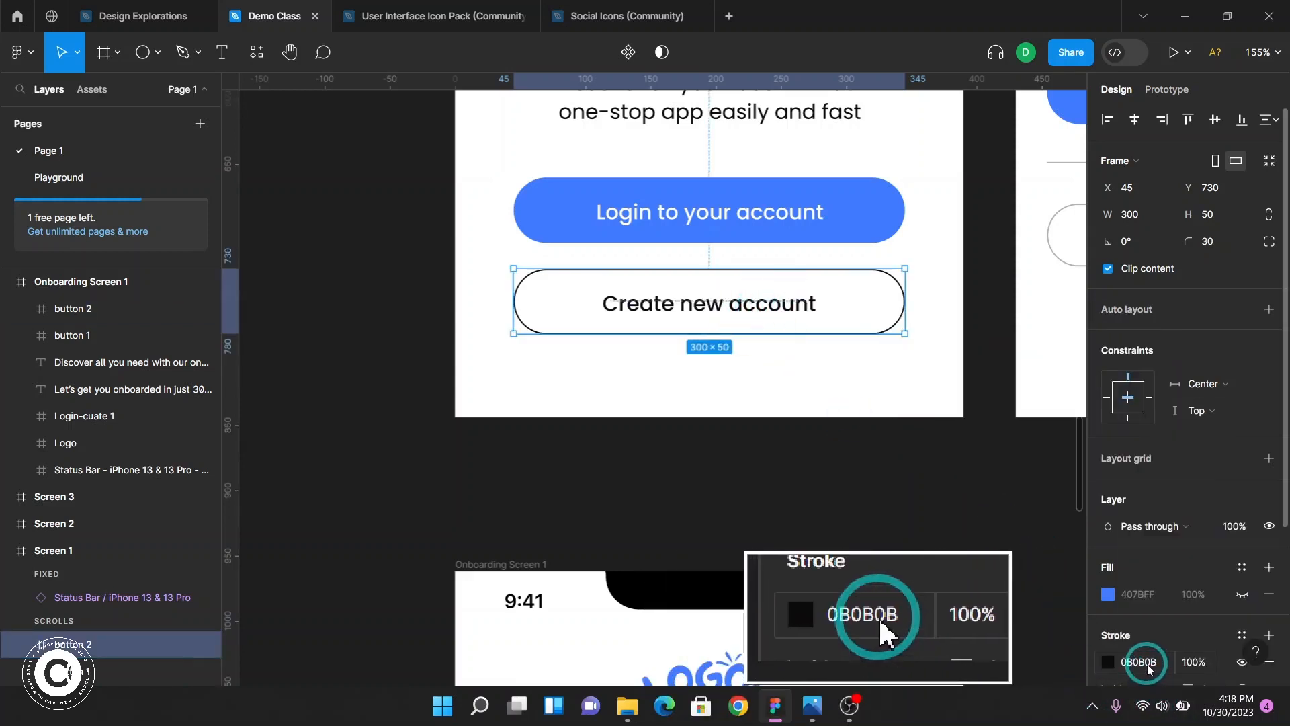
{"action": "scroll", "coordinate": [1146, 662], "scroll_direction": "down", "scroll_amount": 5}
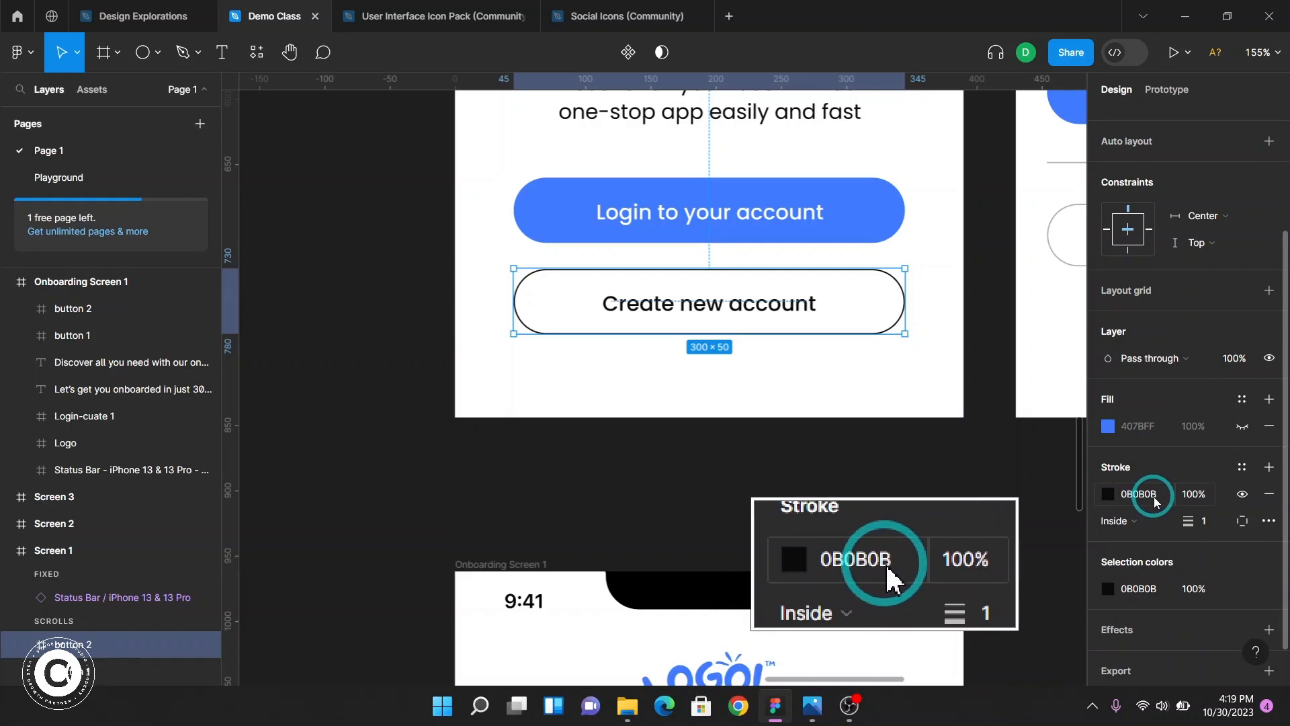
{"action": "scroll", "coordinate": [886, 506], "scroll_direction": "down", "scroll_amount": 3}
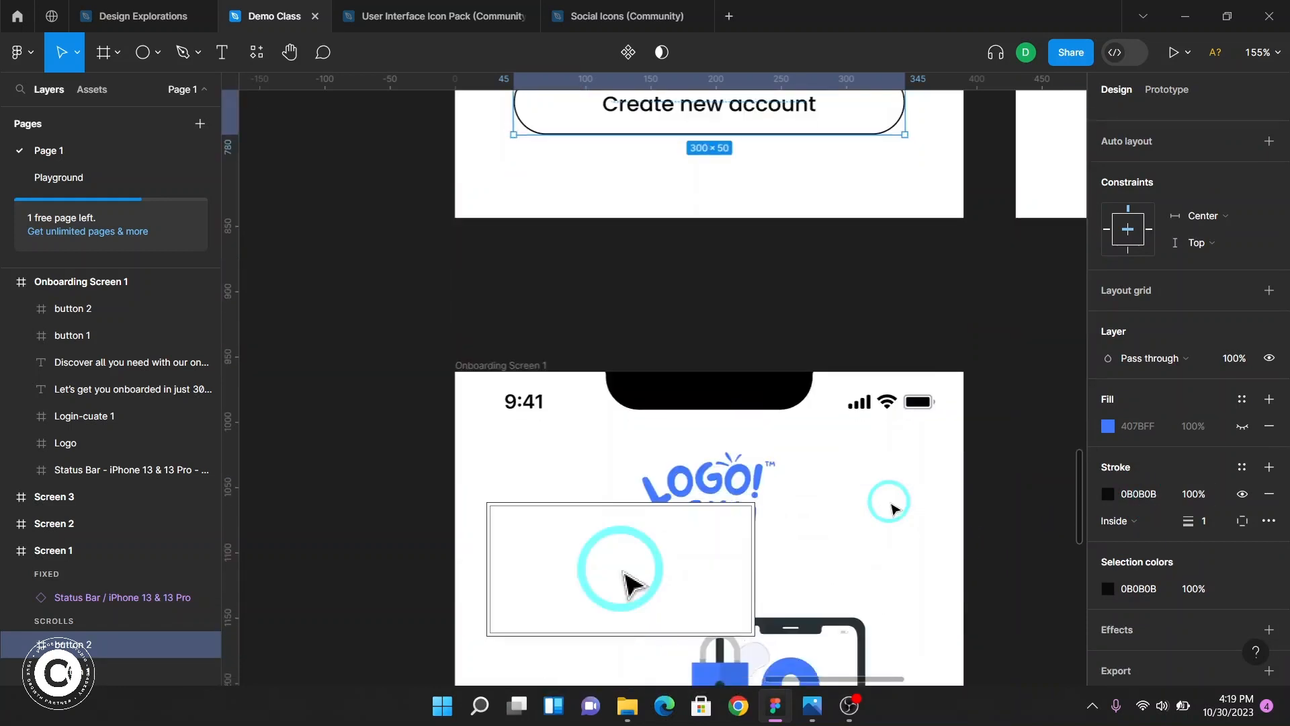
{"action": "scroll", "coordinate": [891, 508], "scroll_direction": "down", "scroll_amount": 5}
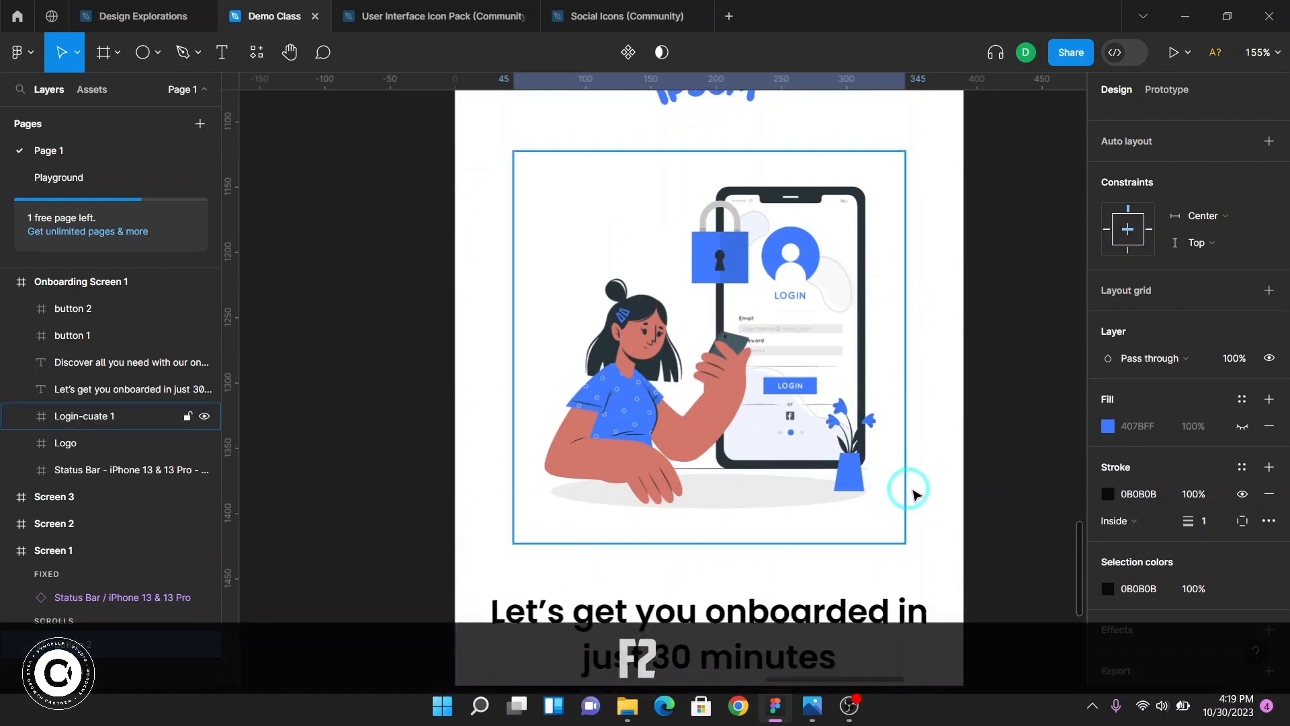
{"action": "scroll", "coordinate": [910, 490], "scroll_direction": "down", "scroll_amount": 3}
{"action": "left_click", "coordinate": [729, 456]}
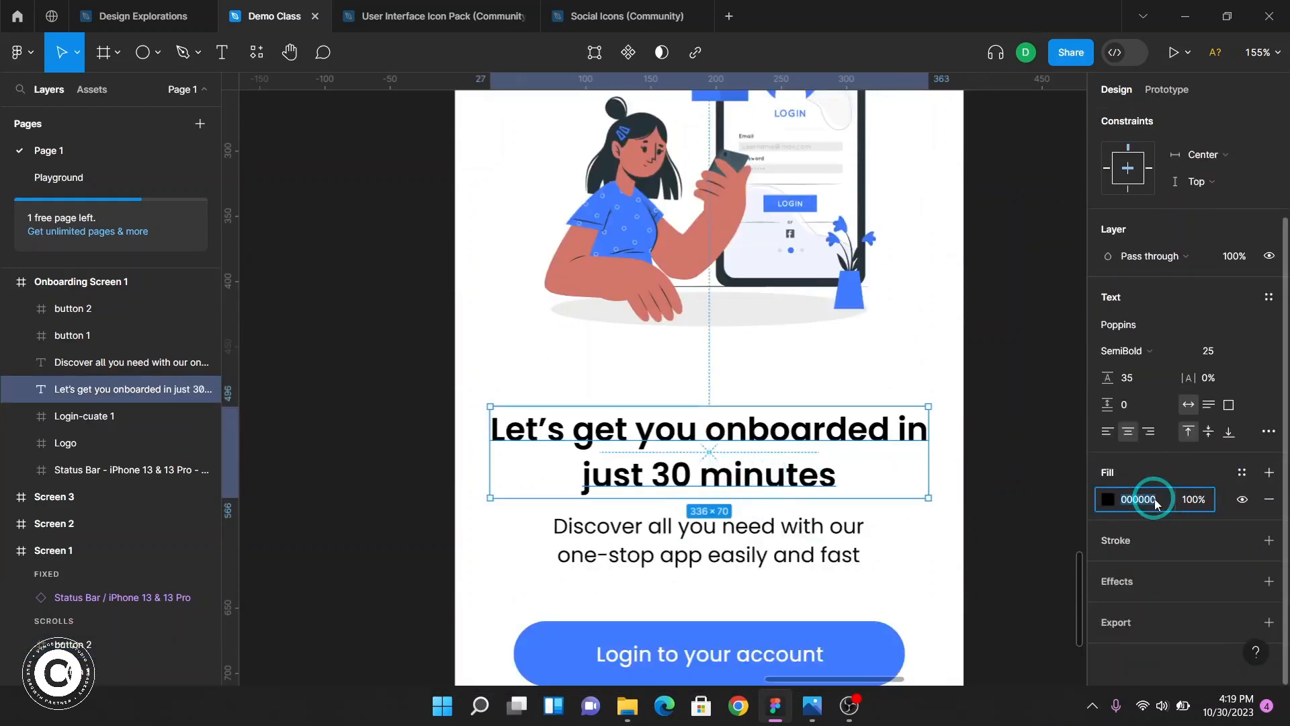
{"action": "type", "text": "0b0b"}
{"action": "key", "text": "BackSpace"}
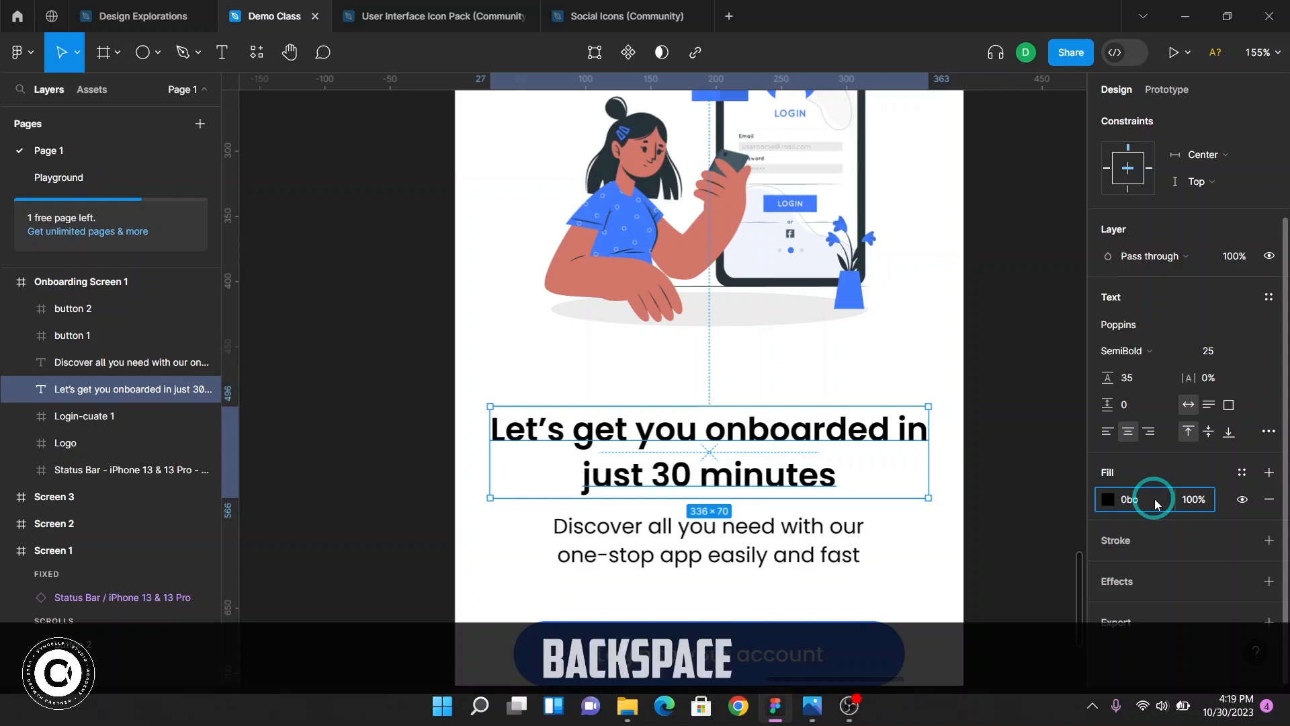
{"action": "key", "text": "BackSpace"}
{"action": "type", "text": "0b0b0b"}
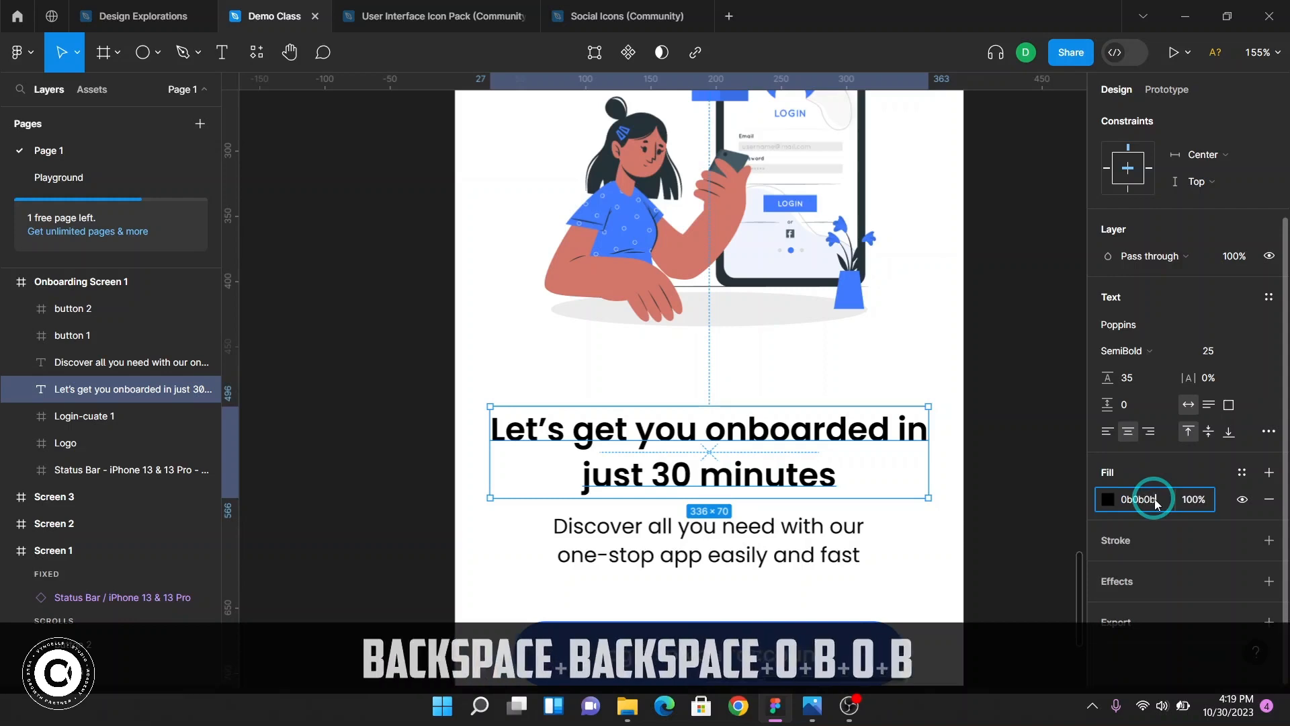
{"action": "key", "text": "Return"}
Hide the blue 407BFF fill of the duplicated button 2 in Onboarding Screen 1
{"action": "left_click", "coordinate": [786, 552]}
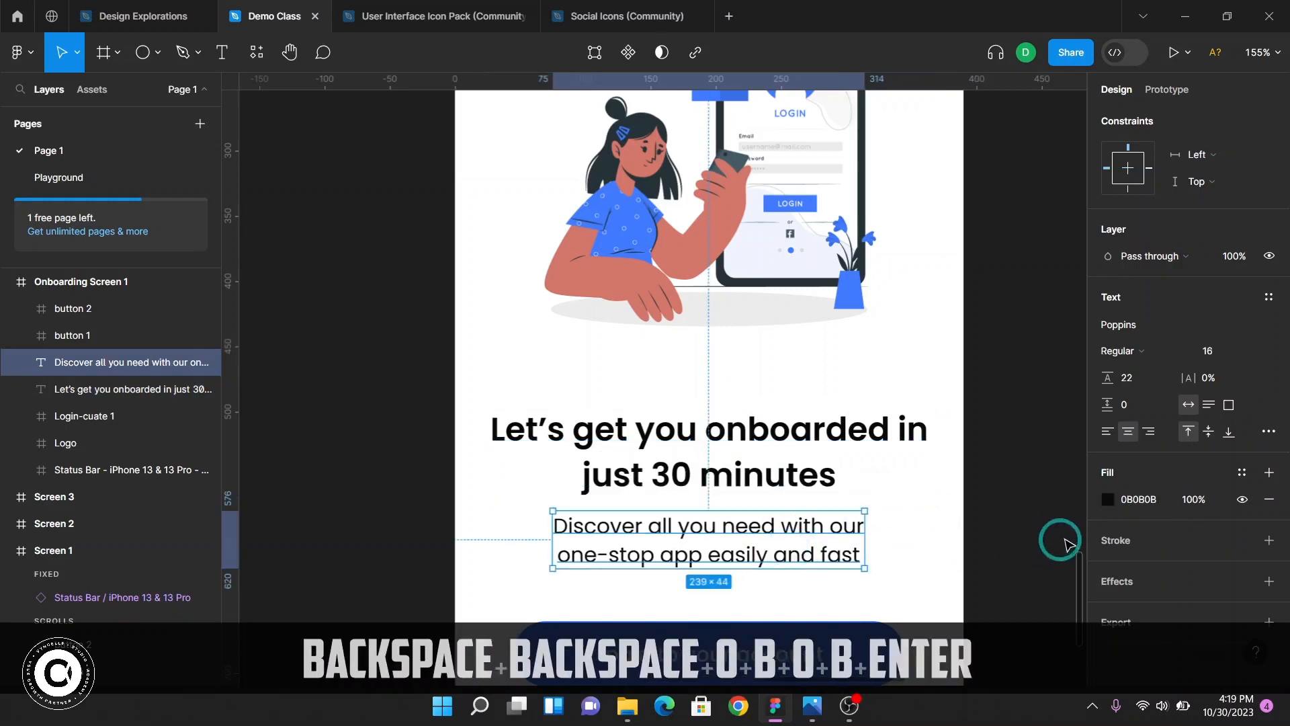
{"action": "scroll", "coordinate": [833, 517], "scroll_direction": "down", "scroll_amount": 5}
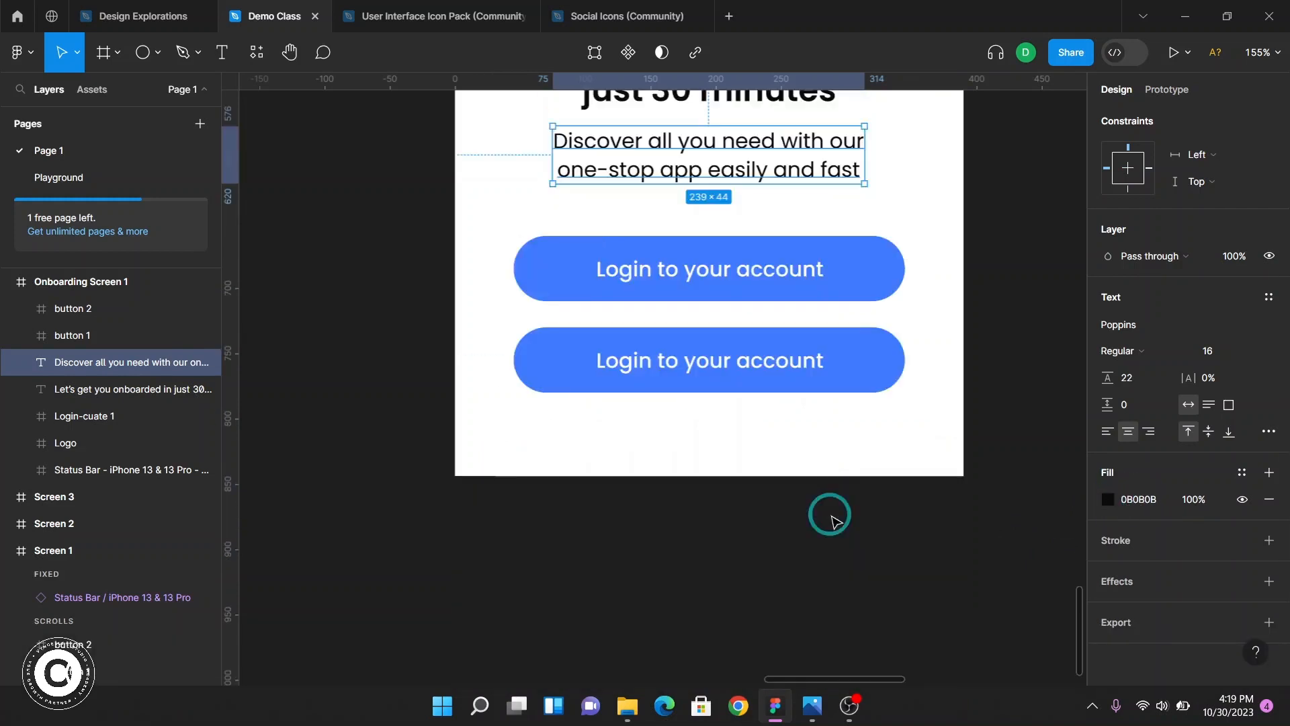
{"action": "left_click", "coordinate": [827, 366]}
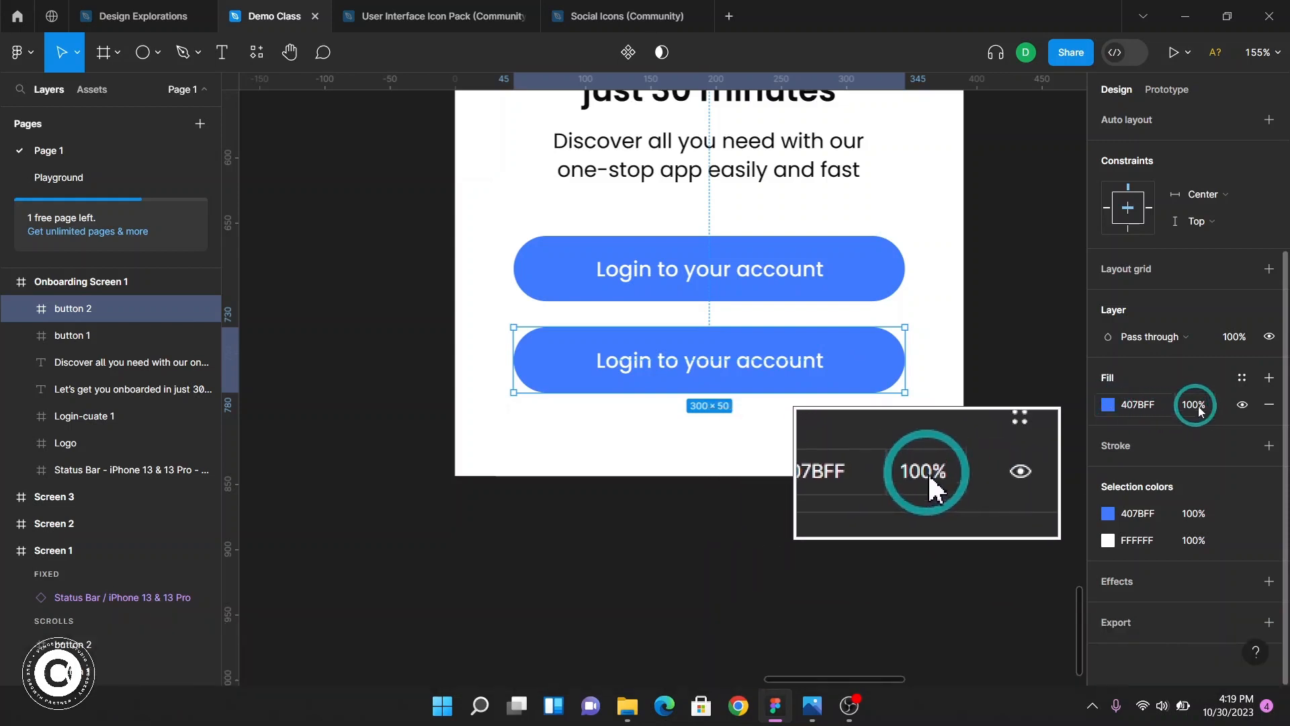
{"action": "left_click", "coordinate": [1244, 407]}
{"action": "left_click", "coordinate": [1244, 406]}
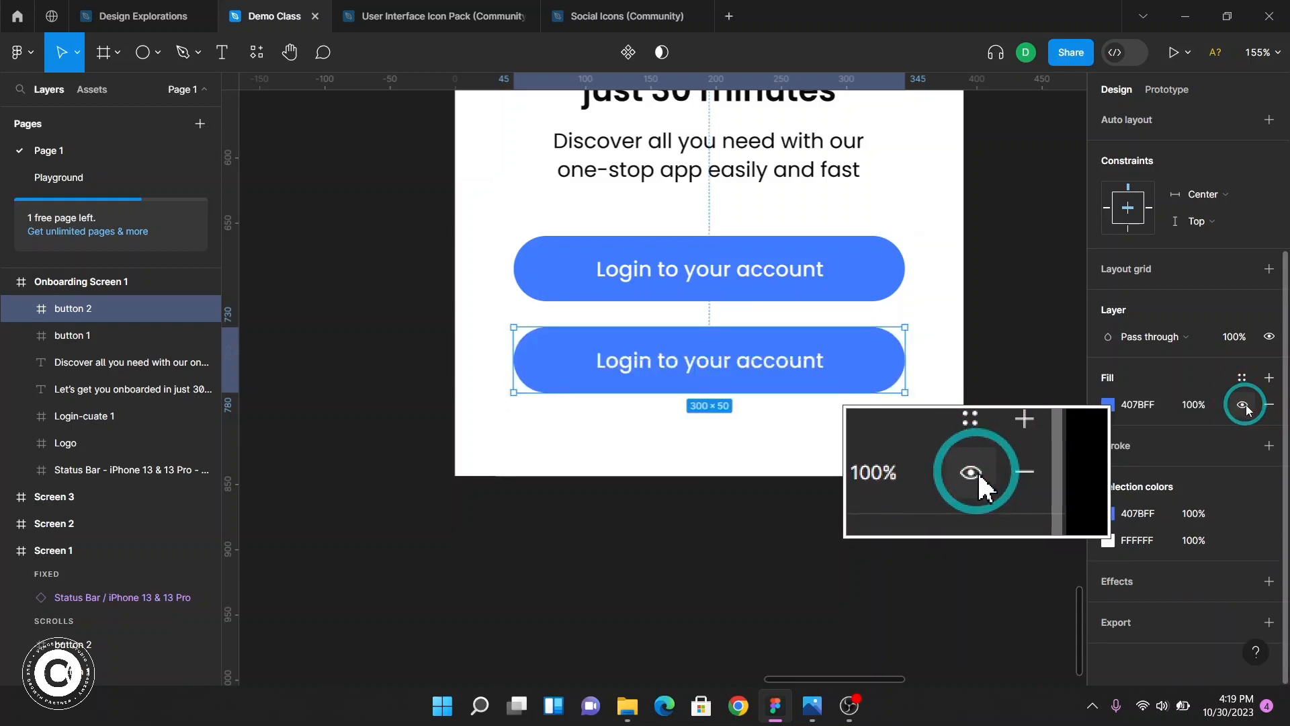
{"action": "left_click", "coordinate": [1244, 406]}
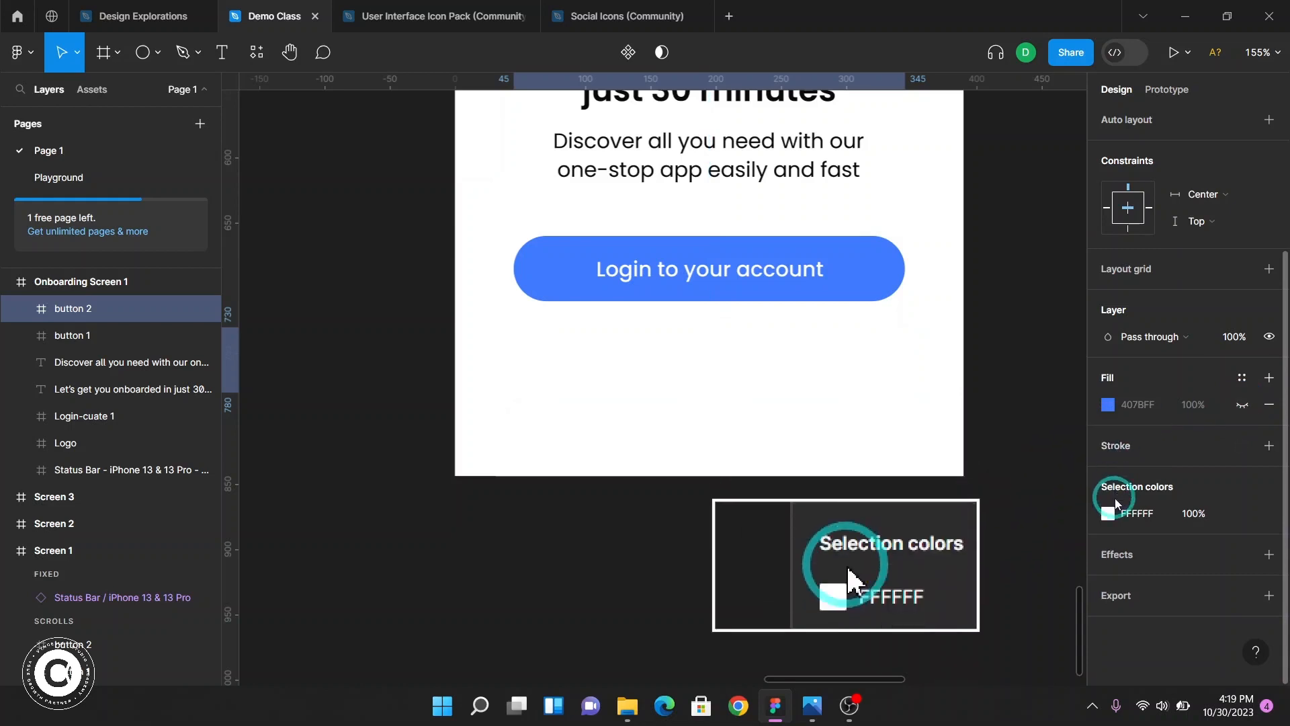
Add a stroke to button 2 and set its color to 0B0B0B
{"action": "left_click", "coordinate": [1126, 457]}
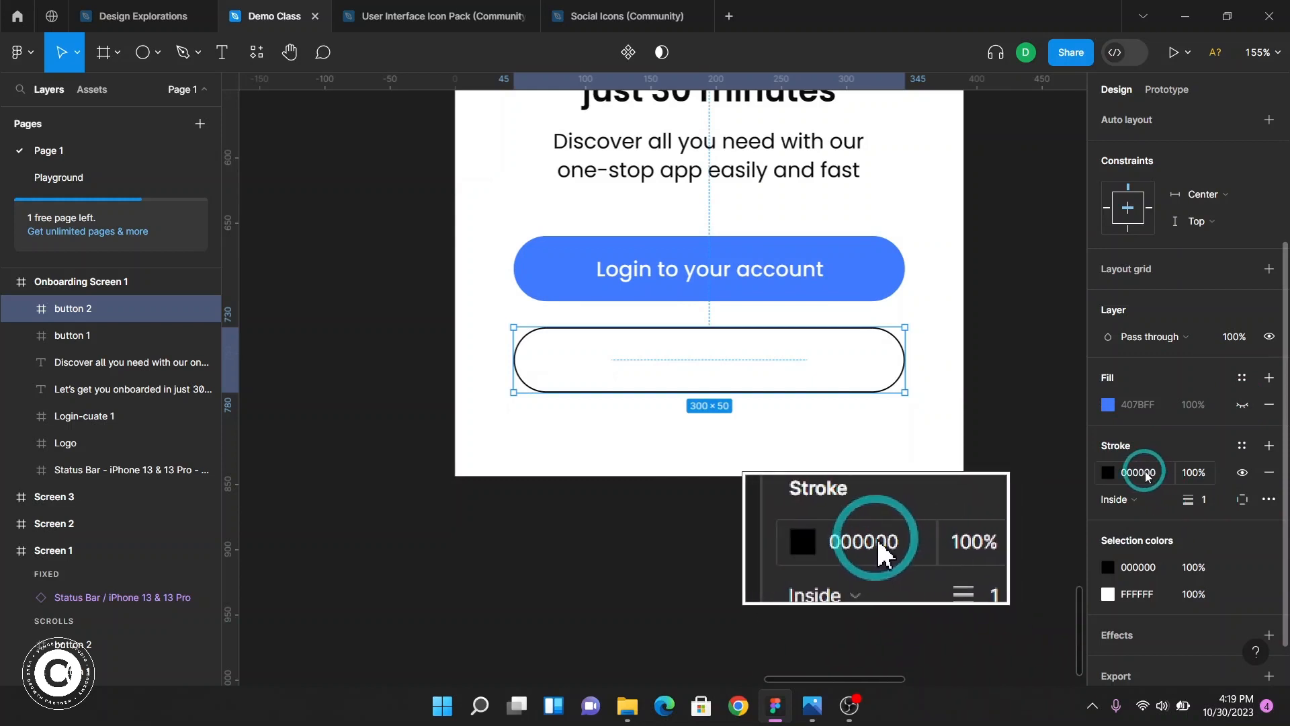
{"action": "left_click", "coordinate": [1145, 473]}
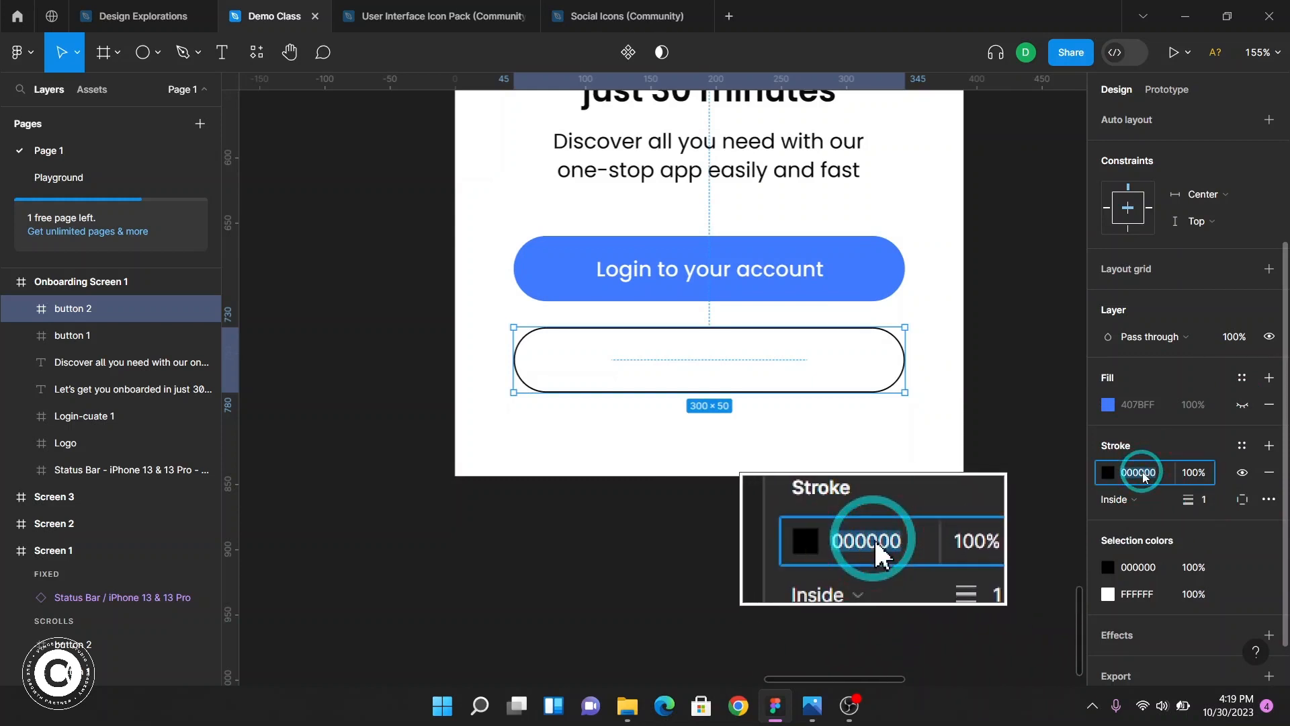
{"action": "key", "text": "Caps_Lock"}
{"action": "type", "text": "0B"}
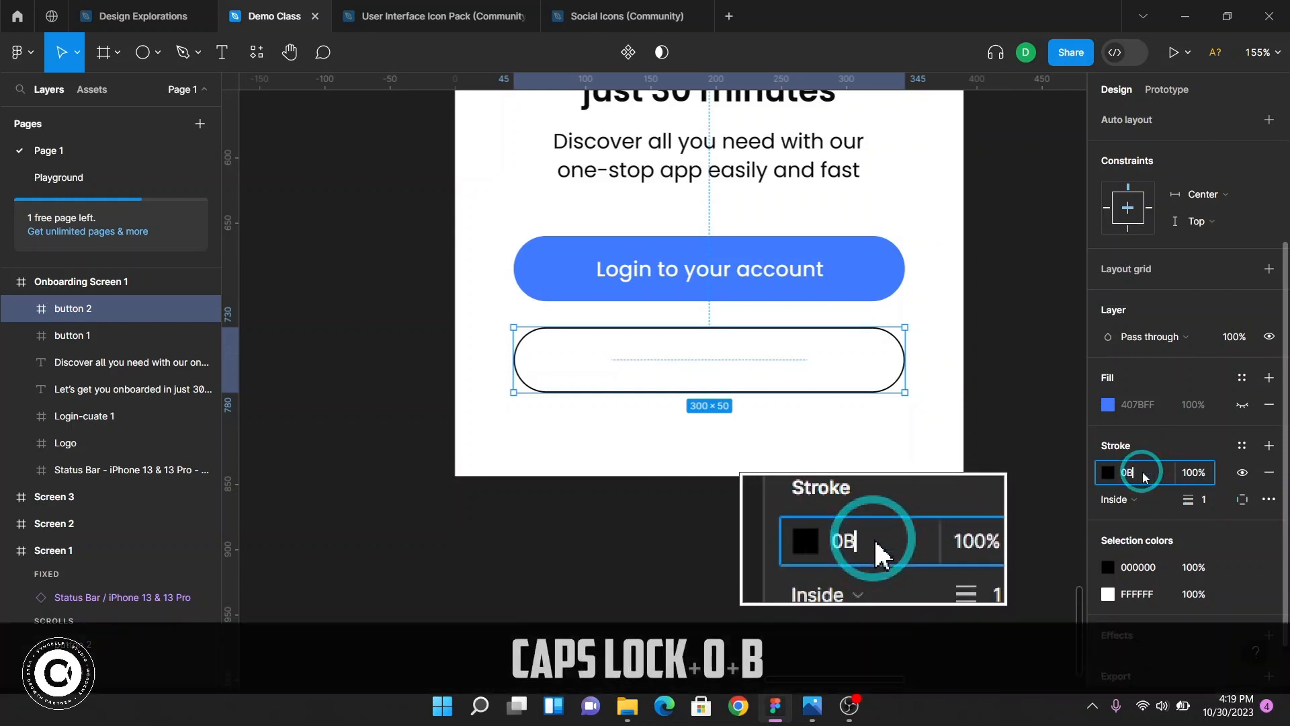
{"action": "type", "text": "0B0B0"}
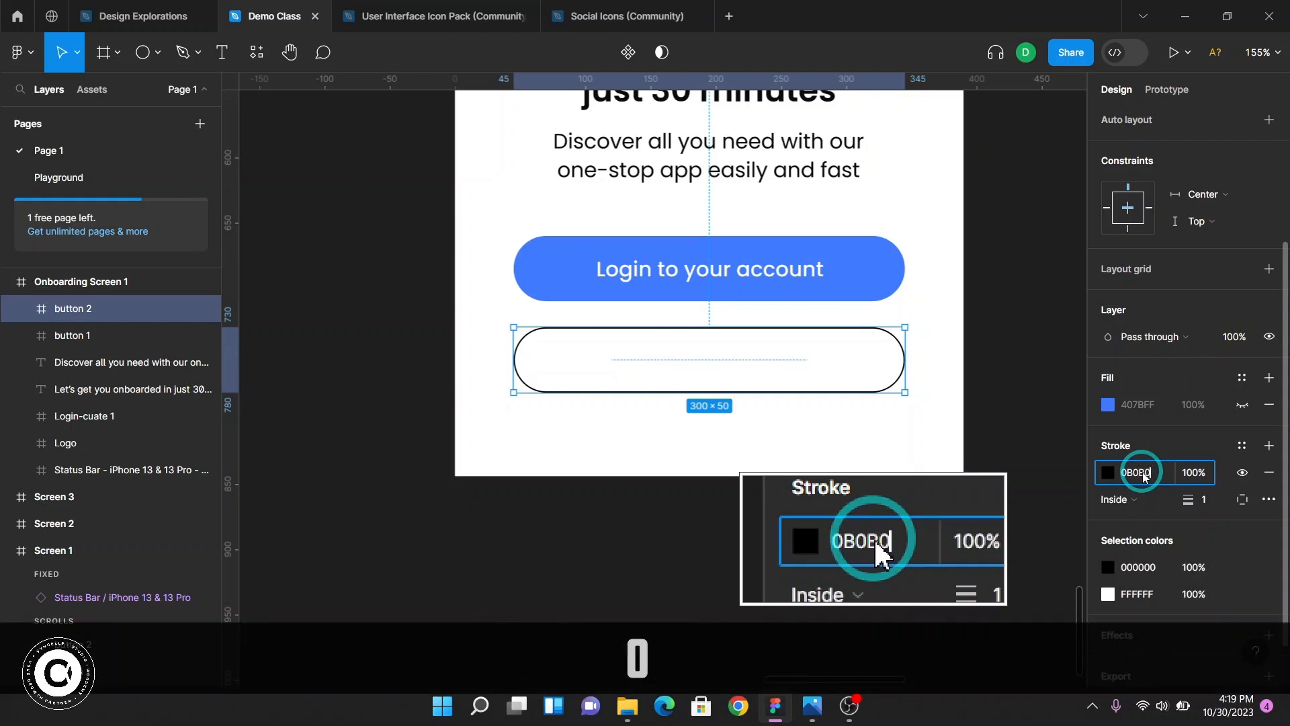